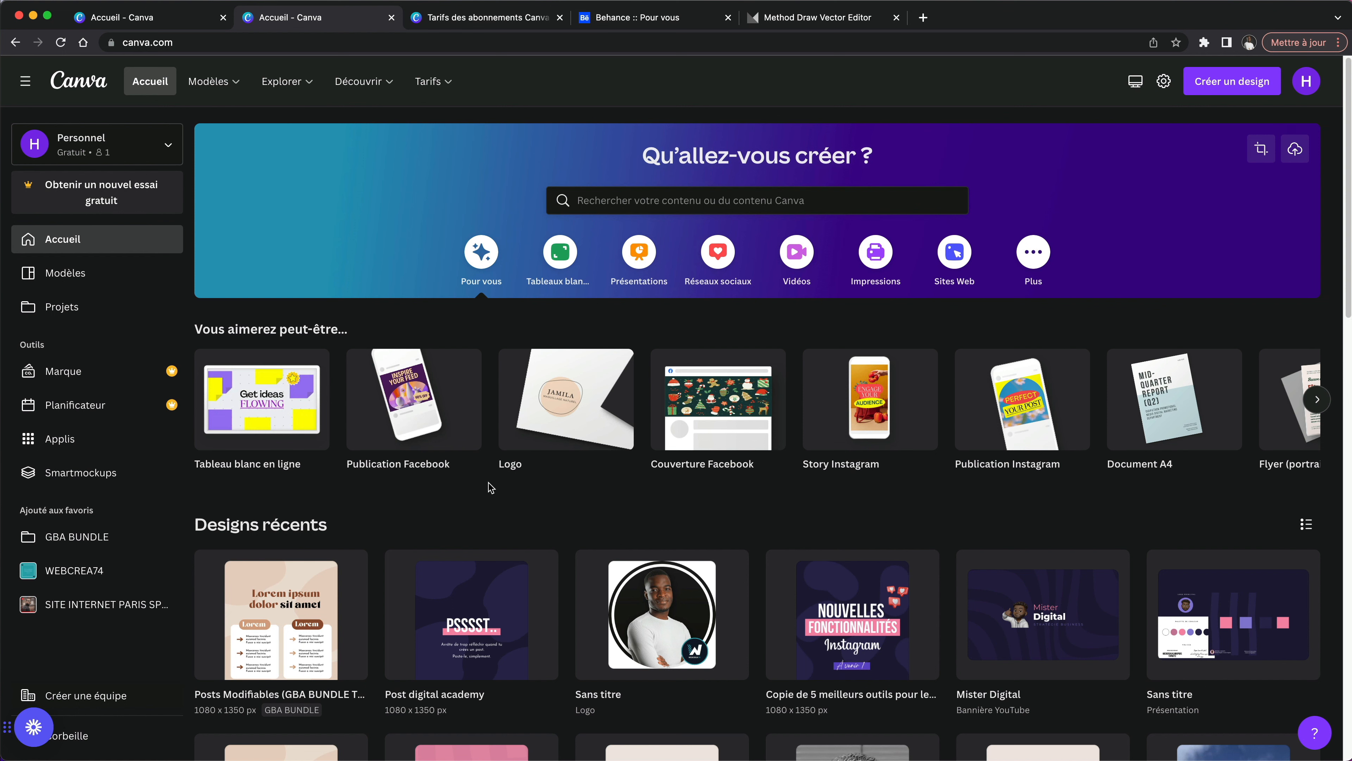
# Step: Review Canva's subscription plans for individuals and teams with annual billing (Annuelle) selected
pyautogui.click(471, 20)
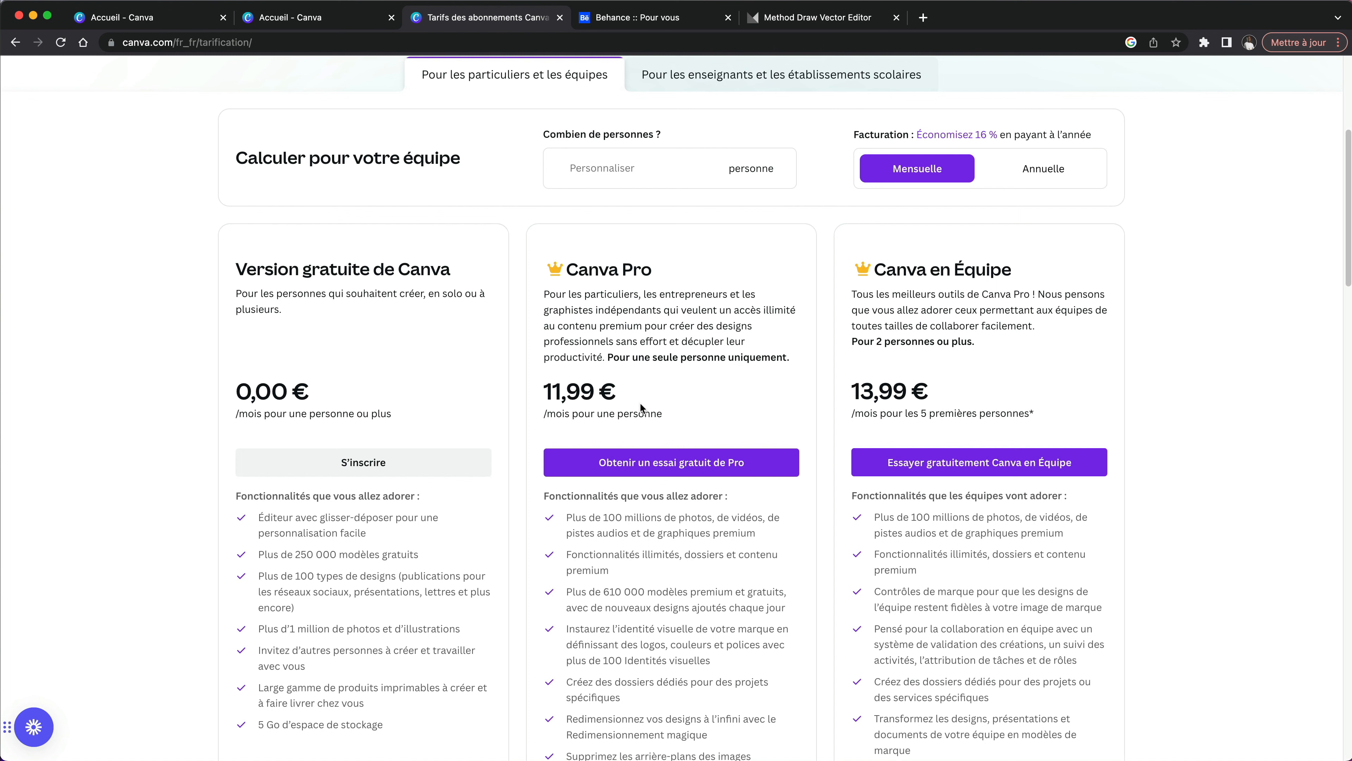
pyautogui.click(1029, 184)
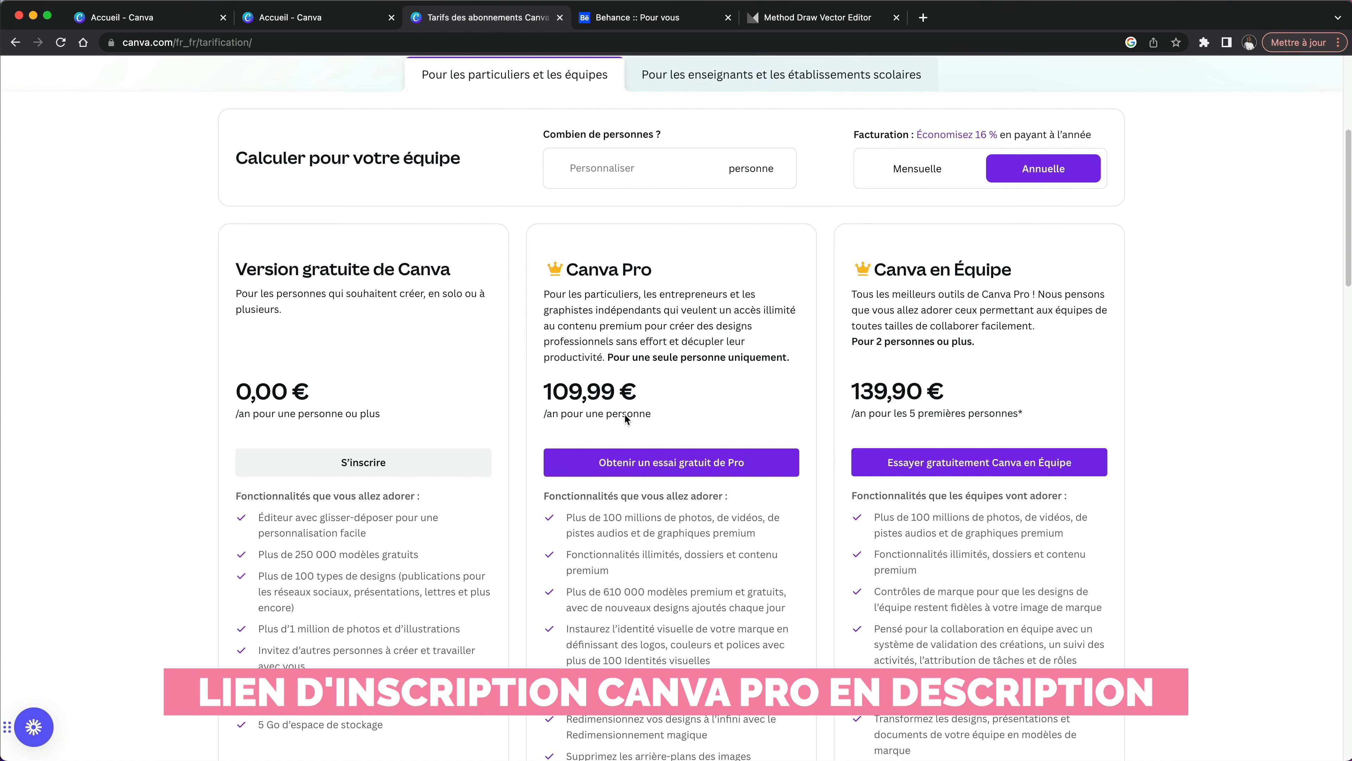
pyautogui.scroll(2, 755, 485)
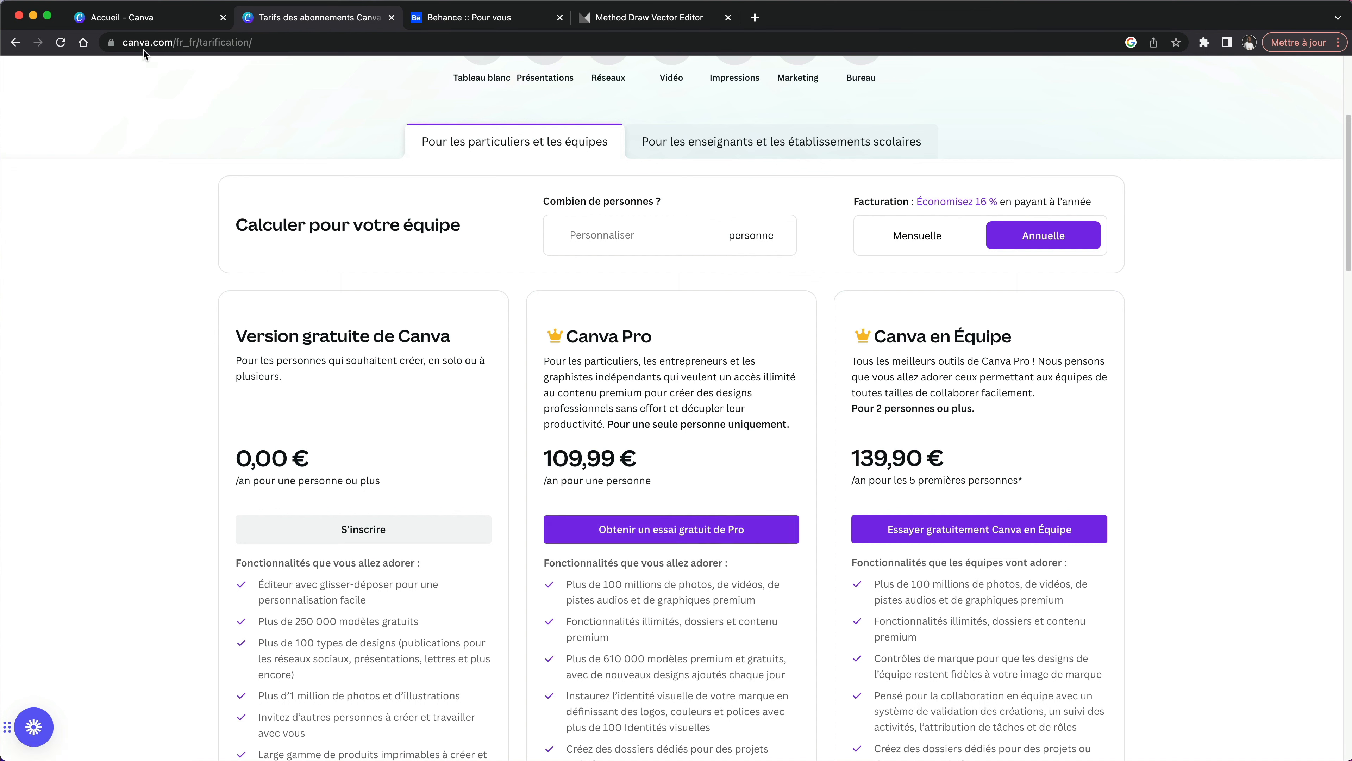
# Step: Return to the Canva home page and create a blank Logo design
pyautogui.click(130, 17)
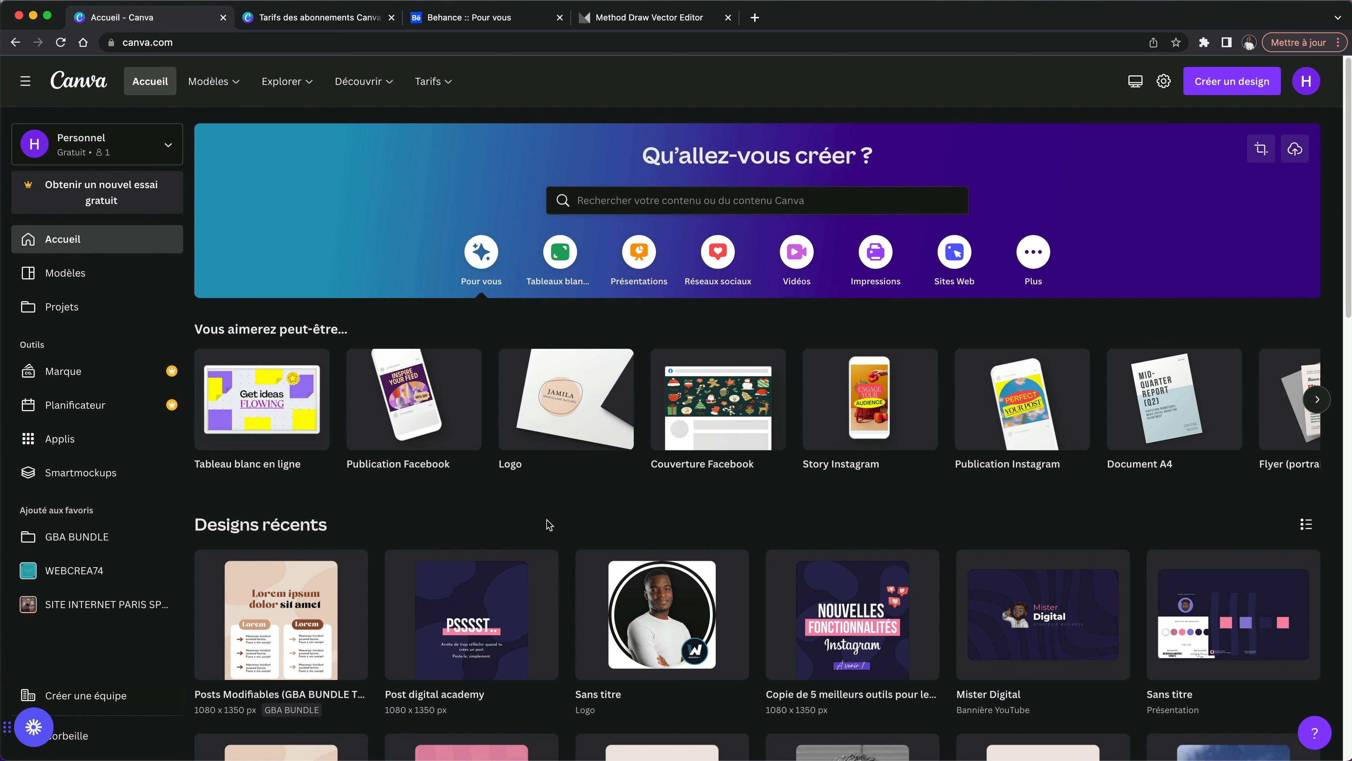
pyautogui.click(1241, 90)
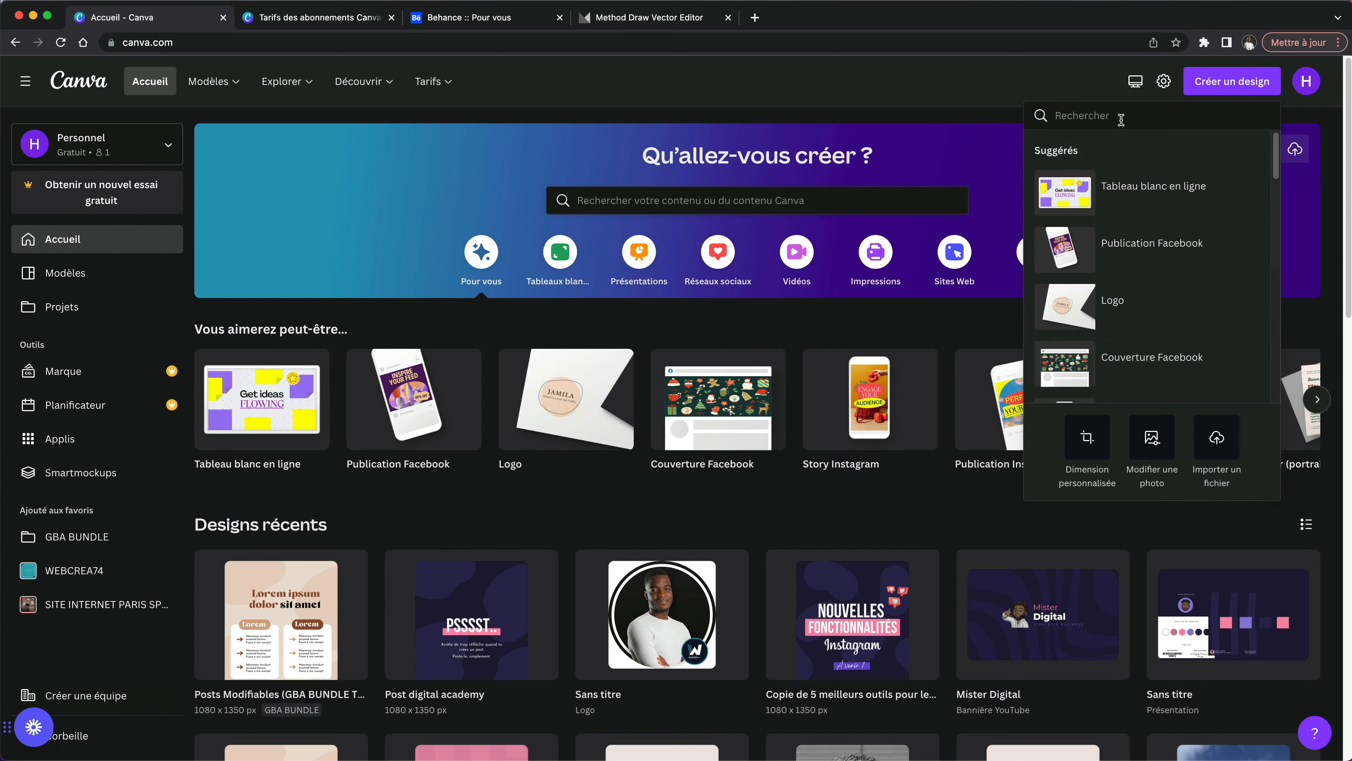
pyautogui.write('logo')
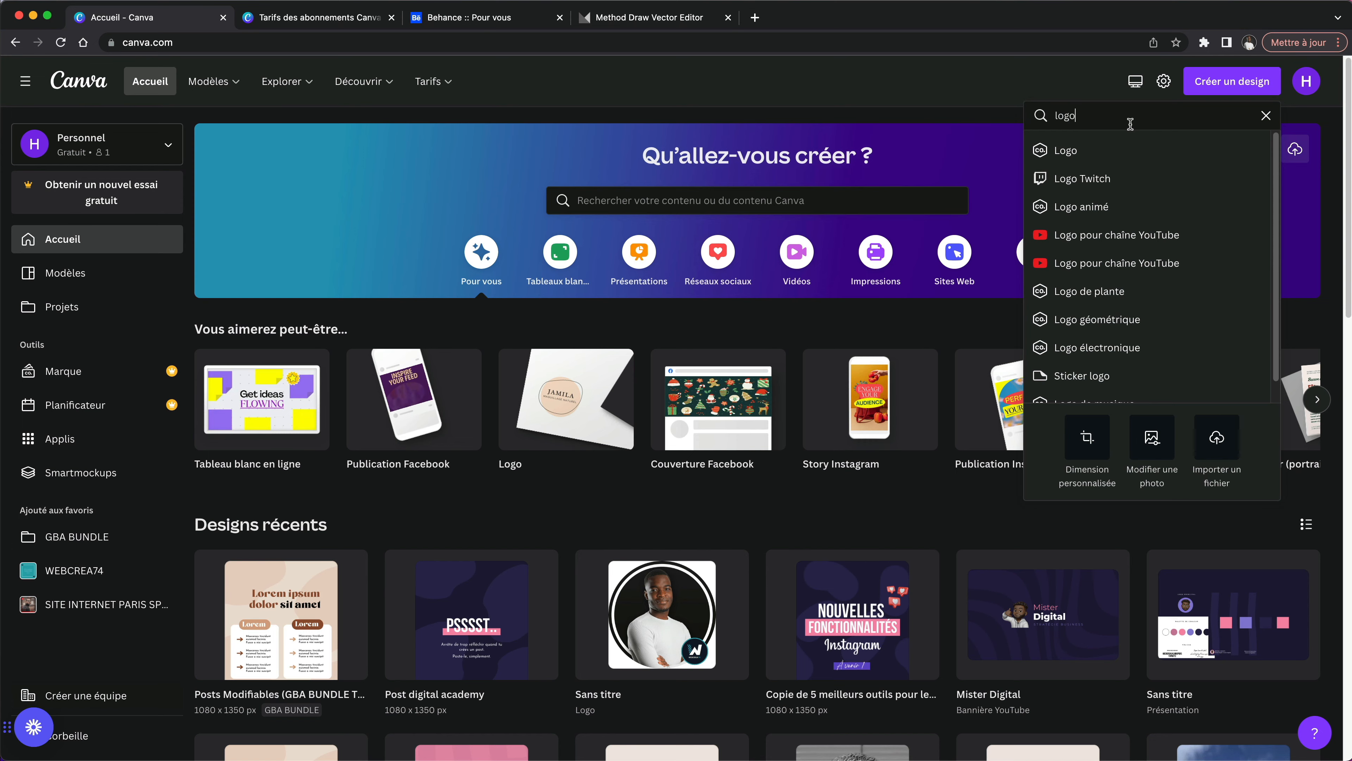
pyautogui.click(1116, 153)
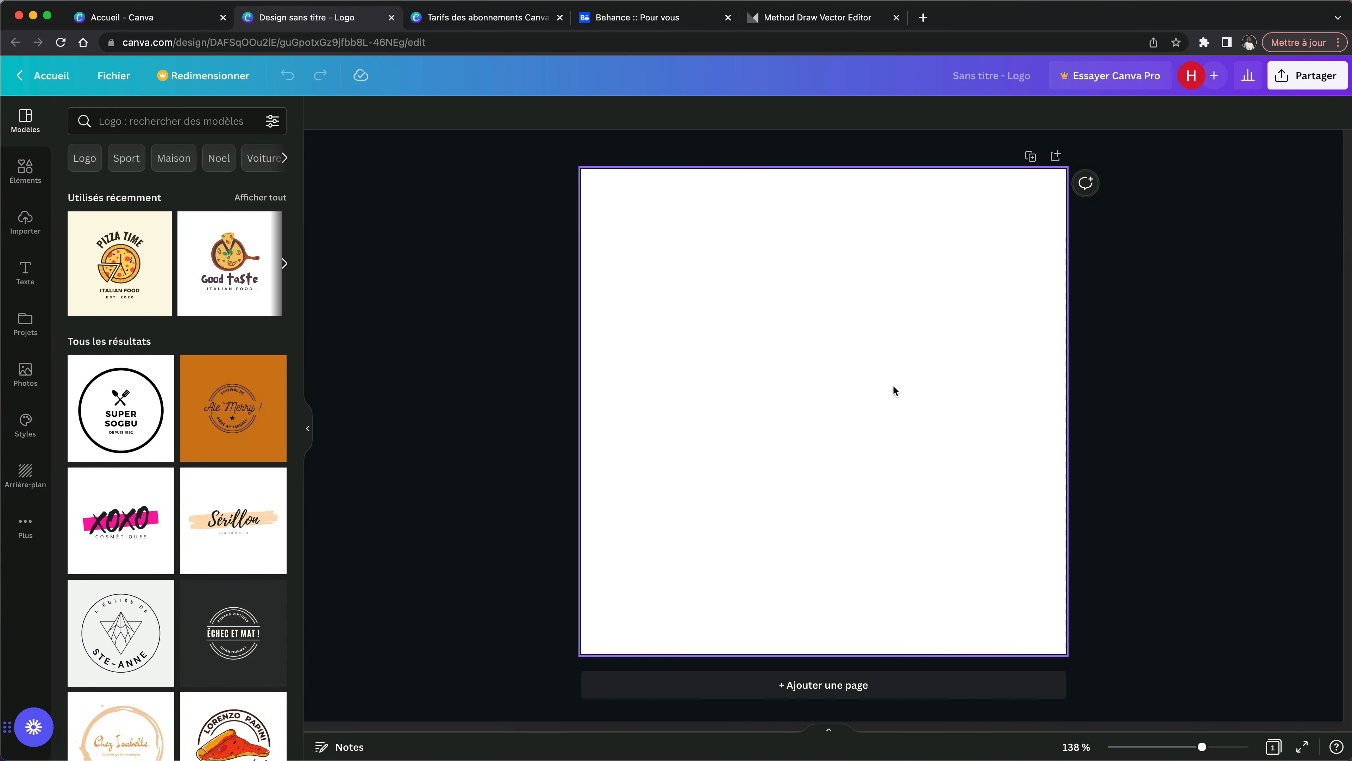
# Step: Name the untitled design "Logo restaurant"
pyautogui.click(985, 78)
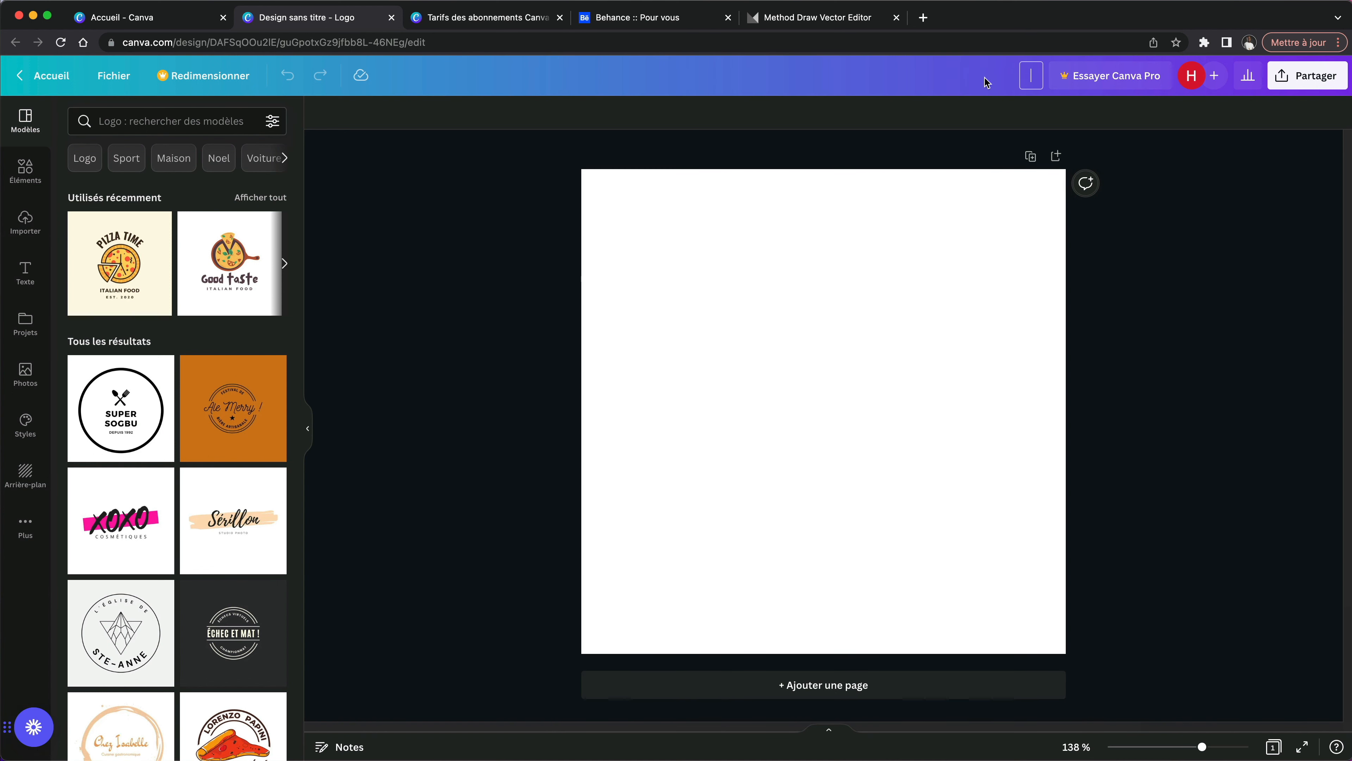
pyautogui.write('Logo restaurant')
pyautogui.click(872, 352)
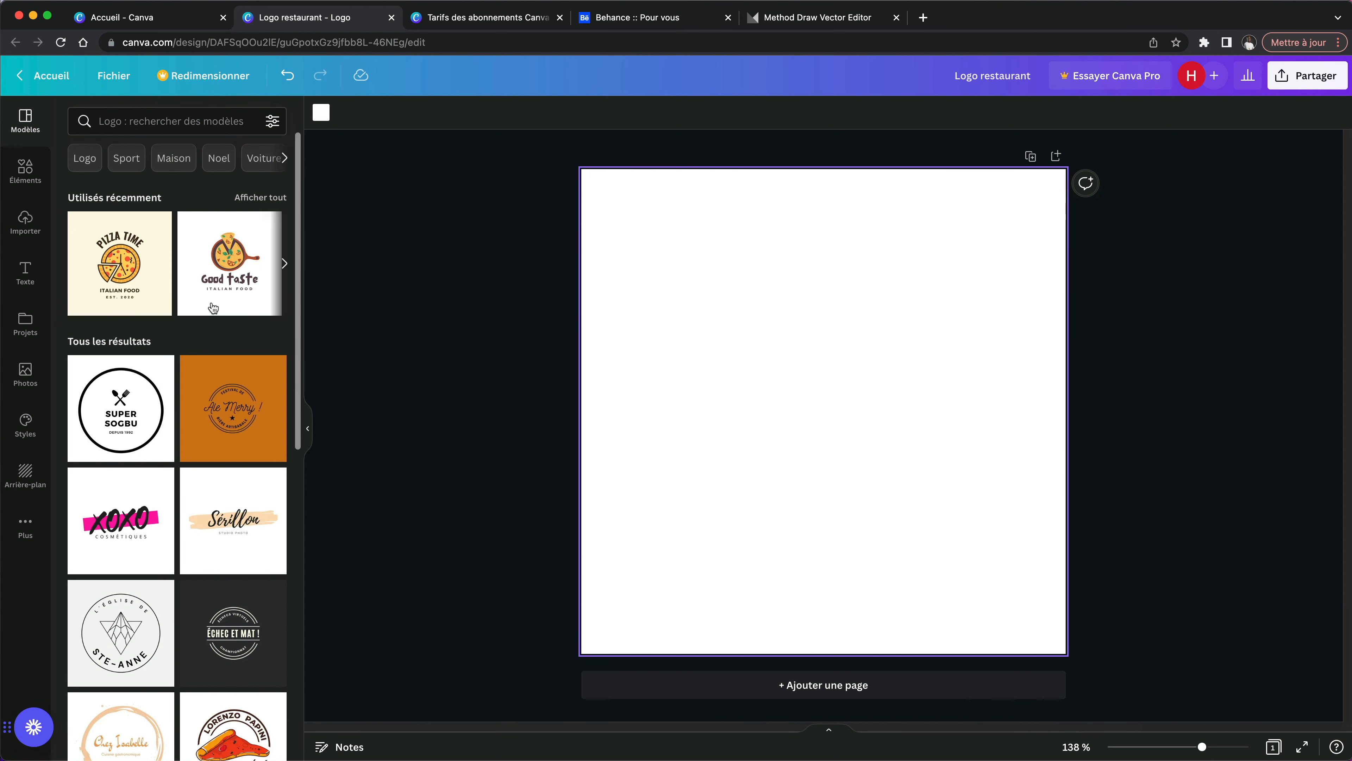
# Step: Search the logo templates for "pizza" and apply the cream "Pizza Time" template to the page
pyautogui.scroll(-5, 203, 419)
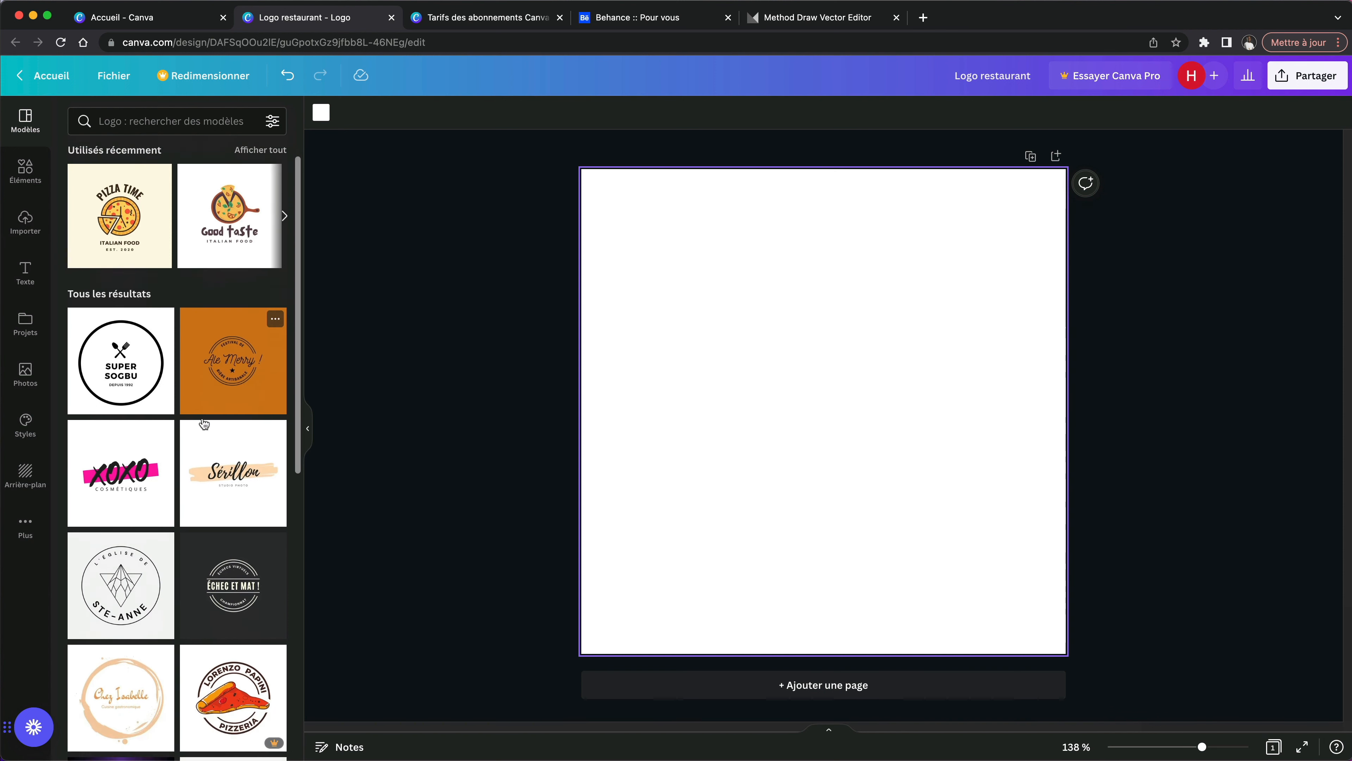
pyautogui.scroll(5, 191, 373)
pyautogui.click(172, 128)
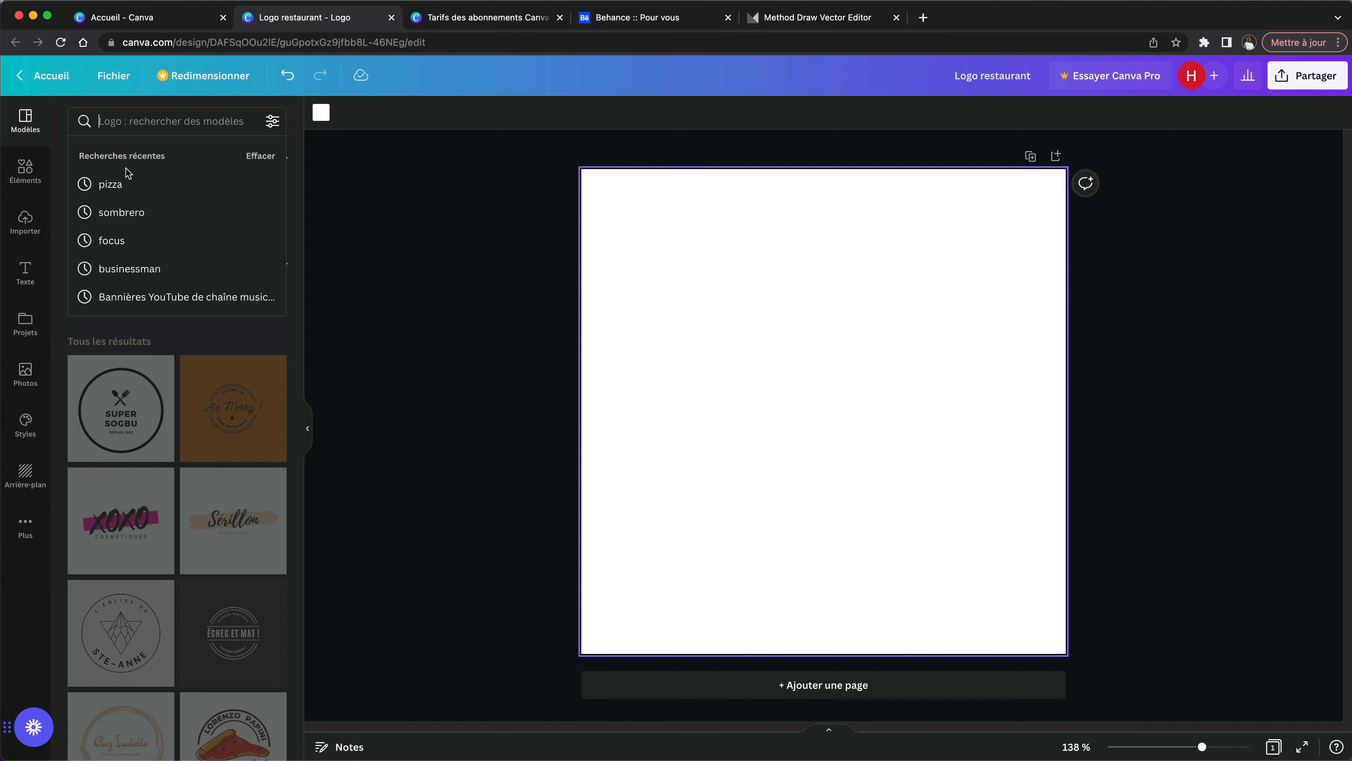
pyautogui.click(126, 189)
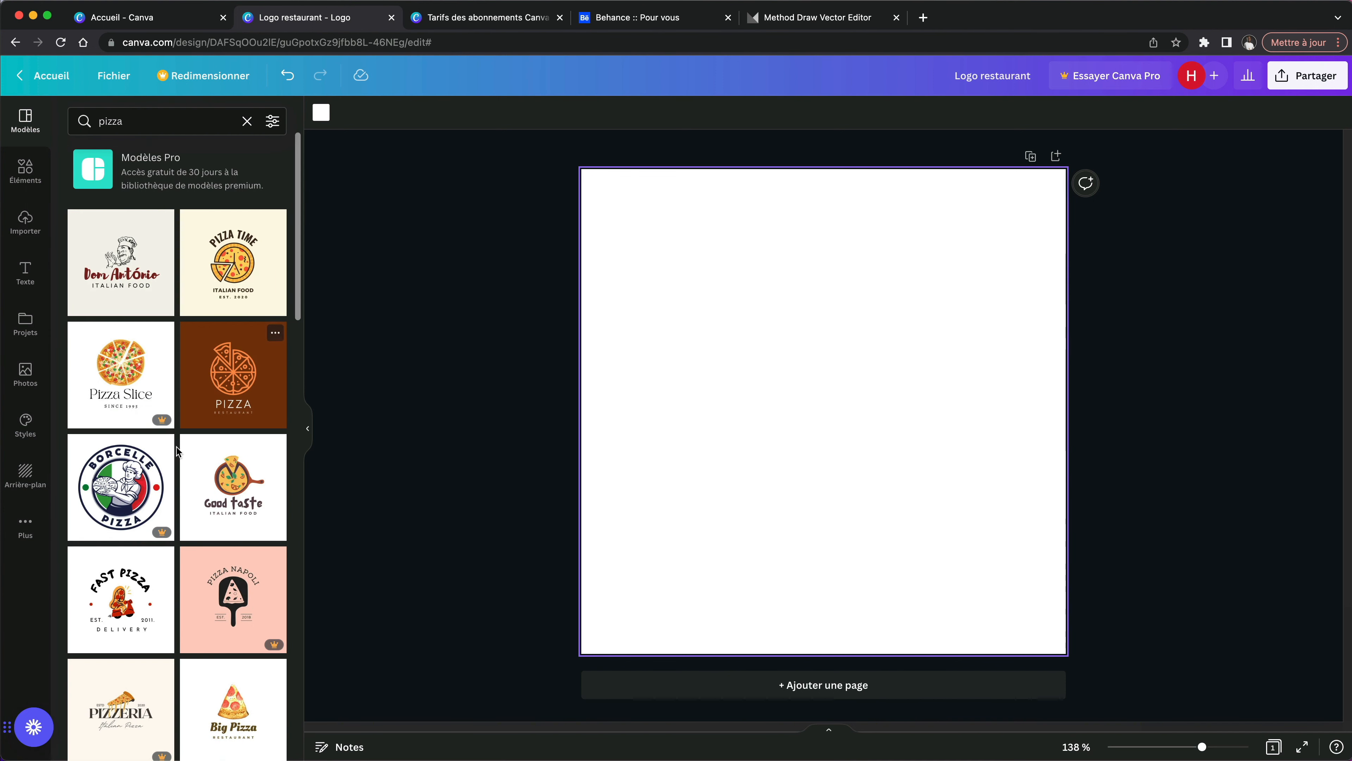
pyautogui.scroll(-1, 177, 418)
pyautogui.scroll(-4, 177, 416)
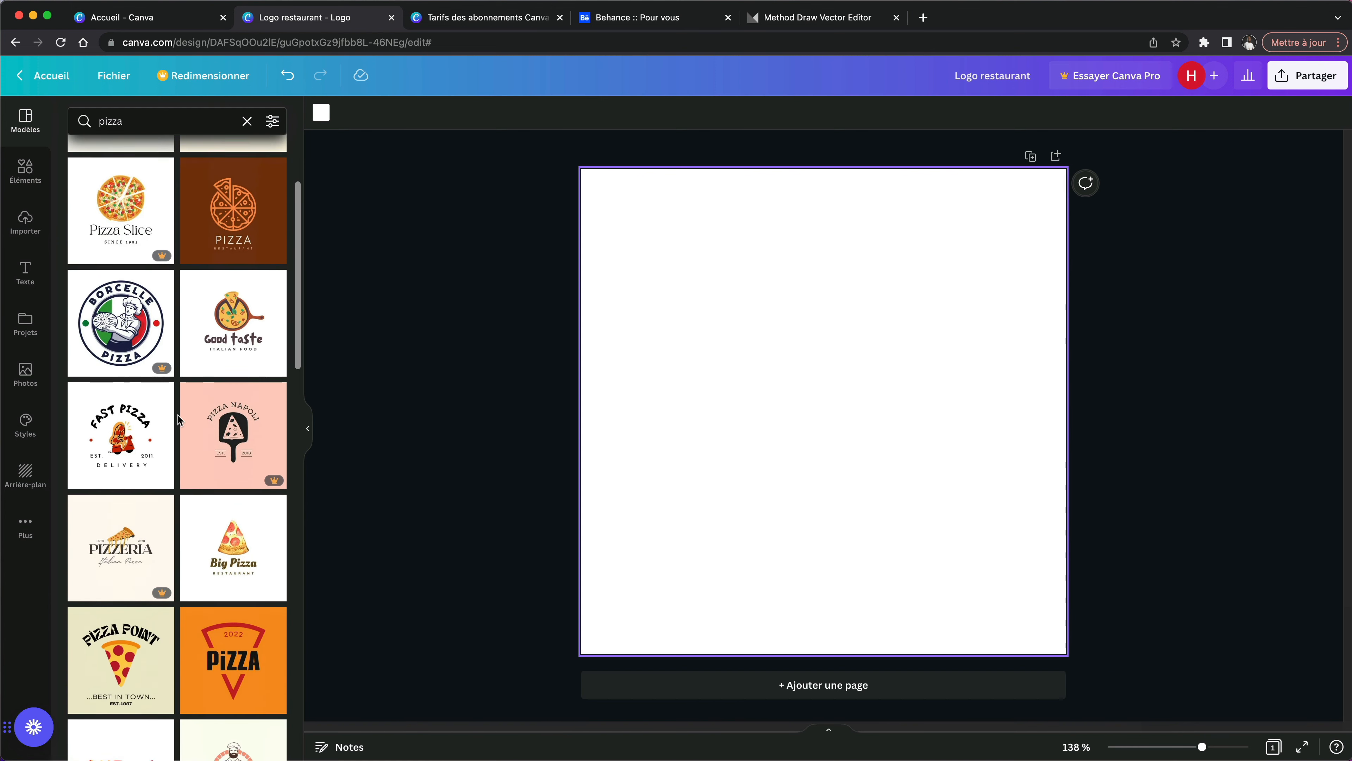
pyautogui.scroll(6, 177, 415)
pyautogui.click(244, 256)
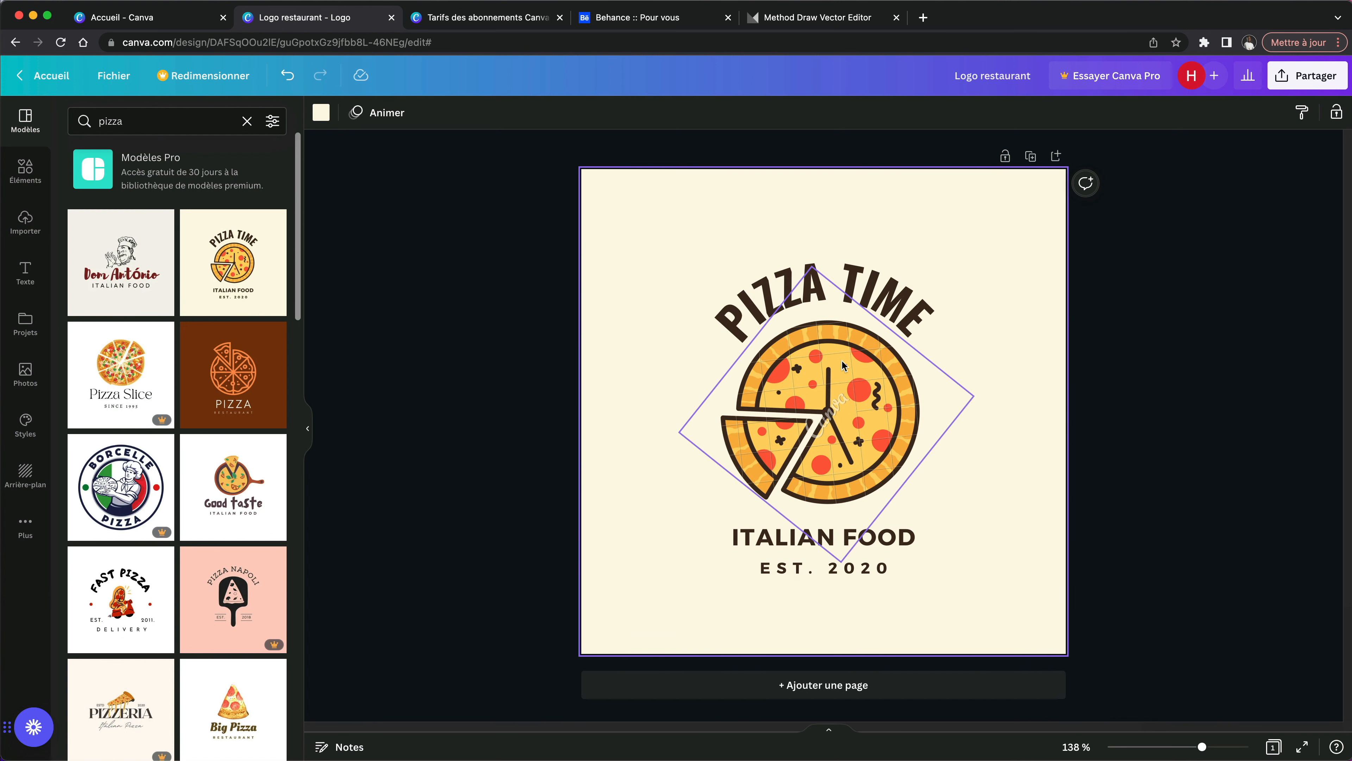
# Step: Change the curved title to "PIZZA PINO" and the "ITALIAN FOOD" line below the pizza to "FRANCE FOOD"
pyautogui.doubleClick(846, 293)
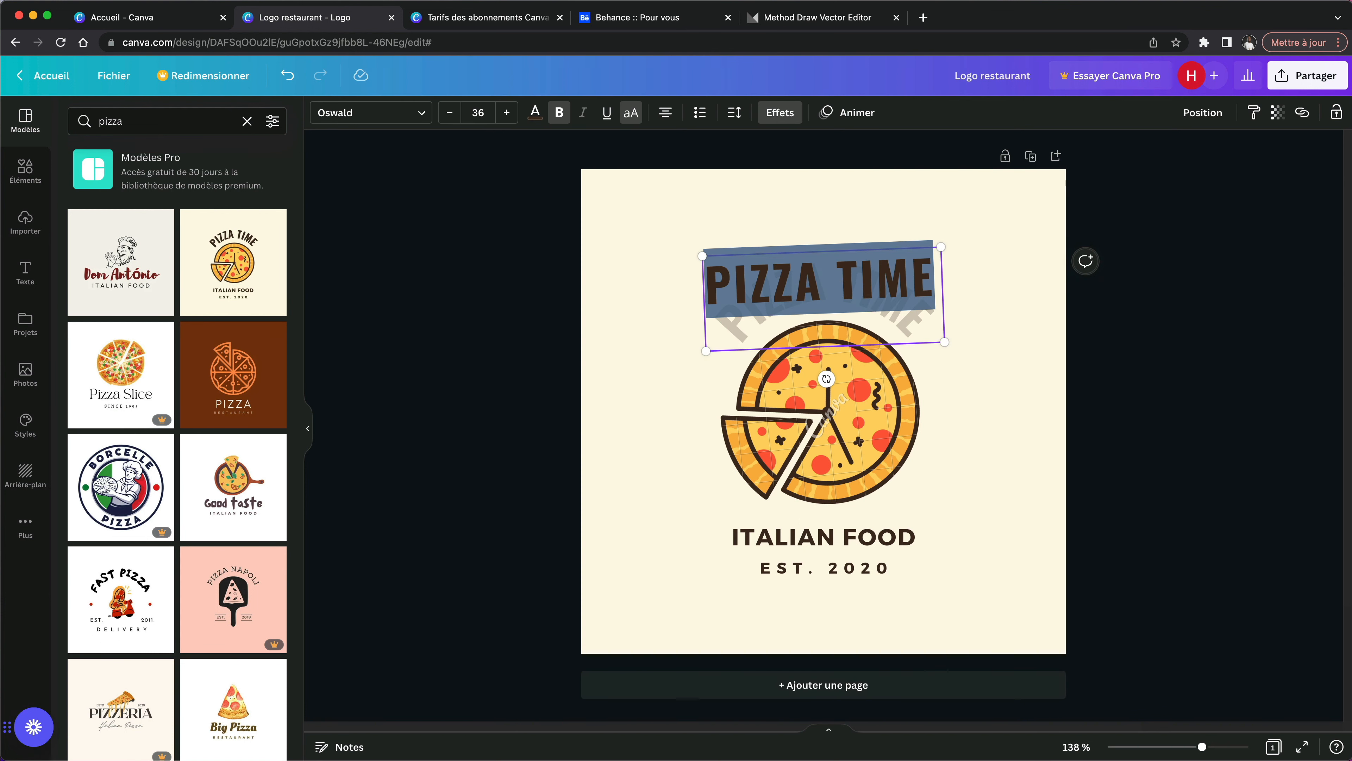
pyautogui.write('PIZZA PINO')
pyautogui.press('Escape')
pyautogui.click(923, 453)
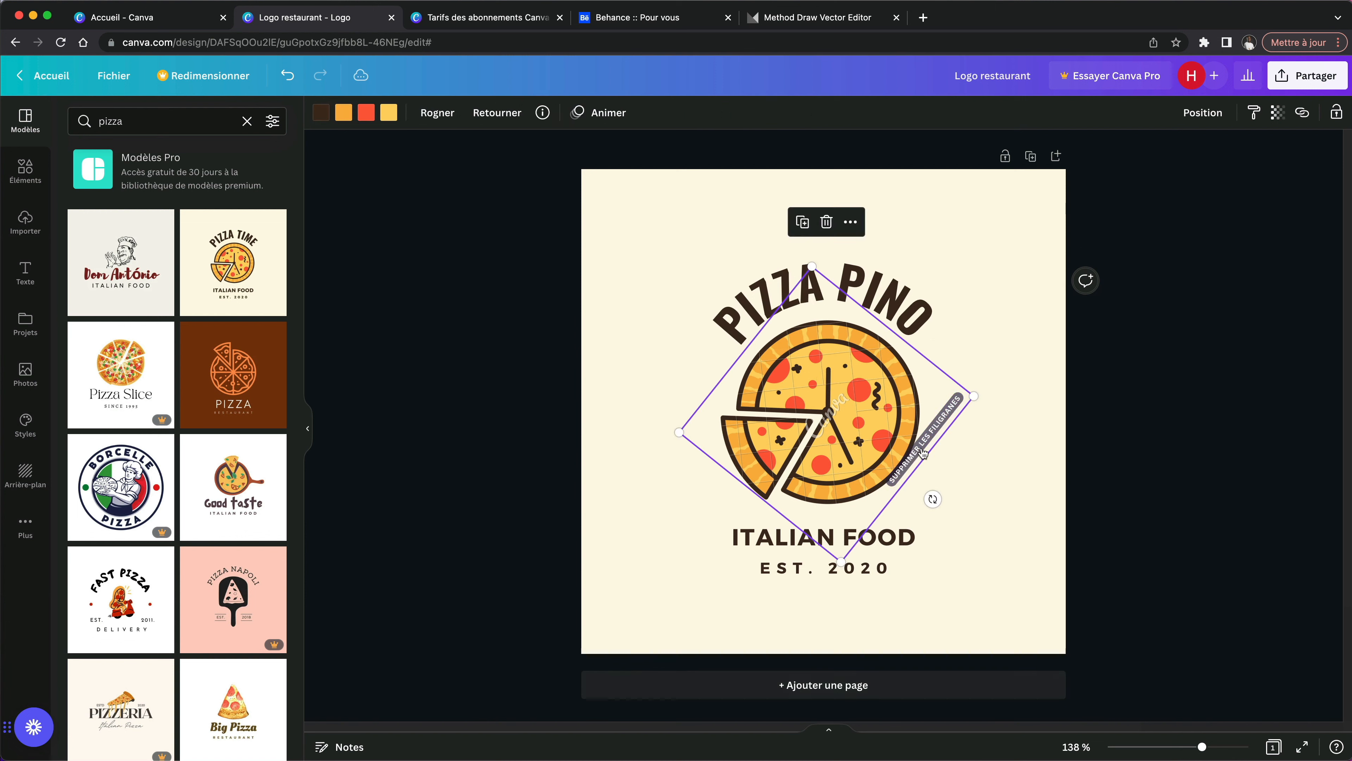
pyautogui.doubleClick(884, 532)
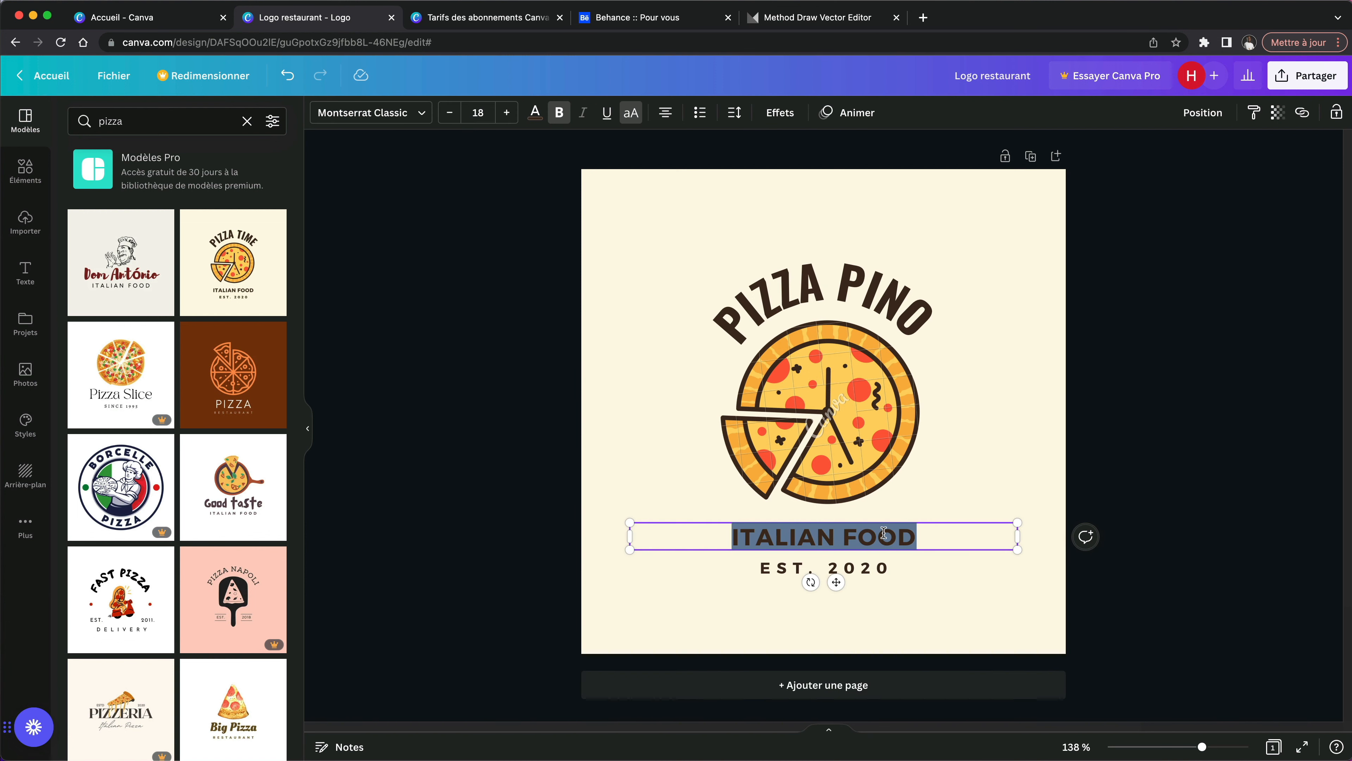
pyautogui.write('FRANCE FOOD')
# Step: Recolour the pizza graphic, changing its light yellow to purple and its red to lime green
pyautogui.click(906, 466)
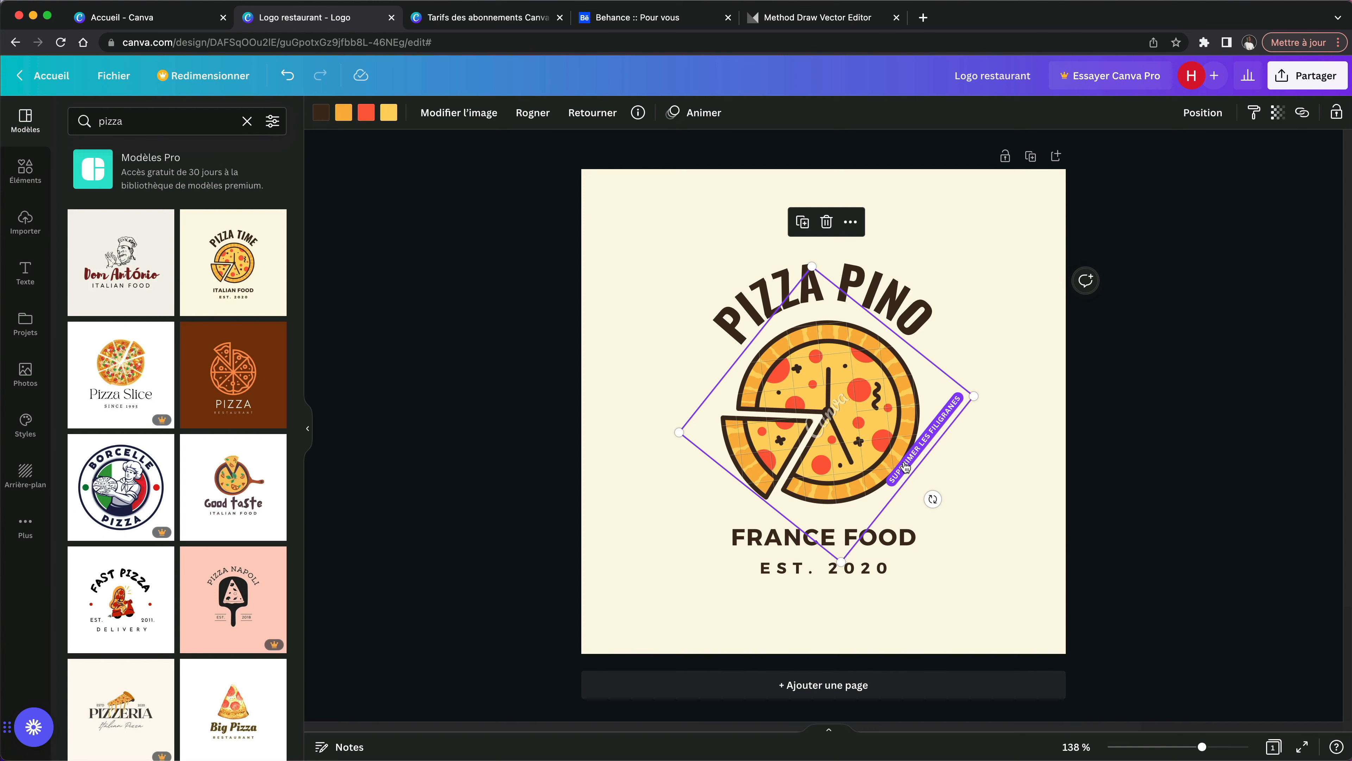
pyautogui.click(388, 112)
pyautogui.click(234, 400)
pyautogui.click(360, 117)
pyautogui.click(158, 477)
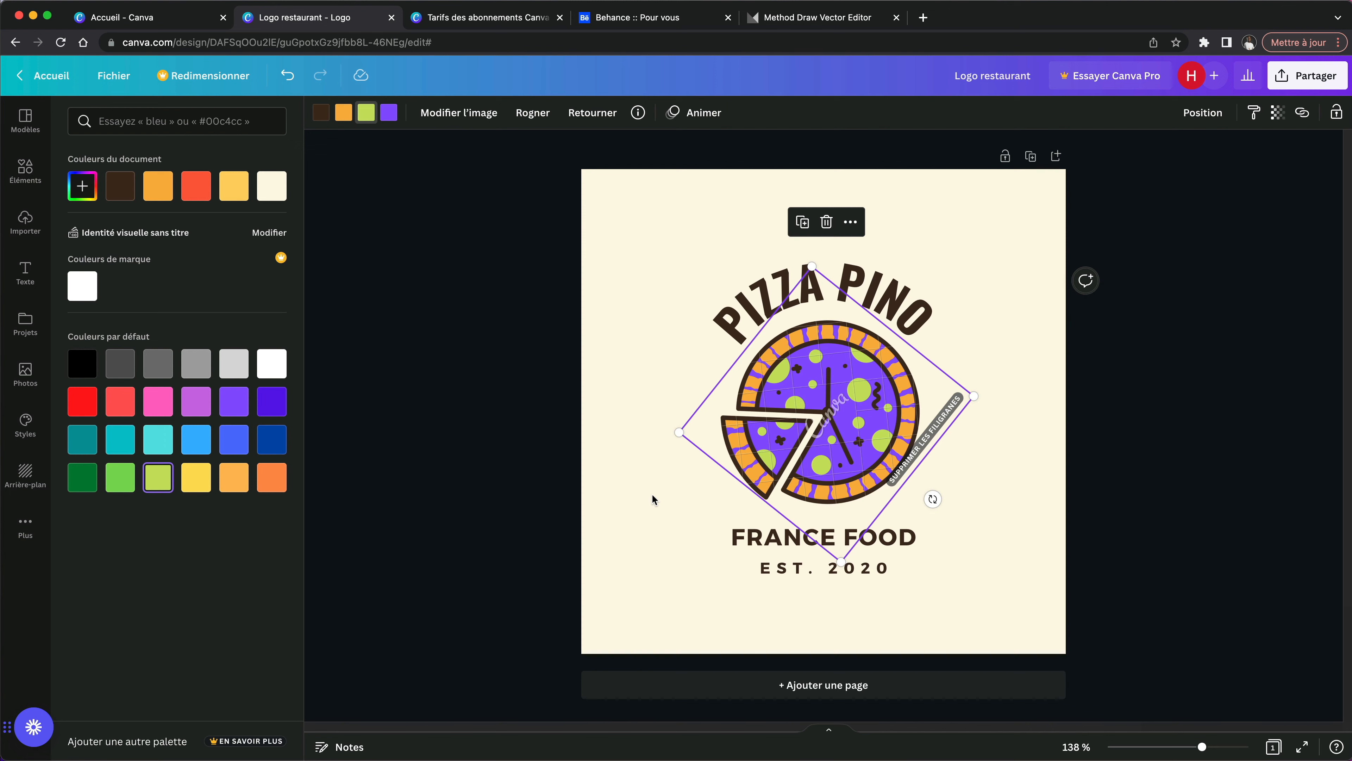
# Step: Try the League Spartan font on the "FRANCE FOOD" text and undo all template edits back to a blank page
pyautogui.click(815, 533)
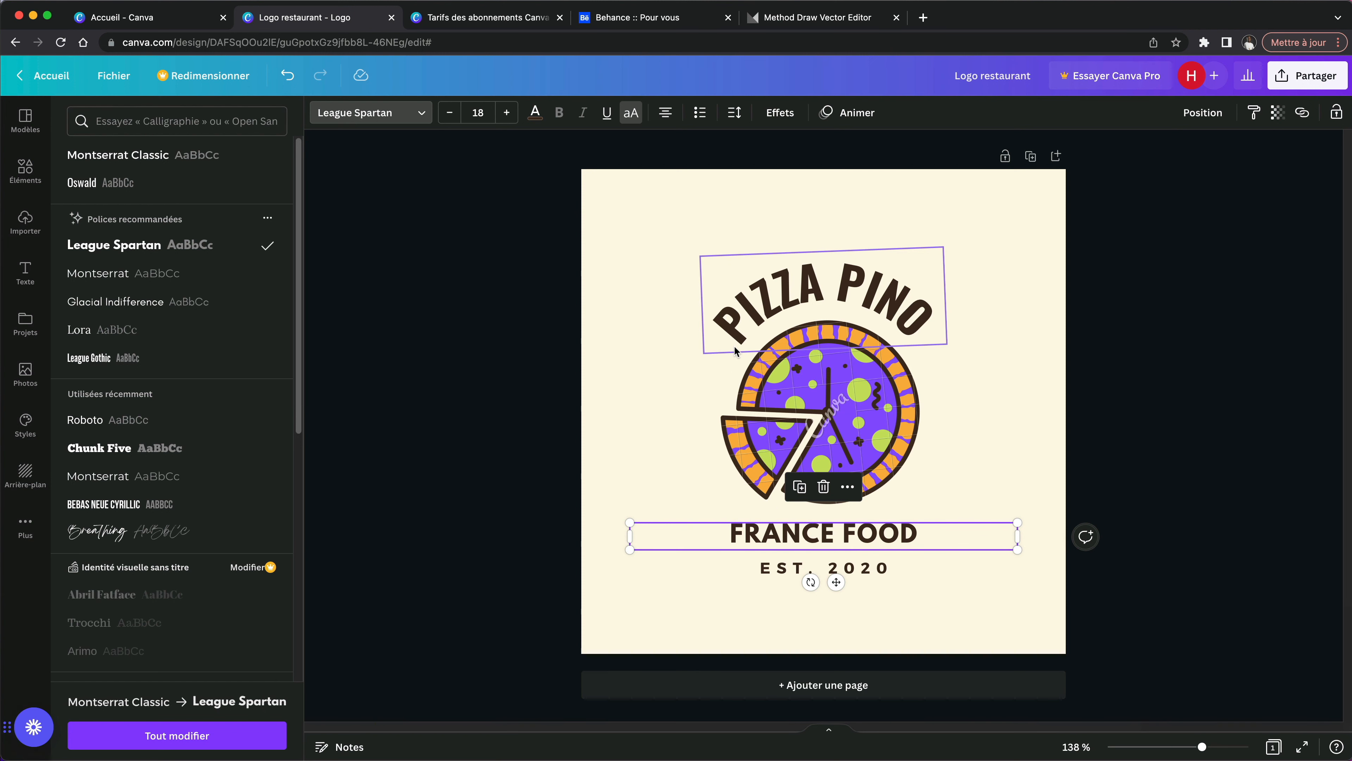
pyautogui.press('super+z')
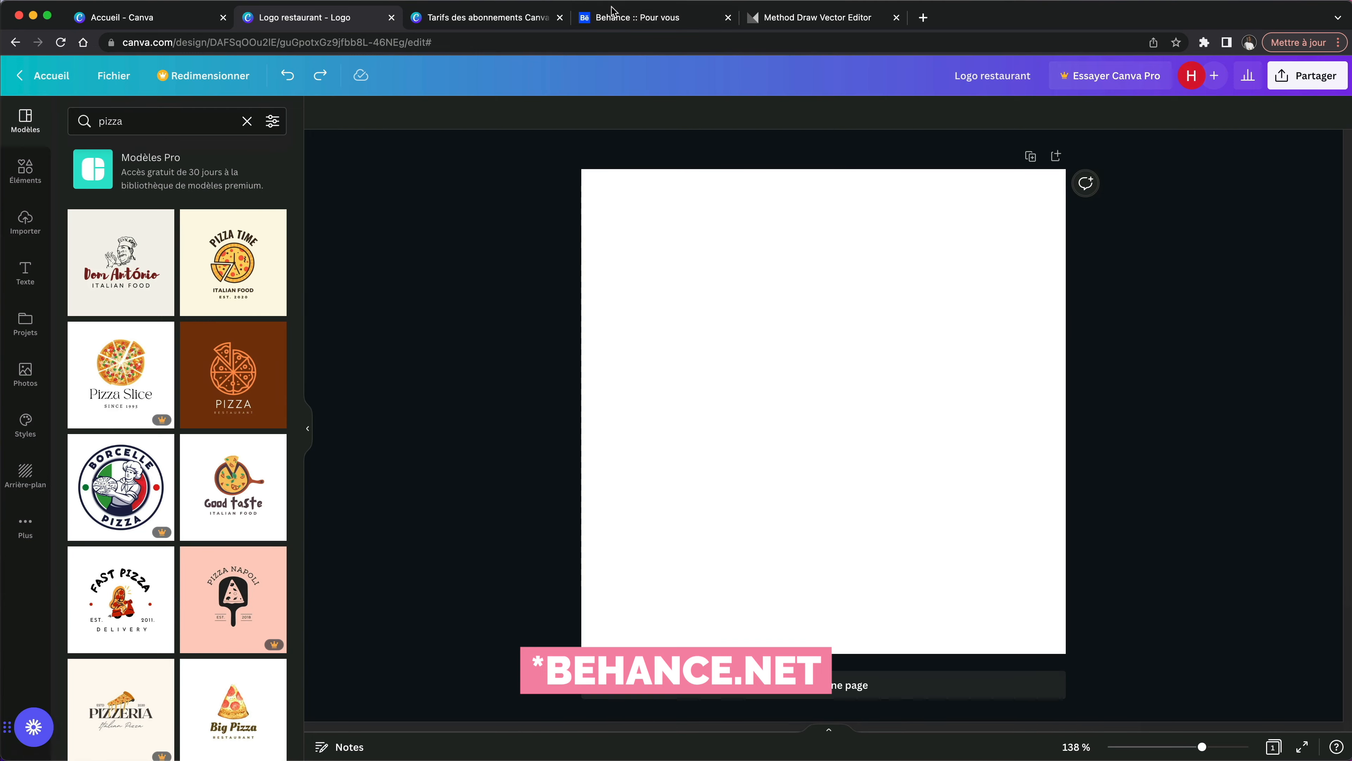
# Step: Switch to Behance and search its projects for "mexican food"
pyautogui.click(615, 20)
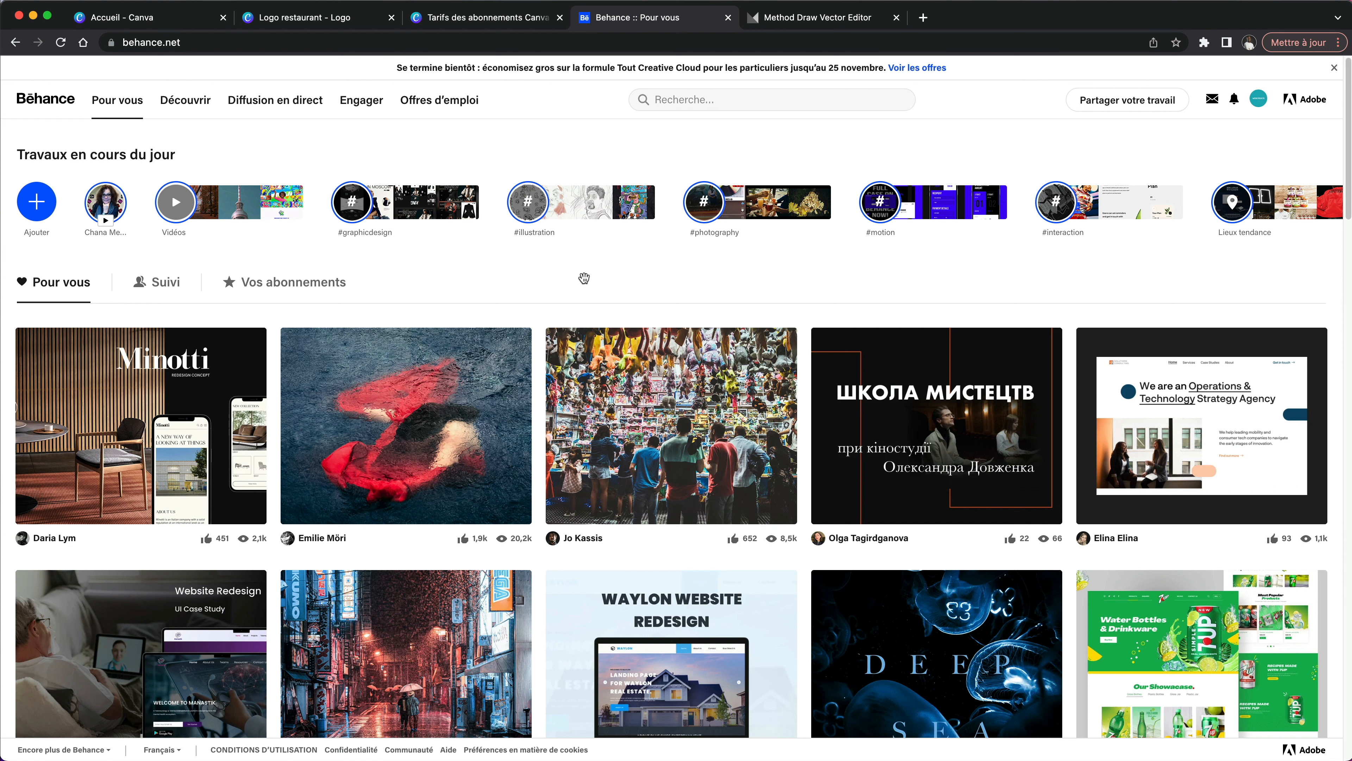
pyautogui.click(752, 101)
pyautogui.write('mexican')
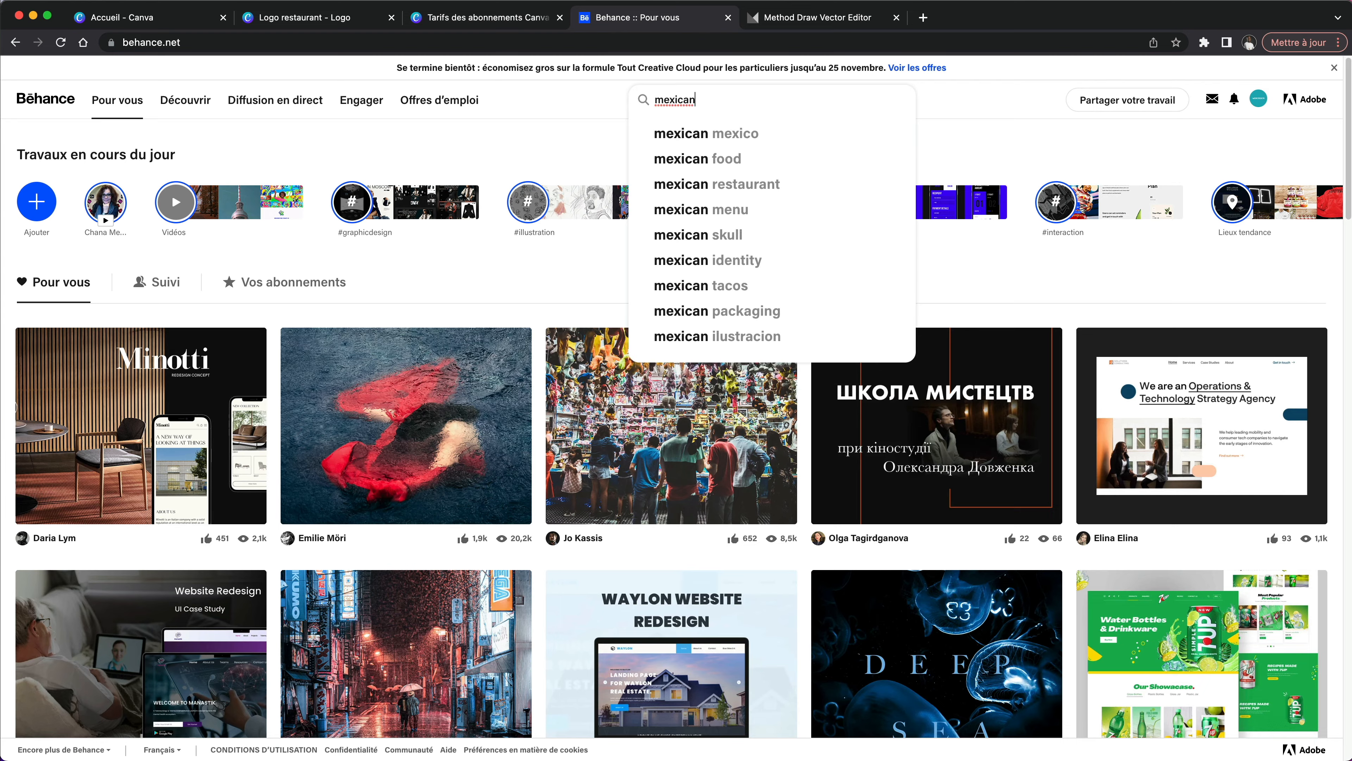
pyautogui.click(727, 159)
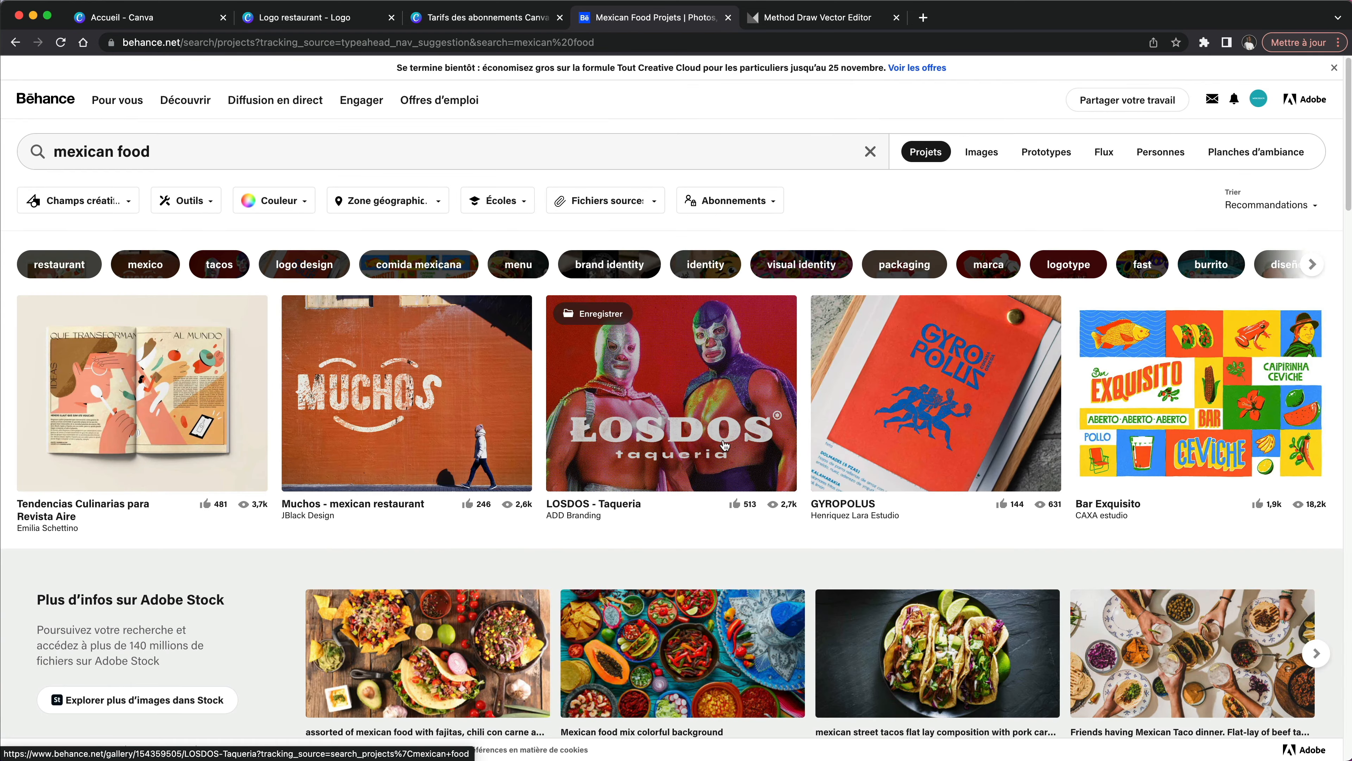
# Step: Browse the Mexican food projects for restaurant logo, colour and branding inspiration
pyautogui.scroll(-5, 724, 445)
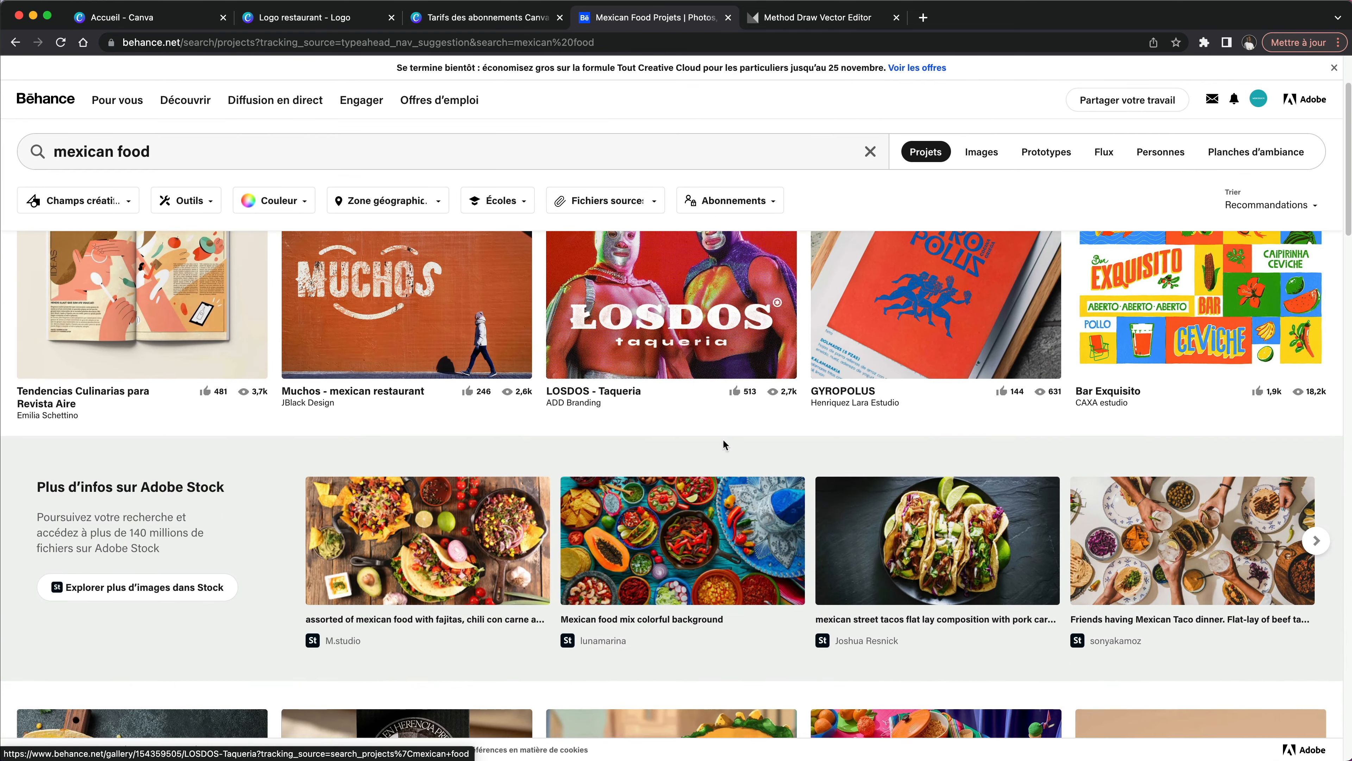
pyautogui.scroll(-5, 724, 445)
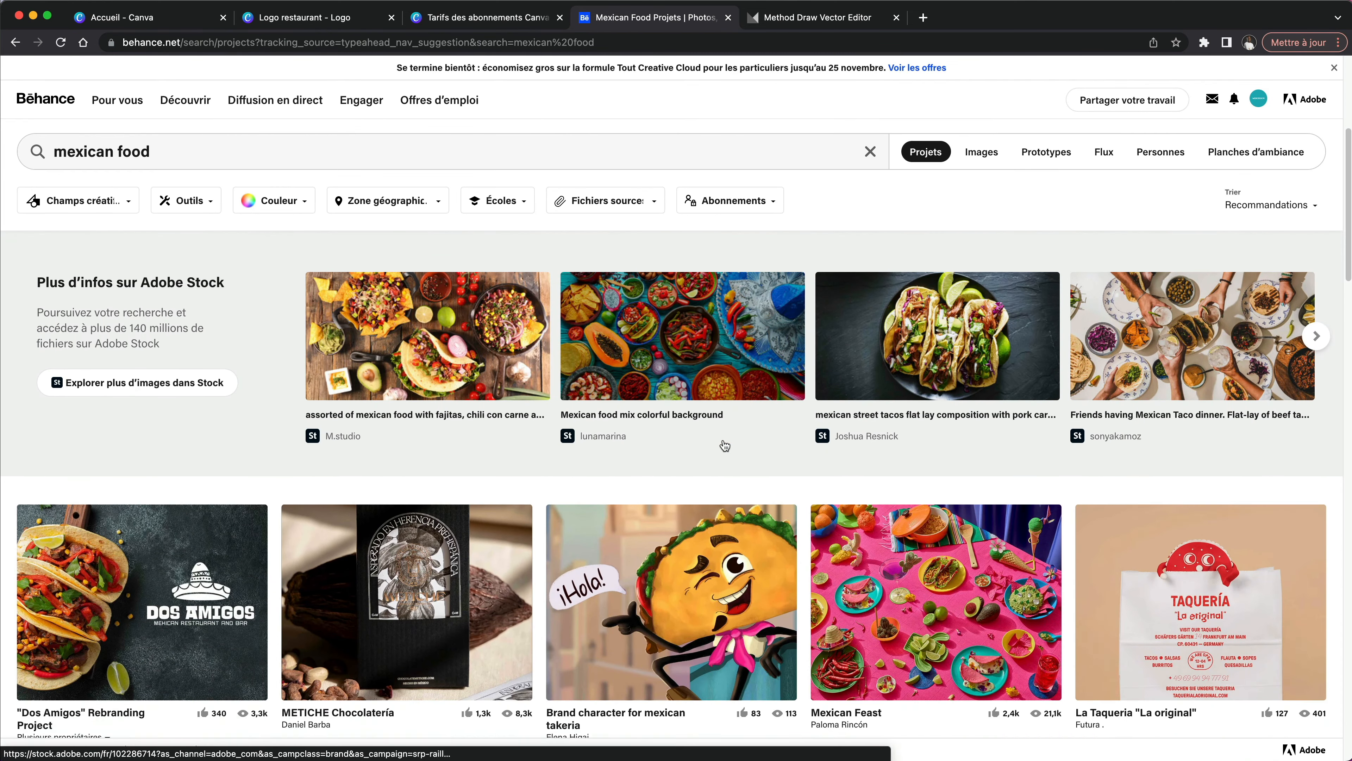
pyautogui.scroll(-4, 725, 445)
pyautogui.scroll(-3, 725, 445)
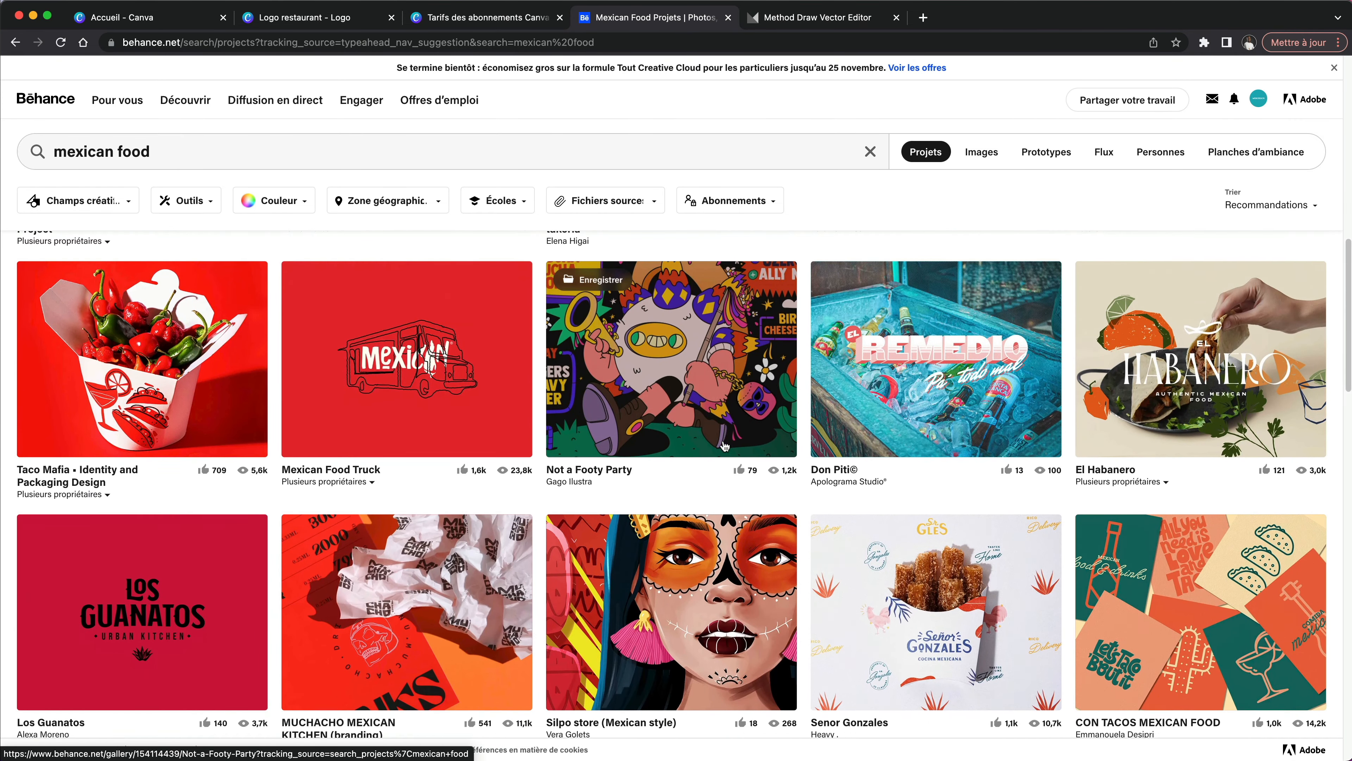
pyautogui.scroll(-3, 724, 445)
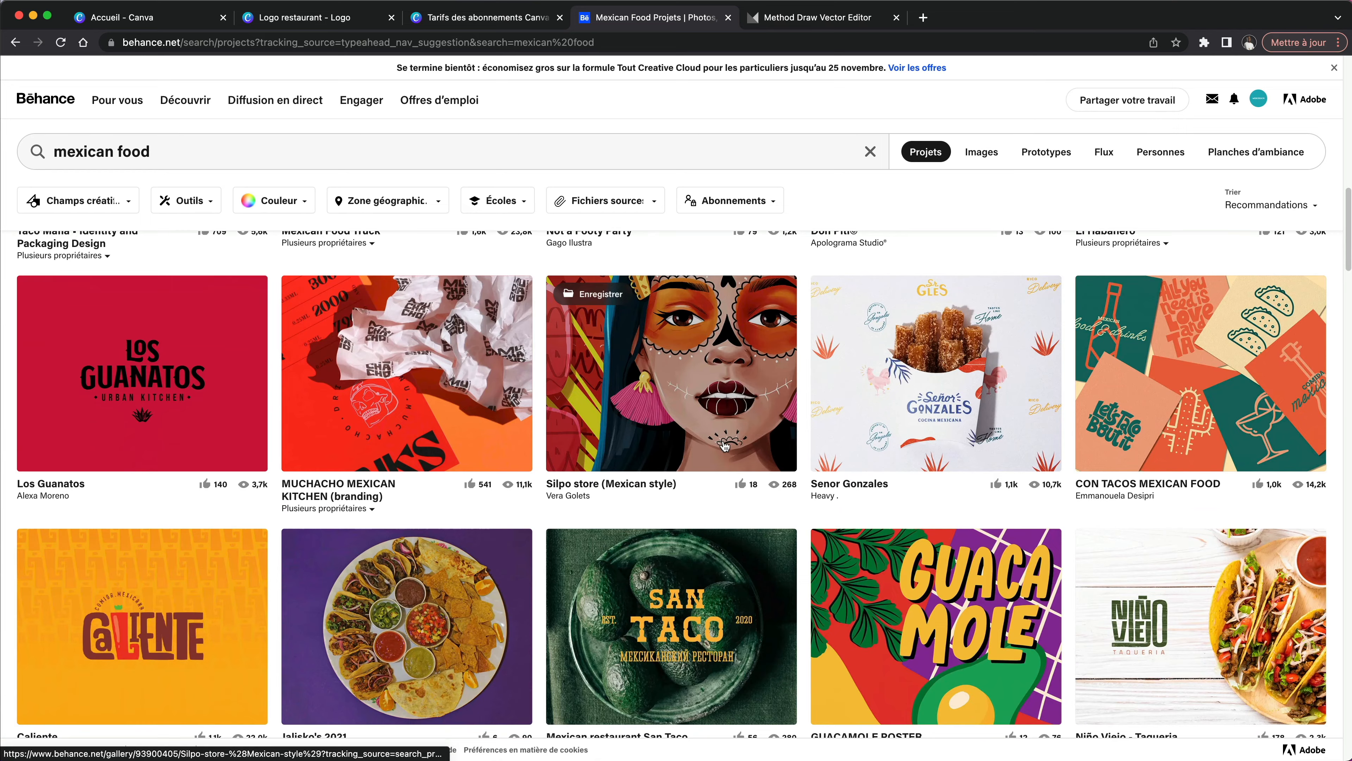
pyautogui.scroll(1, 724, 444)
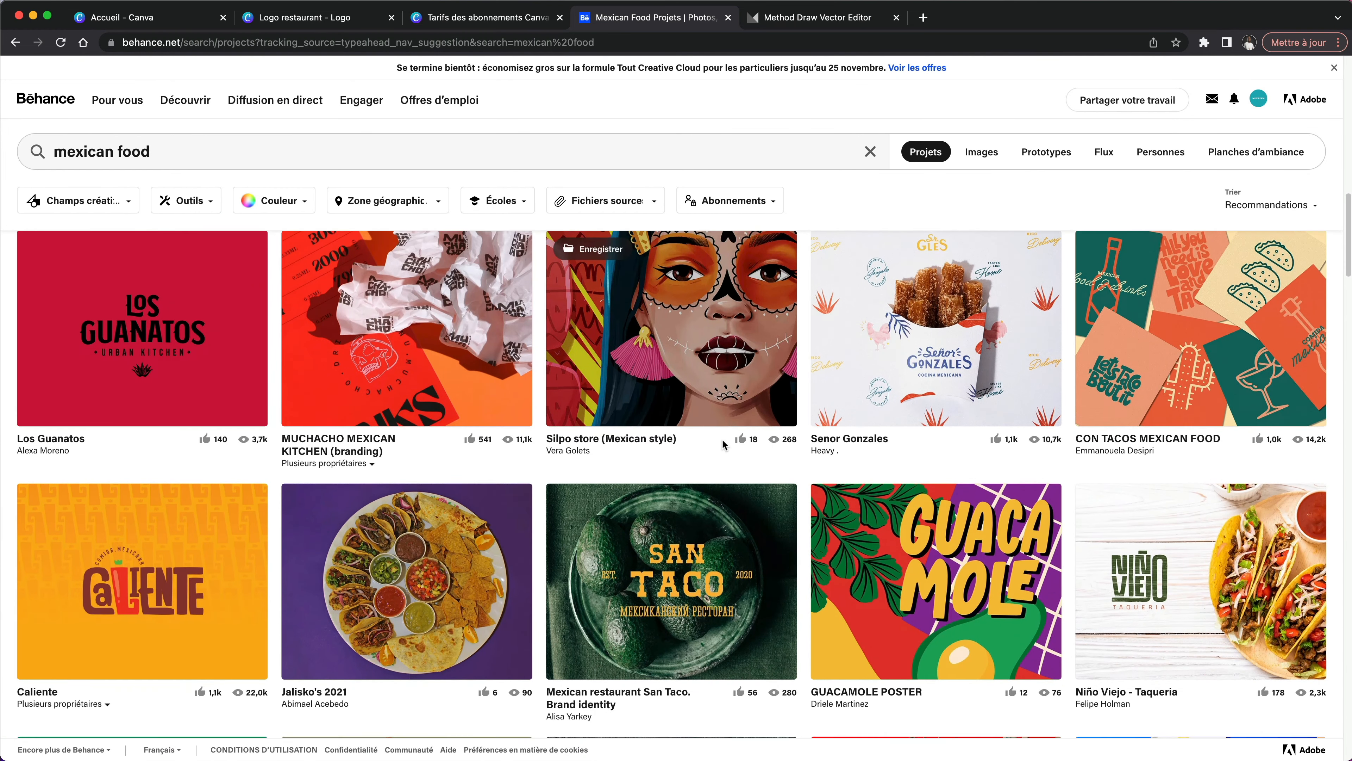
pyautogui.scroll(-1, 723, 445)
pyautogui.scroll(-3, 724, 445)
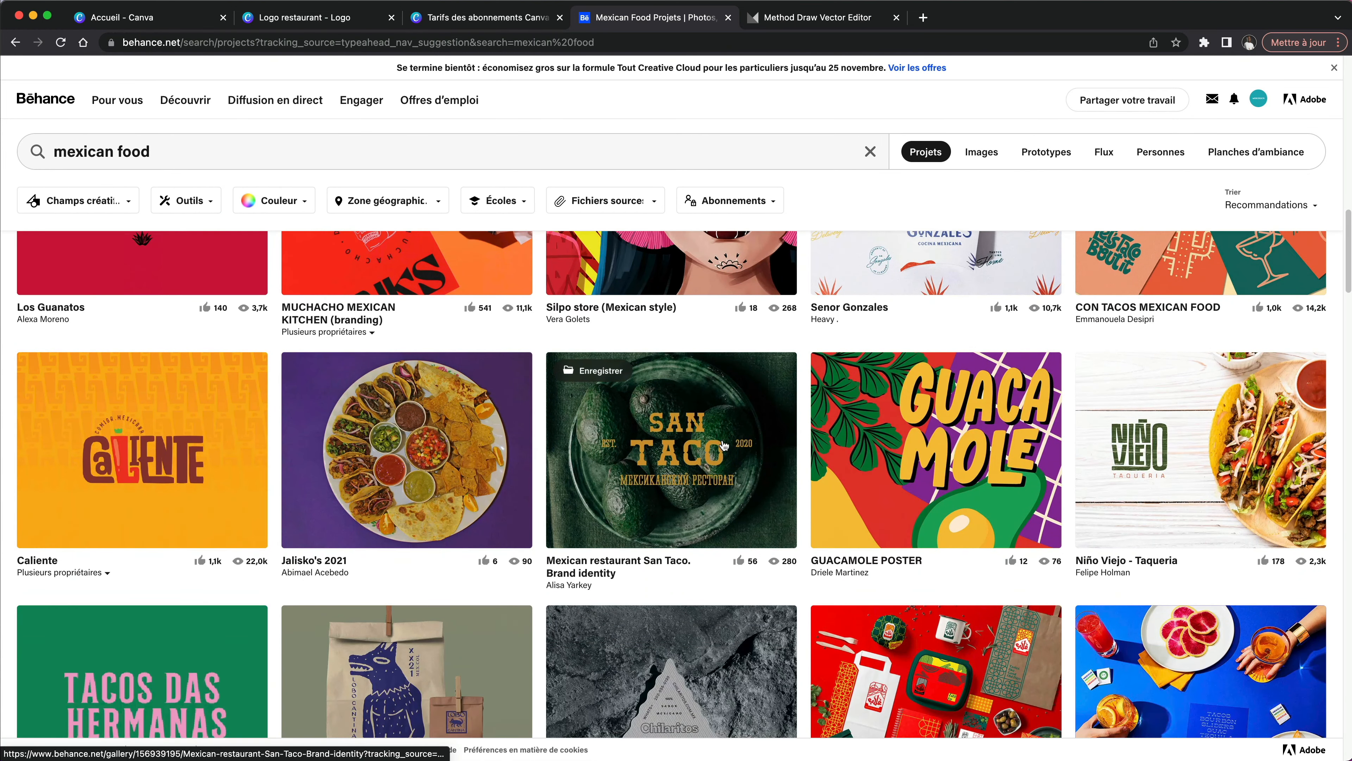
pyautogui.scroll(-3, 724, 445)
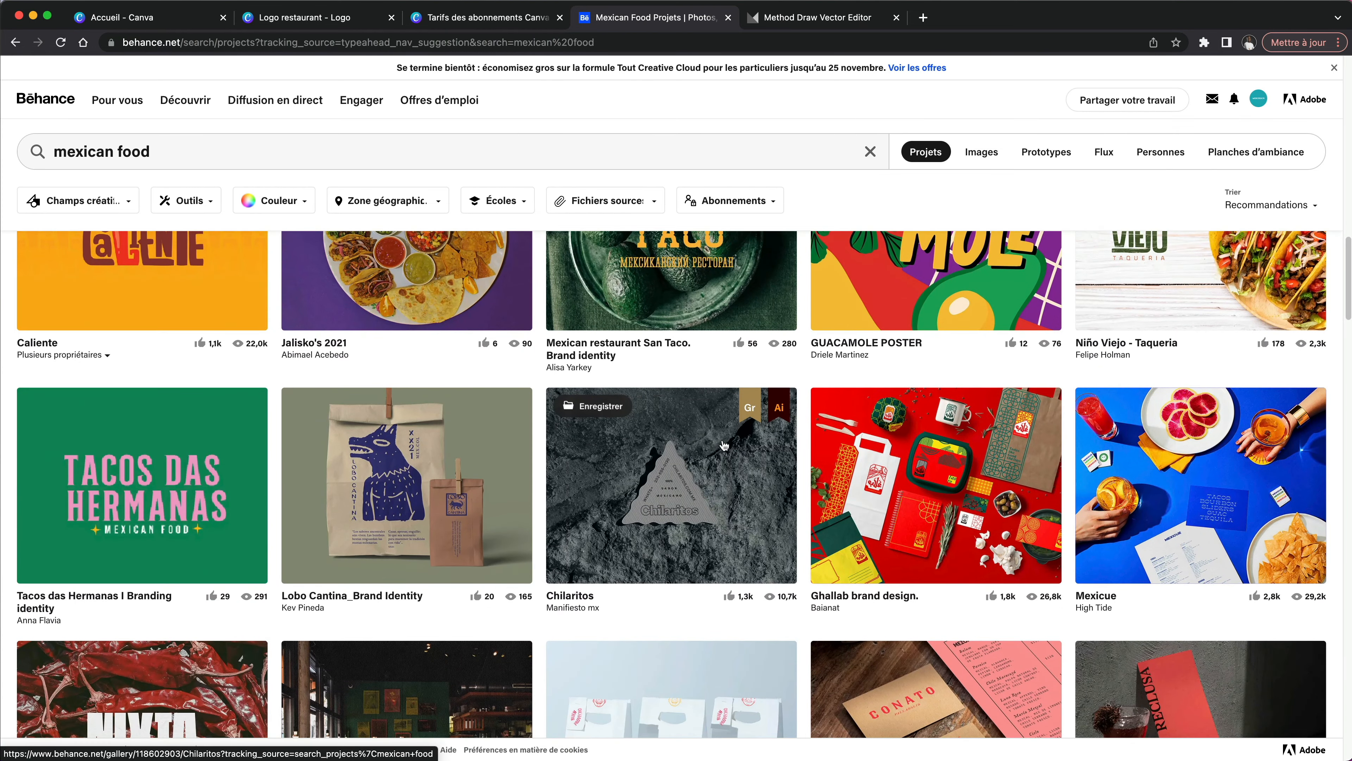
pyautogui.scroll(-5, 724, 445)
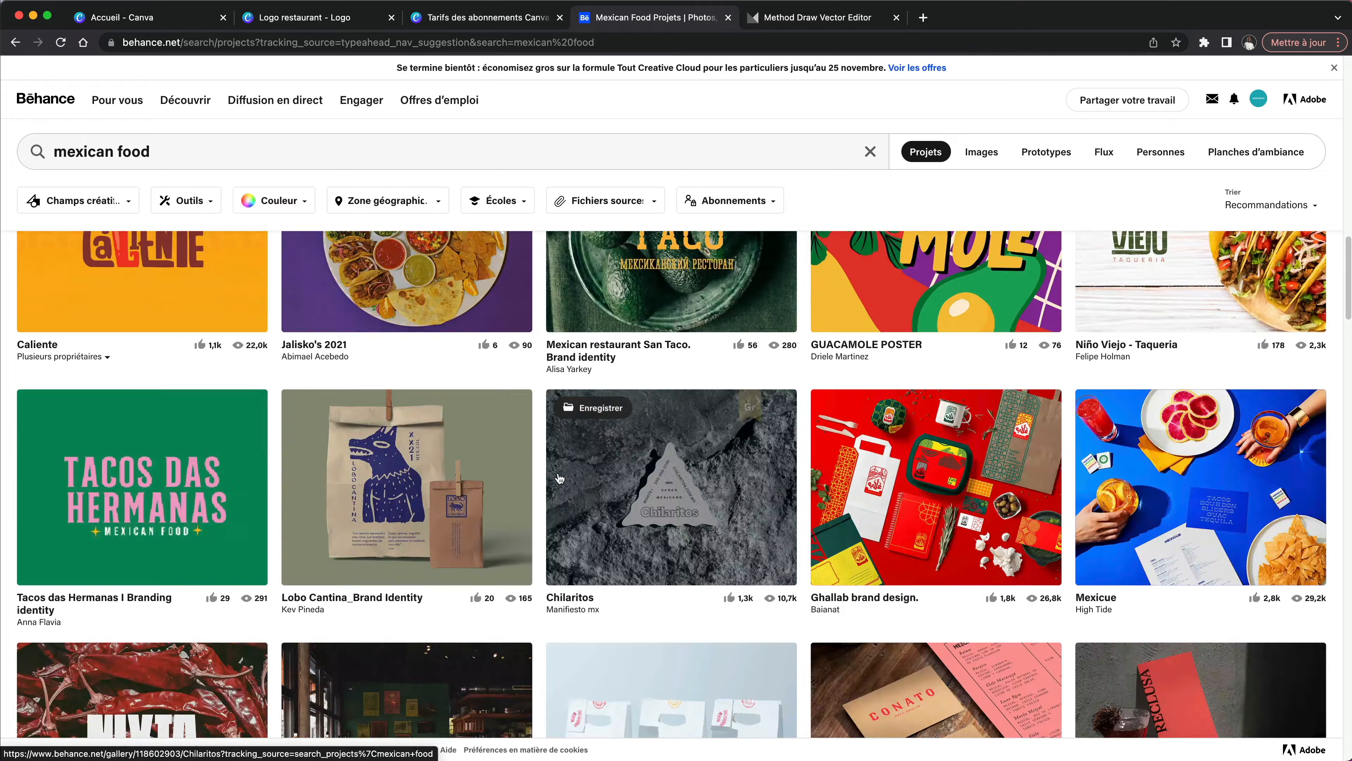
# Step: Examine the illustrations and menu design in Mexican food projects such as Clandestino Food Drinks, and return to the first projects listed
pyautogui.click(558, 458)
pyautogui.scroll(-20, 558, 458)
pyautogui.click(128, 426)
pyautogui.scroll(-6, 830, 450)
pyautogui.click(458, 612)
pyautogui.scroll(-20, 628, 489)
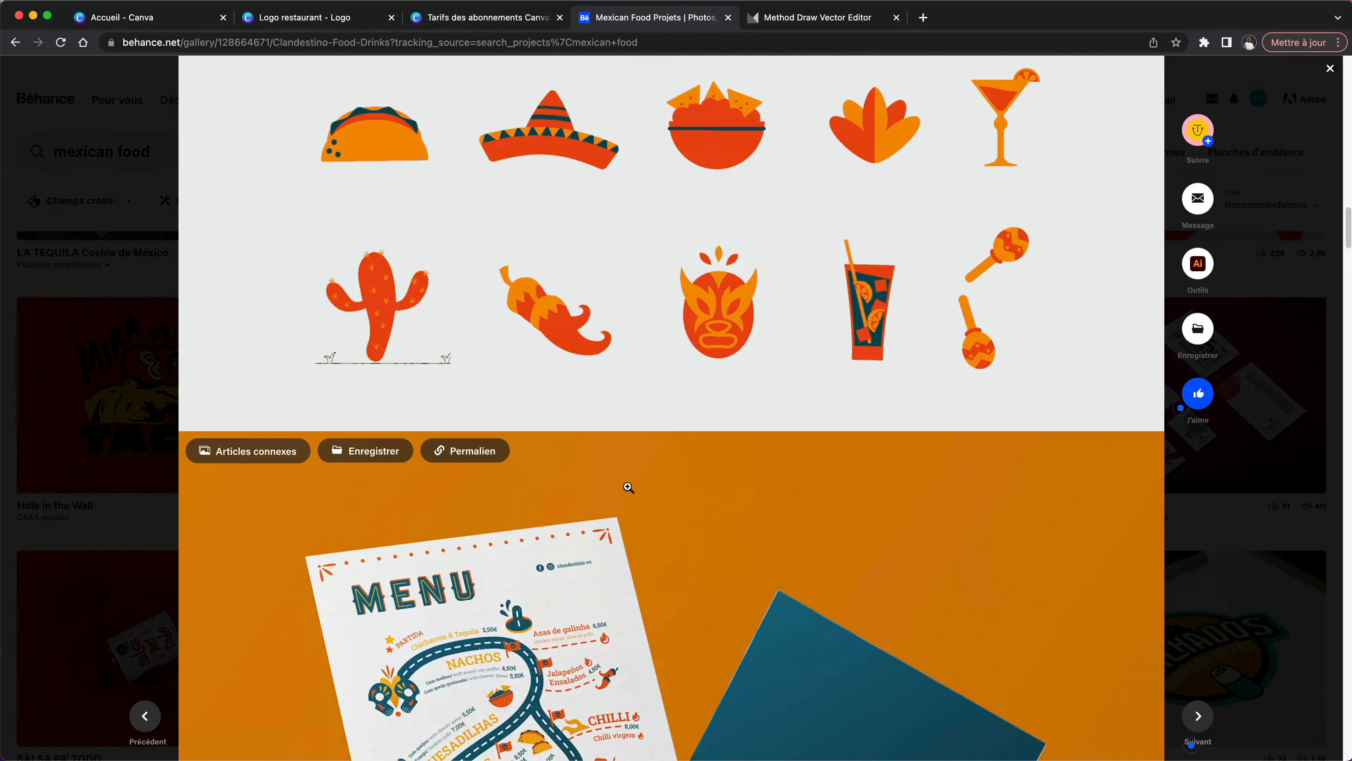
pyautogui.click(139, 459)
pyautogui.scroll(15, 513, 558)
pyautogui.scroll(2, 514, 558)
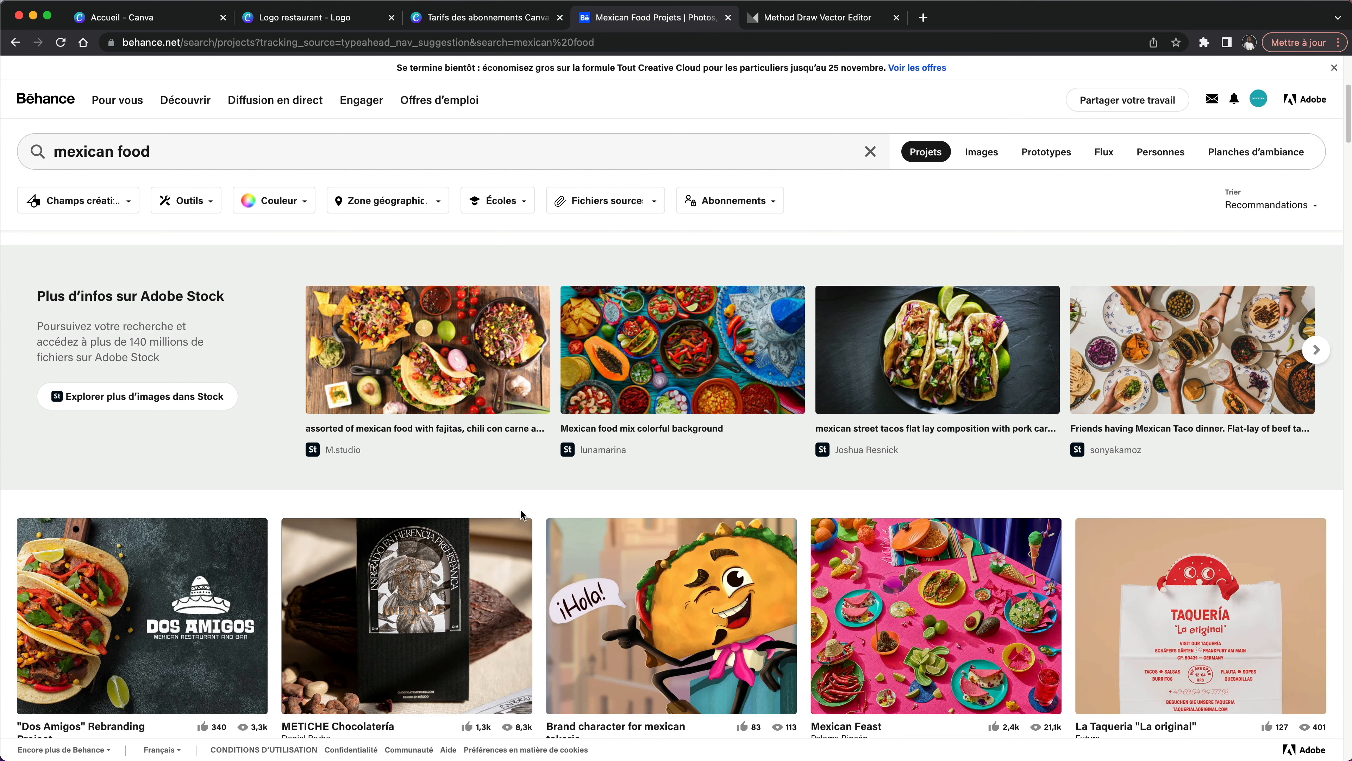
pyautogui.scroll(4, 1199, 369)
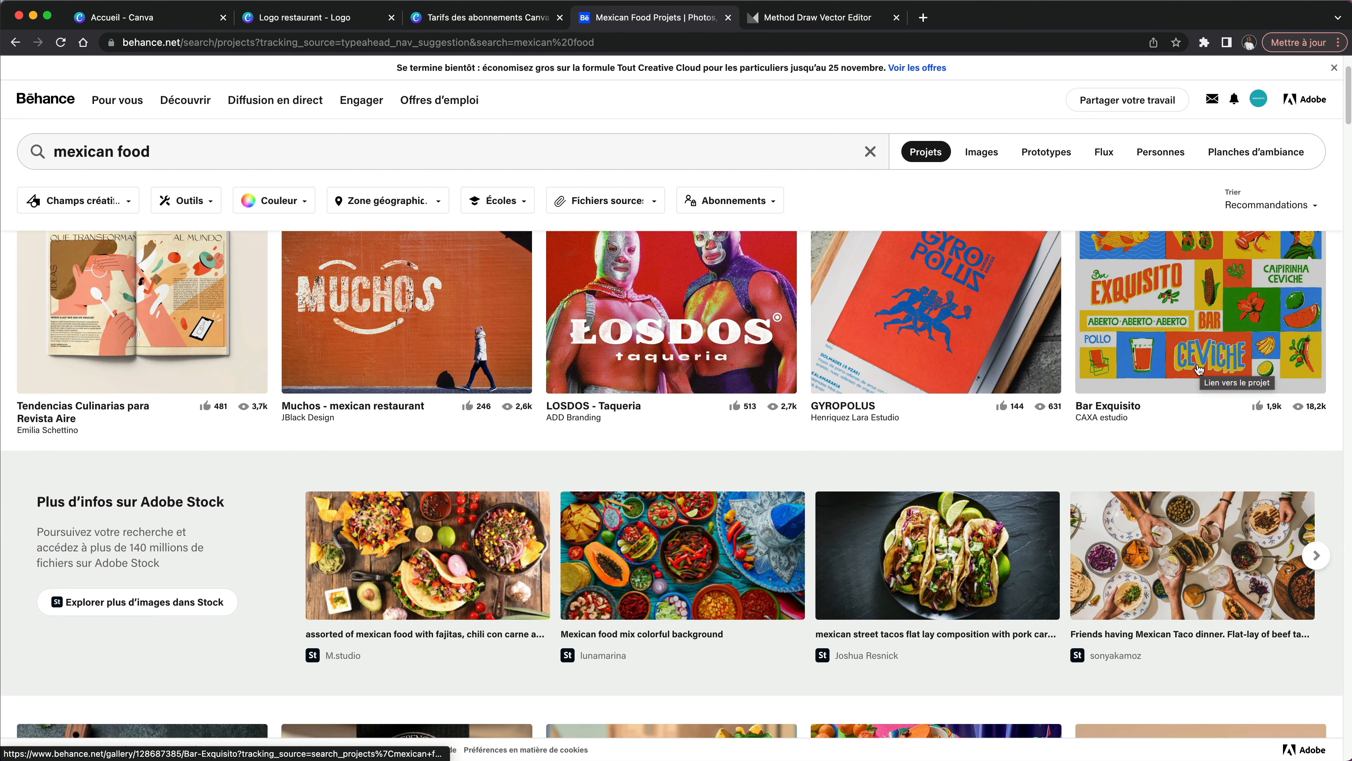
# Step: Open the browser's extension manager and go from there to the Chrome Web Store
pyautogui.click(1204, 45)
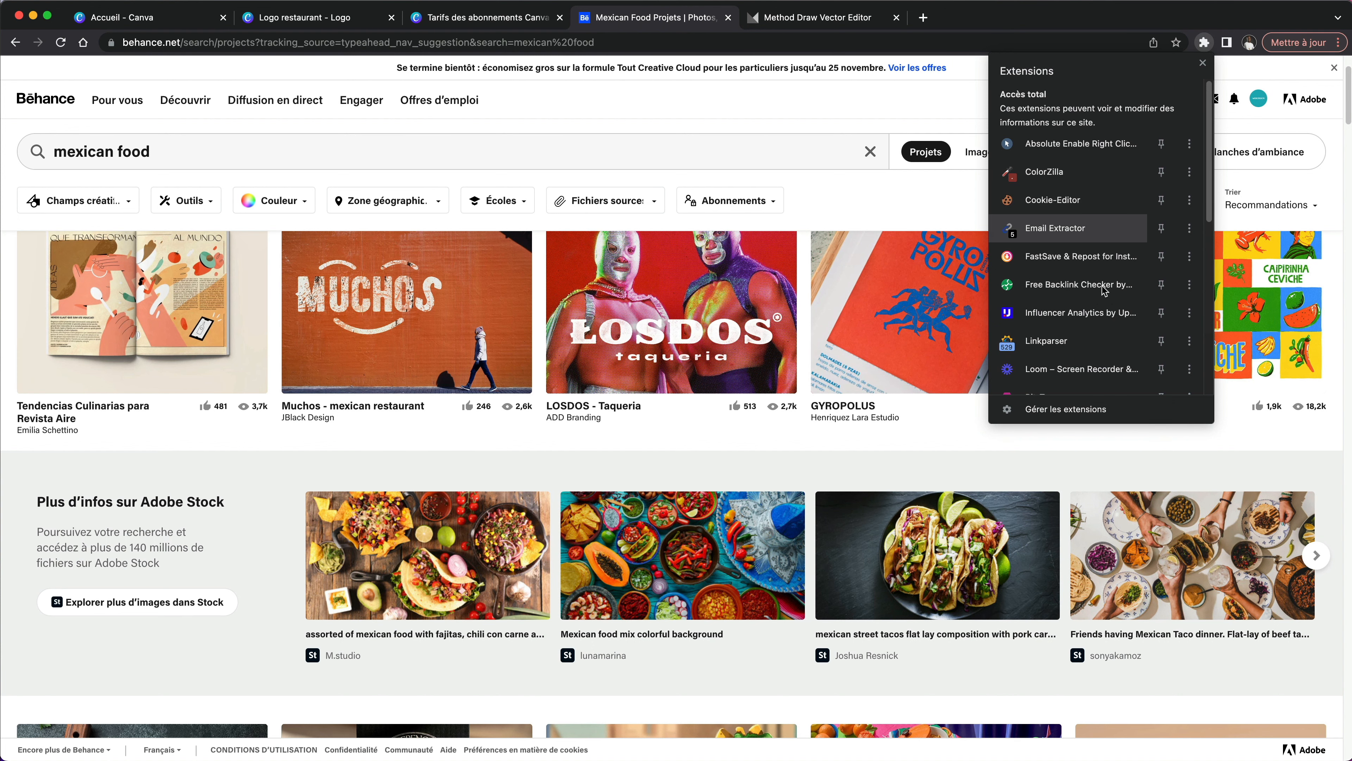
pyautogui.scroll(-1, 1076, 373)
pyautogui.click(1066, 409)
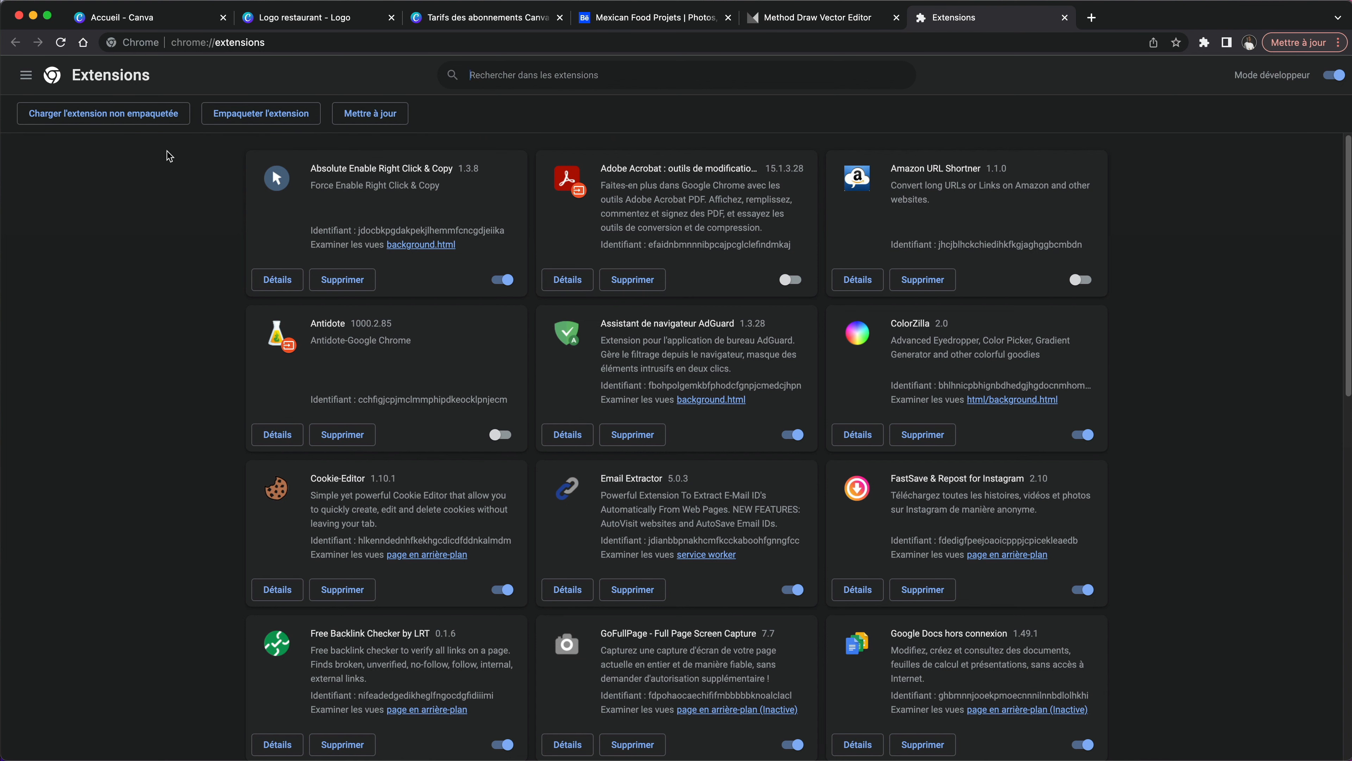
pyautogui.click(24, 77)
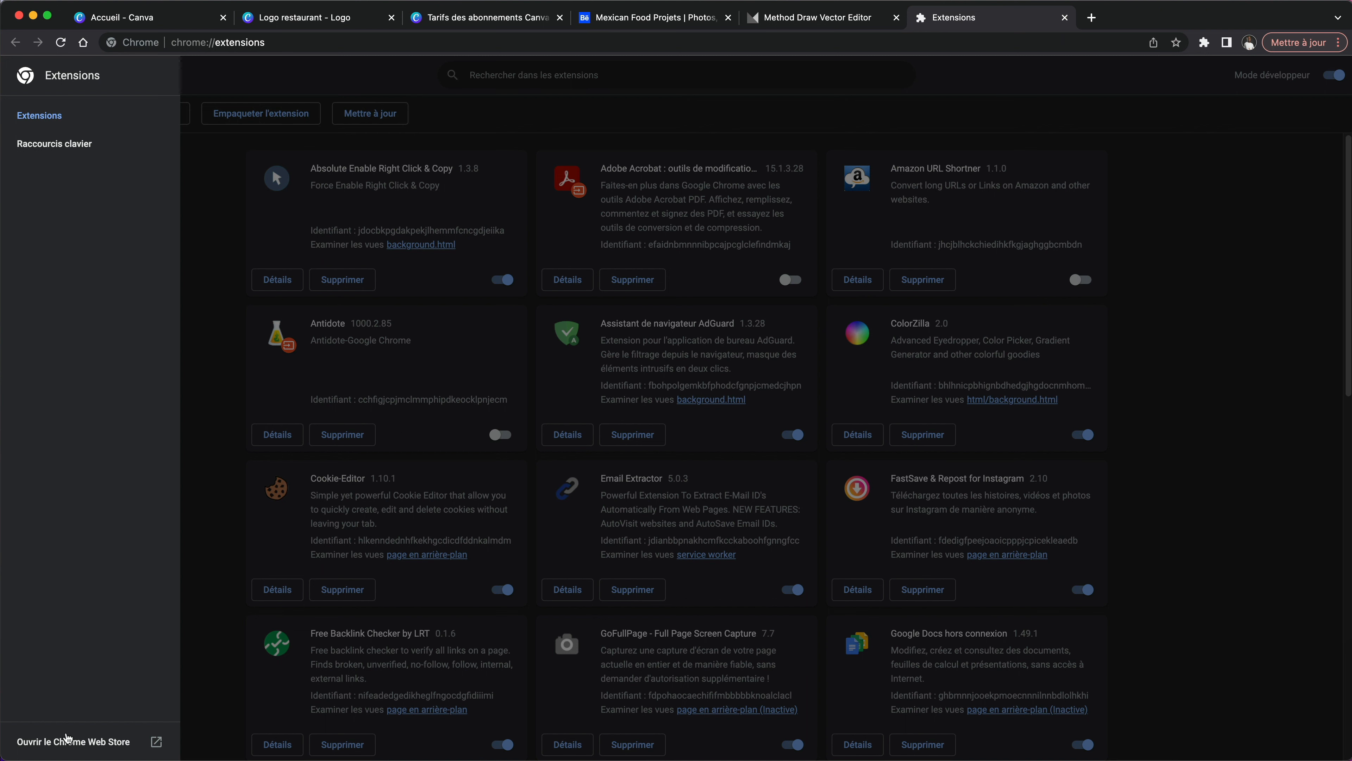
pyautogui.click(72, 742)
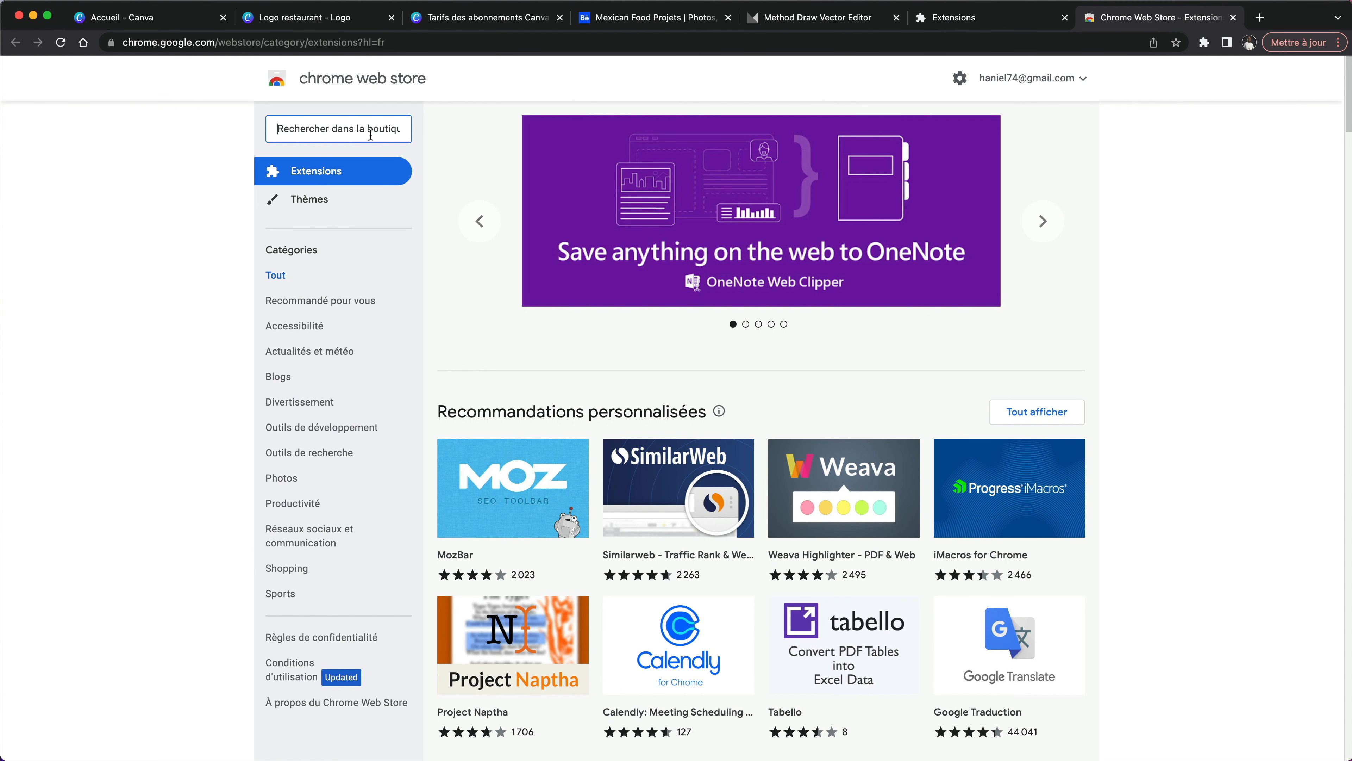
# Step: Search the Chrome Web Store for "colorzilla", view the ColorZilla extension's page and close the store
pyautogui.click(371, 135)
pyautogui.write('colorz')
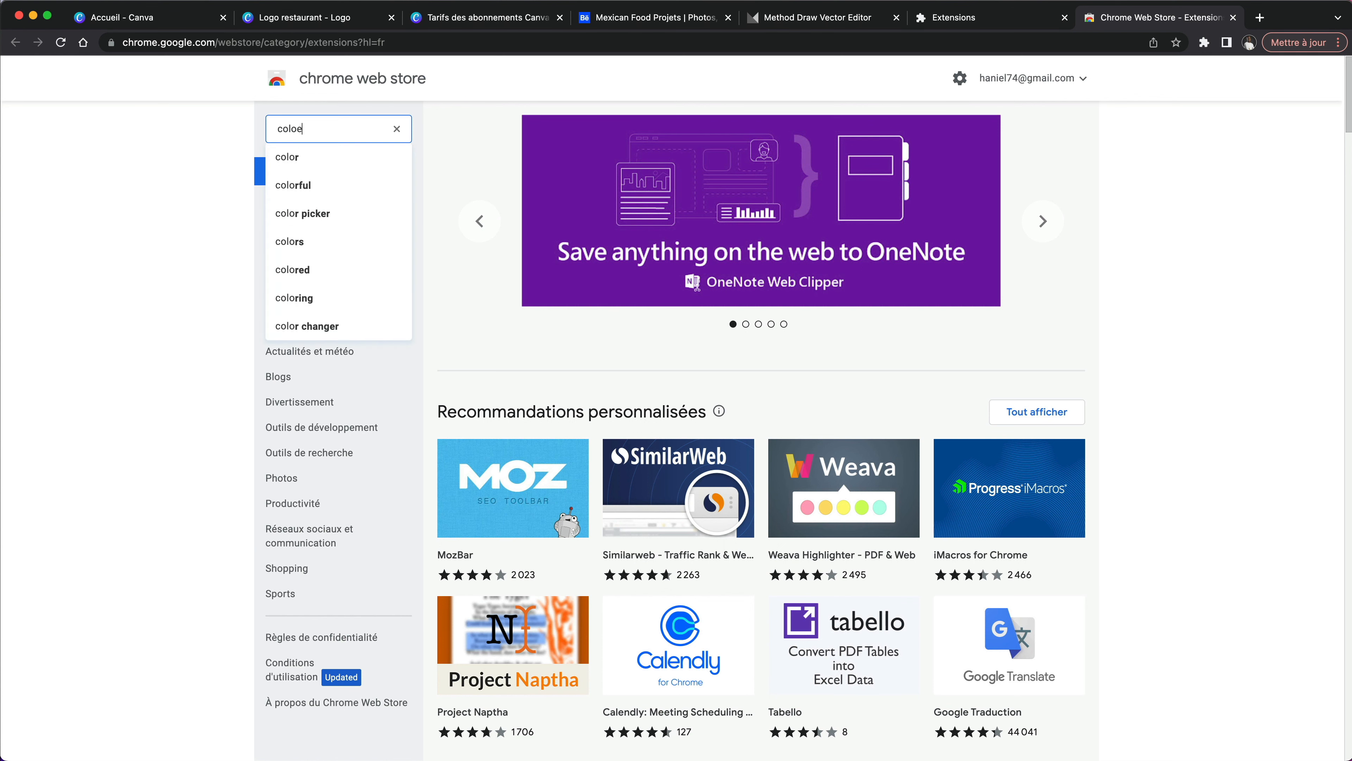
pyautogui.click(359, 159)
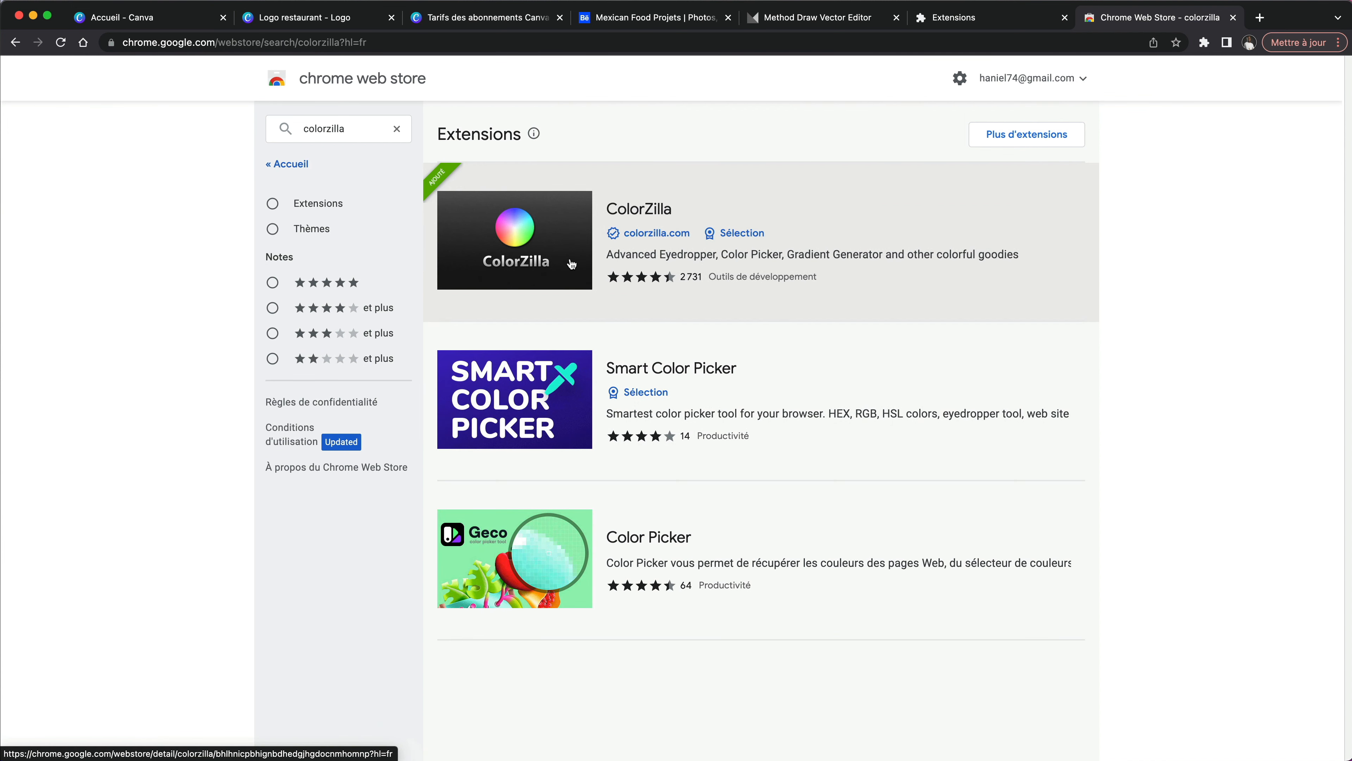
pyautogui.click(850, 217)
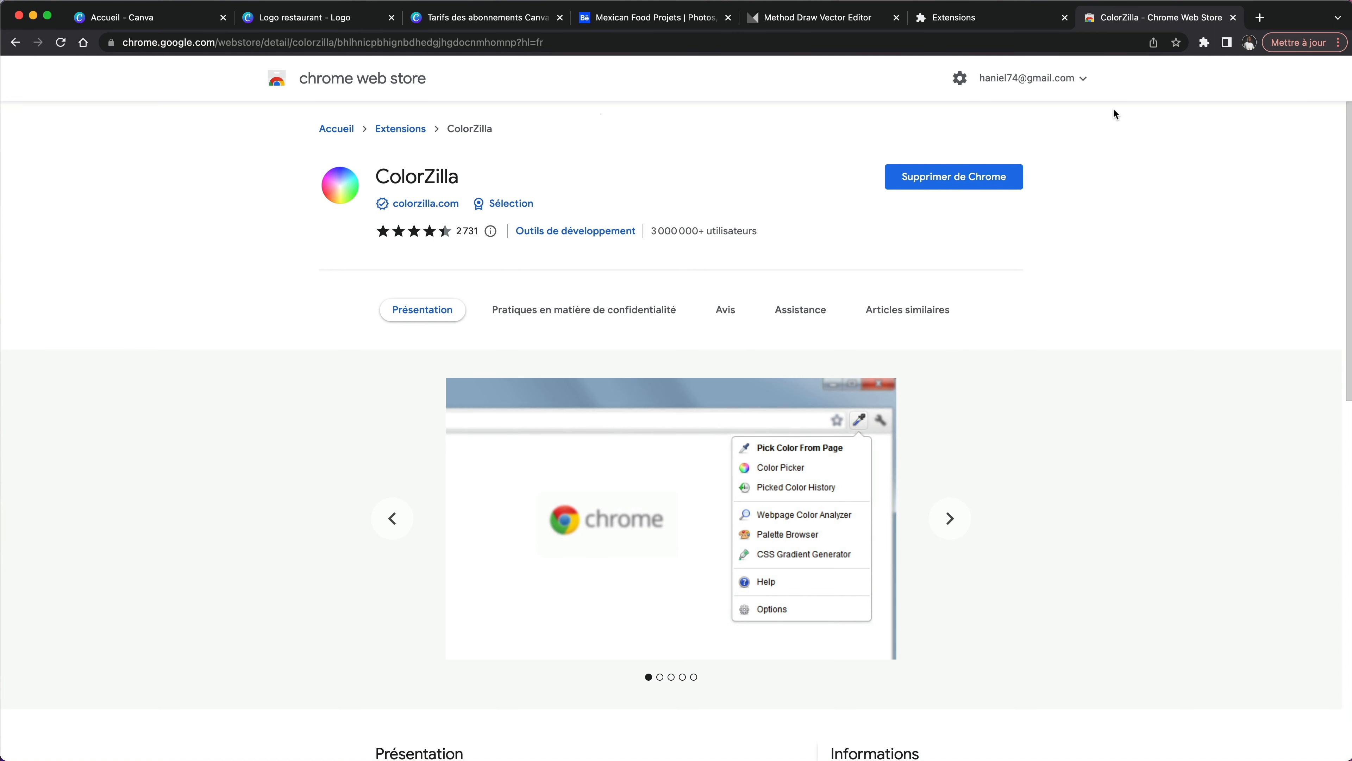
pyautogui.click(1233, 18)
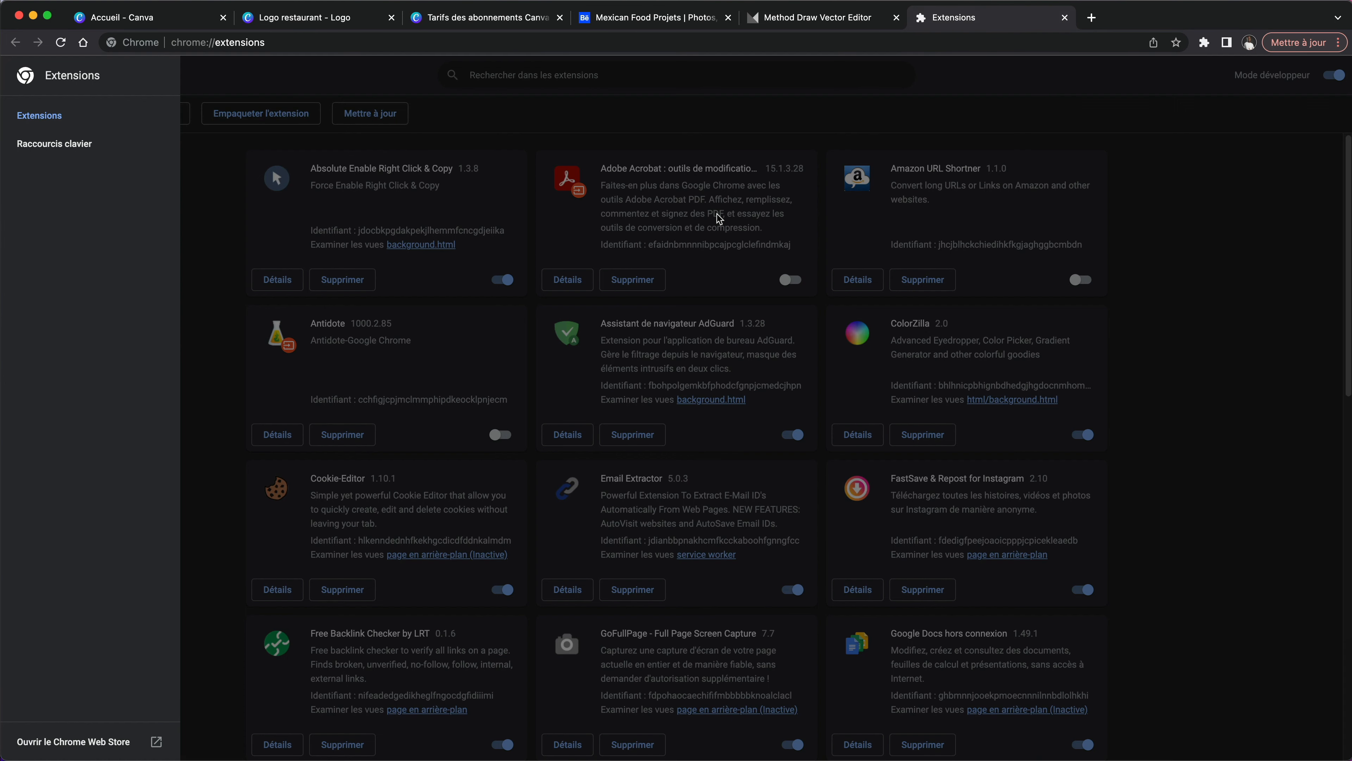
# Step: Return to the Behance "mexican food" results and open the Mexican Food Truck project
pyautogui.click(595, 26)
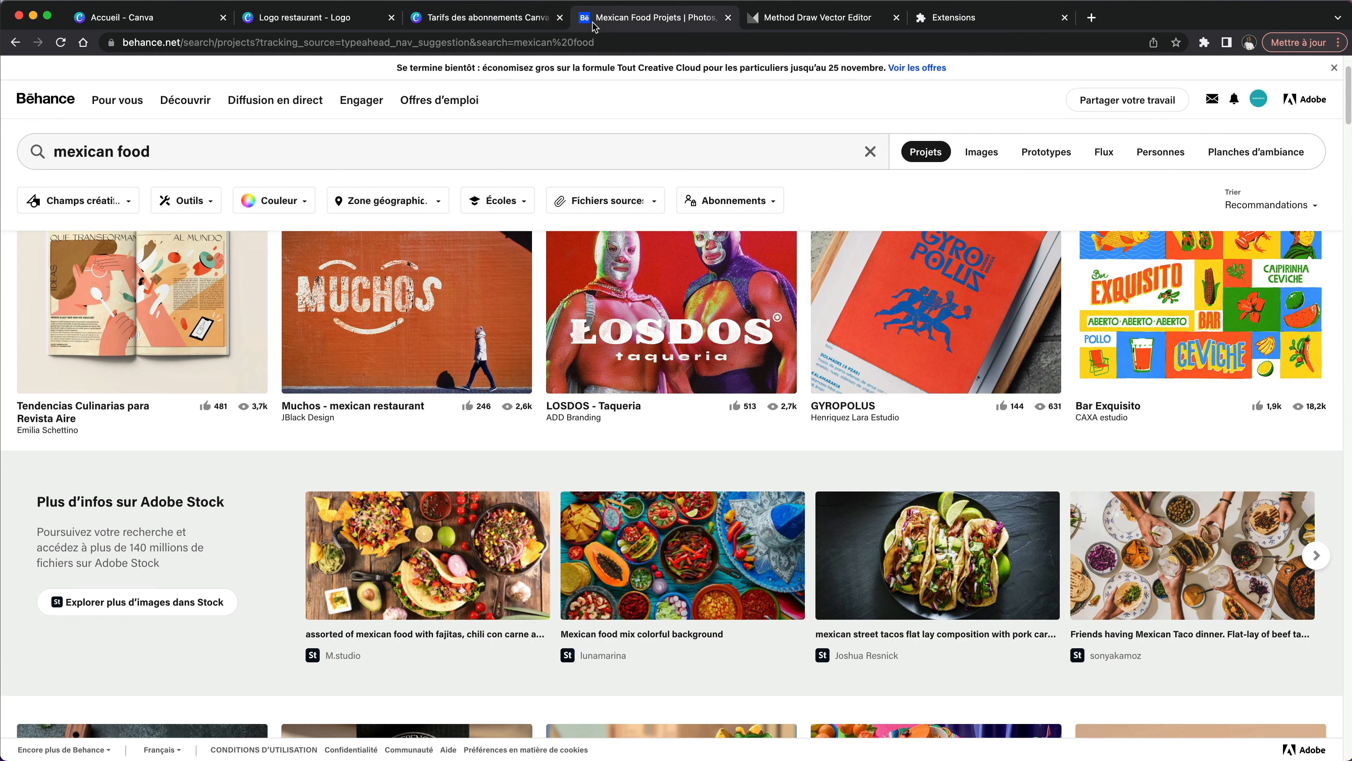
pyautogui.scroll(-15, 627, 492)
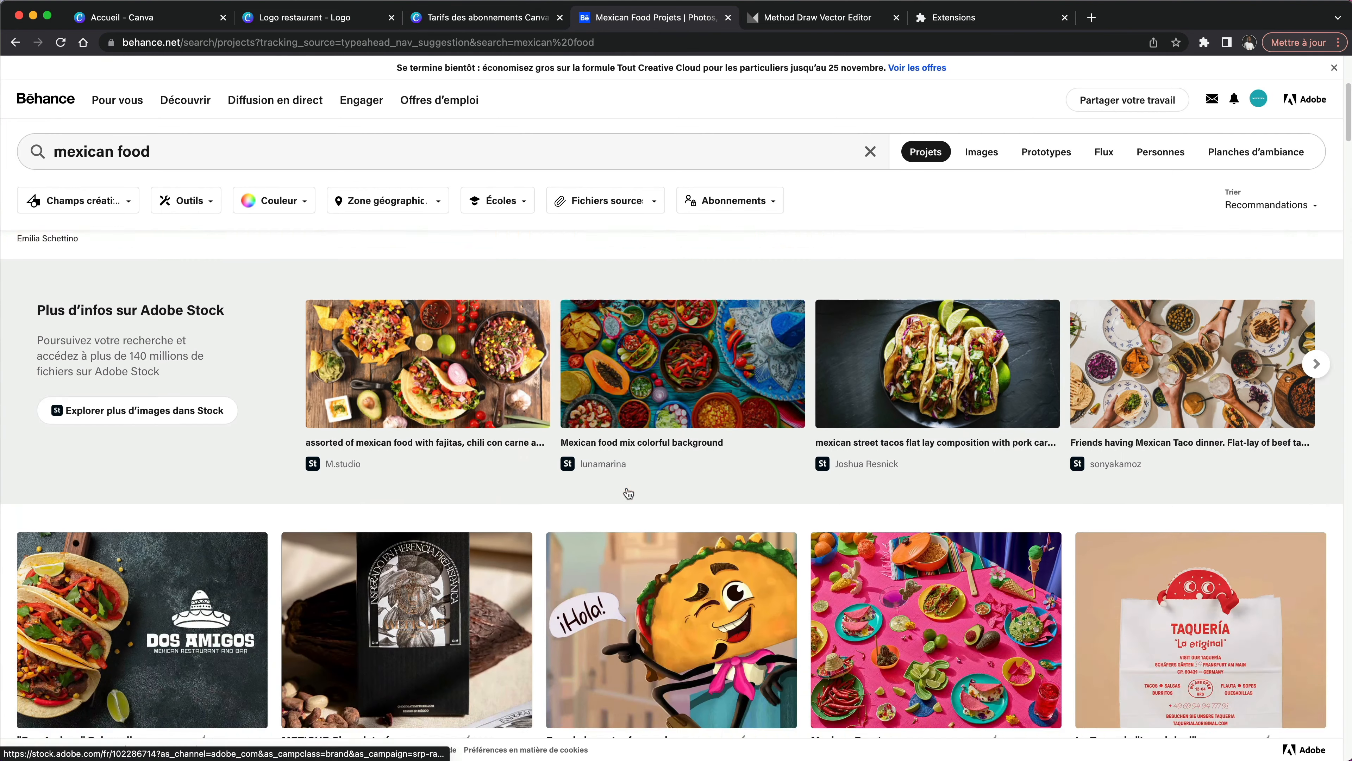
pyautogui.scroll(5, 434, 474)
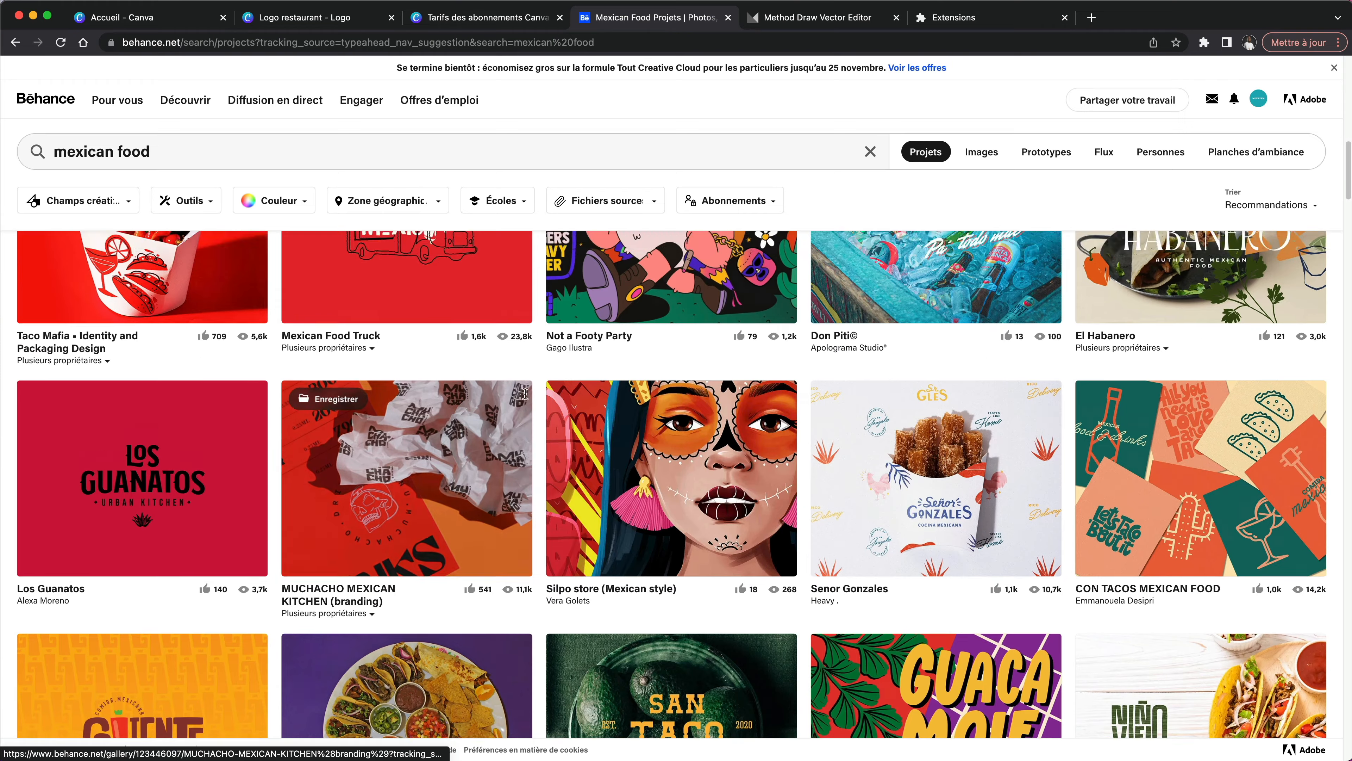
pyautogui.click(434, 473)
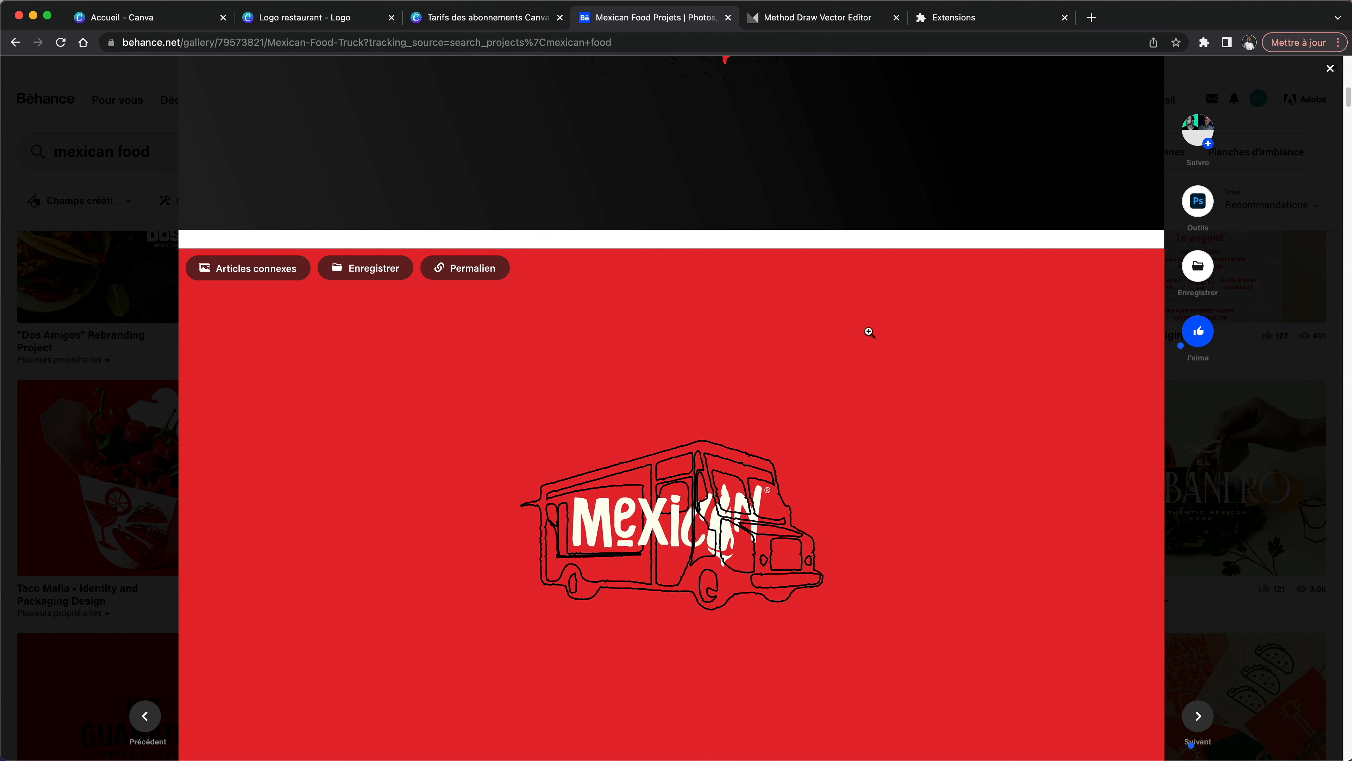
# Step: Sample the red background colour behind the food truck drawing with ColorZilla's Pick Color From Page
pyautogui.click(1204, 45)
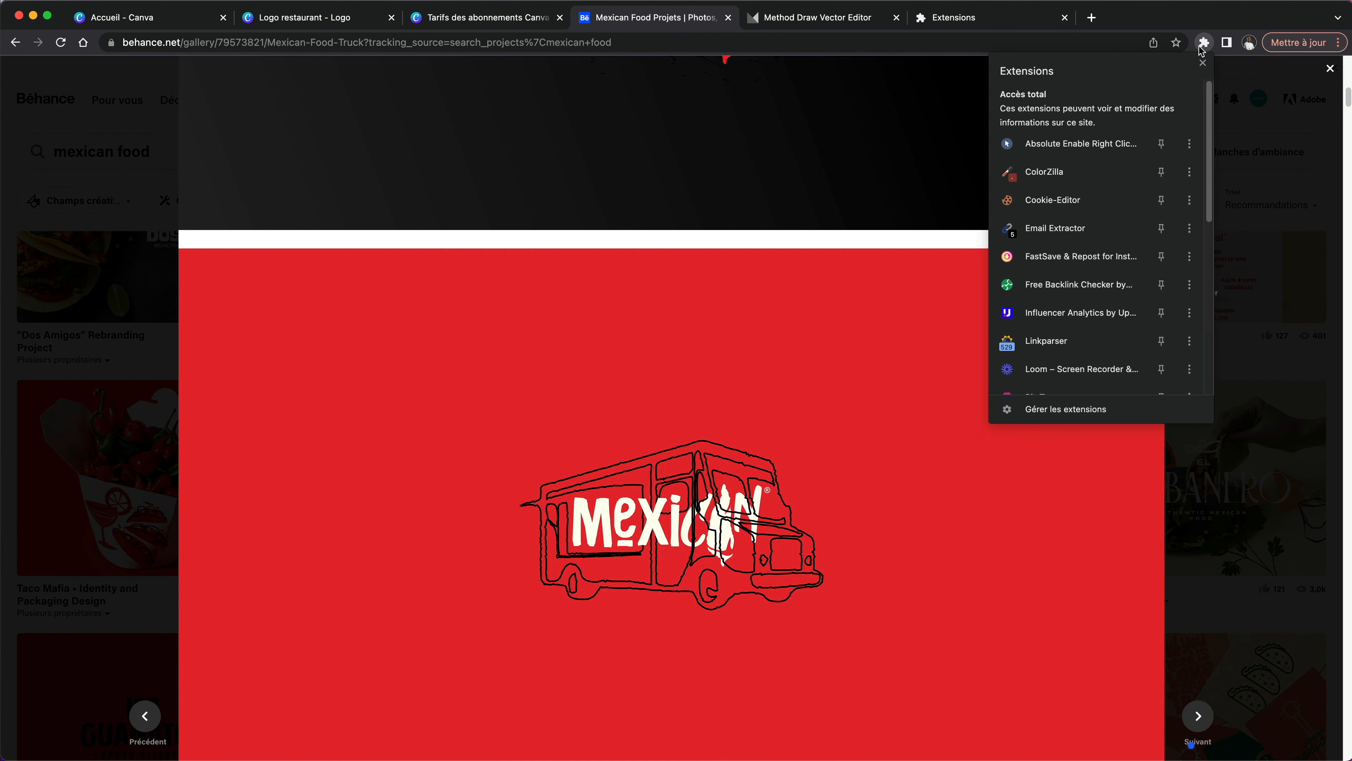
pyautogui.click(1067, 176)
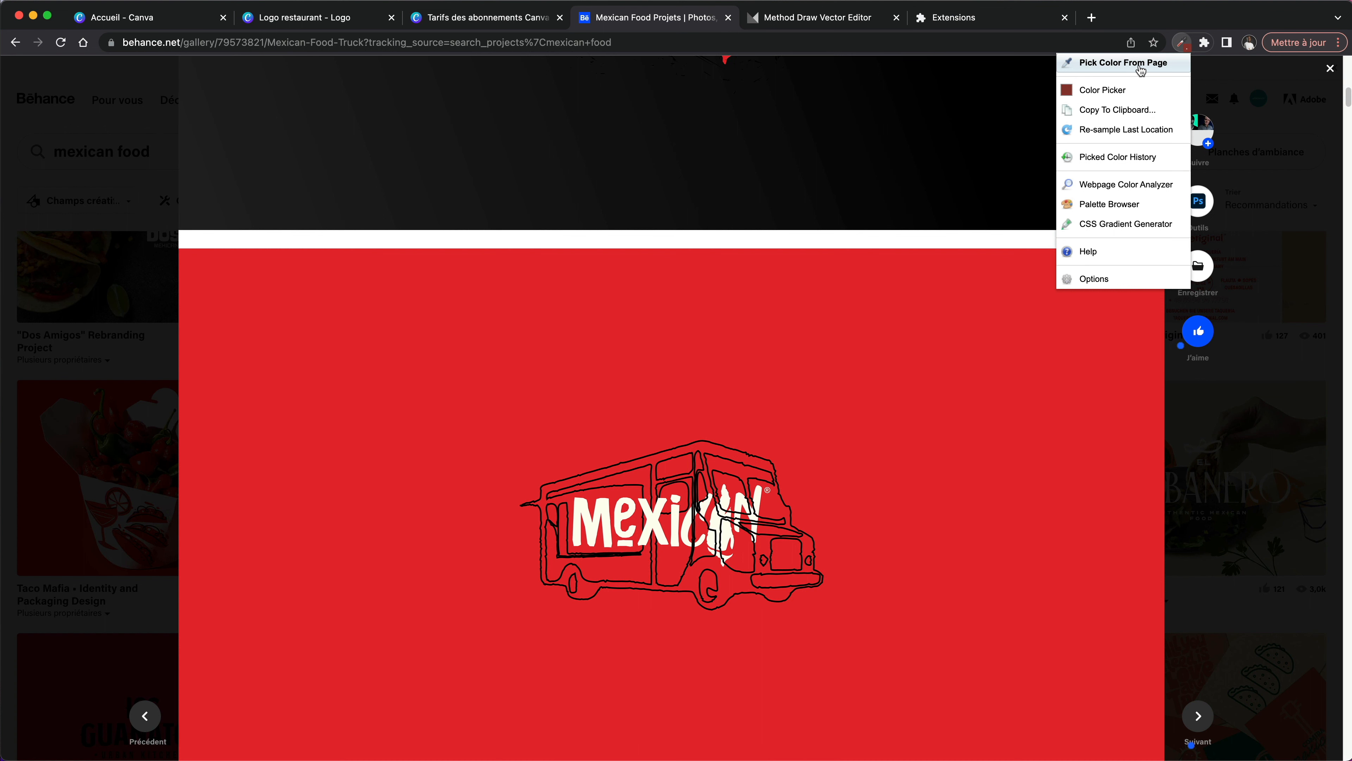
pyautogui.click(1124, 63)
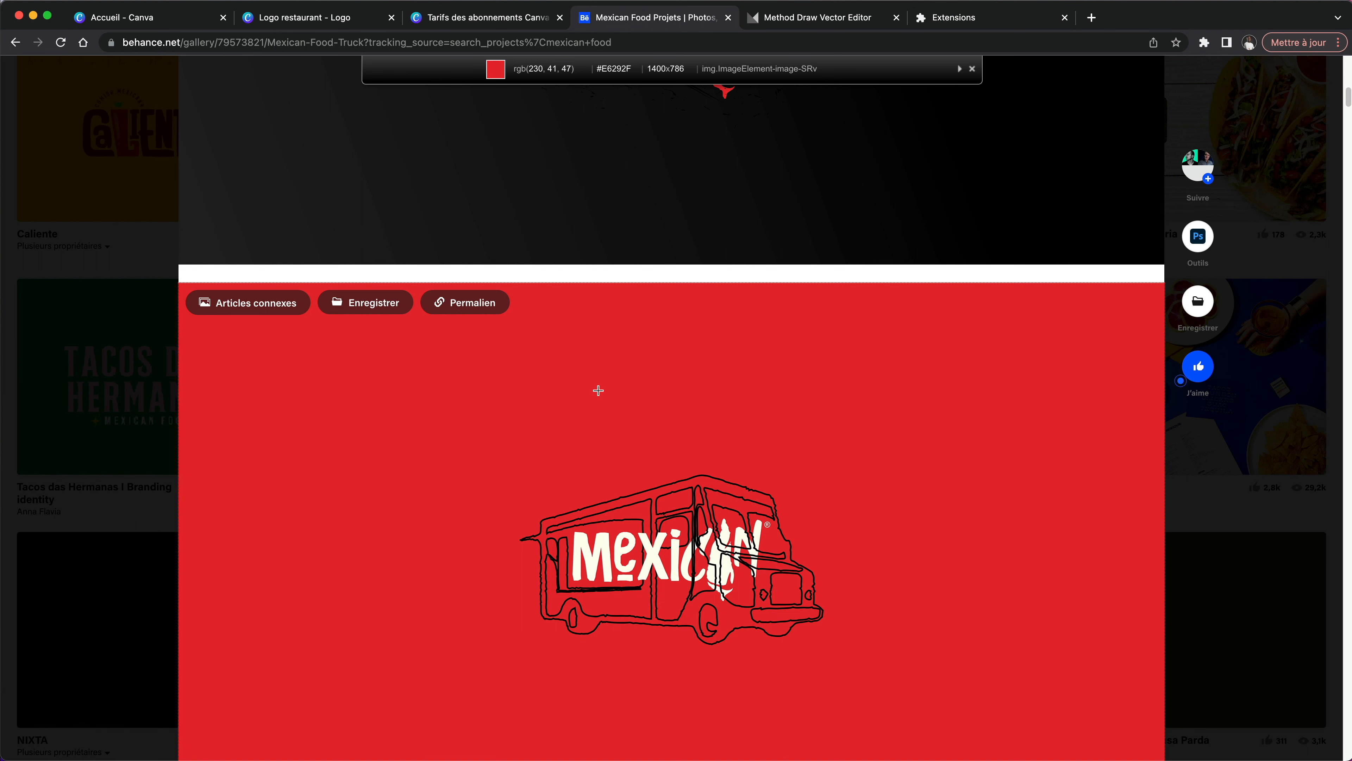
pyautogui.click(598, 391)
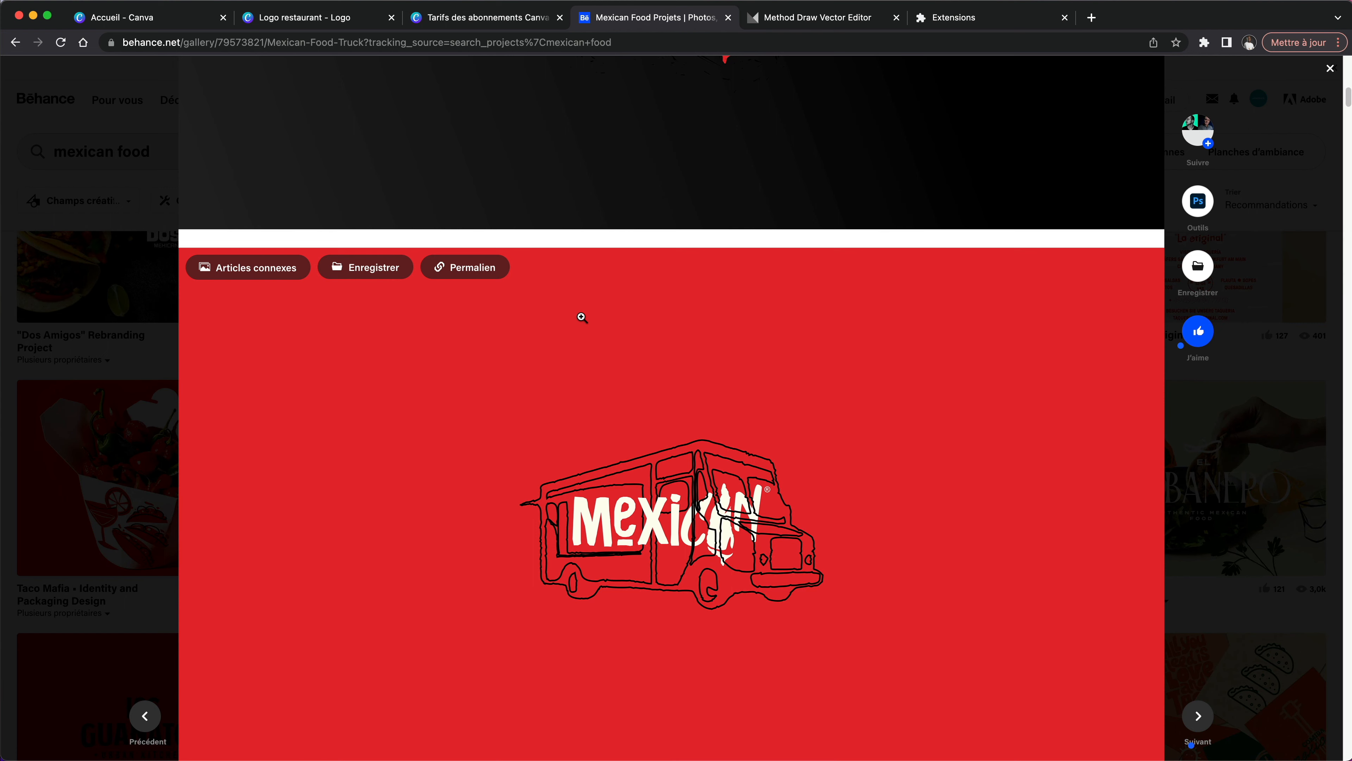
# Step: Look through the Mexican Food Truck project's further images and colour description, and close the project
pyautogui.scroll(-10, 582, 318)
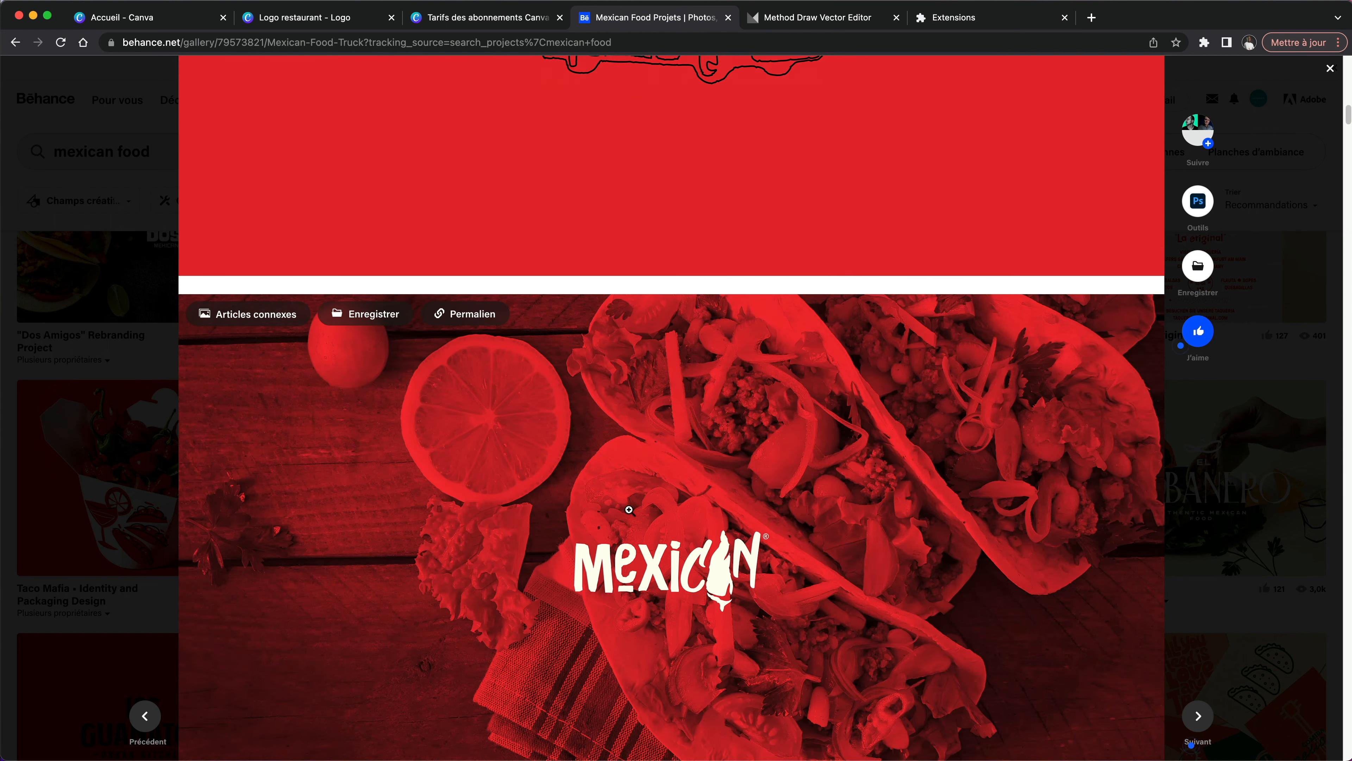
pyautogui.scroll(-15, 629, 509)
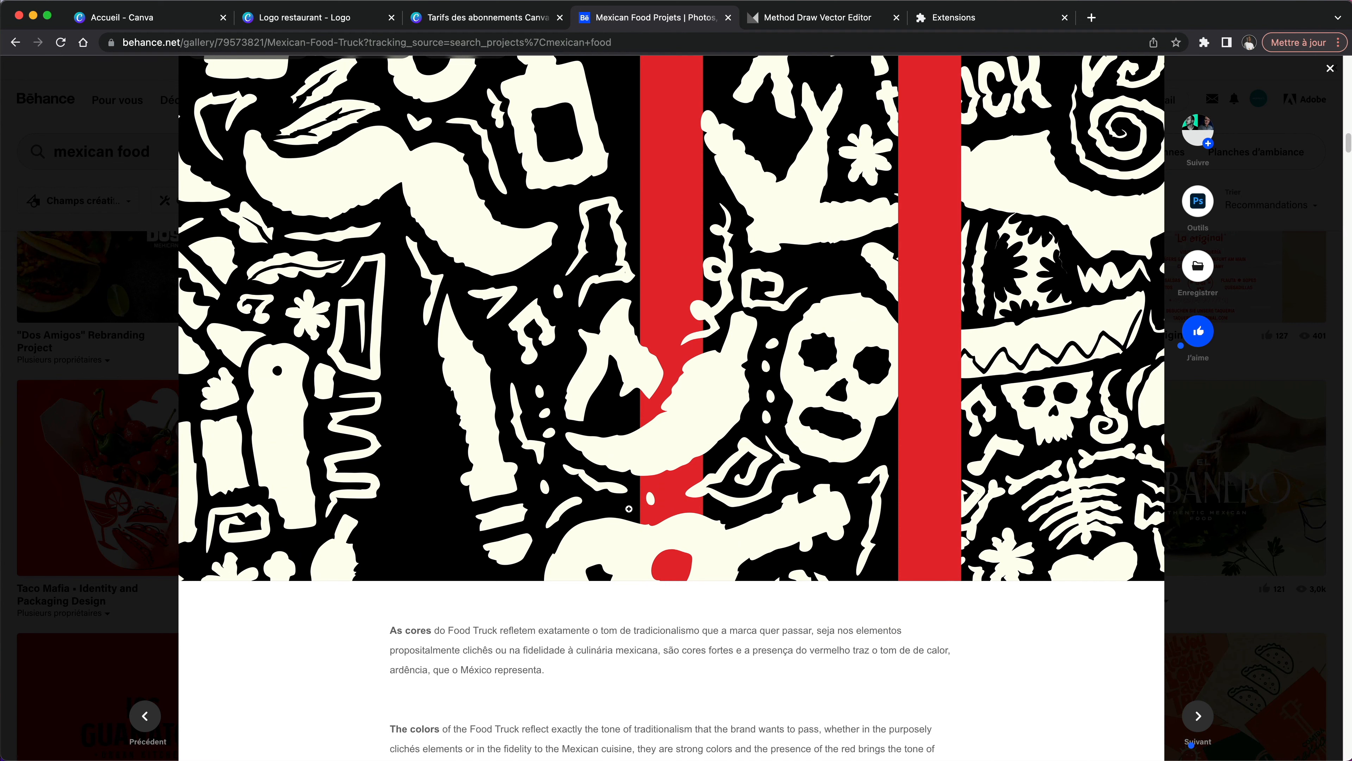
pyautogui.press('Escape')
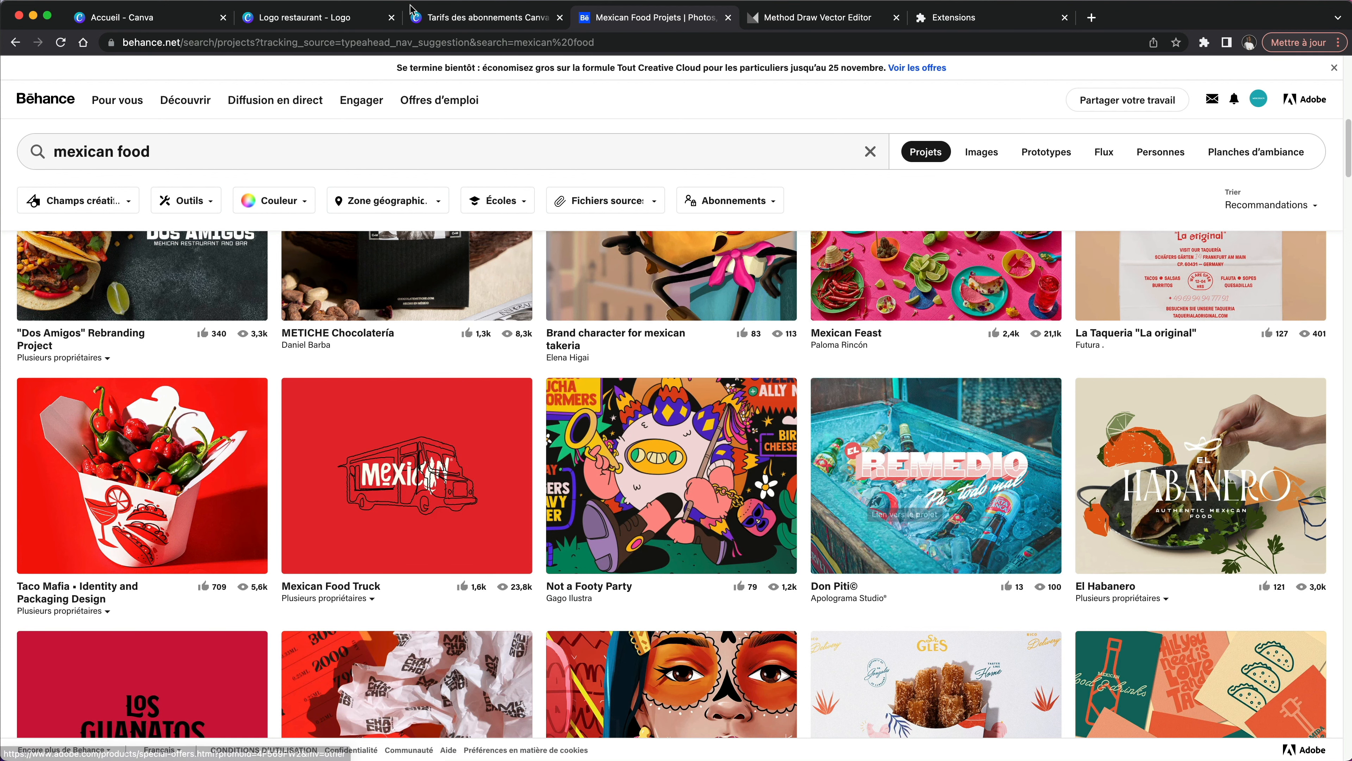
# Step: Switch to the Canva restaurant logo design, add a second page and place a rounded label reading "Couleurs" on it
pyautogui.click(323, 24)
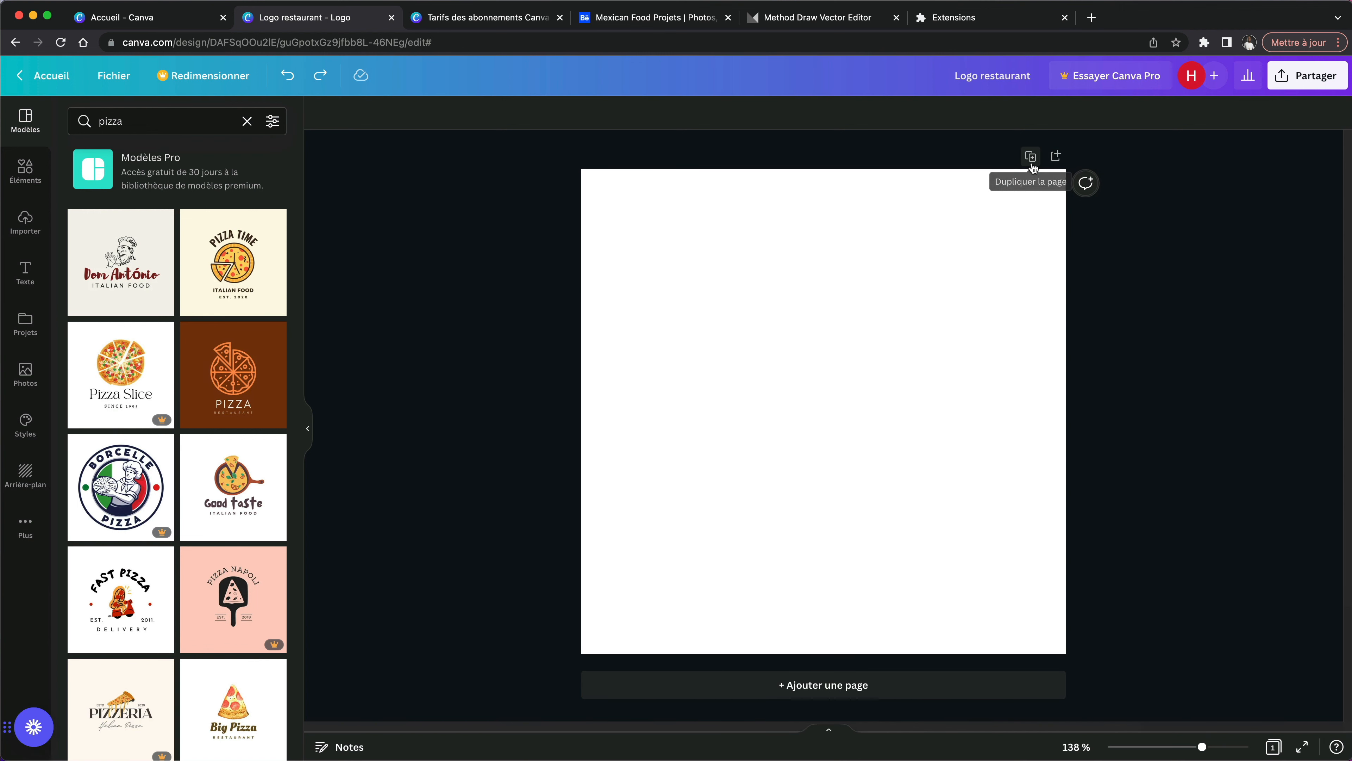
pyautogui.click(1055, 157)
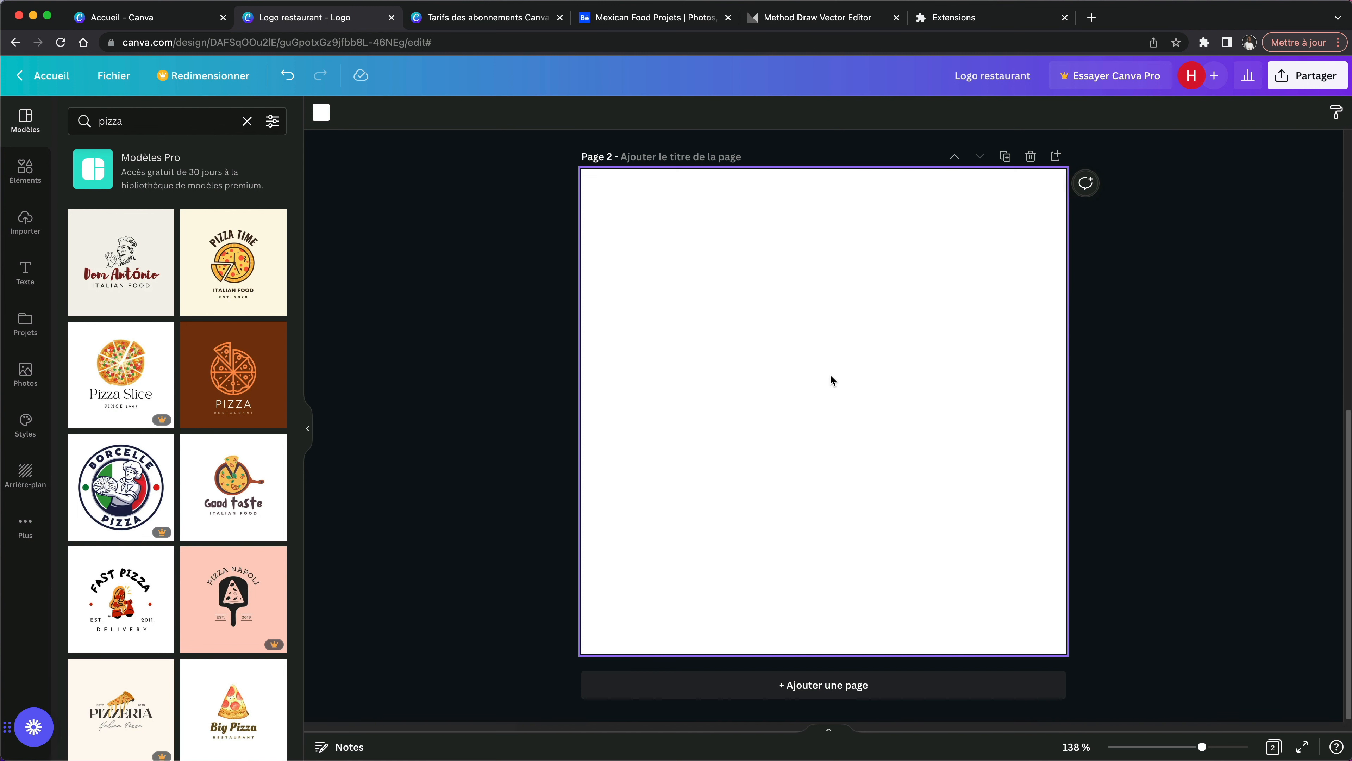
pyautogui.click(25, 170)
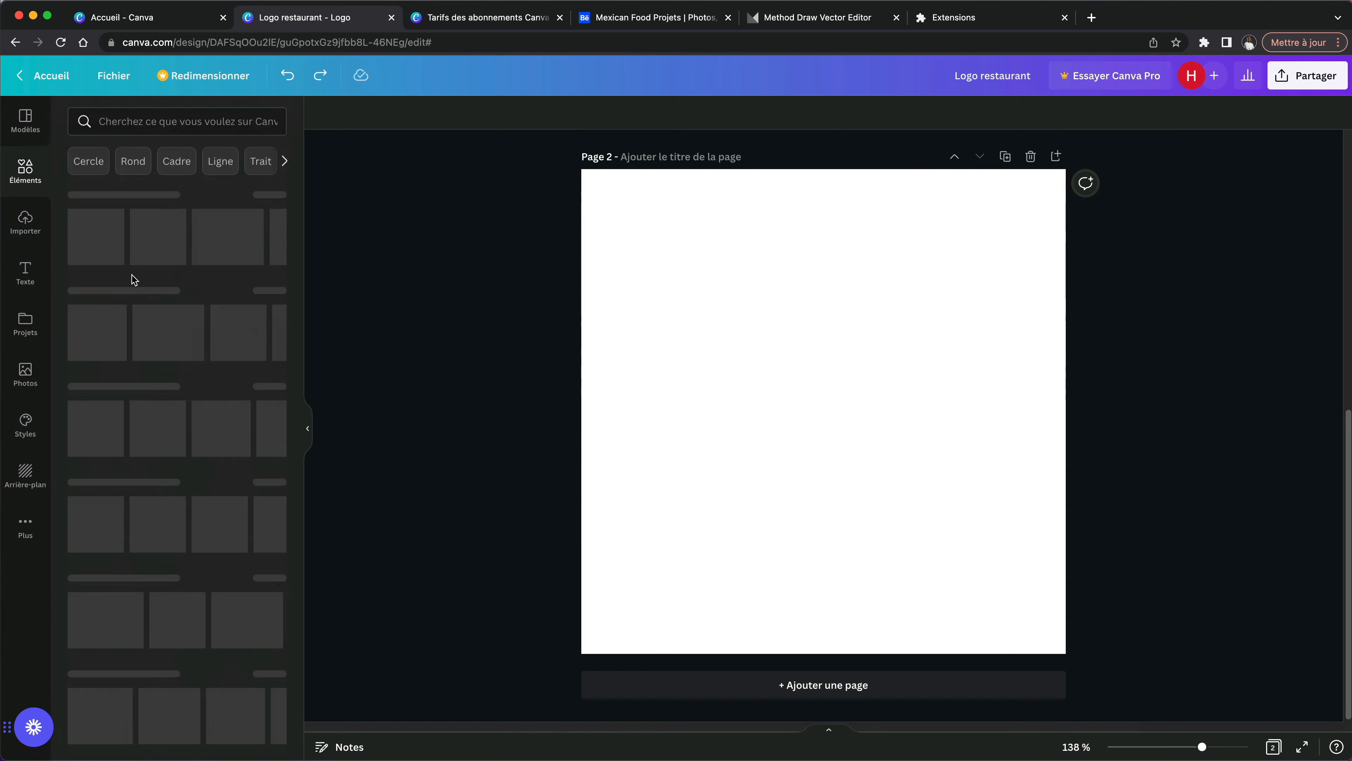
pyautogui.click(25, 272)
pyautogui.click(25, 170)
pyautogui.click(96, 237)
pyautogui.moveTo(823, 484); pyautogui.dragTo(806, 368)
pyautogui.write('Couleurs')
# Step: Format the "Couleurs" label with bold Montserrat Classic text and a light grey fill
pyautogui.doubleClick(820, 350)
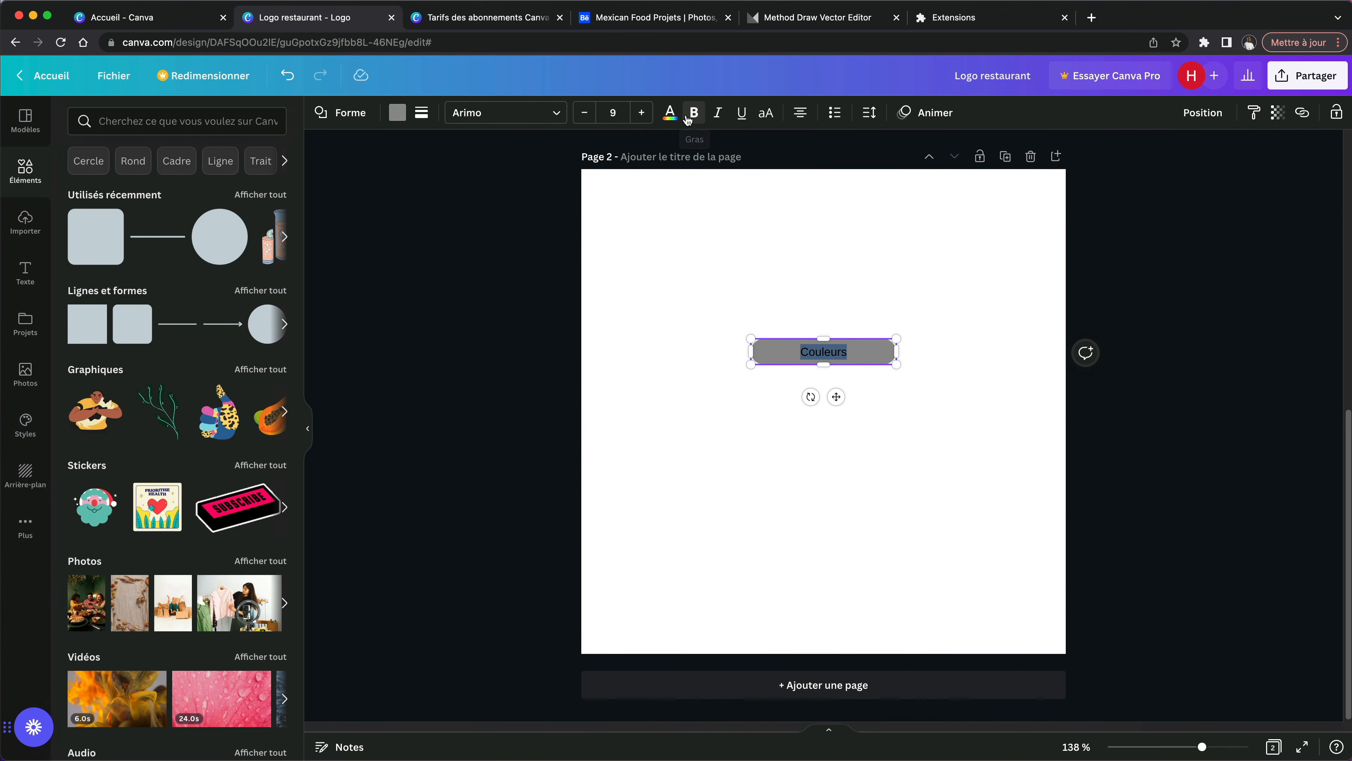
pyautogui.click(694, 113)
pyautogui.click(506, 113)
pyautogui.click(398, 113)
pyautogui.click(81, 185)
pyautogui.moveTo(85, 251); pyautogui.dragTo(33, 229)
# Step: Duplicate the "Couleurs" label lower on the page and change the copy's text to "Typographies"
pyautogui.moveTo(858, 355); pyautogui.dragTo(858, 487)
pyautogui.doubleClick(823, 482)
pyautogui.write('typographies')
pyautogui.click(790, 482)
pyautogui.press('BackSpace')
pyautogui.write('T')
pyautogui.click(857, 432)
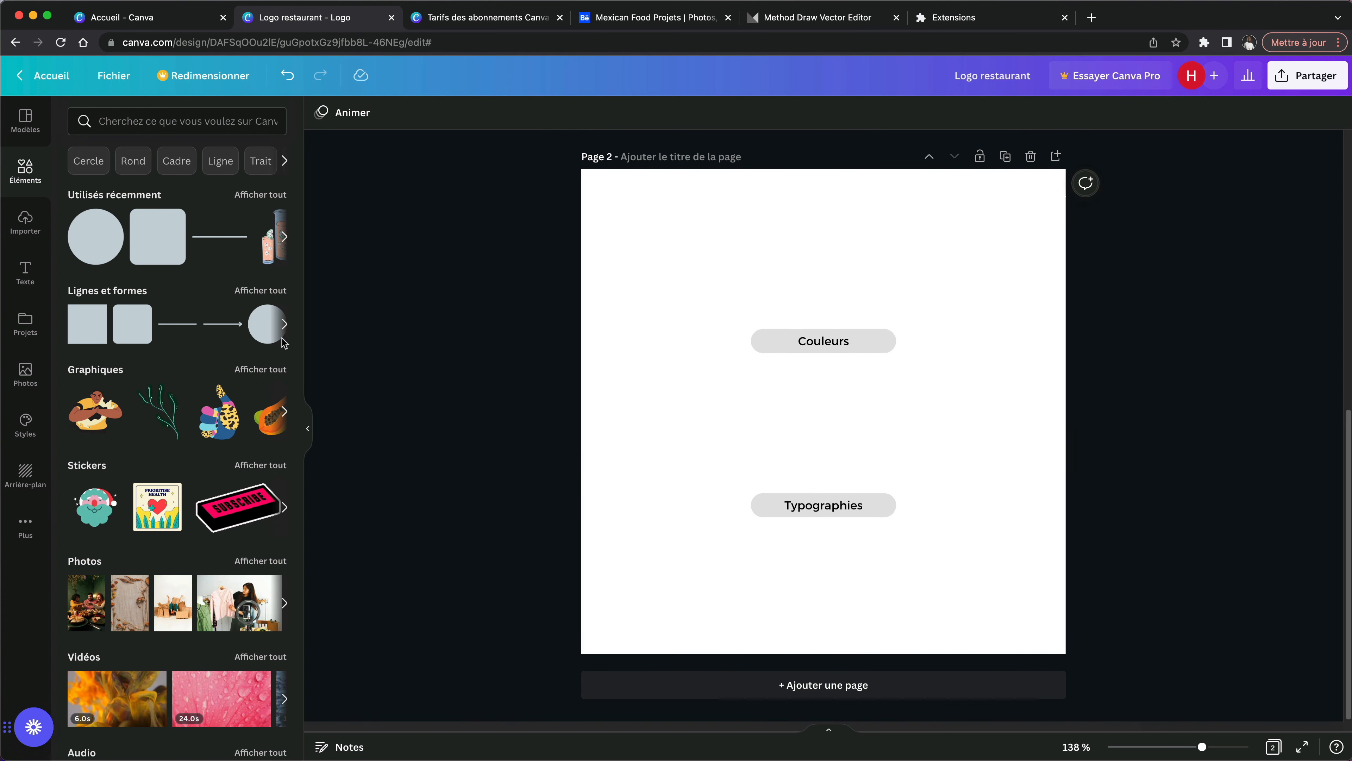
# Step: Add a circle, shrink it to swatch size and place it between the two labels
pyautogui.click(107, 250)
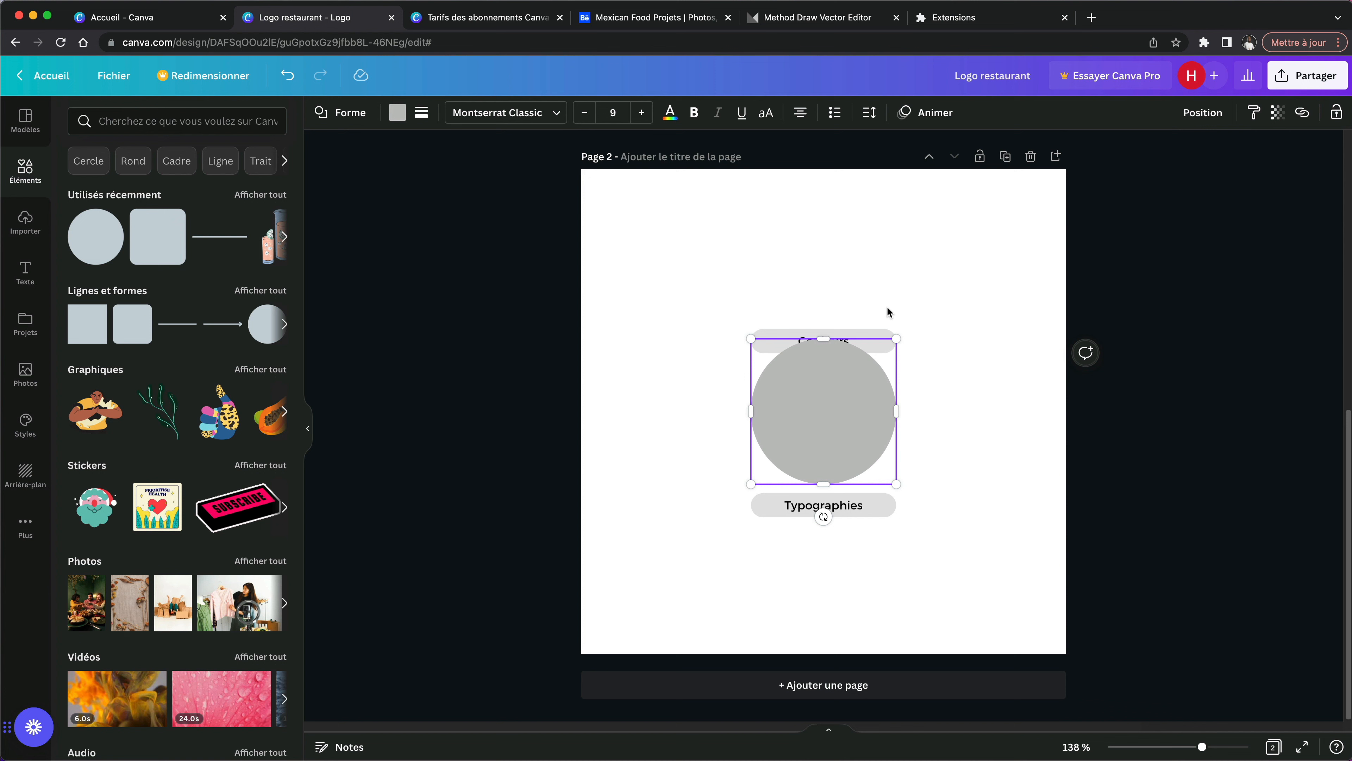
pyautogui.moveTo(894, 341); pyautogui.dragTo(786, 451)
pyautogui.moveTo(780, 516); pyautogui.dragTo(773, 472)
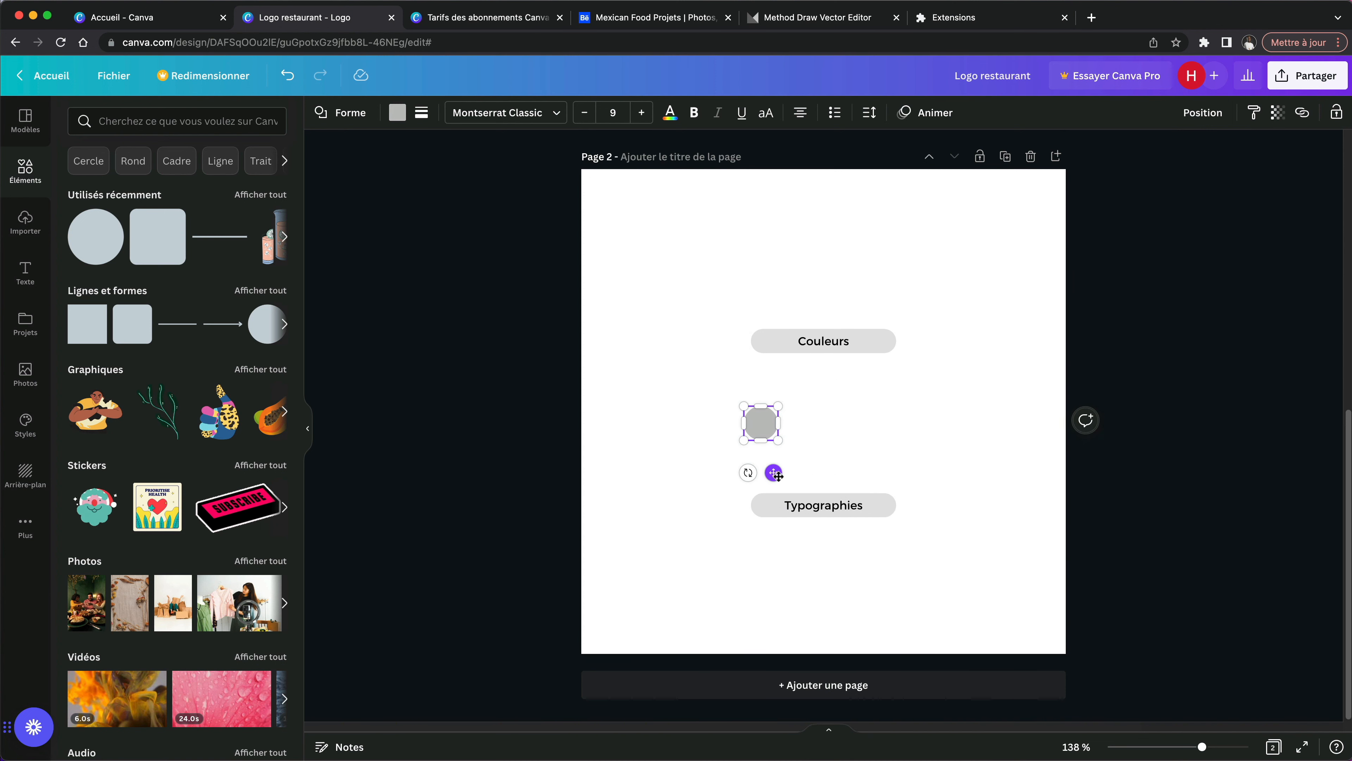
# Step: Duplicate the small circle into an evenly spaced row of five and centre the row between the labels
pyautogui.press('super+d')
pyautogui.press('super+d')
pyautogui.moveTo(860, 474); pyautogui.dragTo(907, 474)
pyautogui.moveTo(907, 473); pyautogui.dragTo(957, 471)
pyautogui.click(1225, 112)
pyautogui.moveTo(987, 413); pyautogui.dragTo(754, 431)
pyautogui.click(1181, 356)
pyautogui.moveTo(806, 425); pyautogui.dragTo(779, 425)
pyautogui.click(1032, 449)
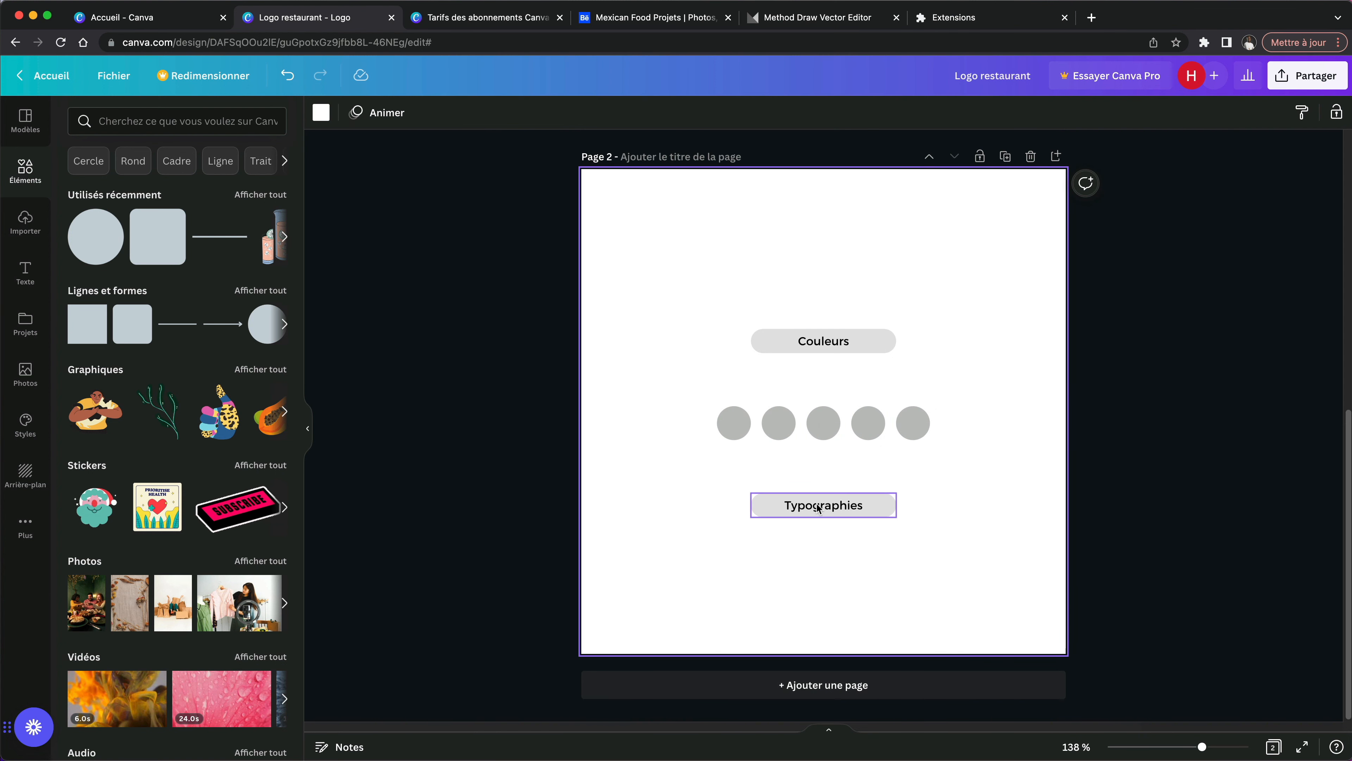
# Step: Fill the first three circles from the left with #200004, #451015 and #CE2427
pyautogui.click(732, 433)
pyautogui.click(397, 113)
pyautogui.click(82, 186)
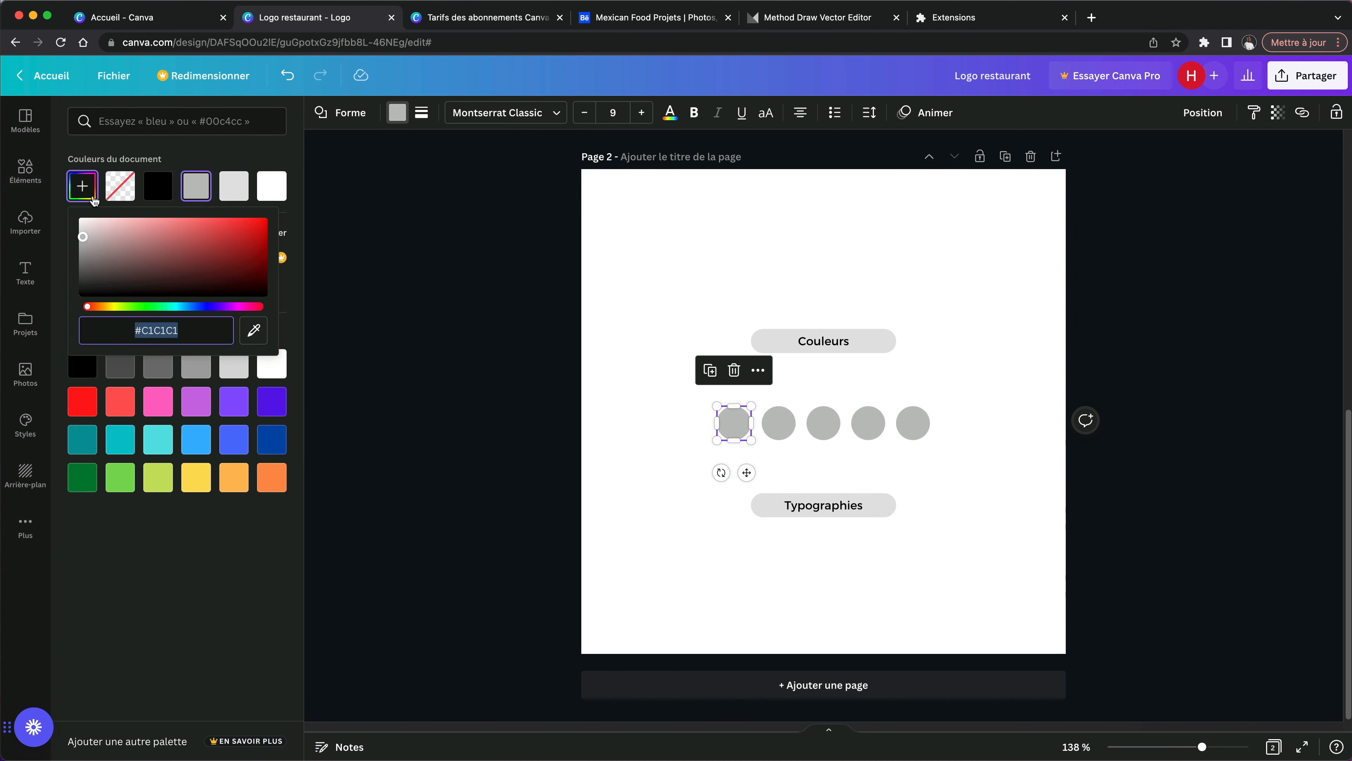
pyautogui.write('#200004')
pyautogui.click(779, 424)
pyautogui.click(82, 186)
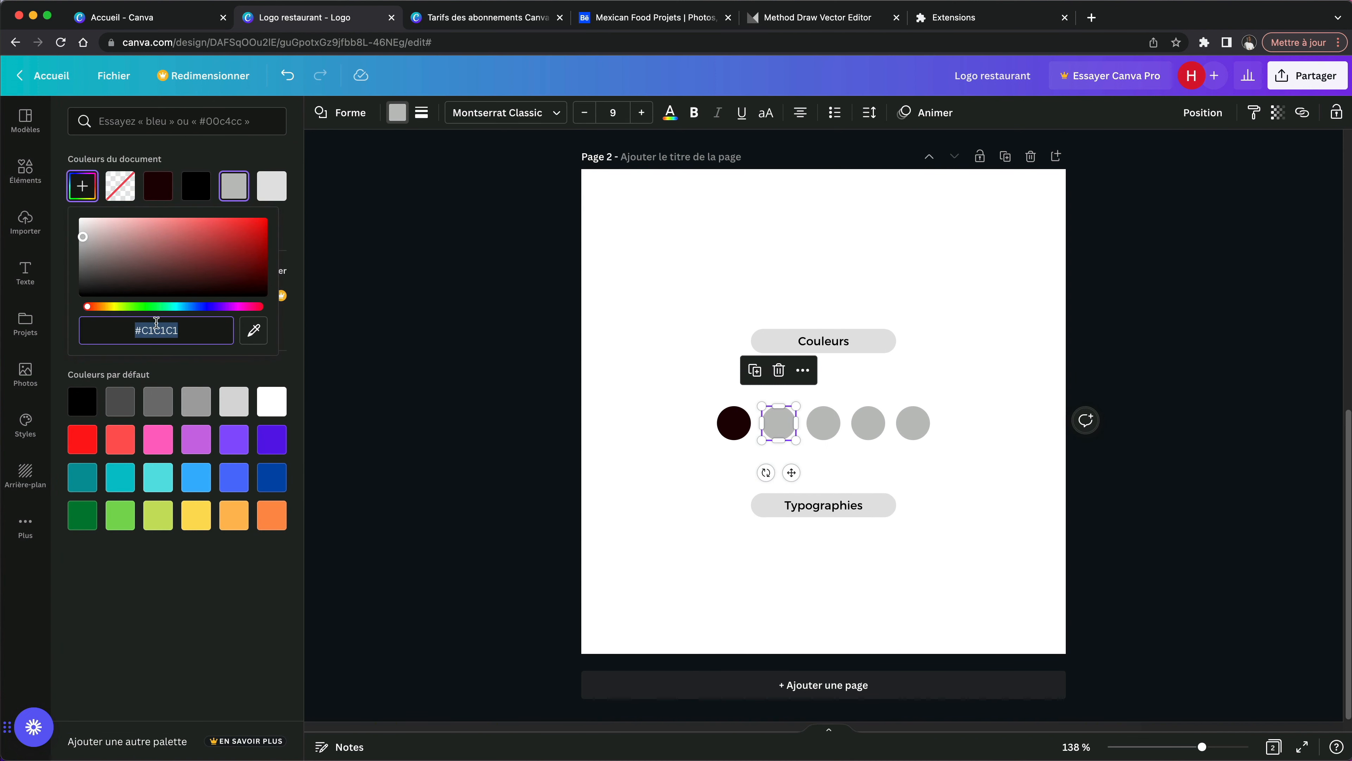
pyautogui.write('#451015')
pyautogui.click(821, 426)
pyautogui.click(82, 185)
pyautogui.write('#CE2427')
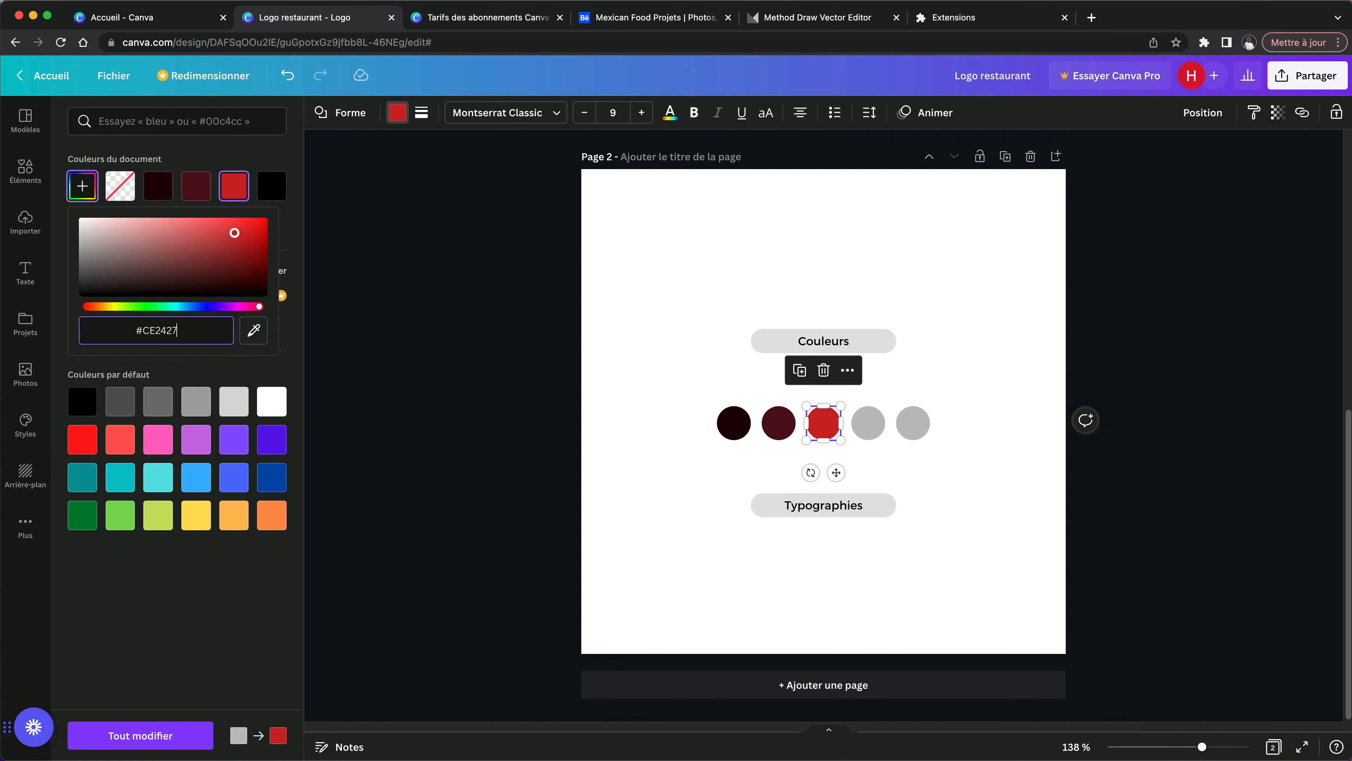
# Step: Fill the fourth circle with #EE701E and the fifth with #2E7D1B
pyautogui.click(869, 424)
pyautogui.click(82, 186)
pyautogui.write('#EE701E')
pyautogui.click(914, 424)
pyautogui.click(80, 186)
pyautogui.write('#2E7D1B')
pyautogui.click(969, 368)
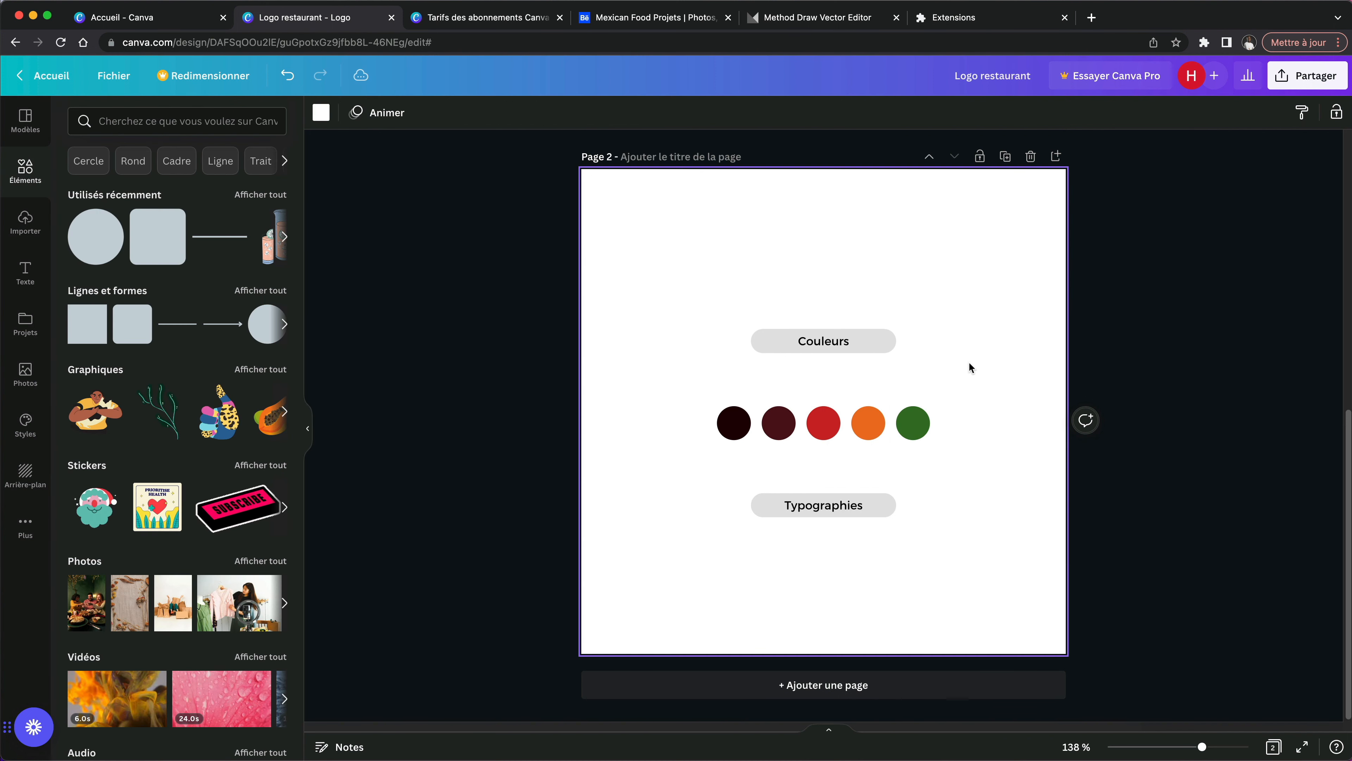
# Step: Move the "Couleurs" label down to sit just above the row of coloured circles
pyautogui.click(823, 341)
pyautogui.moveTo(823, 342); pyautogui.dragTo(821, 375)
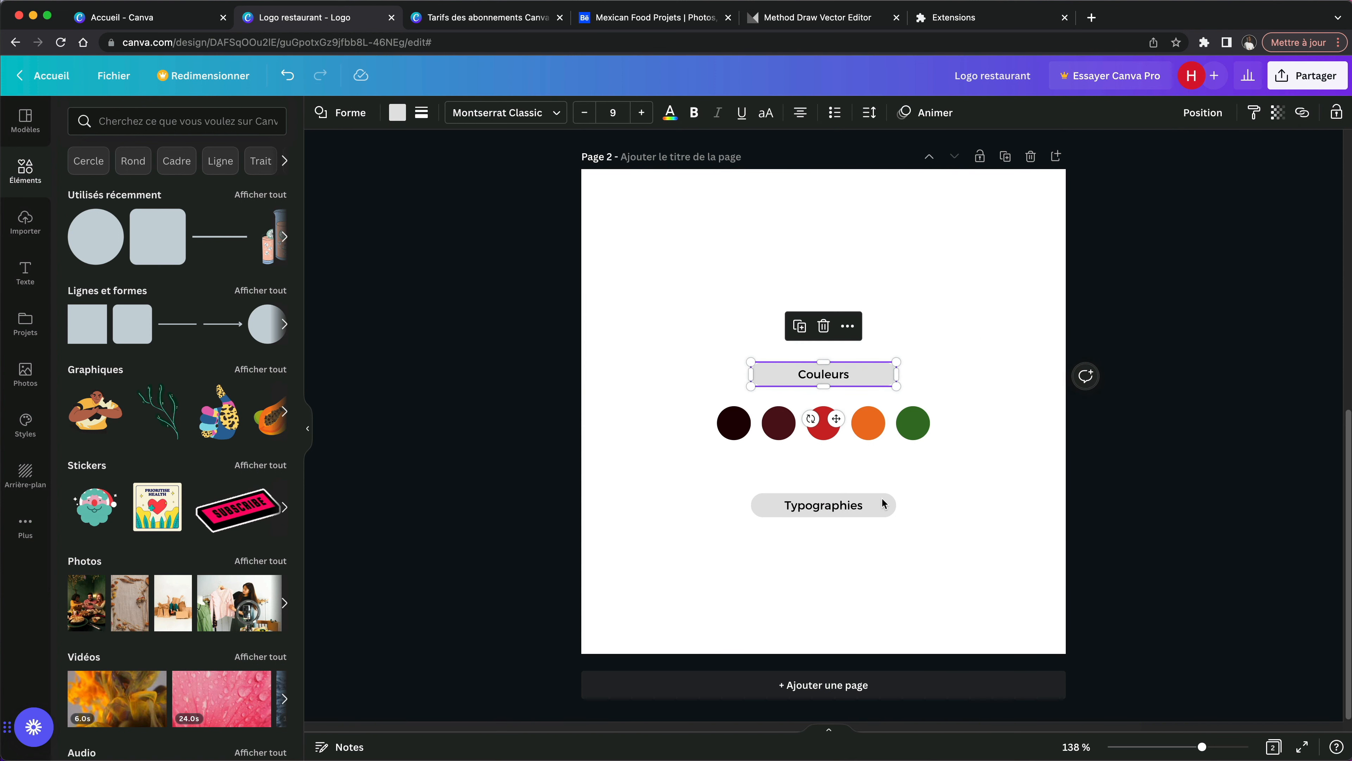
pyautogui.click(25, 273)
pyautogui.click(524, 583)
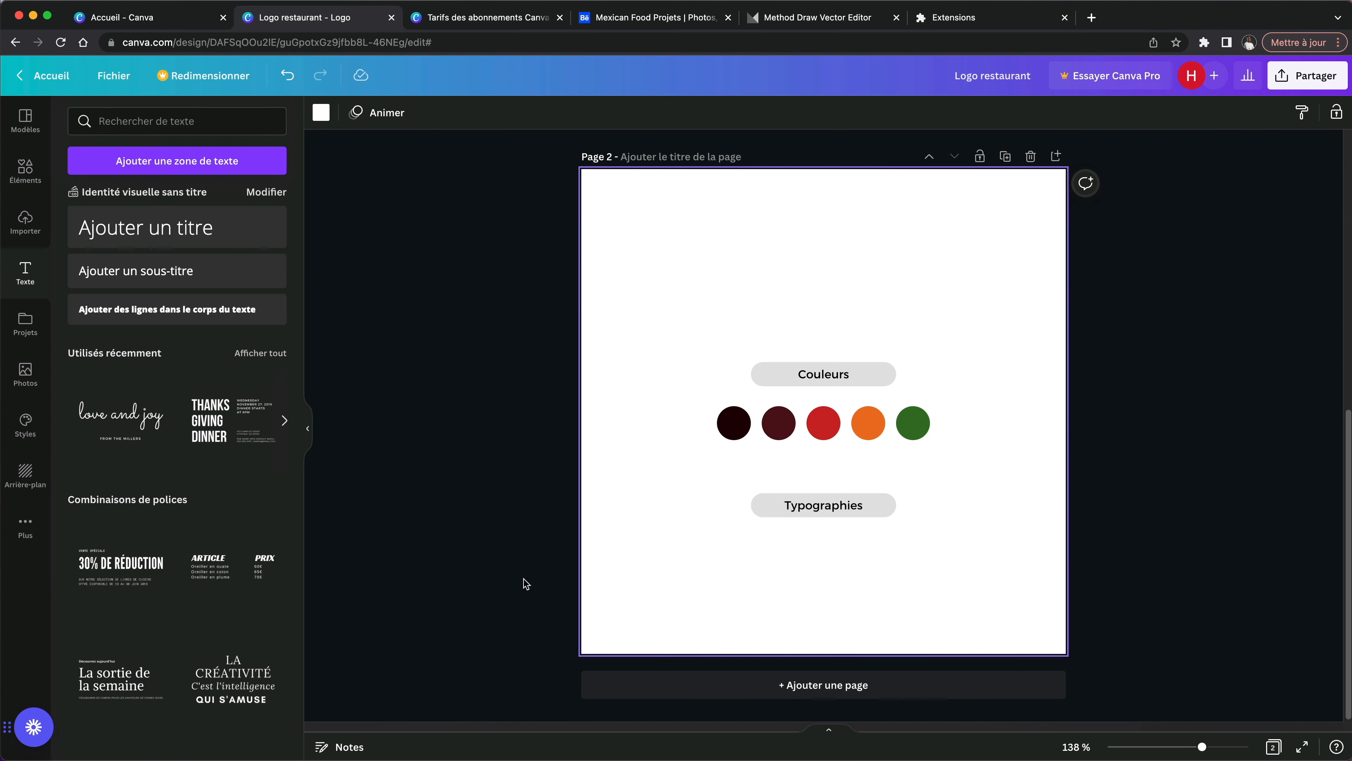
# Step: Add a subheading reading "Chunk Five" centred beneath the "Typographies" label
pyautogui.click(168, 275)
pyautogui.moveTo(827, 460); pyautogui.dragTo(836, 597)
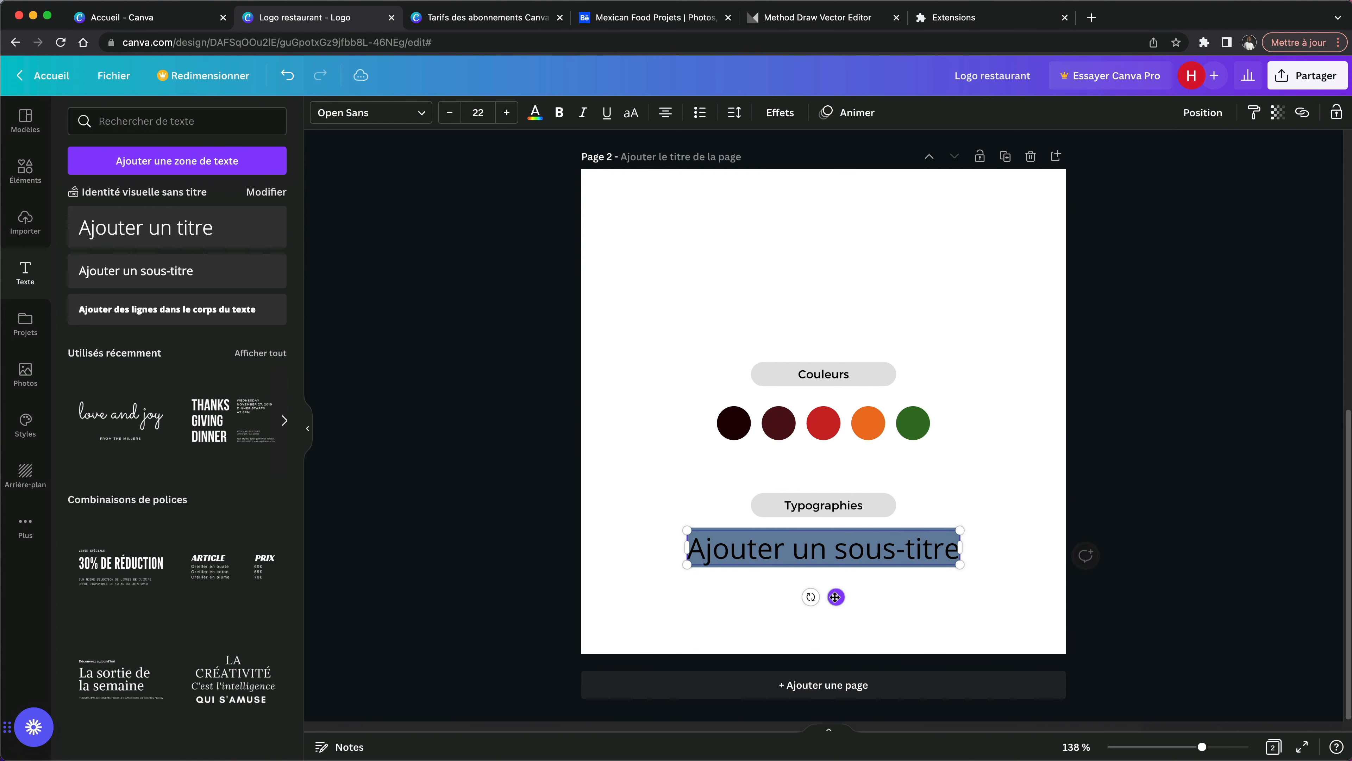
pyautogui.write('Chunk Five')
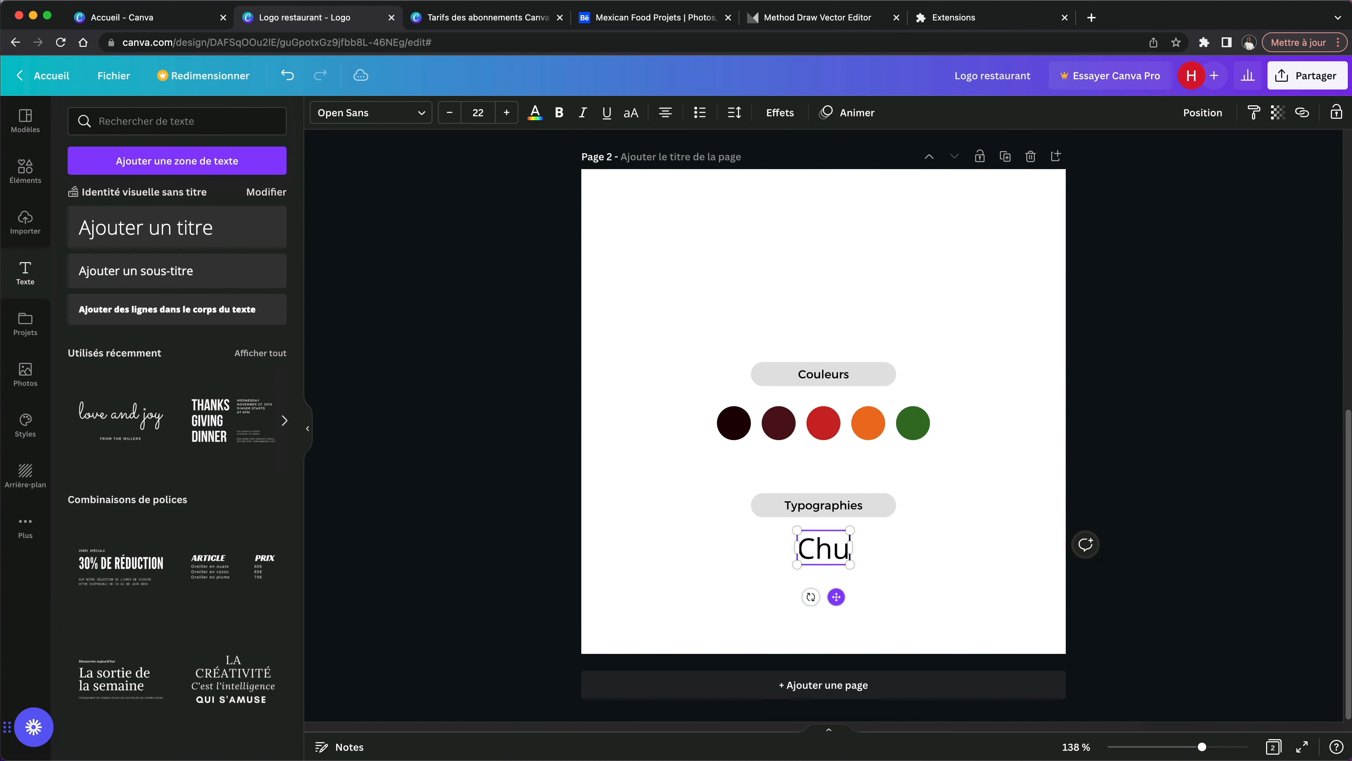
# Step: Set the font of the "Chunk Five" sample text to Chunk Five
pyautogui.click(925, 567)
pyautogui.click(861, 560)
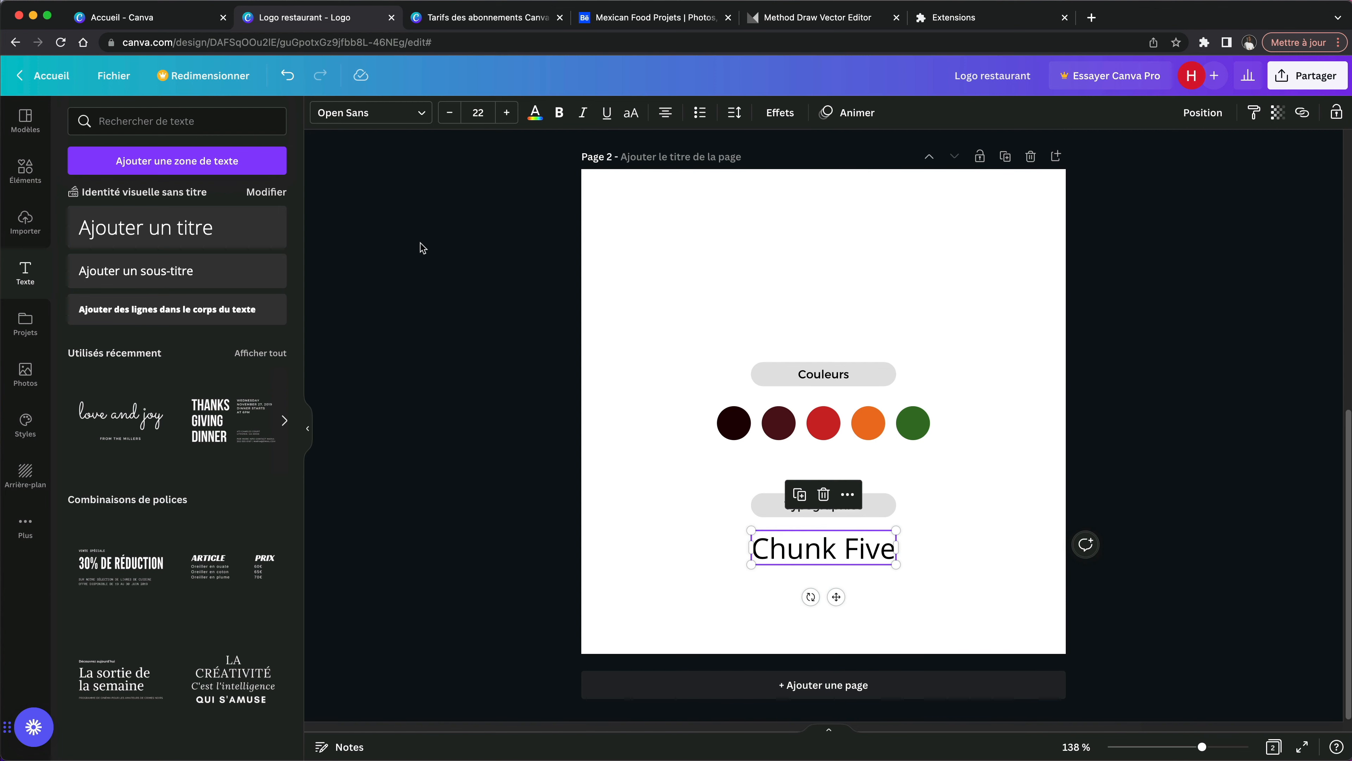
pyautogui.click(400, 120)
pyautogui.click(160, 121)
pyautogui.write('chun')
pyautogui.click(99, 188)
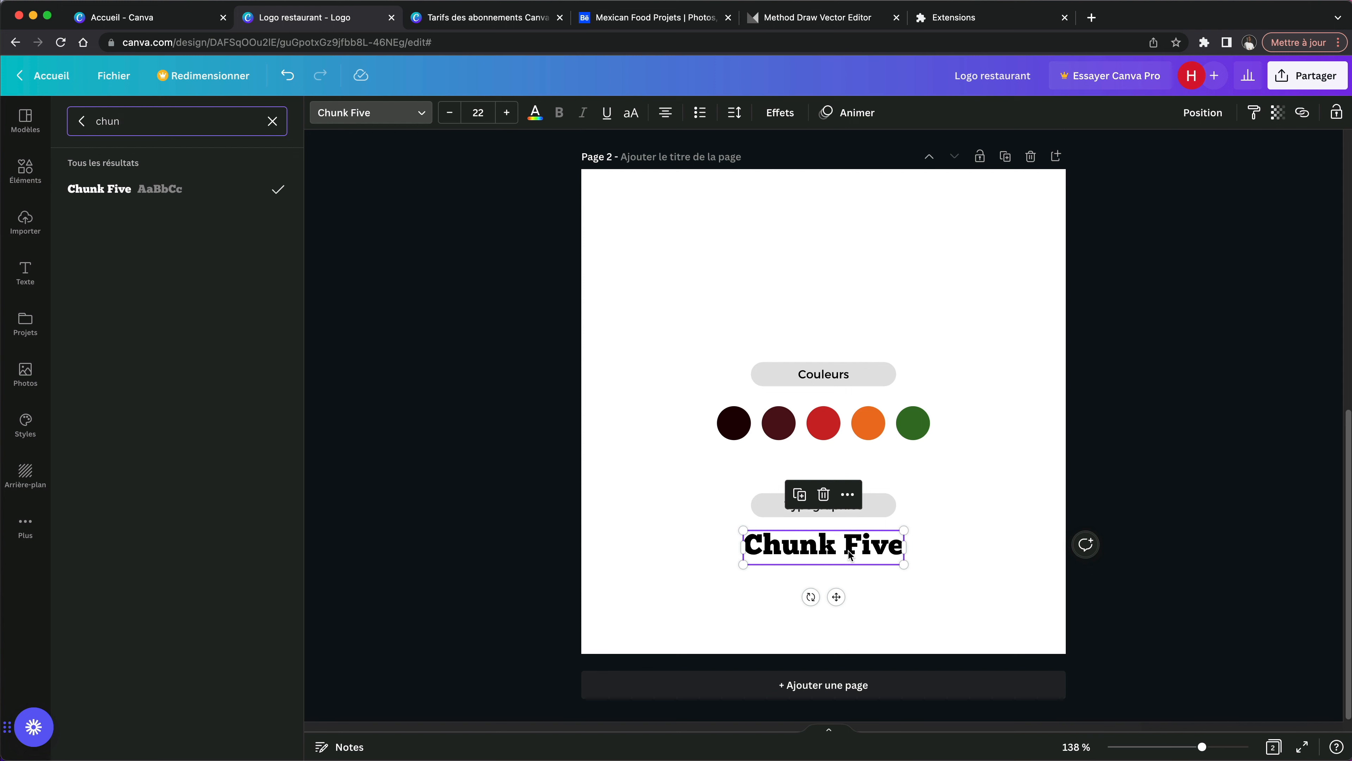
# Step: Stack two duplicates of the smaller "Chunk Five" sample beneath it, and change the middle one to "Montserrat Classic" in the Montserrat Classic font
pyautogui.moveTo(850, 556); pyautogui.dragTo(855, 581)
pyautogui.moveTo(854, 581); pyautogui.dragTo(854, 611)
pyautogui.doubleClick(824, 577)
pyautogui.write('Montserrat Classic')
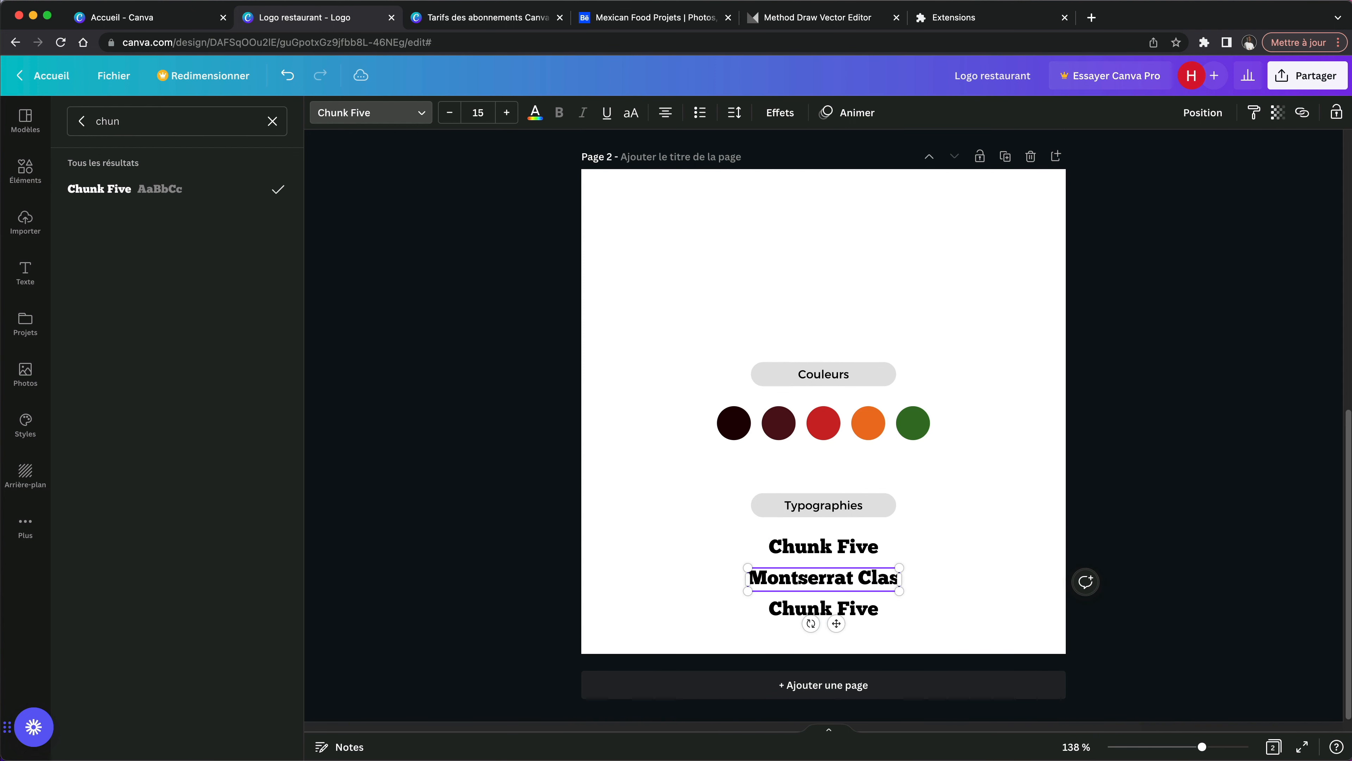
pyautogui.click(409, 115)
pyautogui.click(273, 121)
pyautogui.click(81, 123)
pyautogui.click(121, 392)
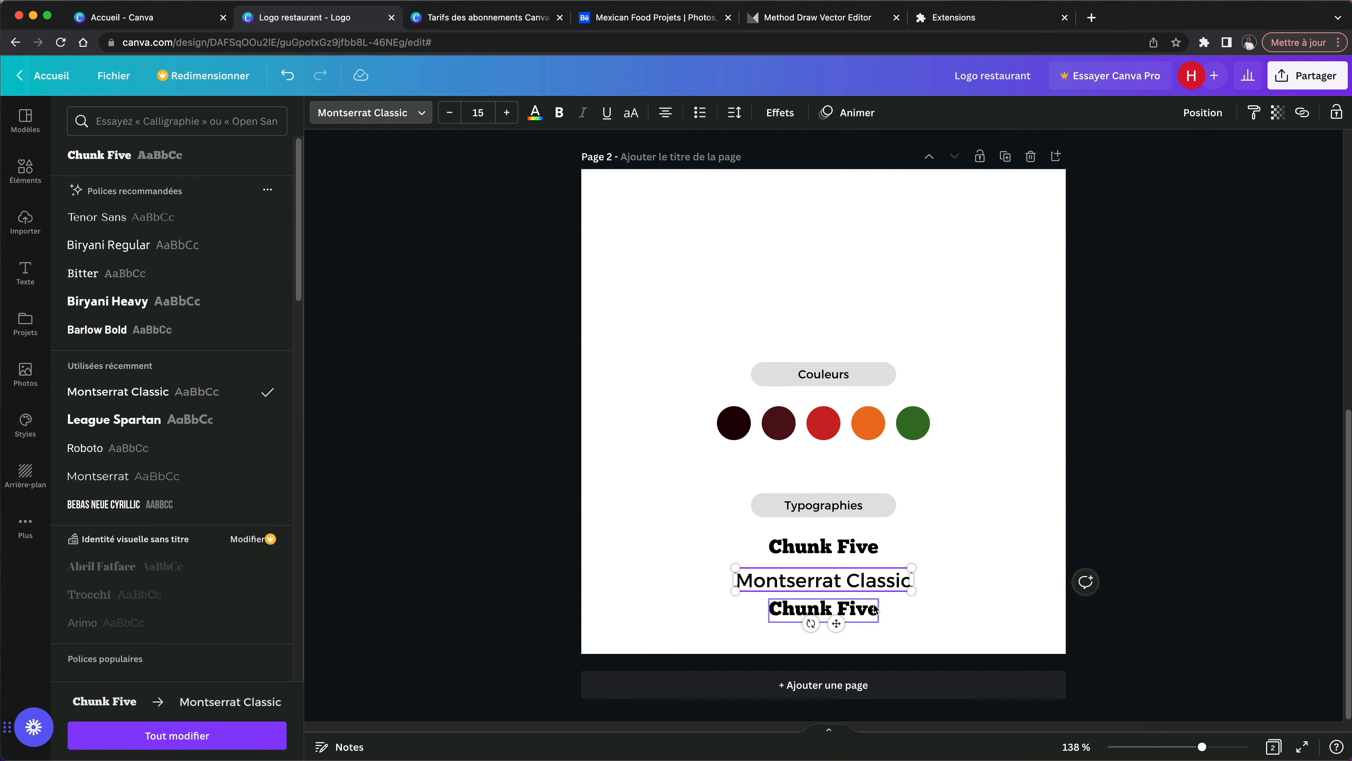
# Step: Change the lowest font sample to read "Roboto" and set it in the Roboto font
pyautogui.click(820, 610)
pyautogui.doubleClick(824, 609)
pyautogui.write('Roboto')
pyautogui.click(101, 448)
pyautogui.click(926, 626)
# Step: Shrink the "Montserrat Classic" sample slightly, and select the Couleurs and Typographies blocks together
pyautogui.click(862, 581)
pyautogui.moveTo(912, 568)
pyautogui.mouseDown()
pyautogui.moveTo(888, 589)
pyautogui.moveTo(873, 581)
pyautogui.mouseUp()
pyautogui.click(864, 612)
pyautogui.moveTo(992, 343)
pyautogui.mouseDown()
pyautogui.moveTo(924, 565)
pyautogui.moveTo(935, 558)
pyautogui.mouseUp()
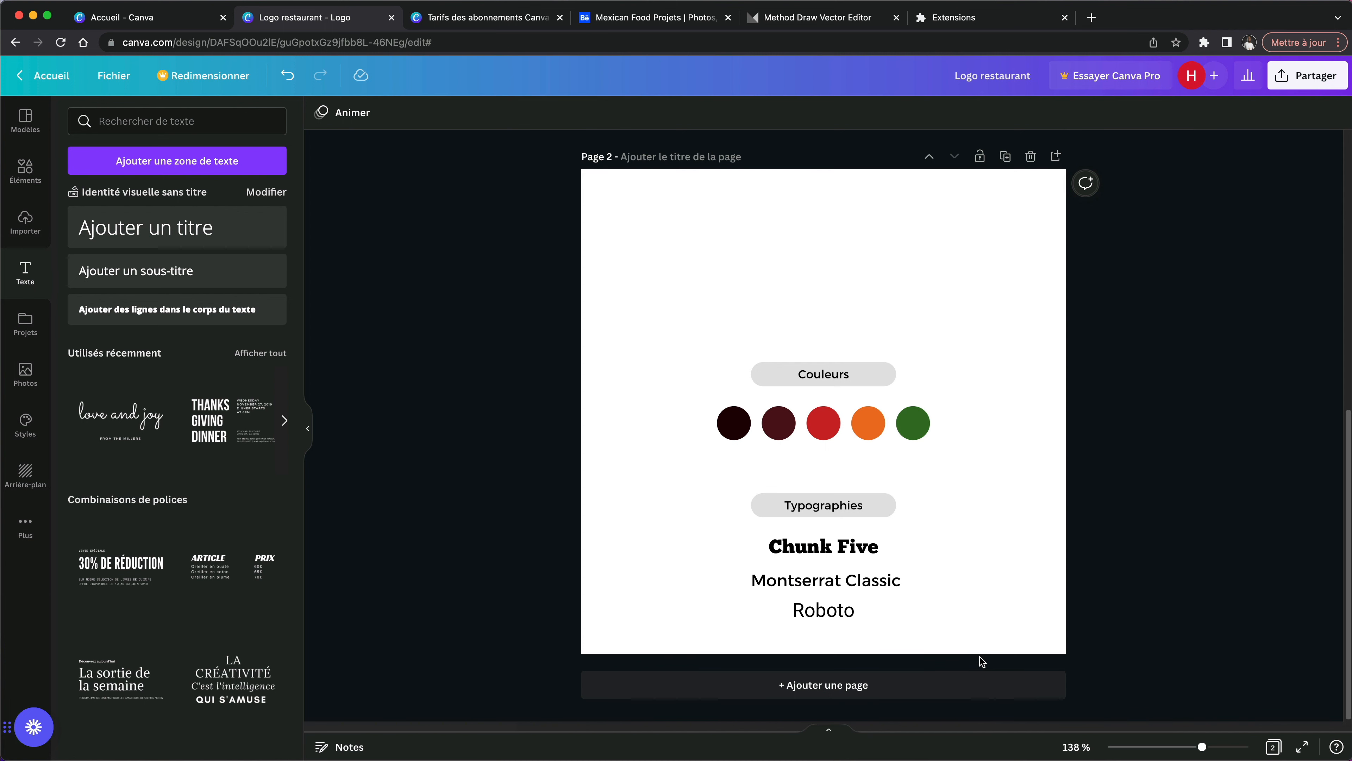
pyautogui.moveTo(1012, 355); pyautogui.dragTo(734, 621)
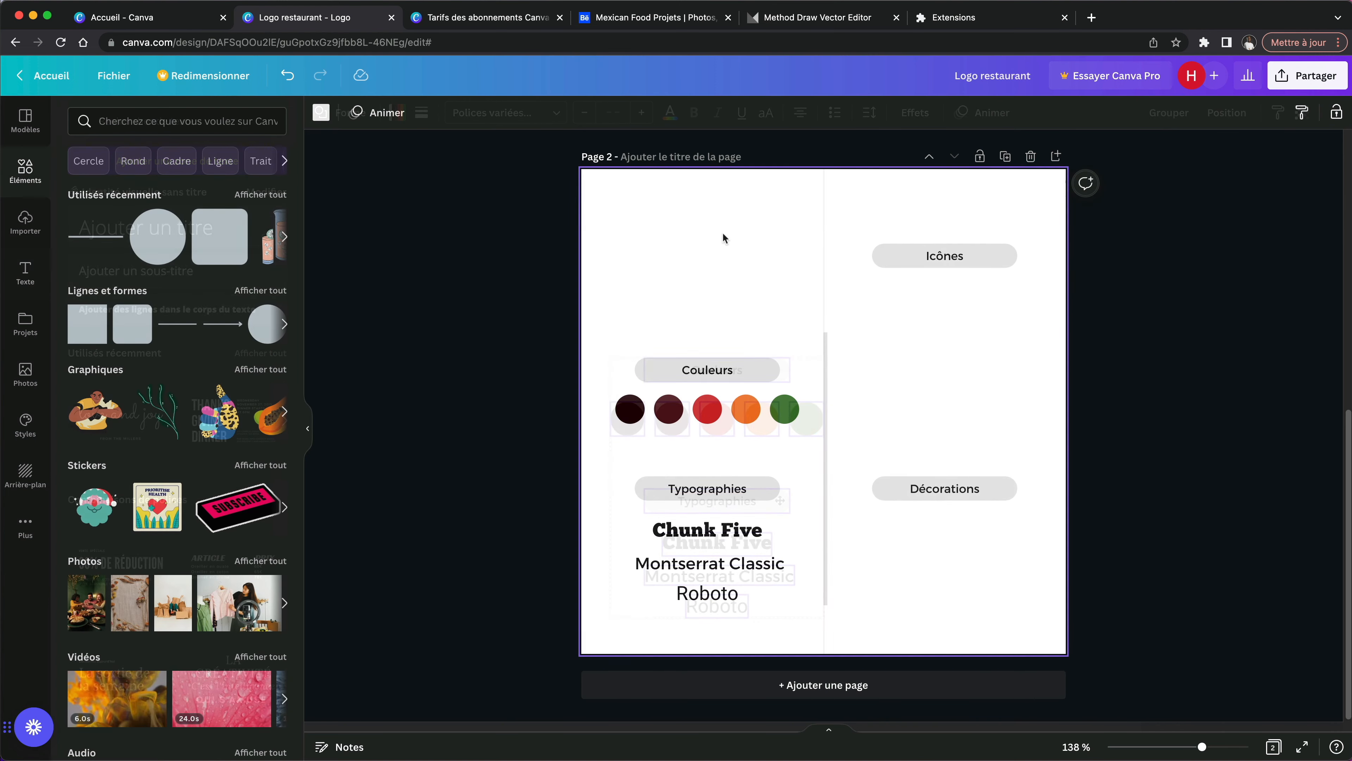
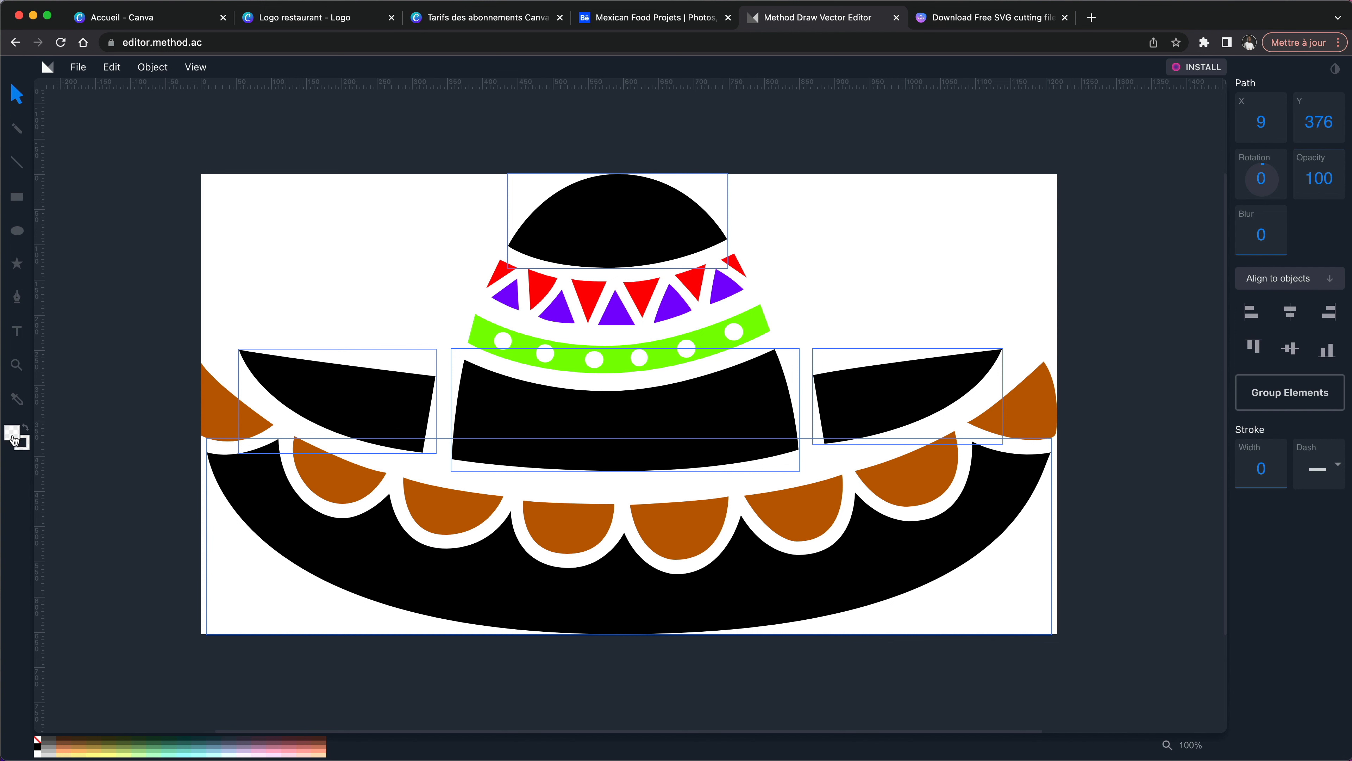
# Step: Fill the selected crown, side panels and brim of the sombrero with solid black (000000)
pyautogui.click(13, 433)
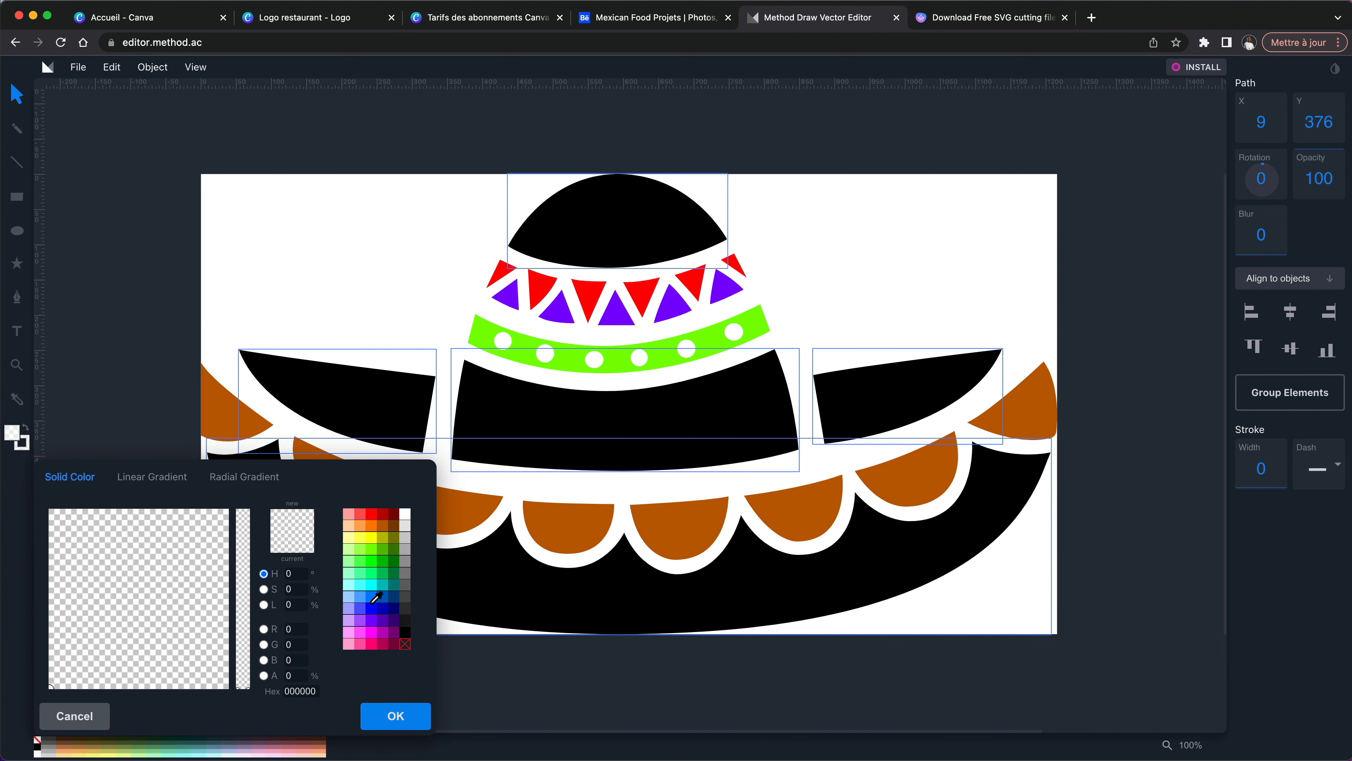
pyautogui.click(405, 632)
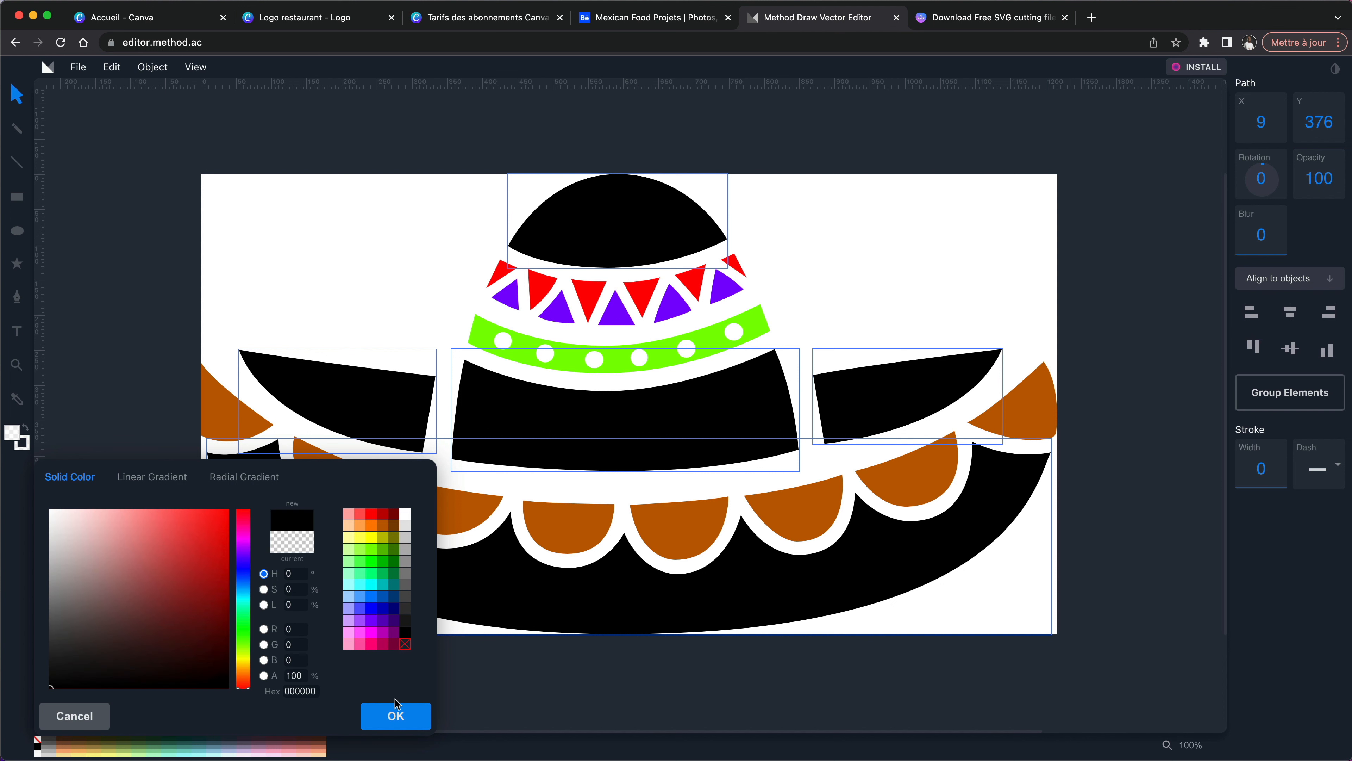
pyautogui.click(397, 717)
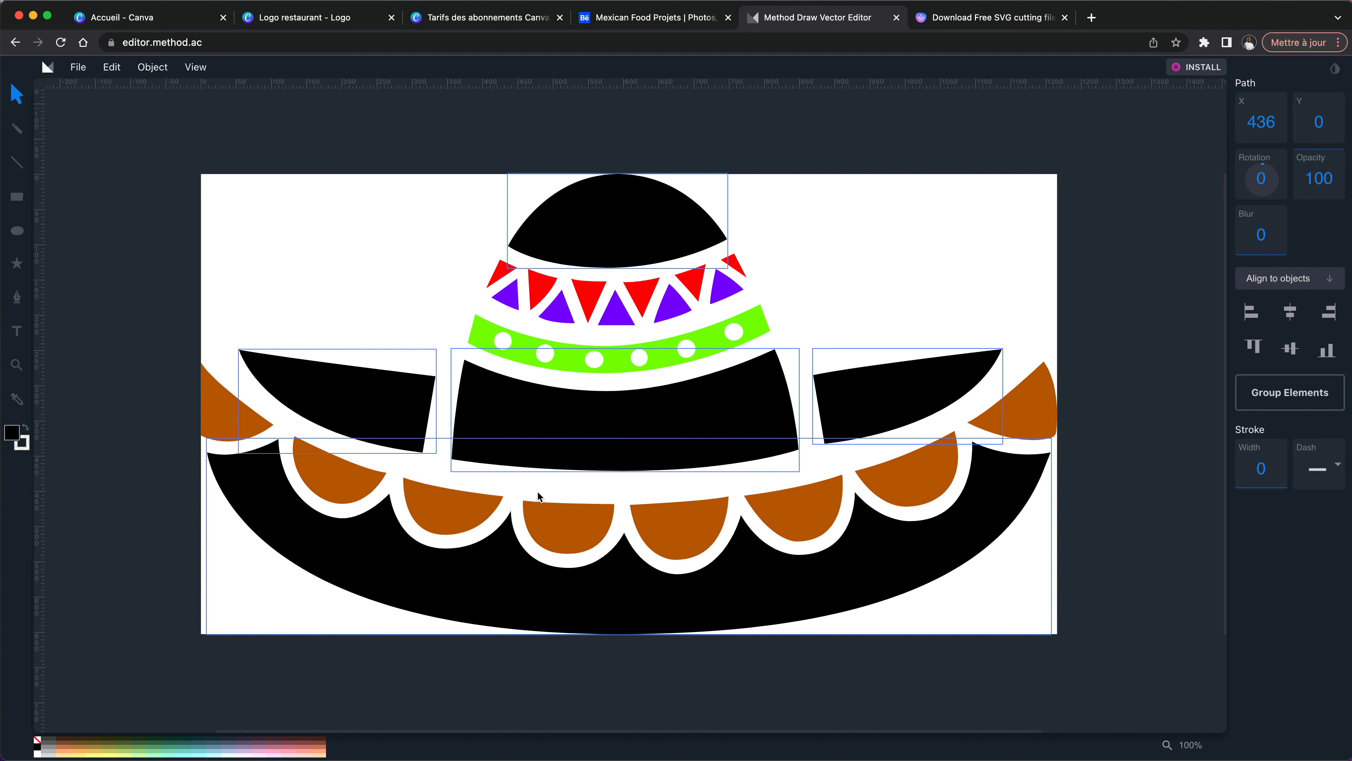
pyautogui.click(537, 491)
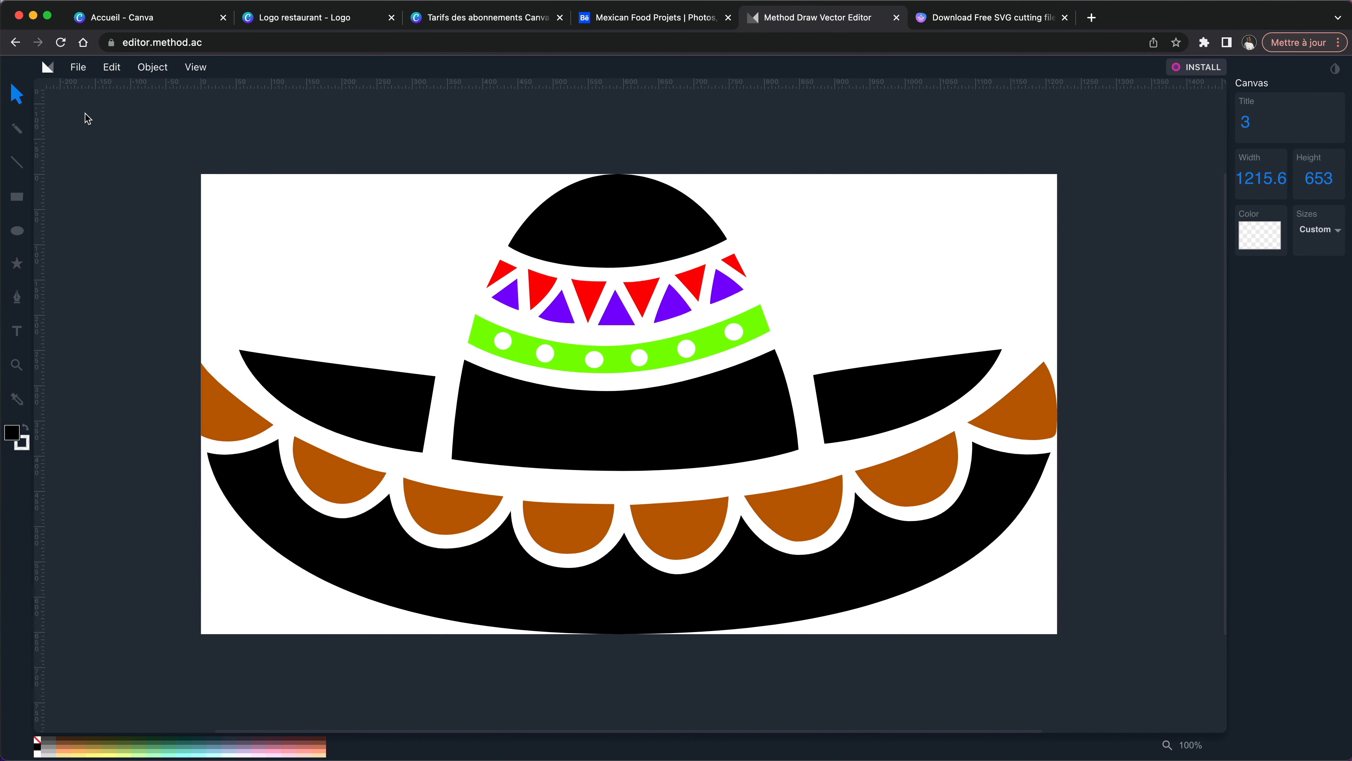
# Step: Save the sombrero drawing as an SVG file and rename the downloaded file as sombrero
pyautogui.click(78, 66)
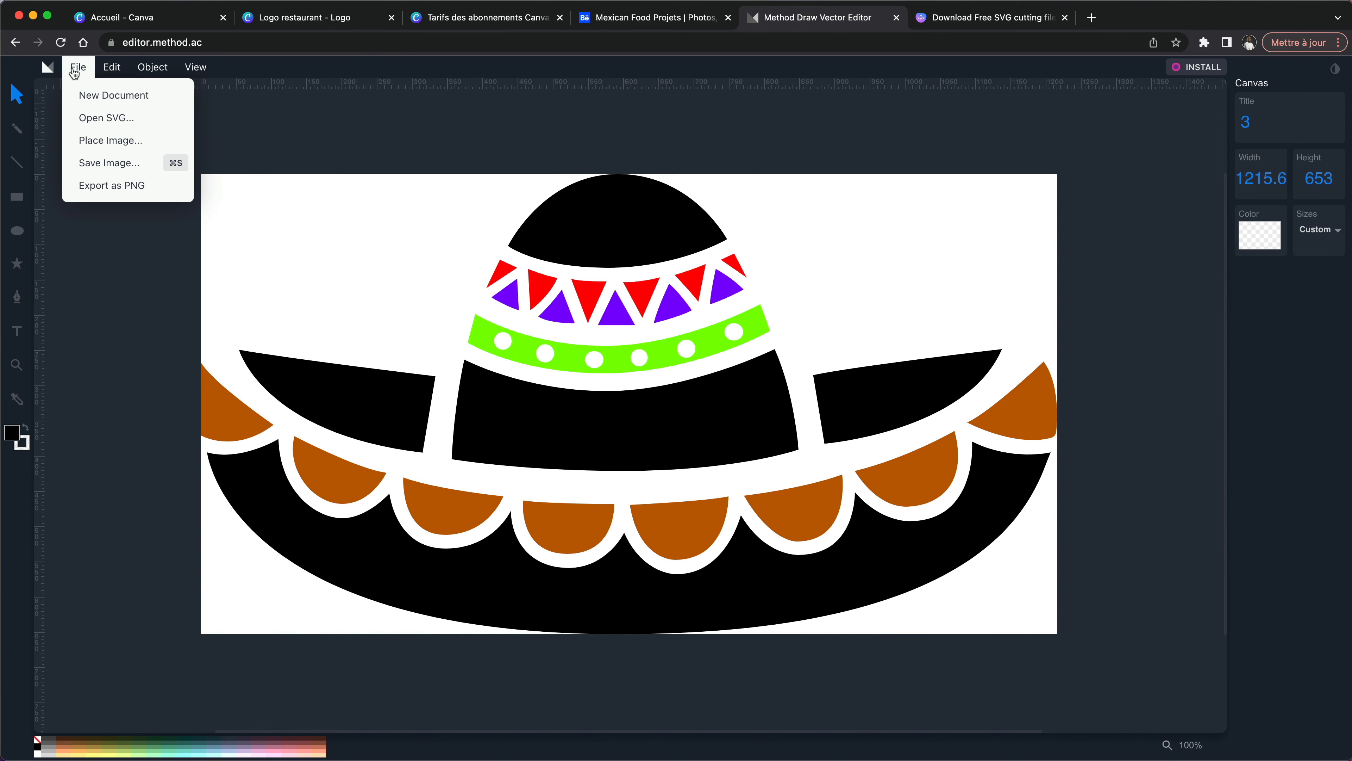
pyautogui.click(129, 163)
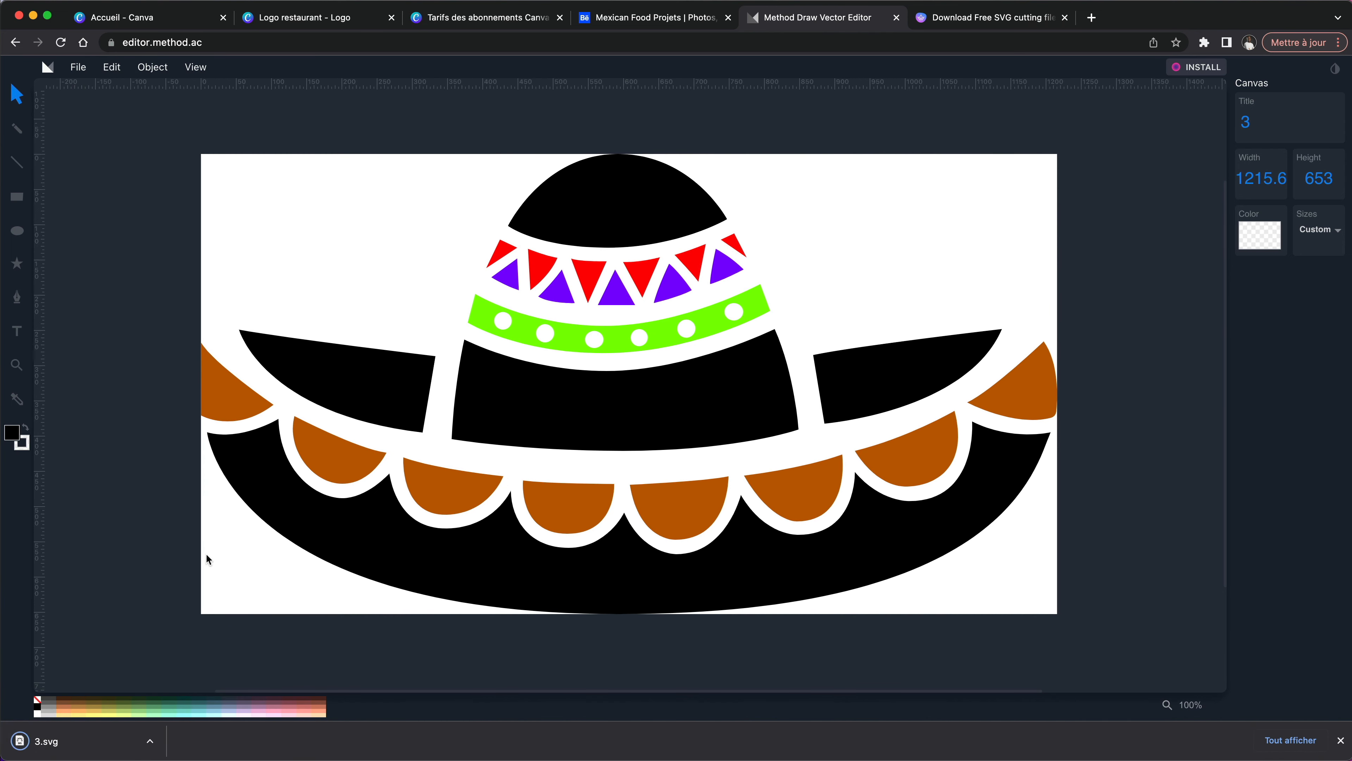
pyautogui.click(57, 742)
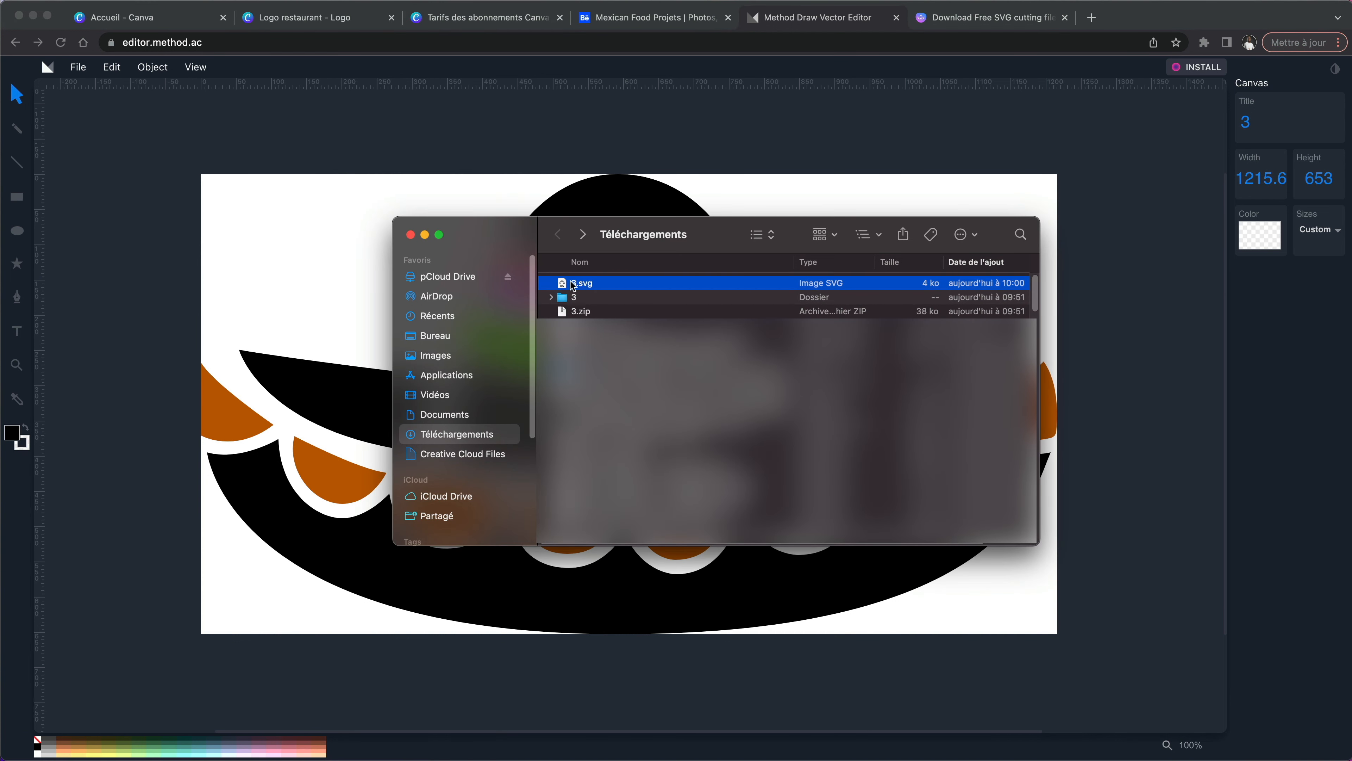
pyautogui.press('Return')
pyautogui.write('sombrero')
pyautogui.press('Return')
# Step: Switch to the Canva logo design and import the sombrero SVG onto the centre of page 1
pyautogui.click(338, 23)
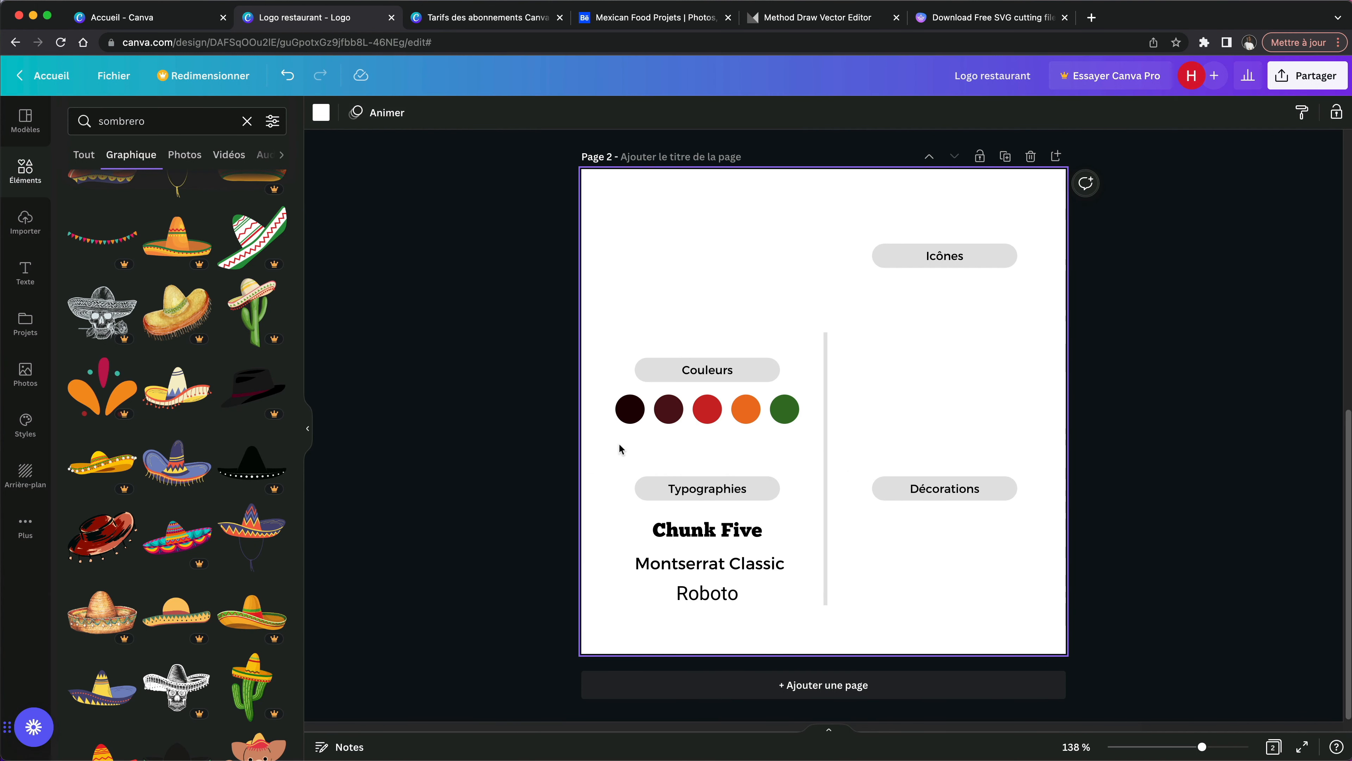
pyautogui.scroll(10, 697, 377)
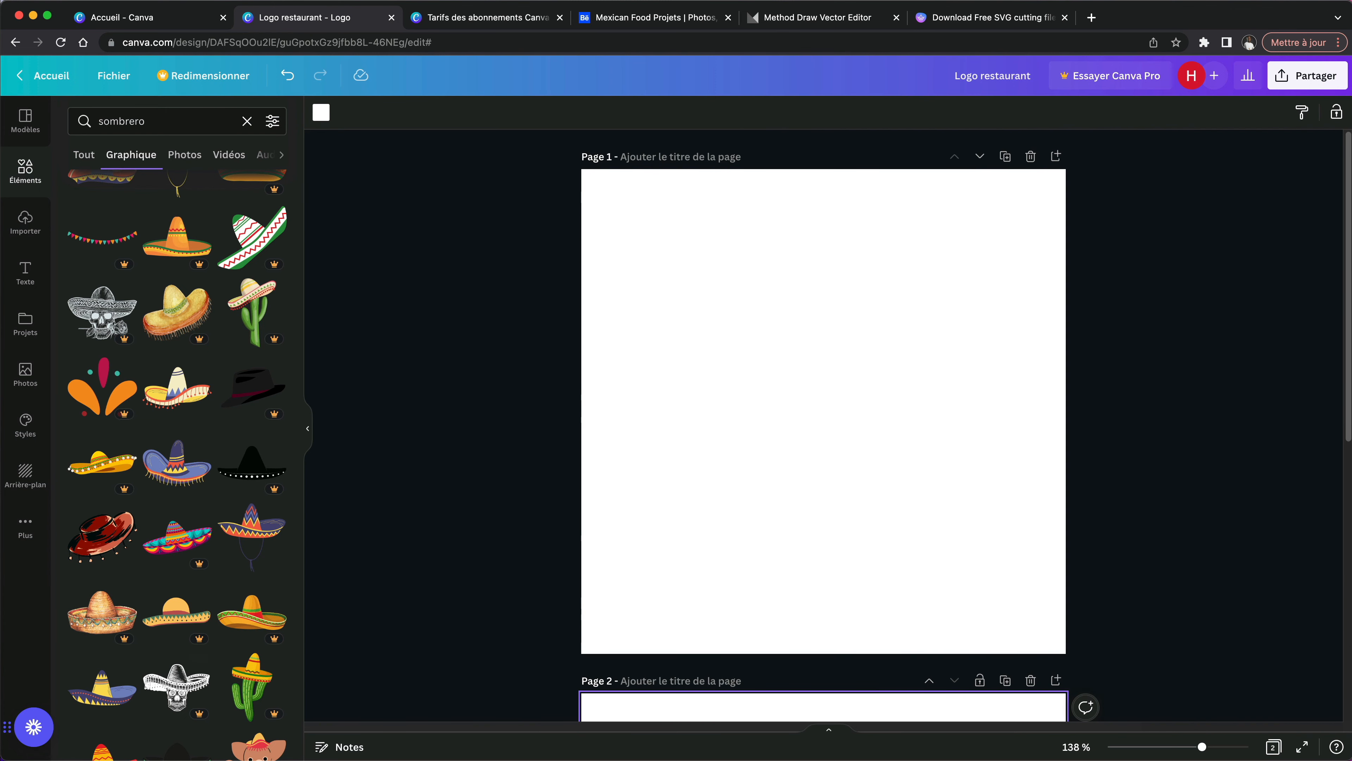
pyautogui.press('super+Tab')
pyautogui.moveTo(594, 283); pyautogui.dragTo(742, 204)
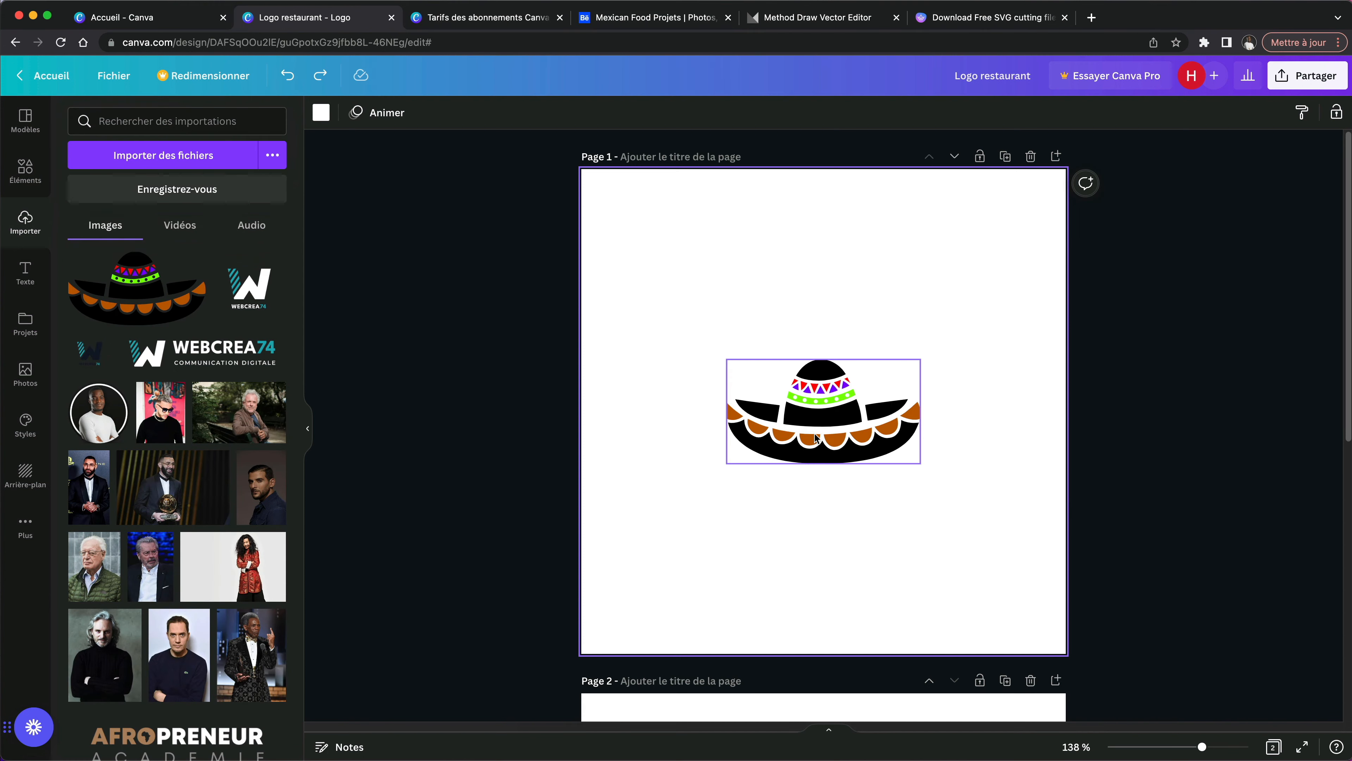
# Step: Try bright green on the sombrero's black areas and undo it
pyautogui.click(817, 439)
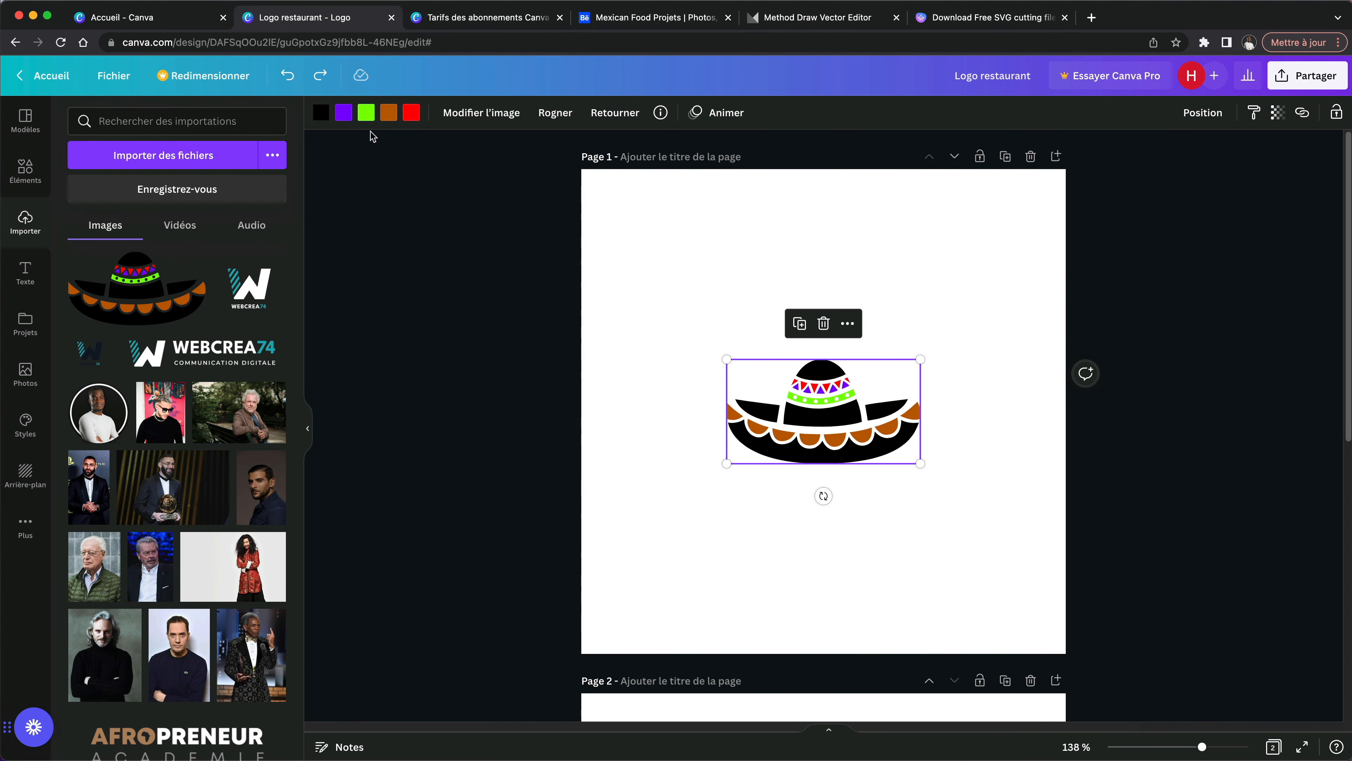
pyautogui.click(321, 114)
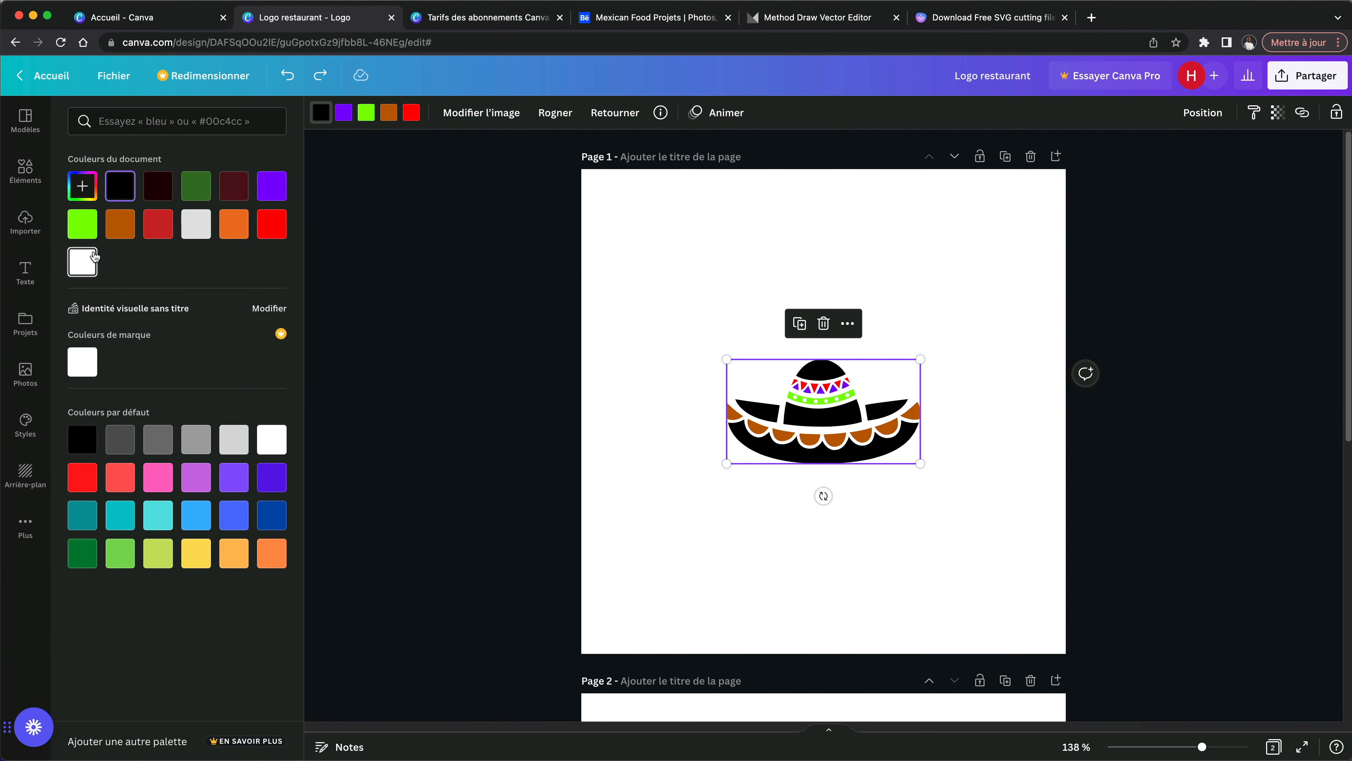
pyautogui.click(88, 233)
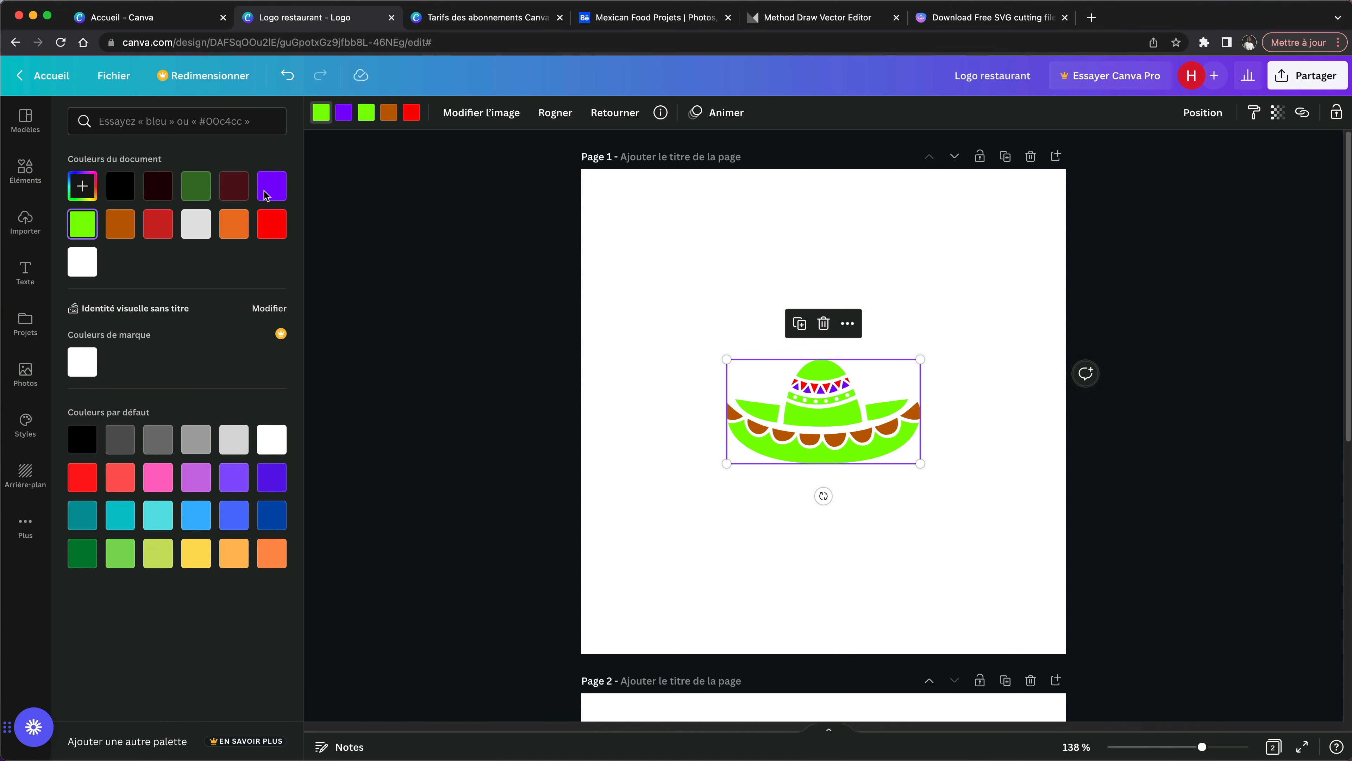
pyautogui.press('super+z')
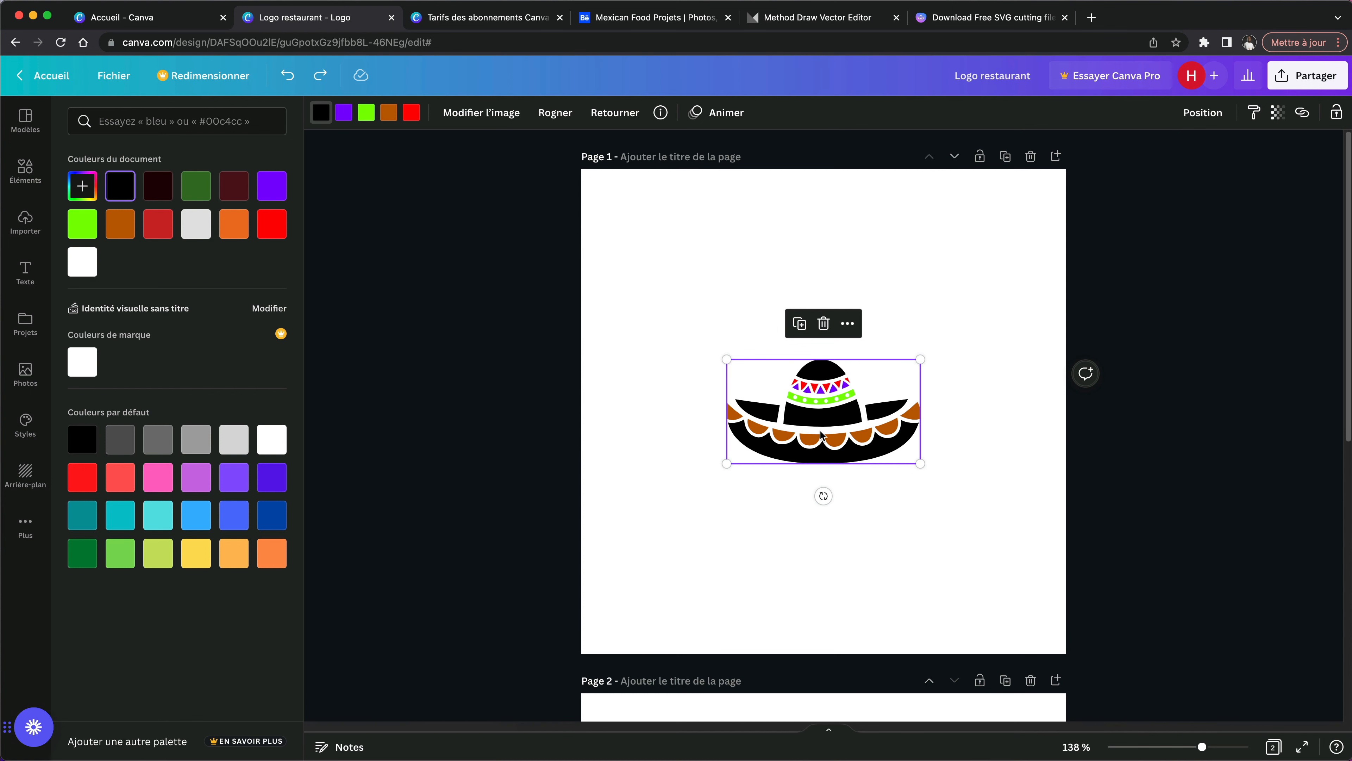
# Step: Copy the row of five palette circles from page 2 to just below the sombrero on page 1
pyautogui.click(849, 559)
pyautogui.scroll(-10, 851, 561)
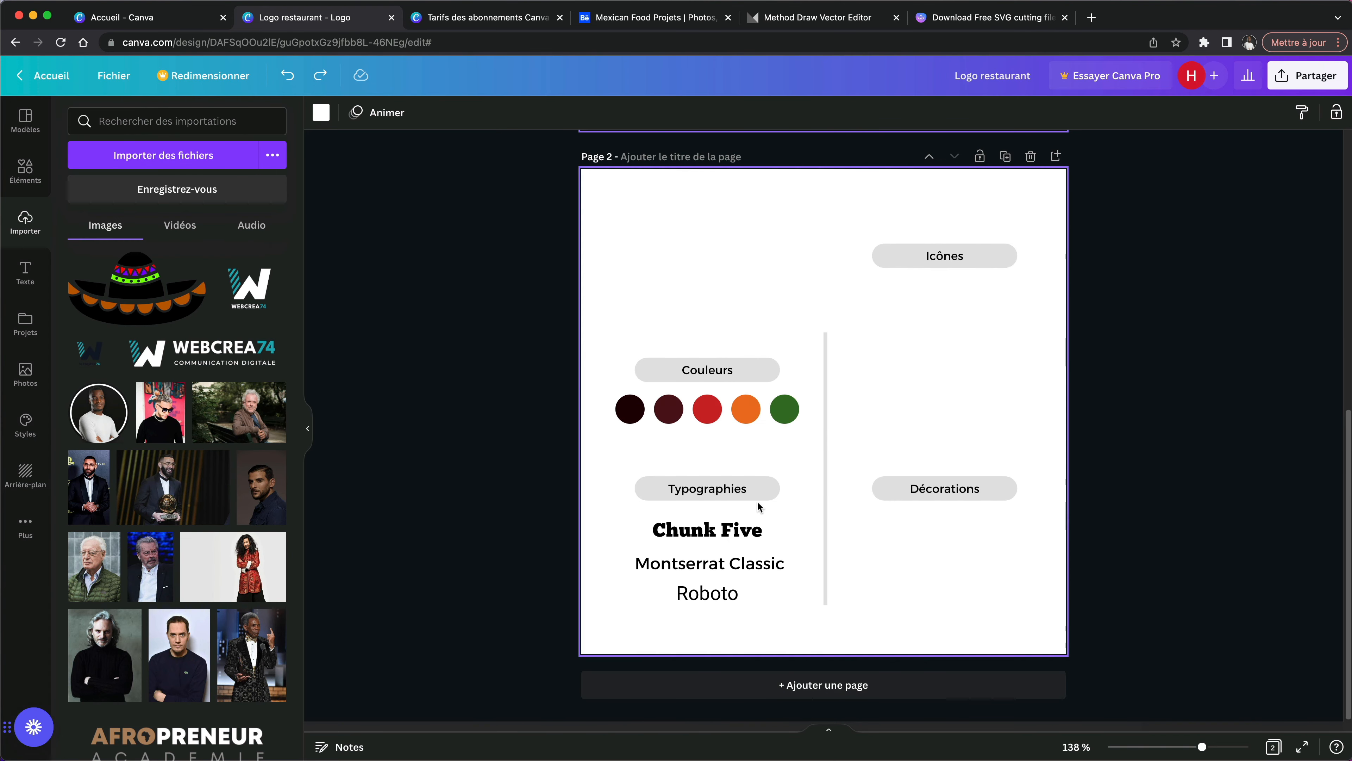
pyautogui.click(745, 402)
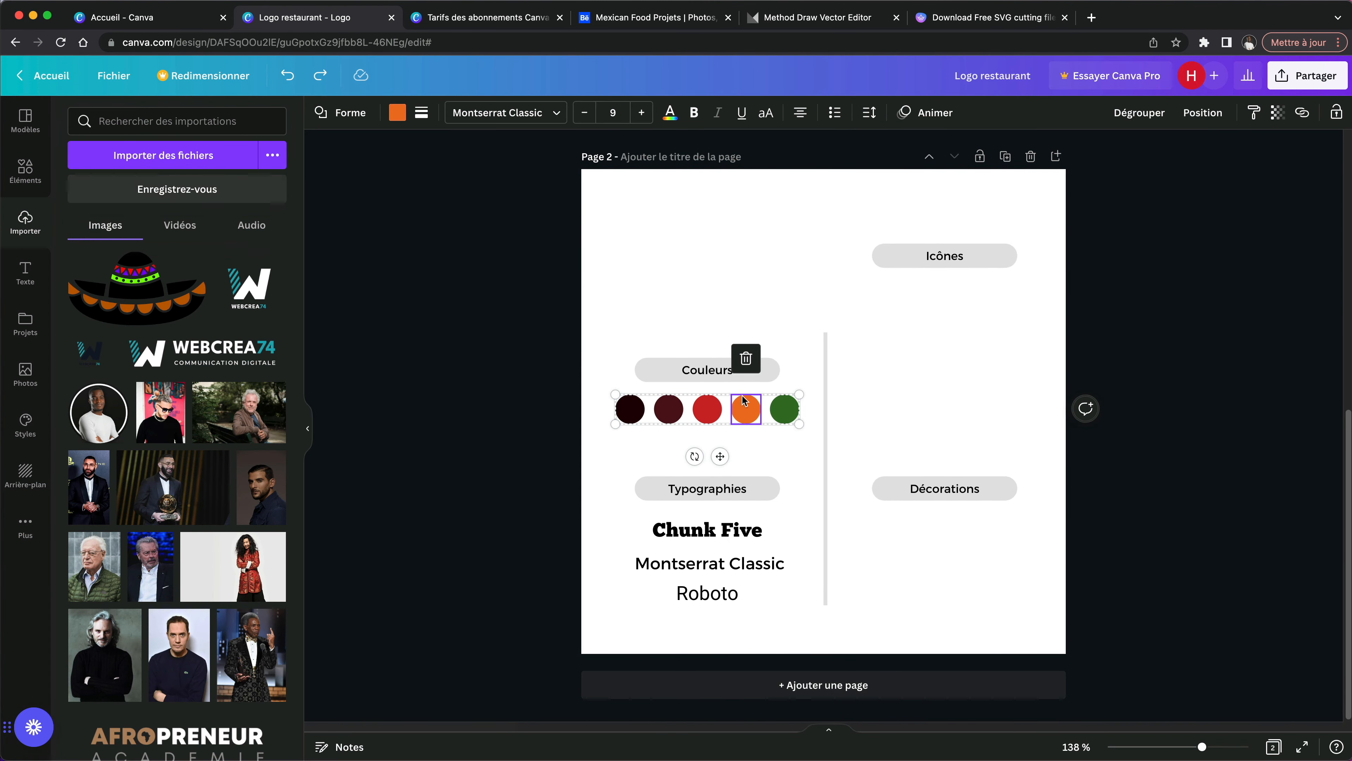
pyautogui.scroll(10, 745, 402)
# Step: Recolour the sombrero's black areas with the green sampled from the fifth palette circle
pyautogui.click(895, 445)
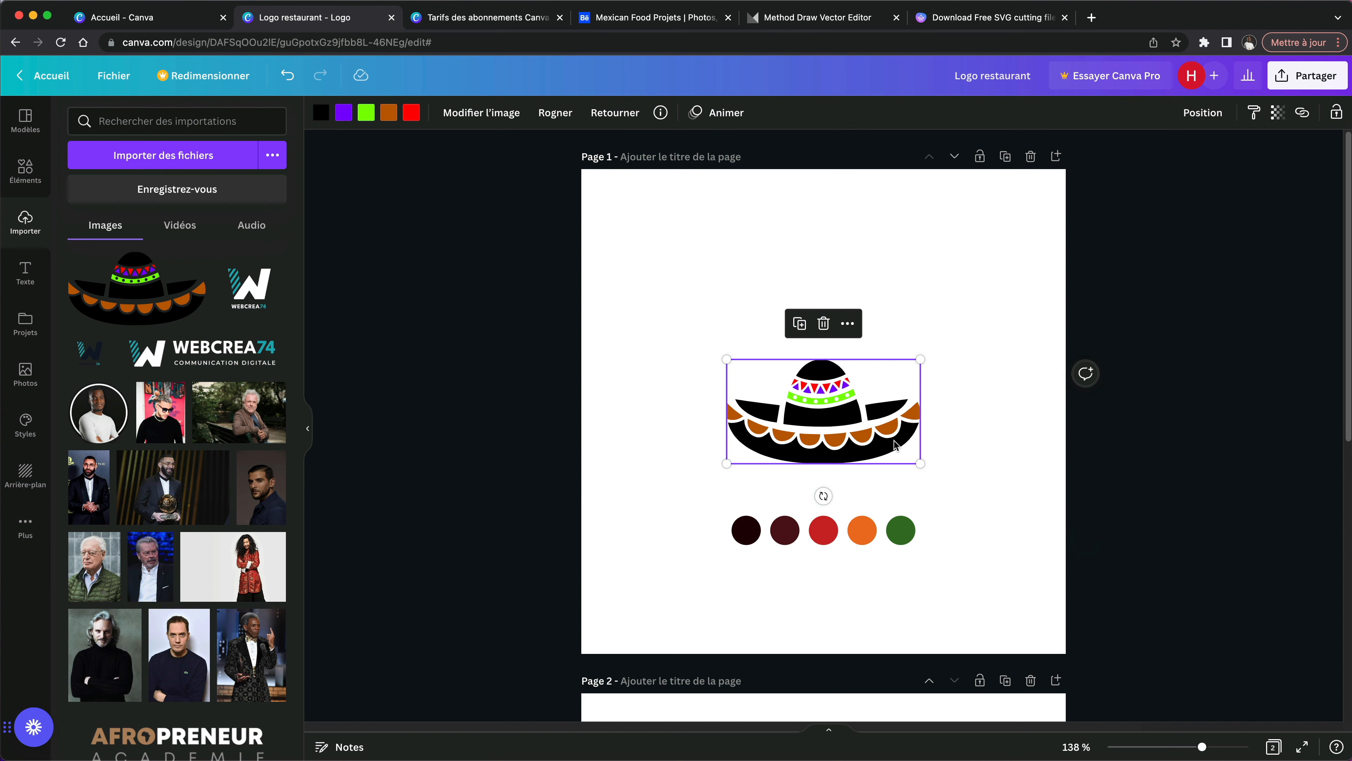
pyautogui.click(321, 113)
pyautogui.click(82, 186)
pyautogui.click(254, 330)
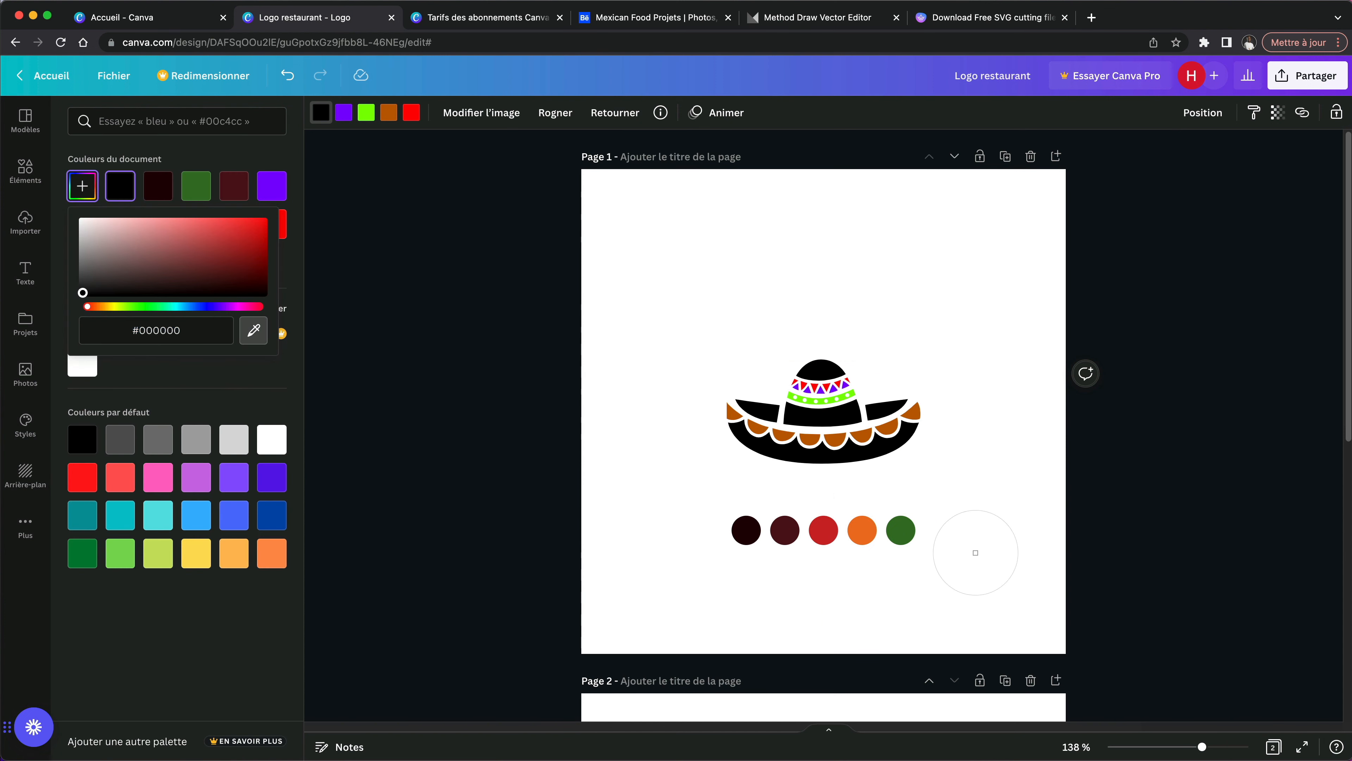
pyautogui.click(901, 530)
pyautogui.click(931, 491)
# Step: Recolour the sombrero's brown scallops with the sampled palette orange and its bright green dotted band with the palette red
pyautogui.click(389, 112)
pyautogui.click(82, 186)
pyautogui.click(254, 331)
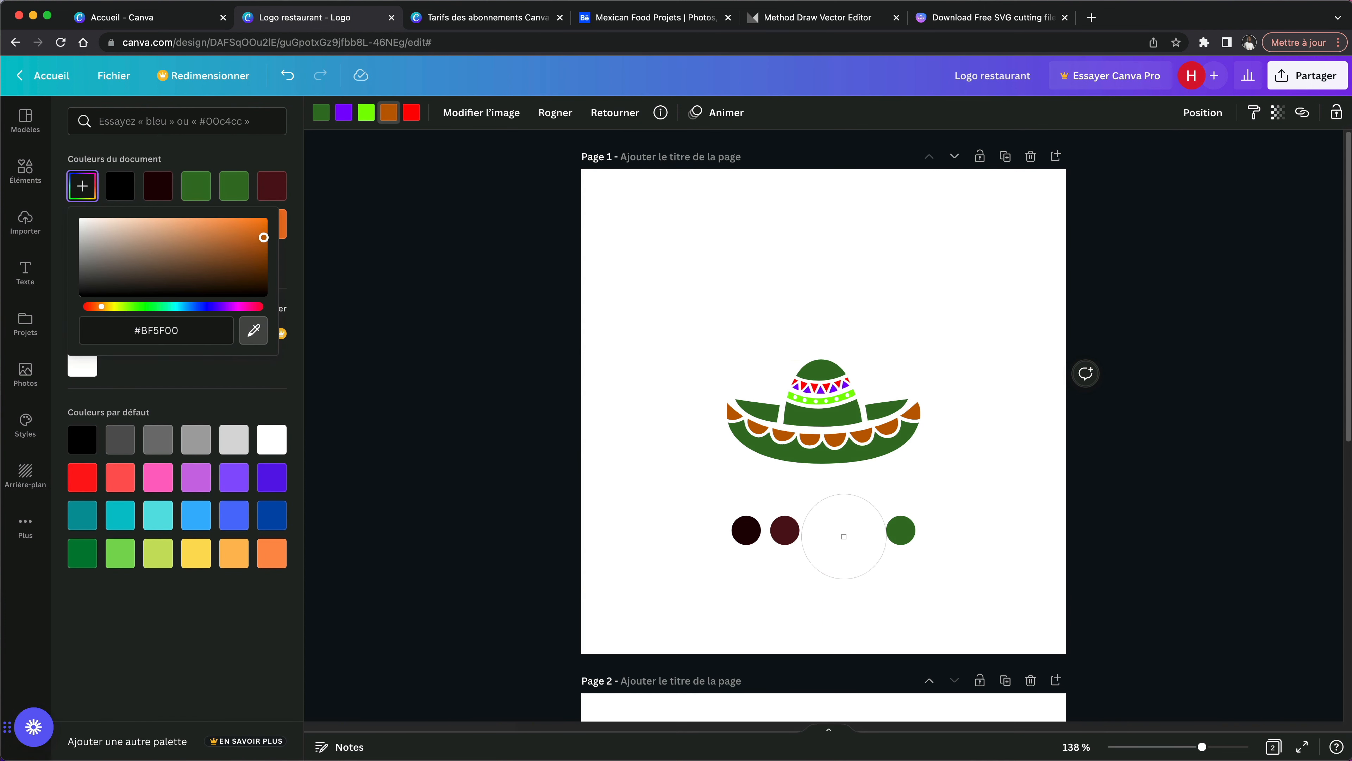
pyautogui.click(862, 530)
pyautogui.click(367, 113)
pyautogui.click(76, 193)
pyautogui.click(253, 332)
pyautogui.click(824, 530)
# Step: Recolour the sombrero's purple triangles with the sampled palette green and its red triangles with the palette orange
pyautogui.click(343, 112)
pyautogui.click(82, 189)
pyautogui.click(253, 332)
pyautogui.click(895, 529)
pyautogui.click(416, 119)
pyautogui.click(86, 195)
pyautogui.click(254, 331)
pyautogui.click(866, 533)
pyautogui.click(1054, 501)
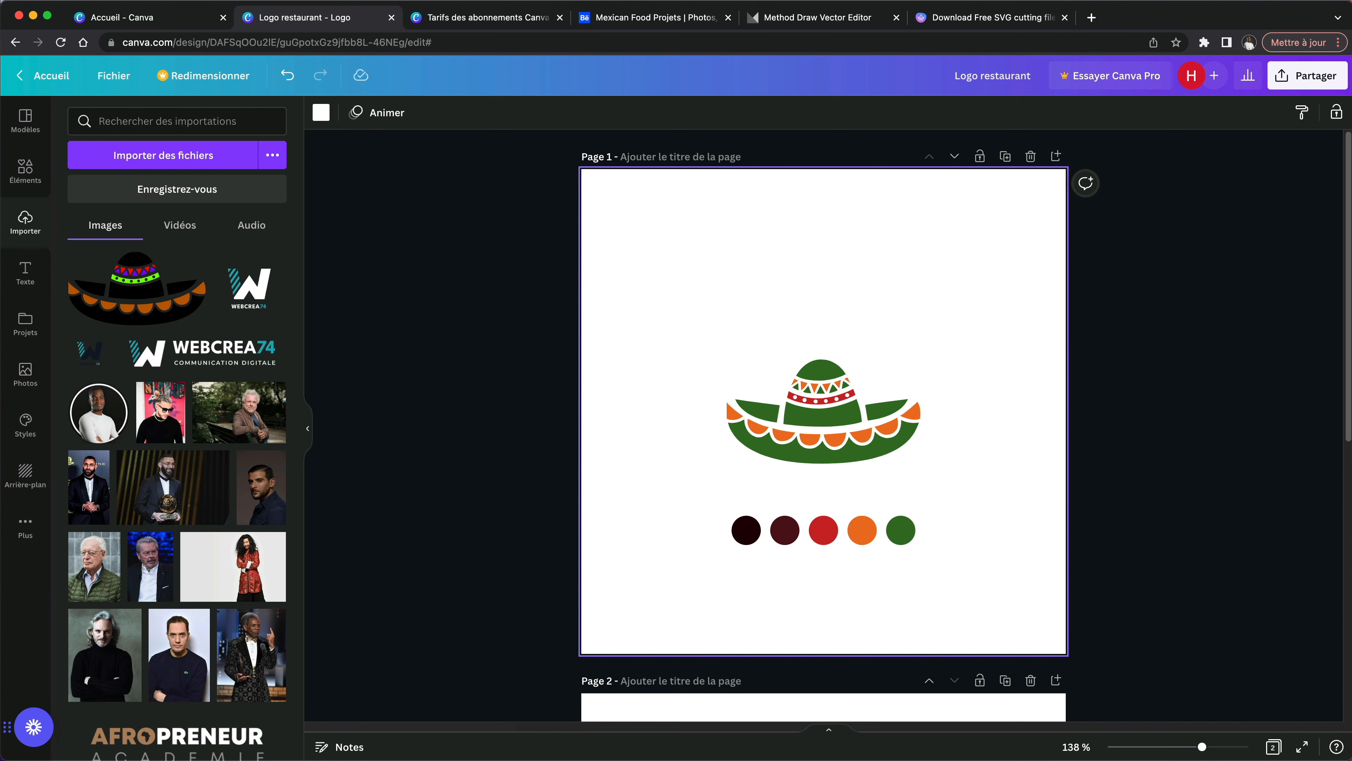
# Step: Delete the row of palette circles below the sombrero on page 1
pyautogui.moveTo(973, 530); pyautogui.dragTo(702, 540)
pyautogui.click(926, 576)
pyautogui.moveTo(929, 574); pyautogui.dragTo(783, 512)
pyautogui.press('Delete')
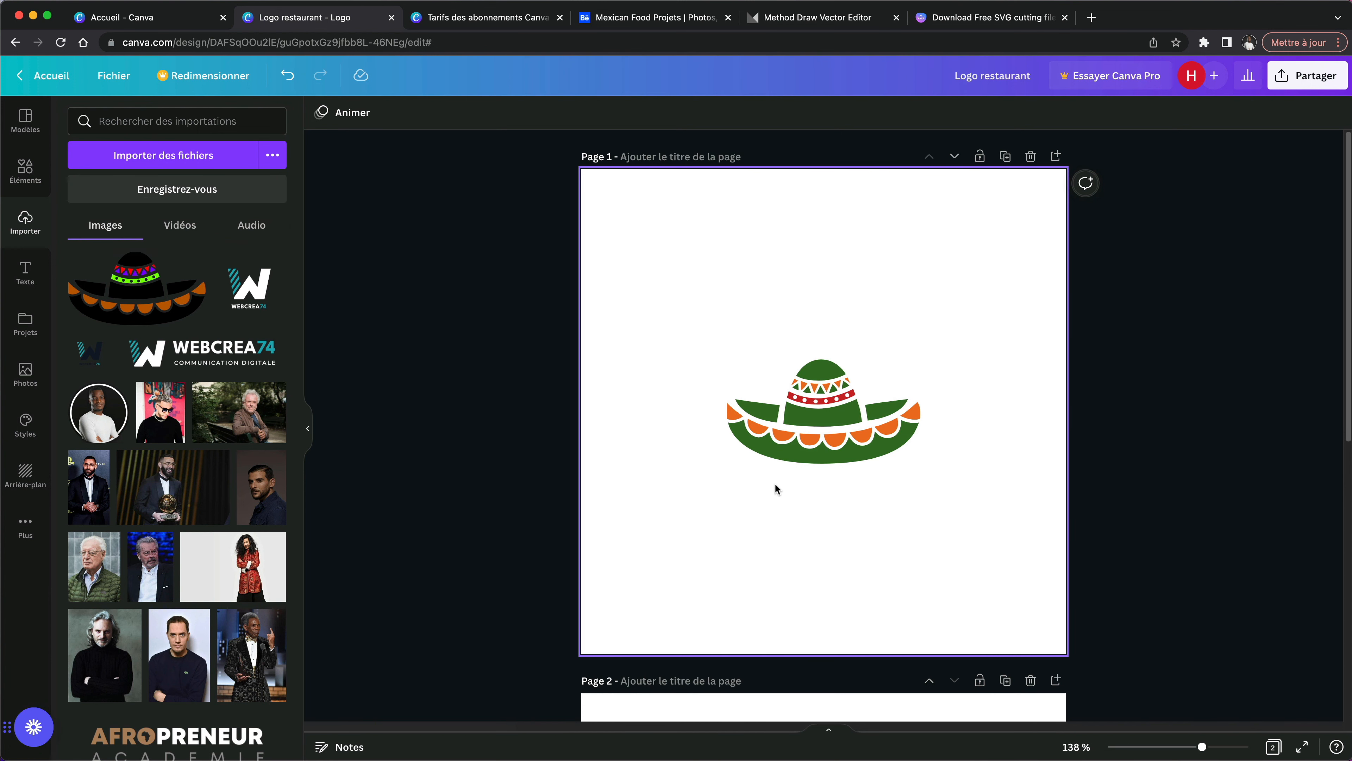
# Step: Copy the "Chunk Five" and "Montserrat Classic" text samples from page 2 onto page 1
pyautogui.scroll(-10, 775, 487)
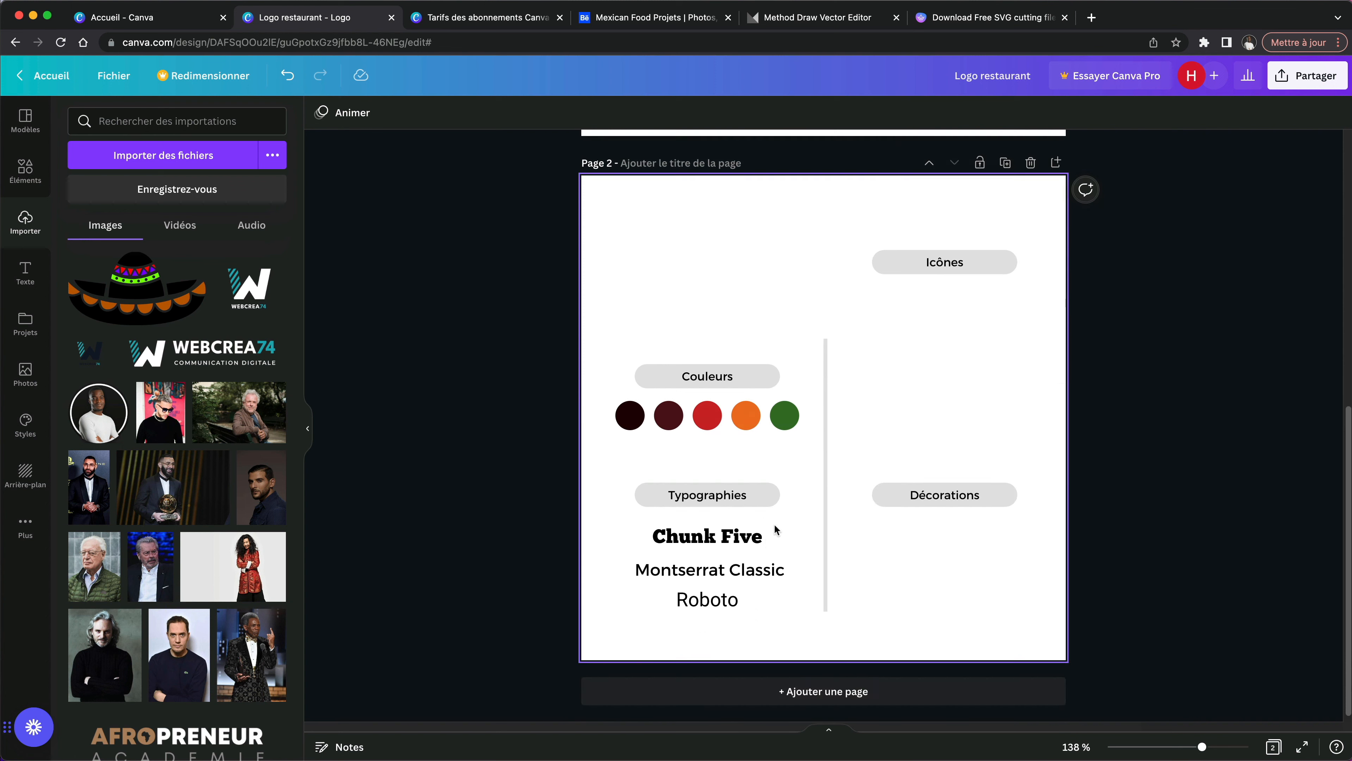
pyautogui.moveTo(784, 533); pyautogui.dragTo(673, 573)
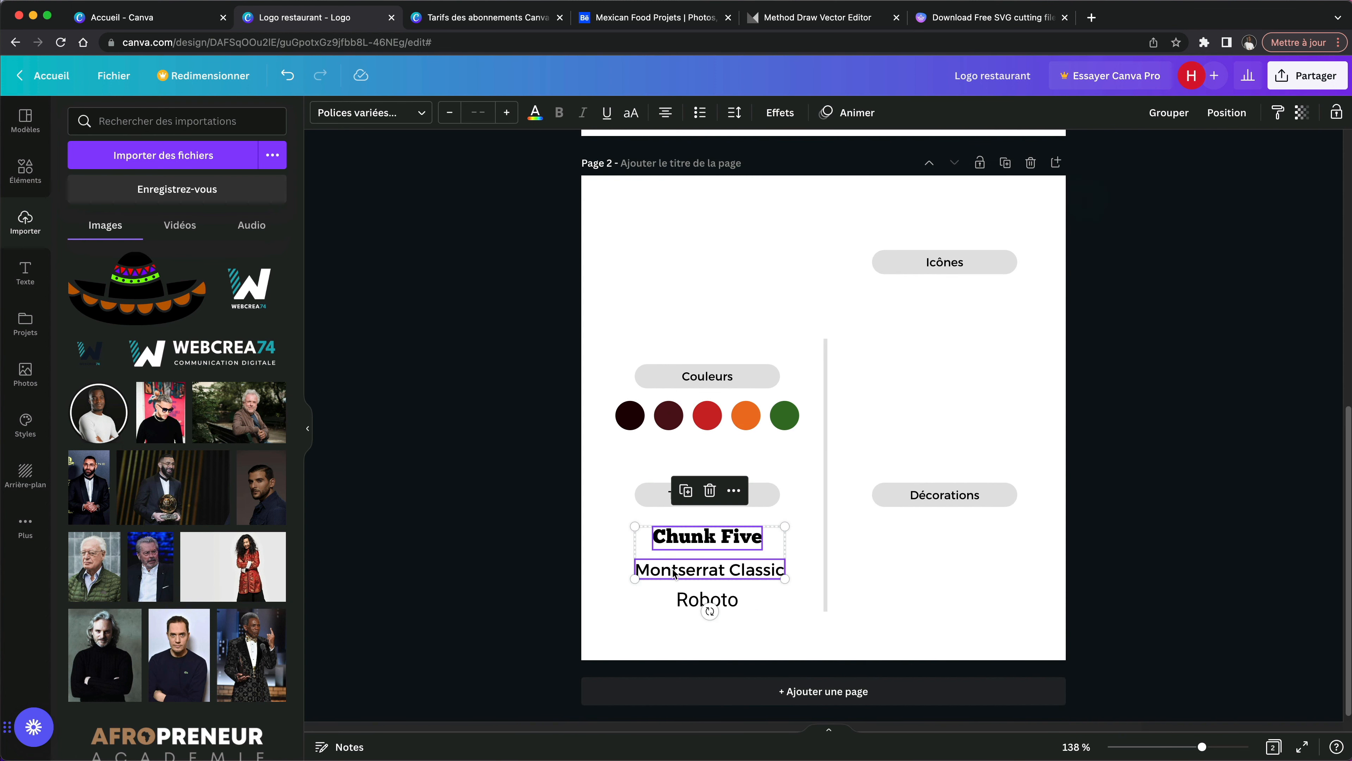
pyautogui.rightClick(673, 573)
pyautogui.click(712, 540)
pyautogui.scroll(10, 727, 533)
pyautogui.press('super+v')
# Step: Place the Chunk Five text beneath the sombrero, change it to "HERMANOS" and enlarge it to a headline wider than the hat
pyautogui.moveTo(747, 543); pyautogui.dragTo(854, 510)
pyautogui.doubleClick(830, 500)
pyautogui.press('BackSpace')
pyautogui.write('HERMANOS')
pyautogui.click(884, 552)
pyautogui.moveTo(870, 540); pyautogui.dragTo(1023, 477)
pyautogui.click(873, 504)
# Step: Centre the Montserrat Classic text beneath HERMANOS and change it to "Restaurant mexicain"
pyautogui.moveTo(912, 489); pyautogui.dragTo(868, 532)
pyautogui.doubleClick(865, 534)
pyautogui.write('Restaunra')
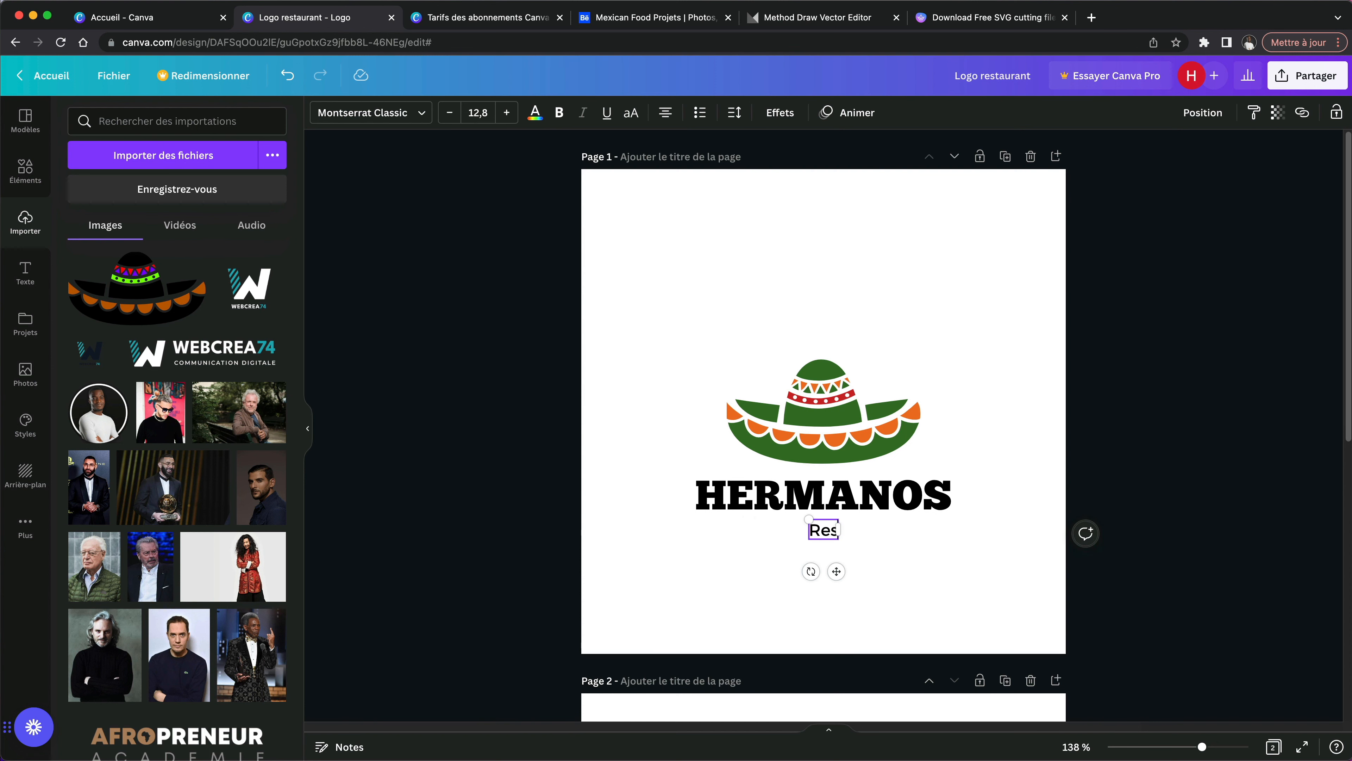
pyautogui.press('BackSpace')
pyautogui.press('BackSpace')
pyautogui.press('BackSpace')
pyautogui.write('rant mexicain')
pyautogui.click(1020, 582)
# Step: Set the "Restaurant mexicain" tagline in uppercase and colour it with the green #367428 sampled from the sombrero
pyautogui.click(873, 530)
pyautogui.click(631, 113)
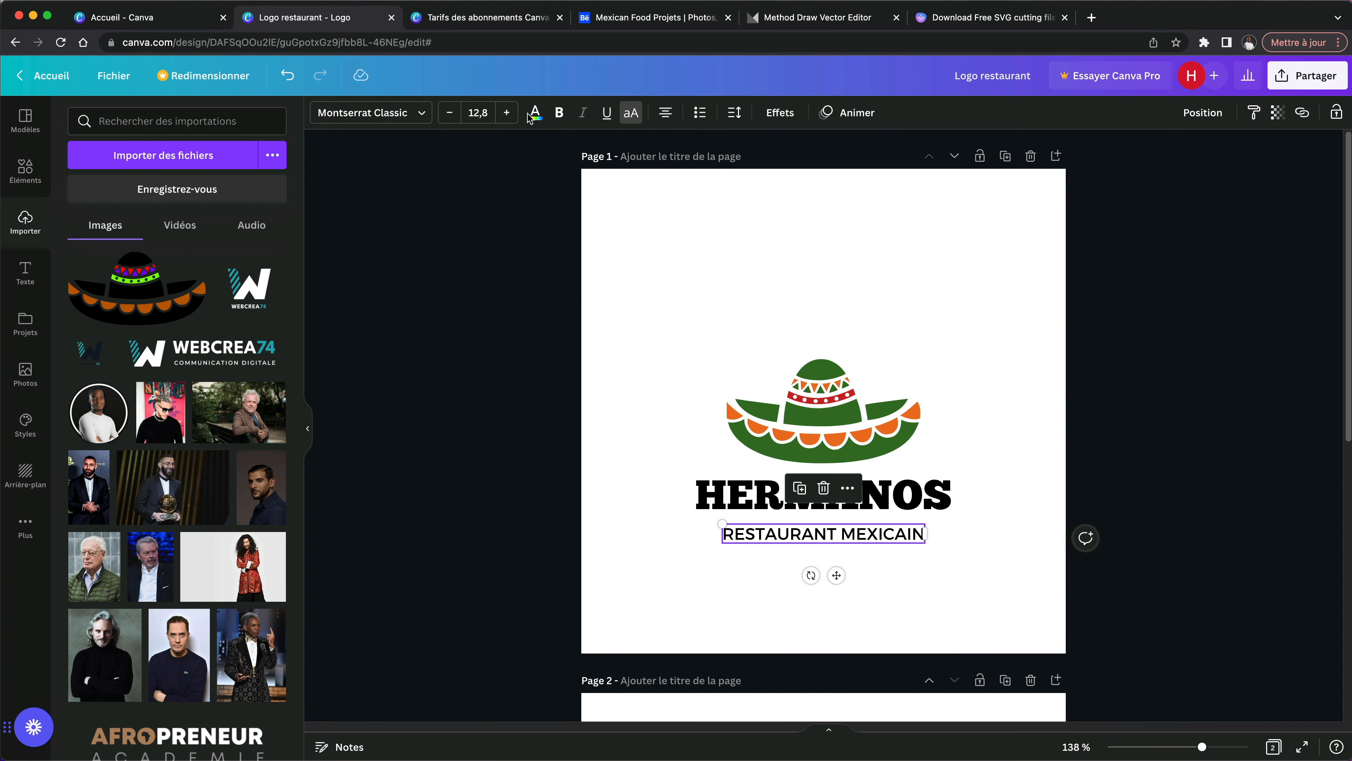
pyautogui.click(535, 112)
pyautogui.click(82, 185)
pyautogui.click(255, 331)
pyautogui.click(790, 441)
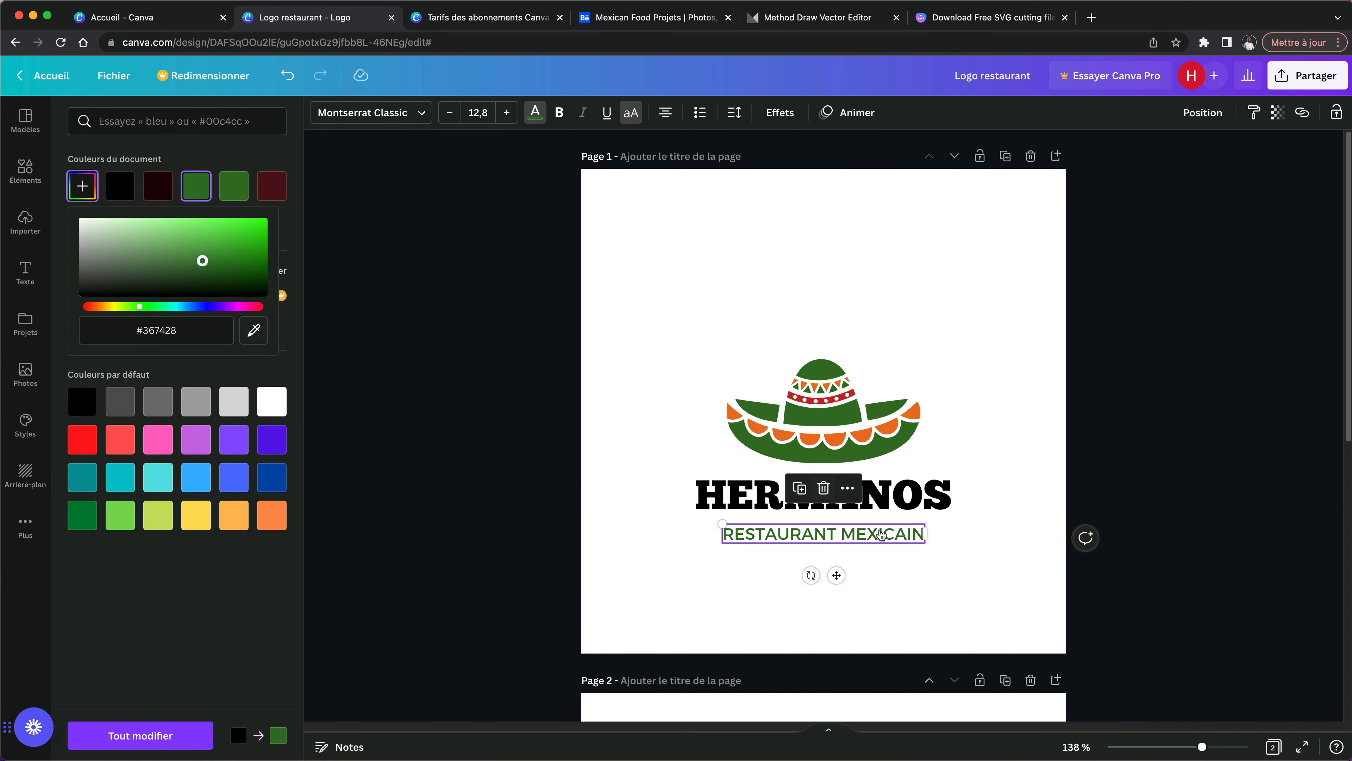
pyautogui.click(996, 474)
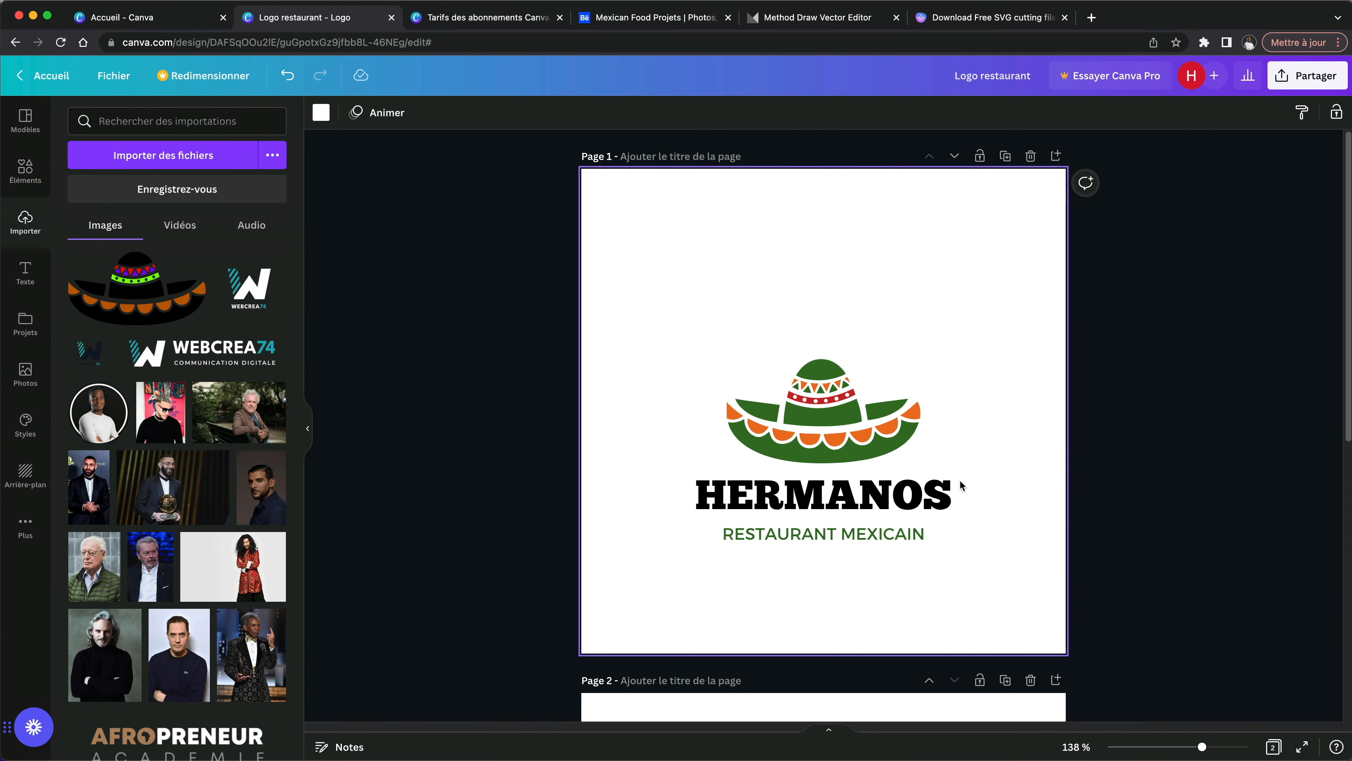
# Step: Enlarge the sombrero to slightly wider than HERMANOS, centre it above, and tighten the spacing of the text lines beneath
pyautogui.click(861, 452)
pyautogui.moveTo(920, 359); pyautogui.dragTo(994, 320)
pyautogui.moveTo(937, 389); pyautogui.dragTo(901, 375)
pyautogui.click(932, 503)
pyautogui.moveTo(935, 513); pyautogui.dragTo(899, 531)
pyautogui.click(978, 571)
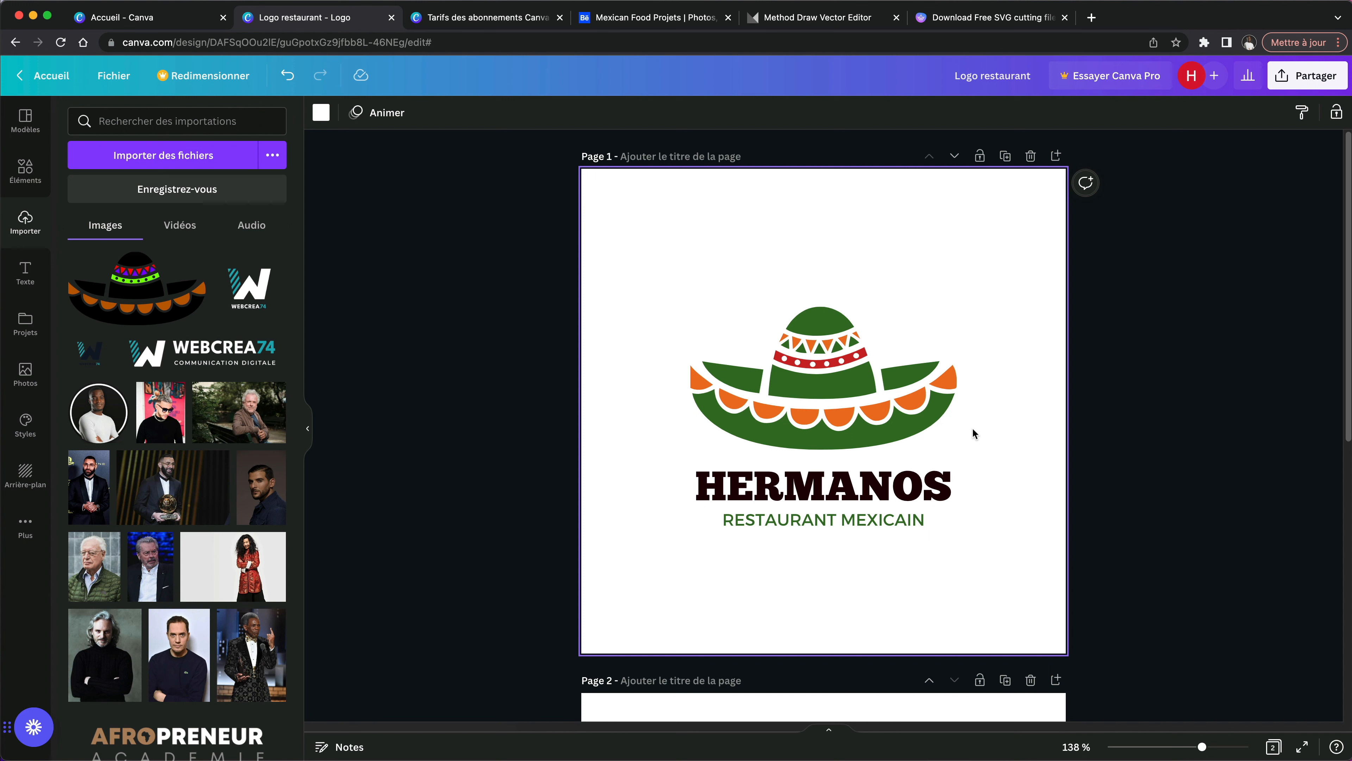
# Step: Preview the page 1 logo on a black background and restore the white background
pyautogui.click(328, 121)
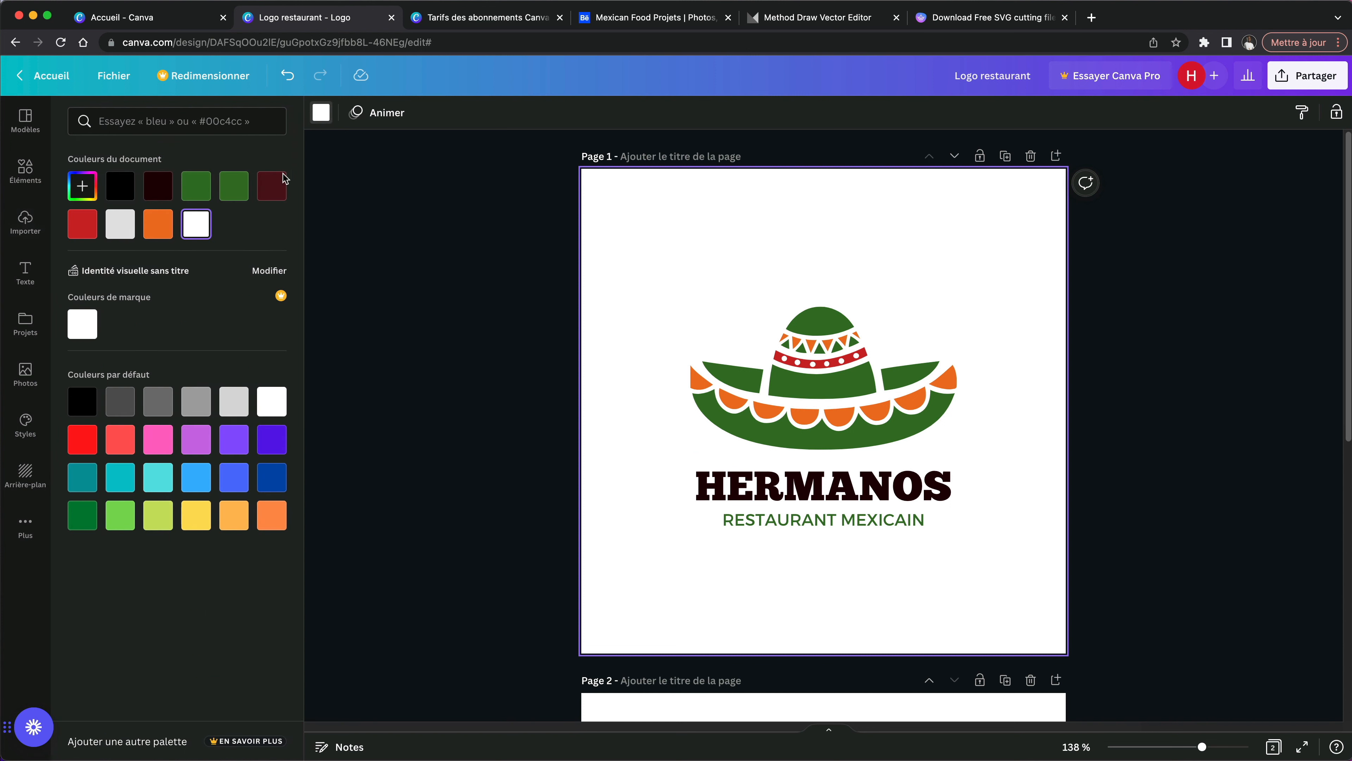
pyautogui.click(111, 184)
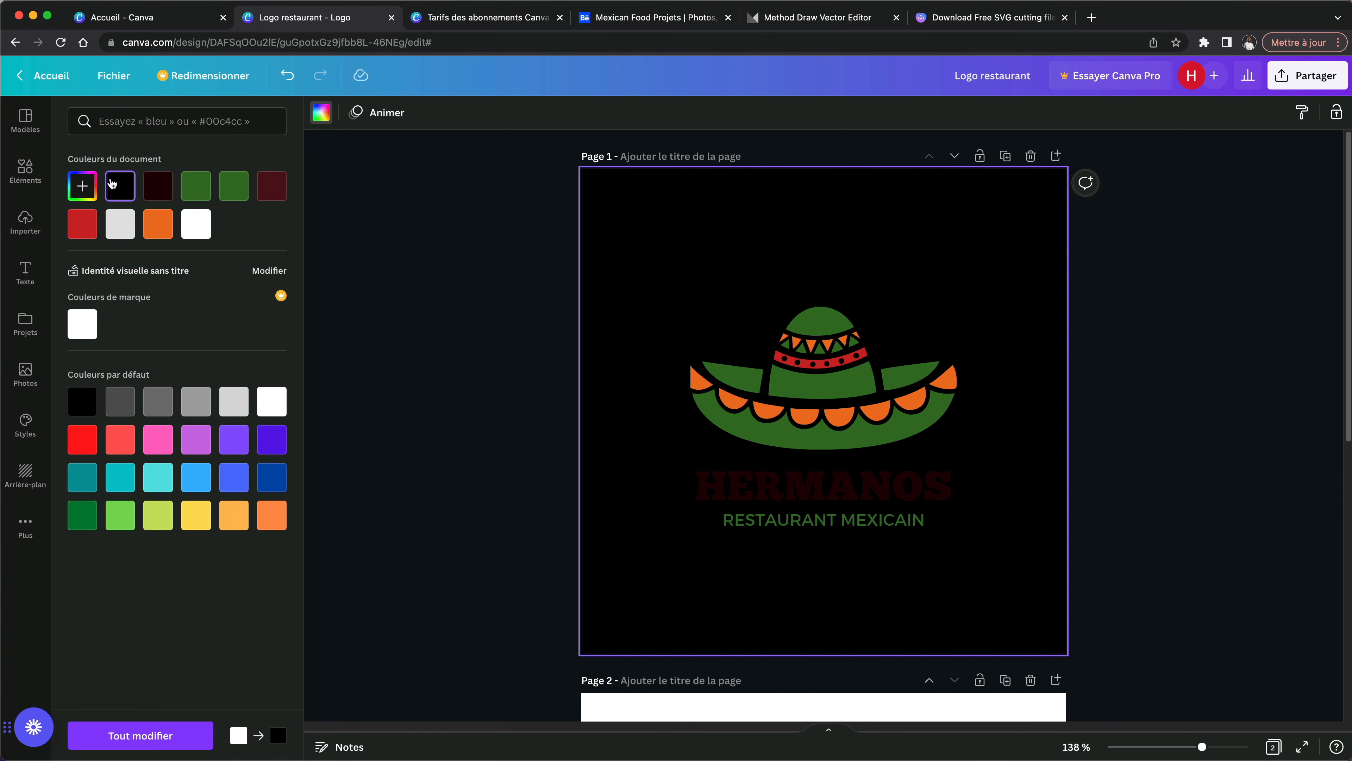
pyautogui.press('super+z')
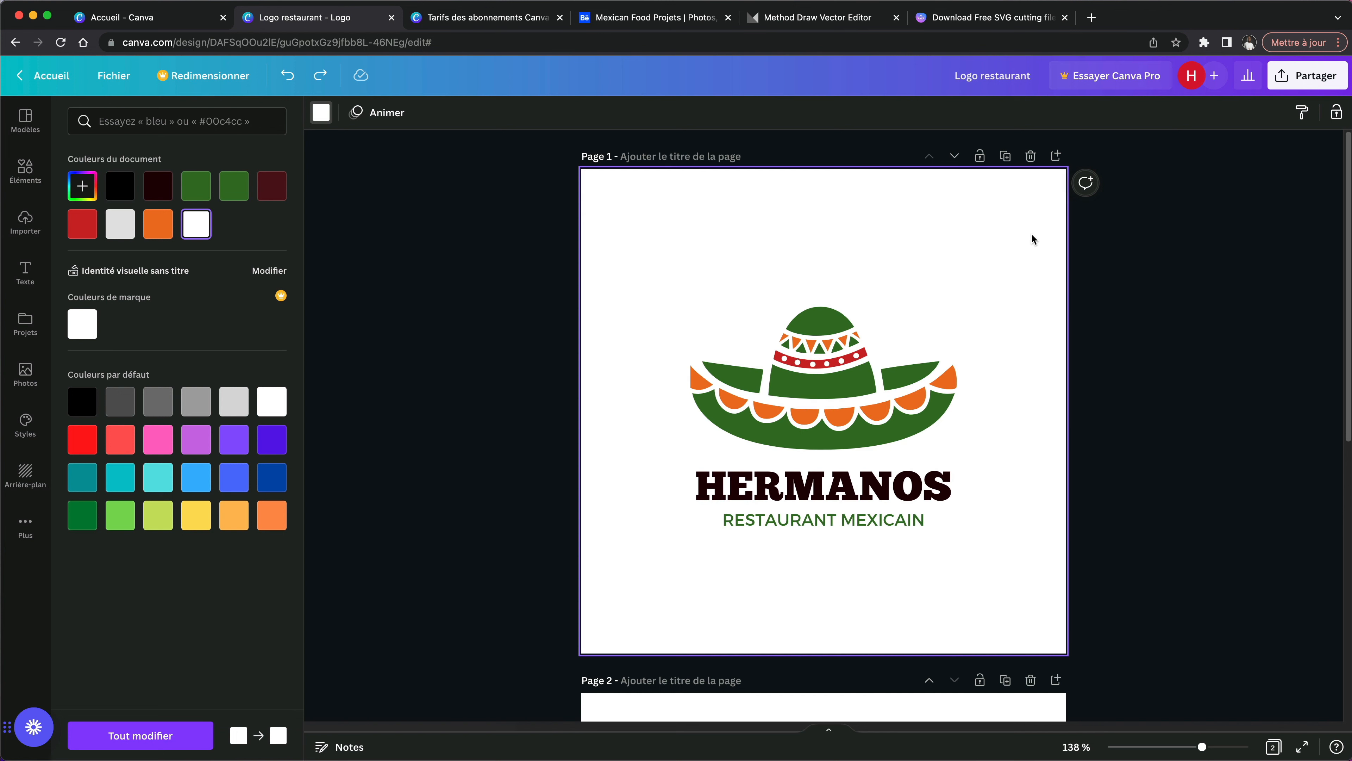
# Step: Title page 1 "Logo 1"
pyautogui.click(1005, 156)
pyautogui.press('super+z')
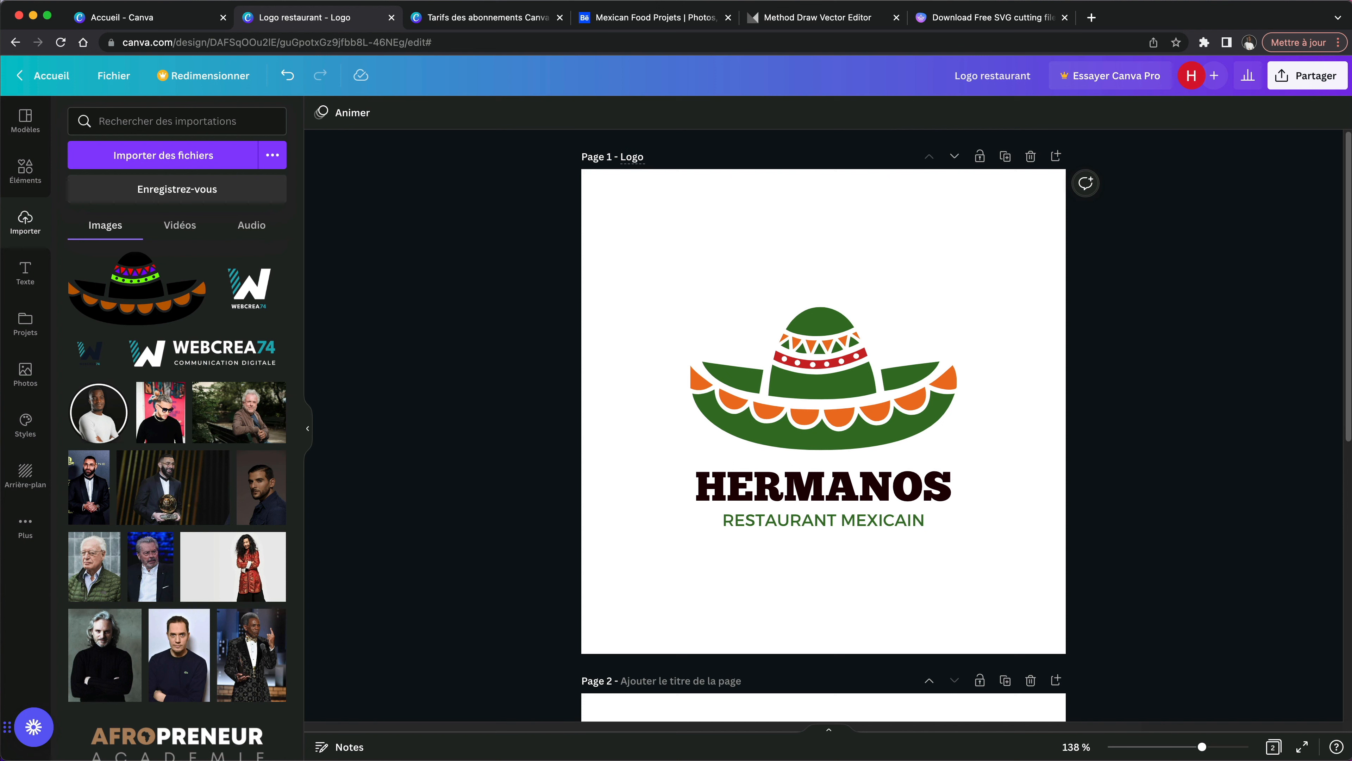
pyautogui.write('1')
pyautogui.click(858, 308)
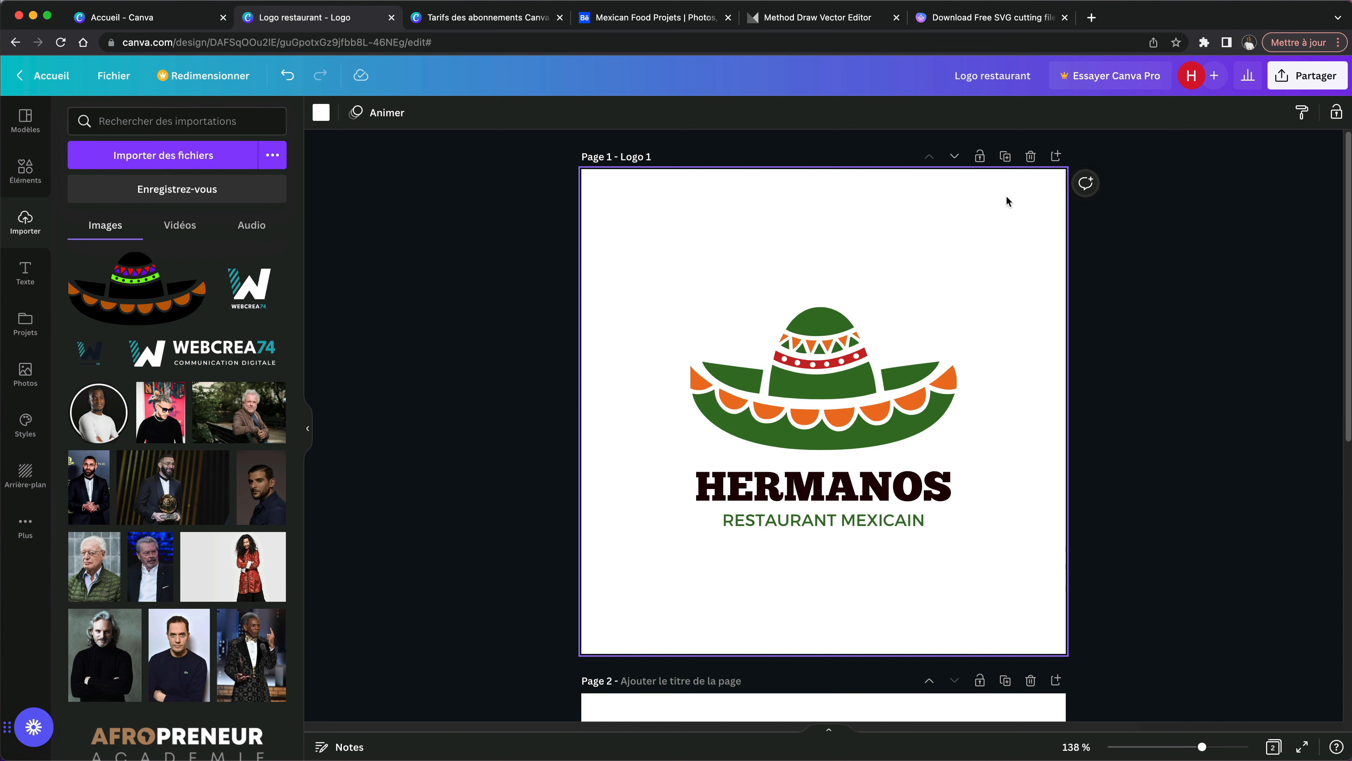
# Step: Duplicate the Logo 1 page and title the copy "Logo 2"
pyautogui.click(1006, 157)
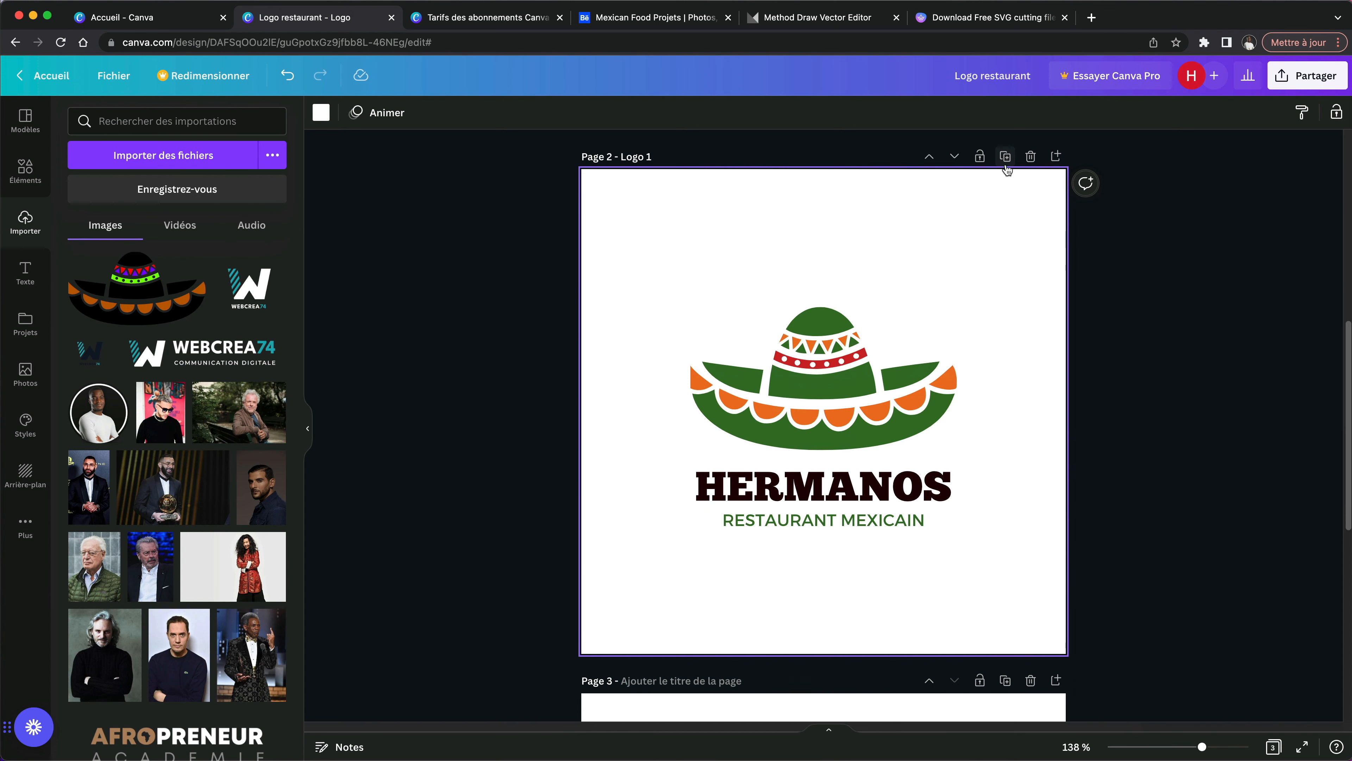
pyautogui.click(653, 157)
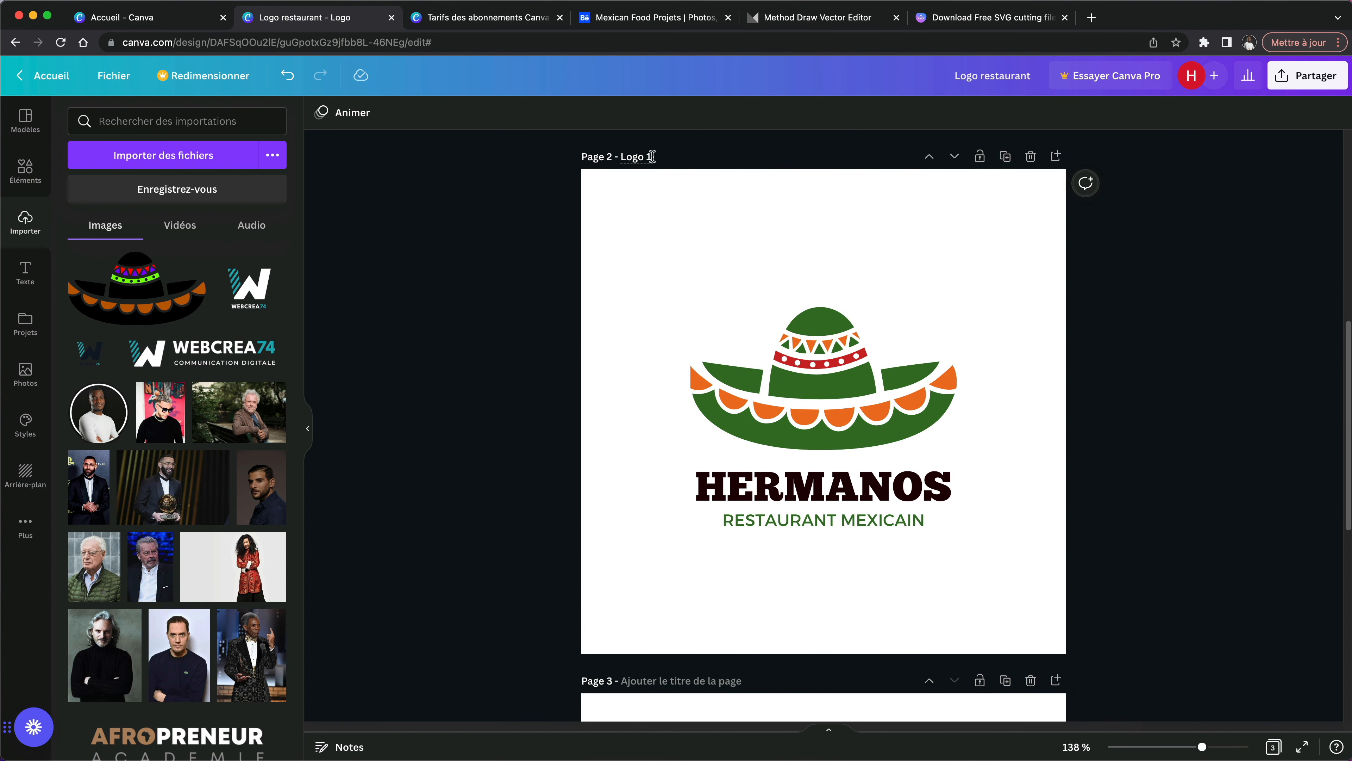
pyautogui.write('2')
pyautogui.click(951, 486)
pyautogui.click(987, 497)
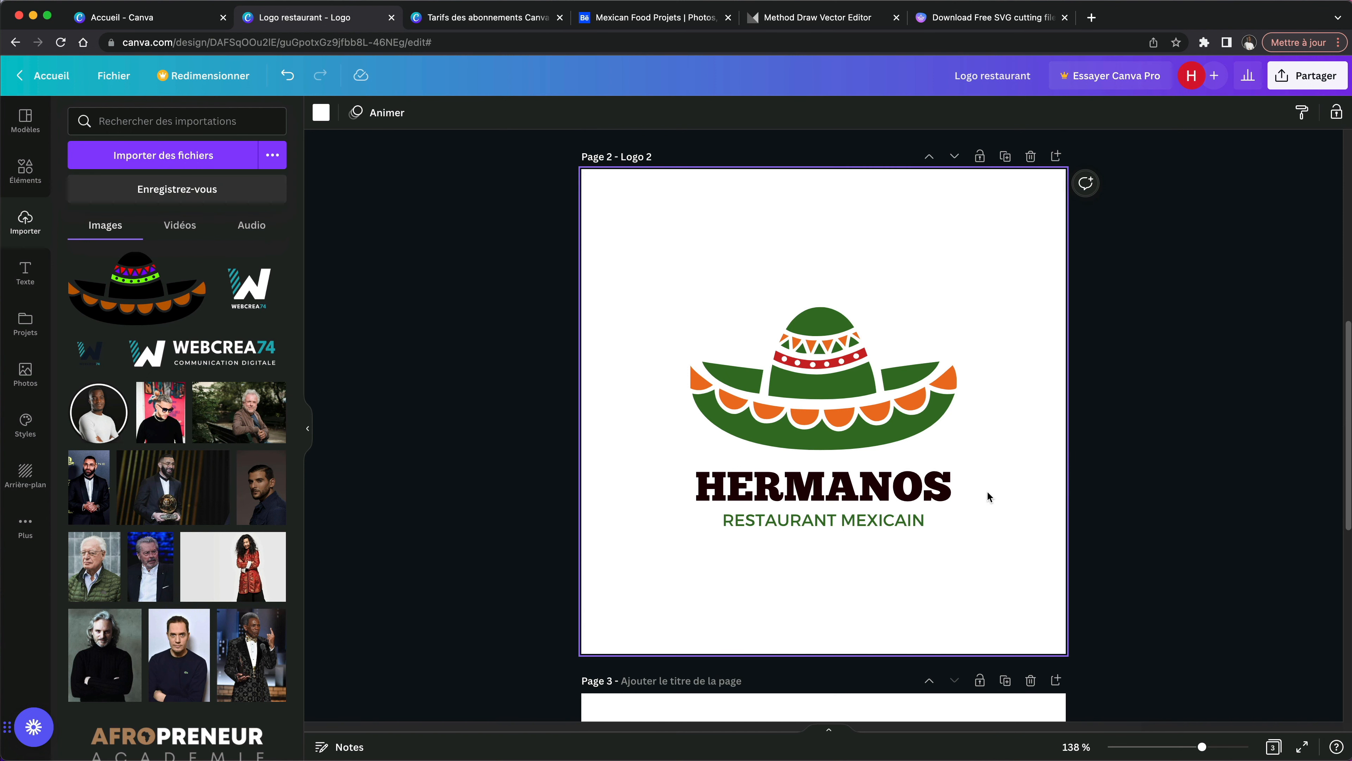
# Step: Change the HERMANOS headline on the Logo 2 page to white
pyautogui.click(915, 491)
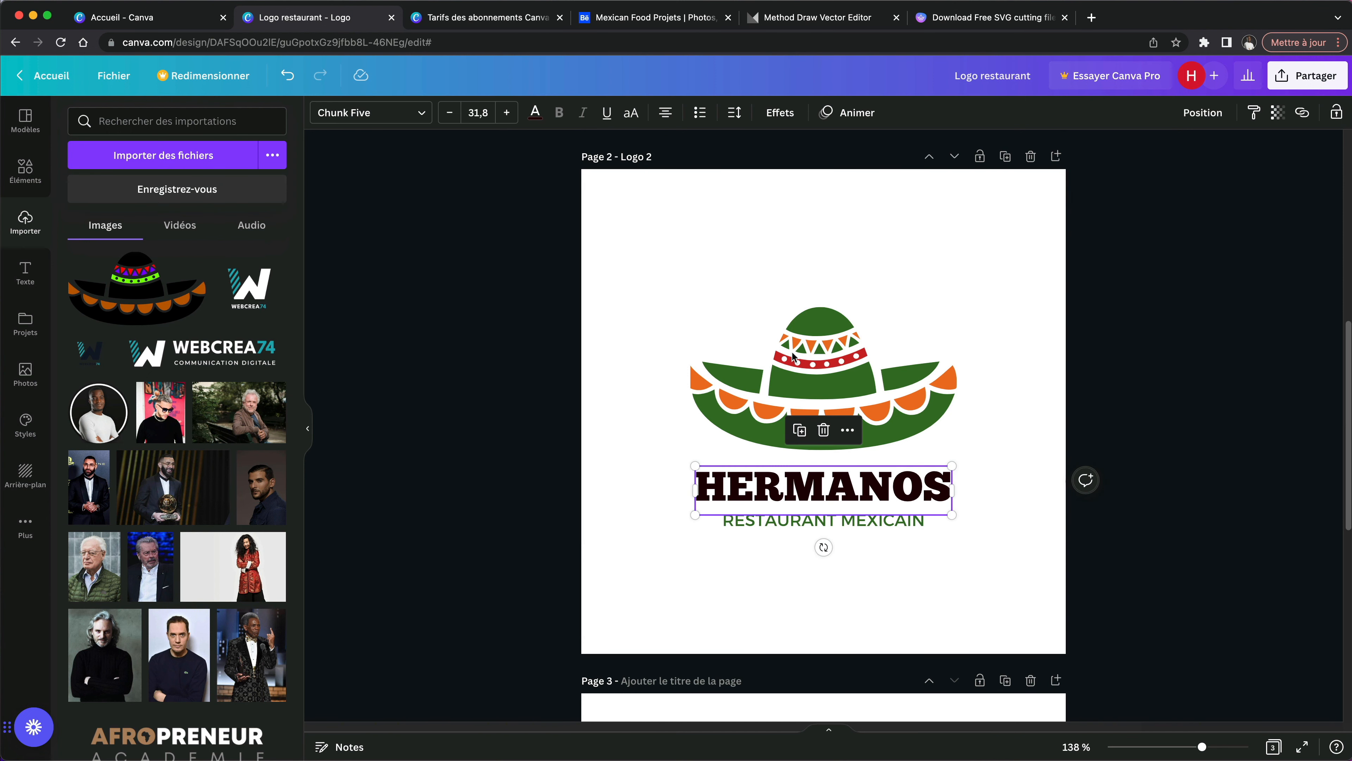
pyautogui.click(535, 112)
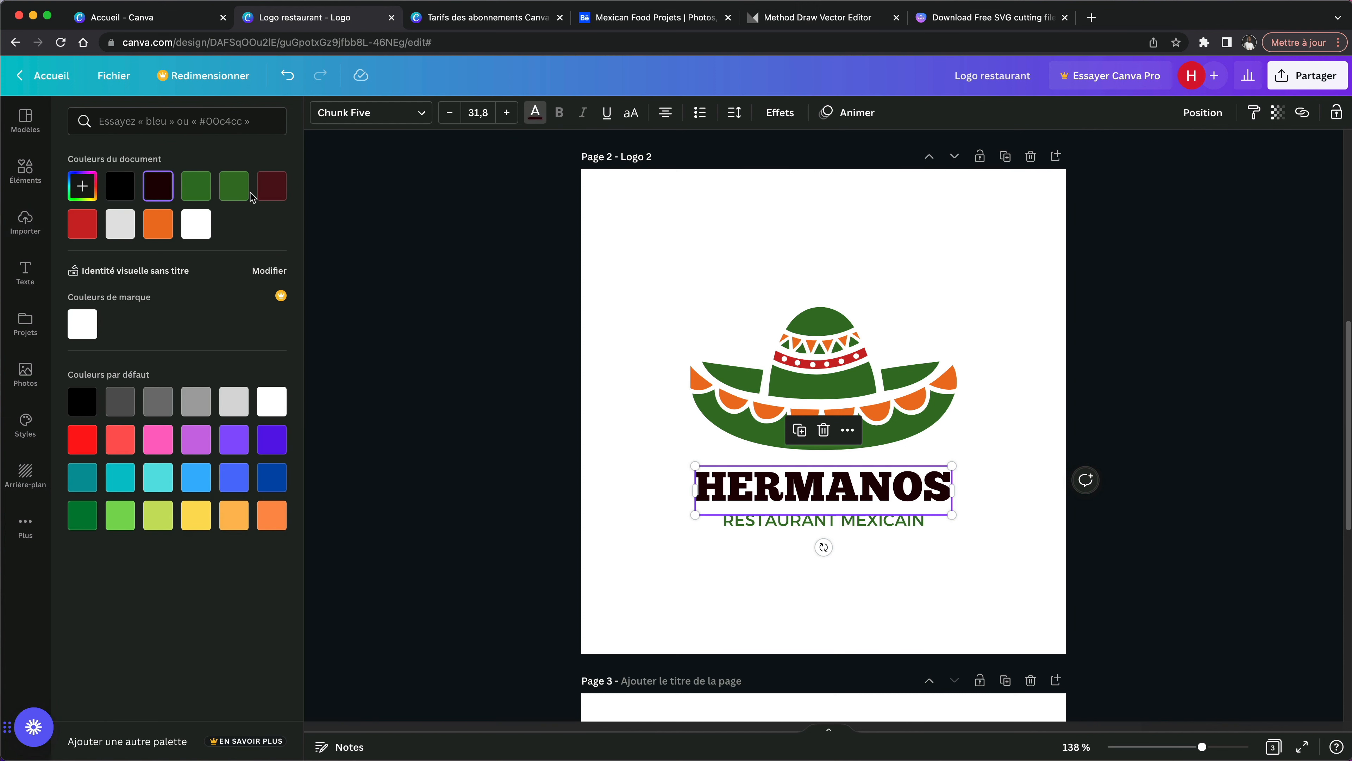
pyautogui.click(204, 226)
pyautogui.click(957, 465)
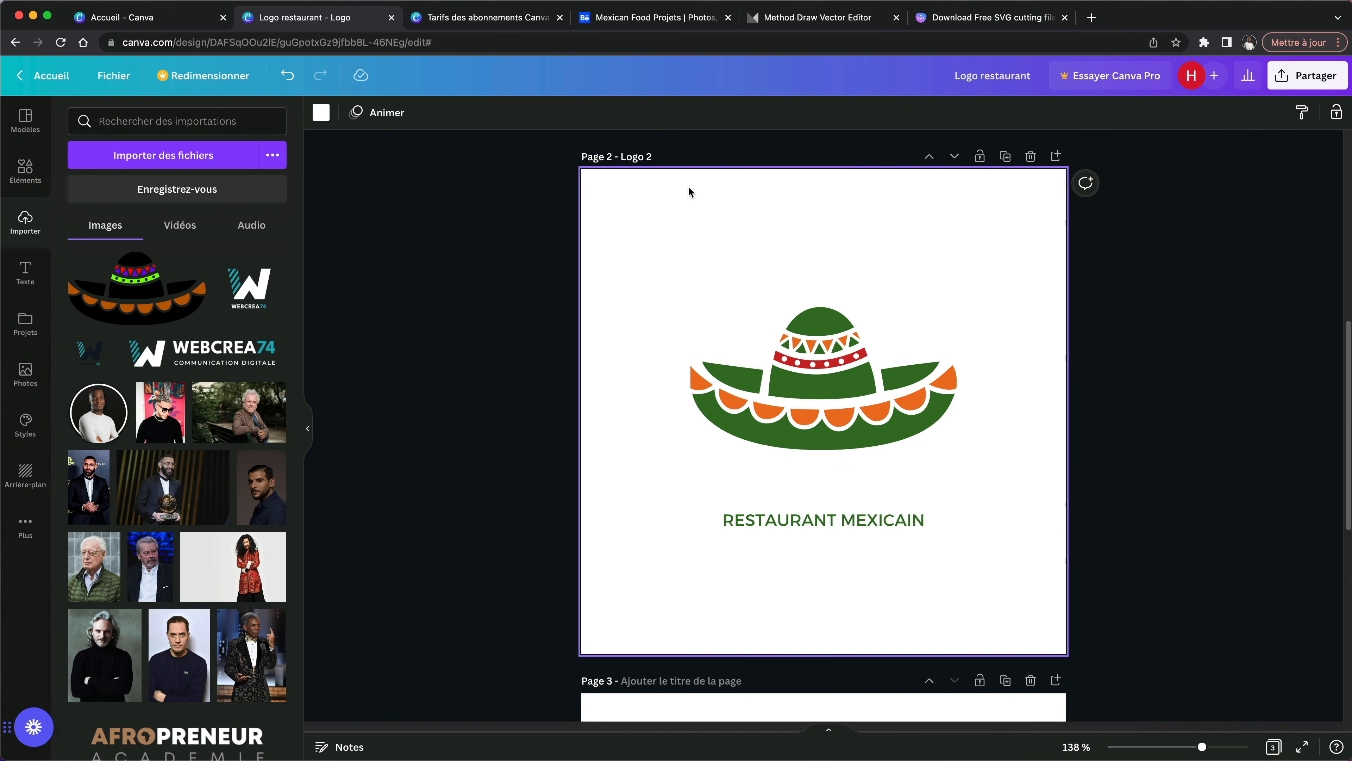
# Step: Preview the Logo 2 page on a black background and undo the background change
pyautogui.click(321, 113)
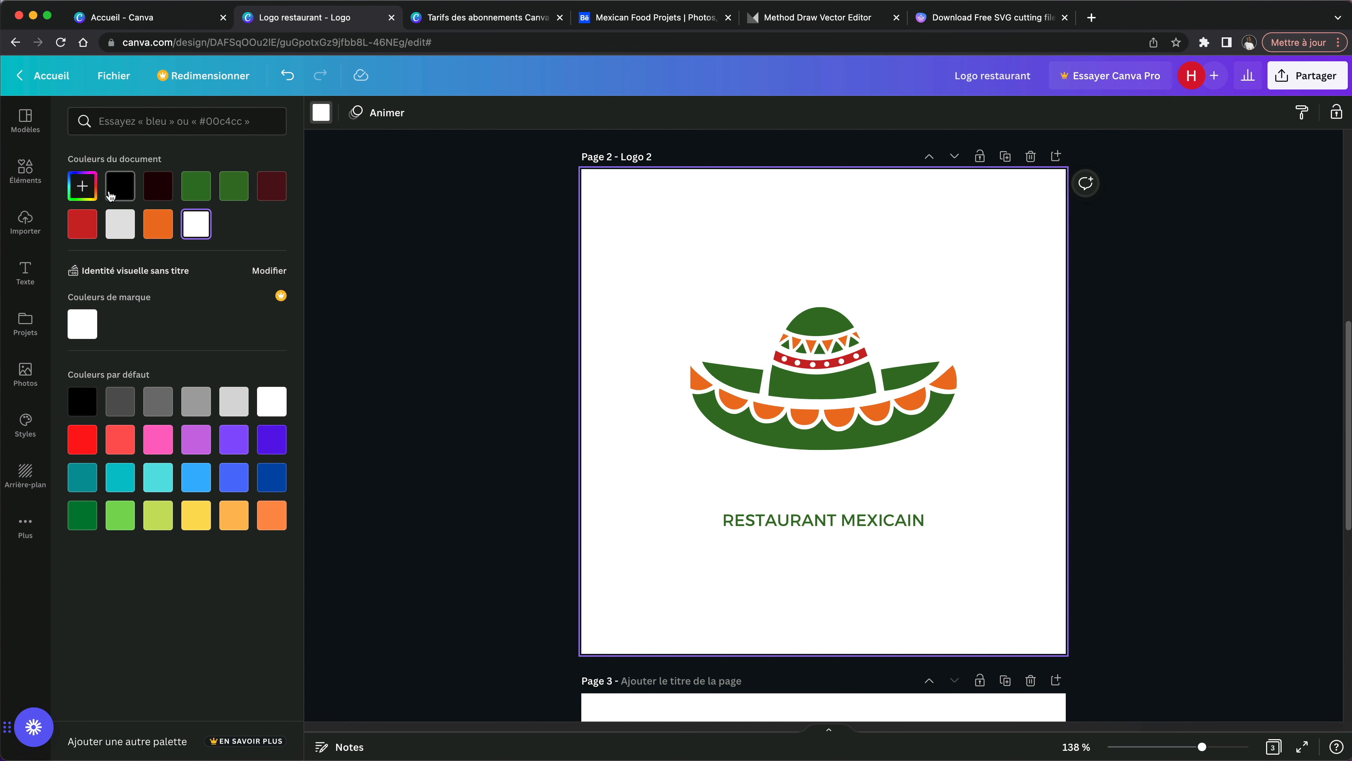
pyautogui.click(114, 191)
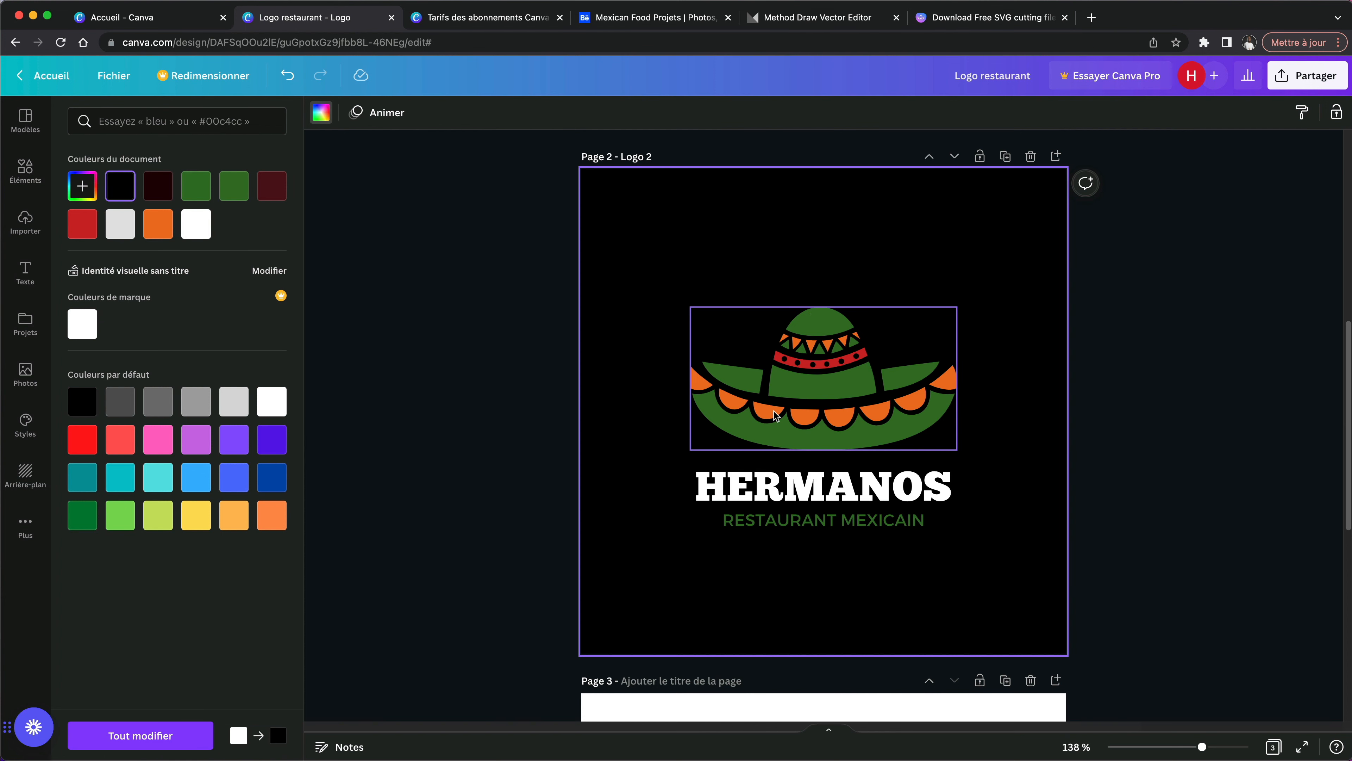
pyautogui.press('super+z')
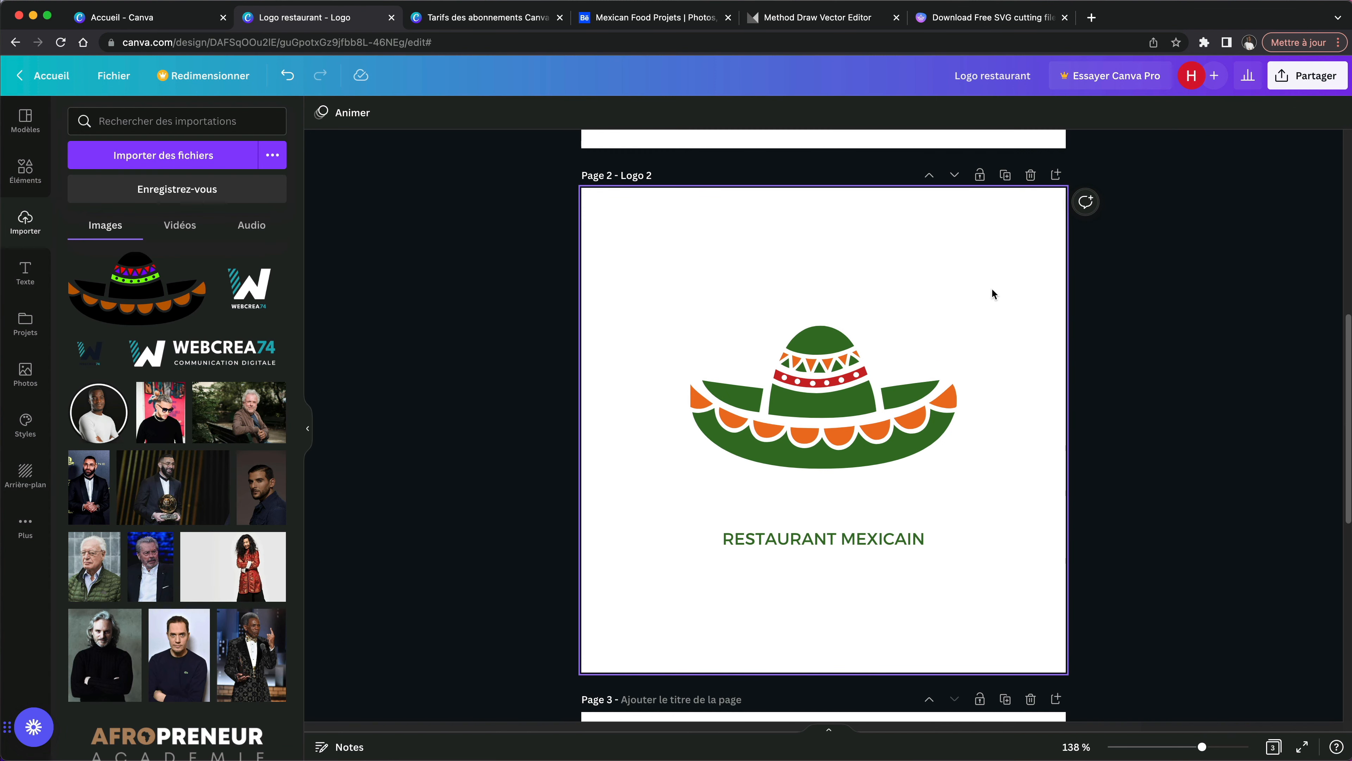
# Step: Duplicate the Logo 2 page and title the copy "Logo 3 BLANC"
pyautogui.click(1008, 174)
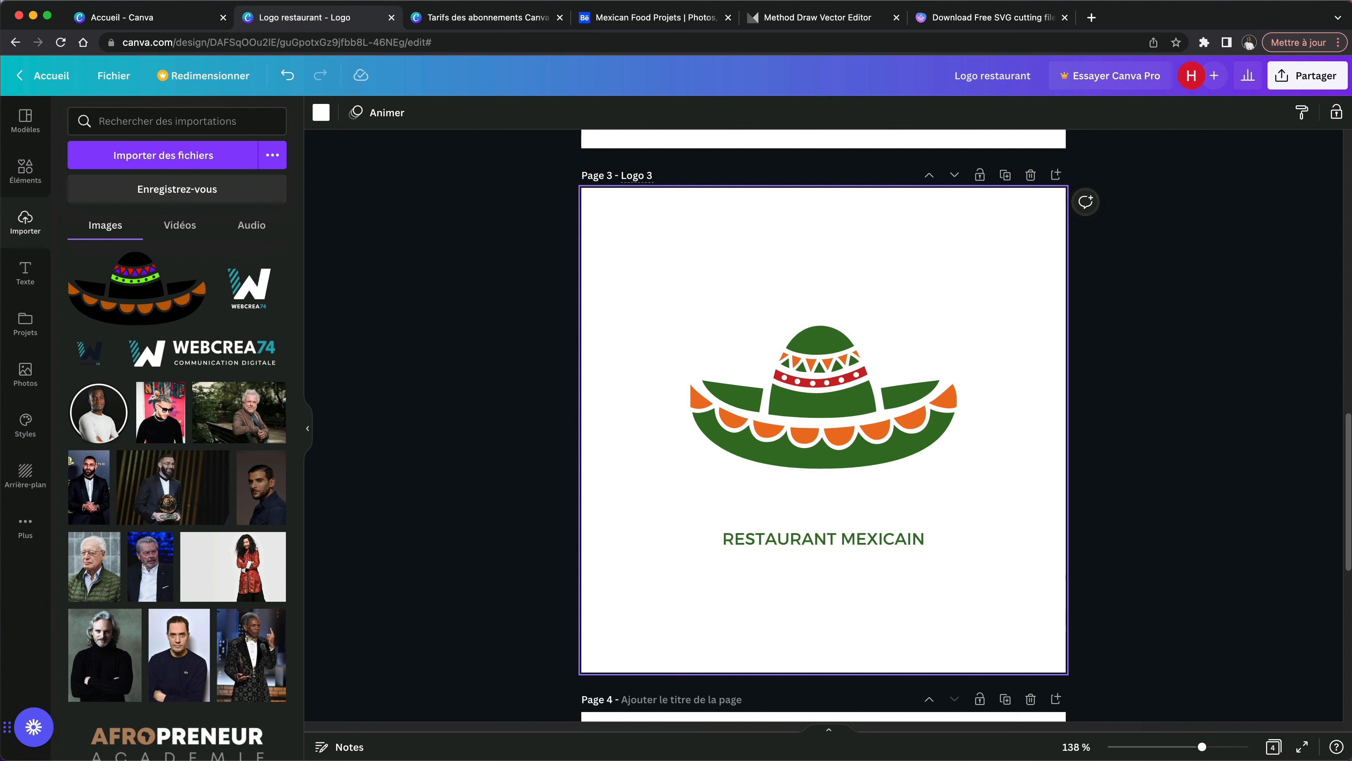
pyautogui.write('BLANC')
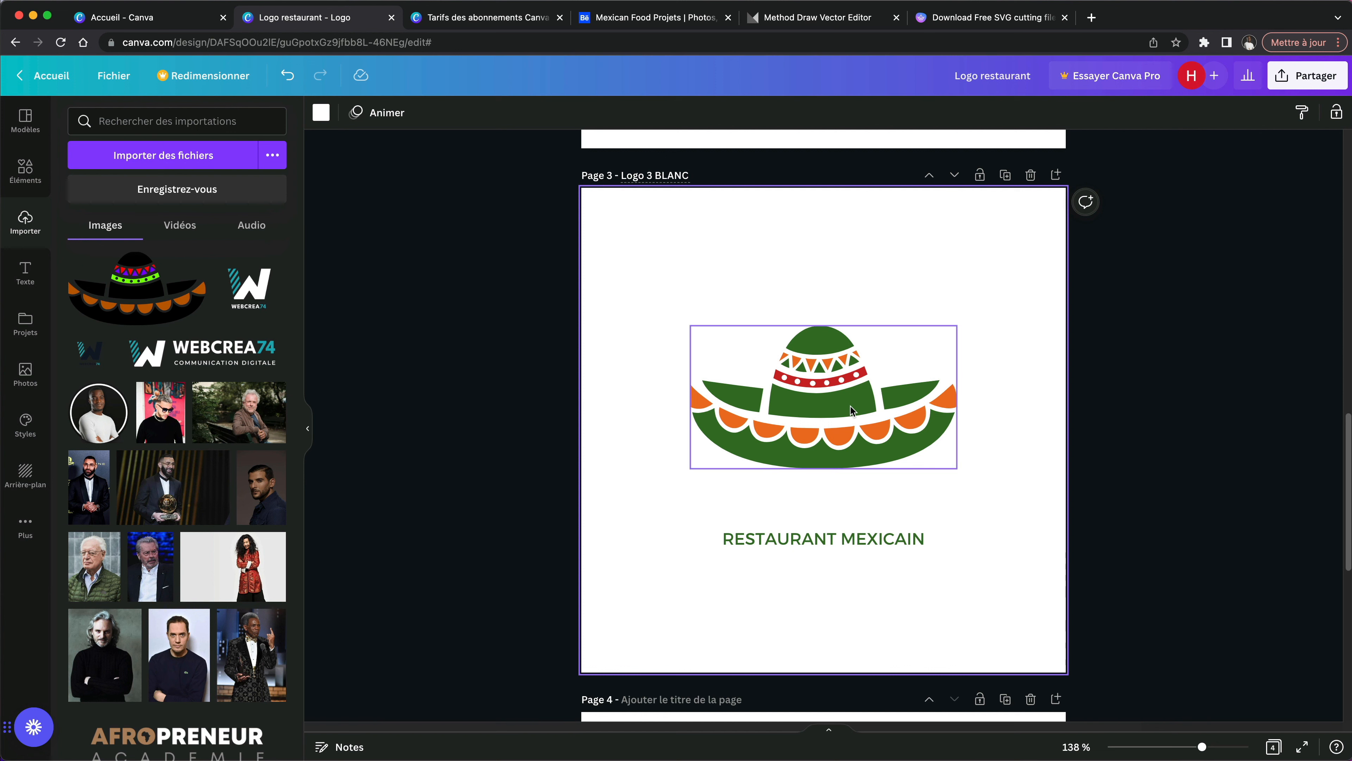
# Step: Recolour both green parts of the sombrero on the Logo 3 BLANC page white
pyautogui.click(867, 420)
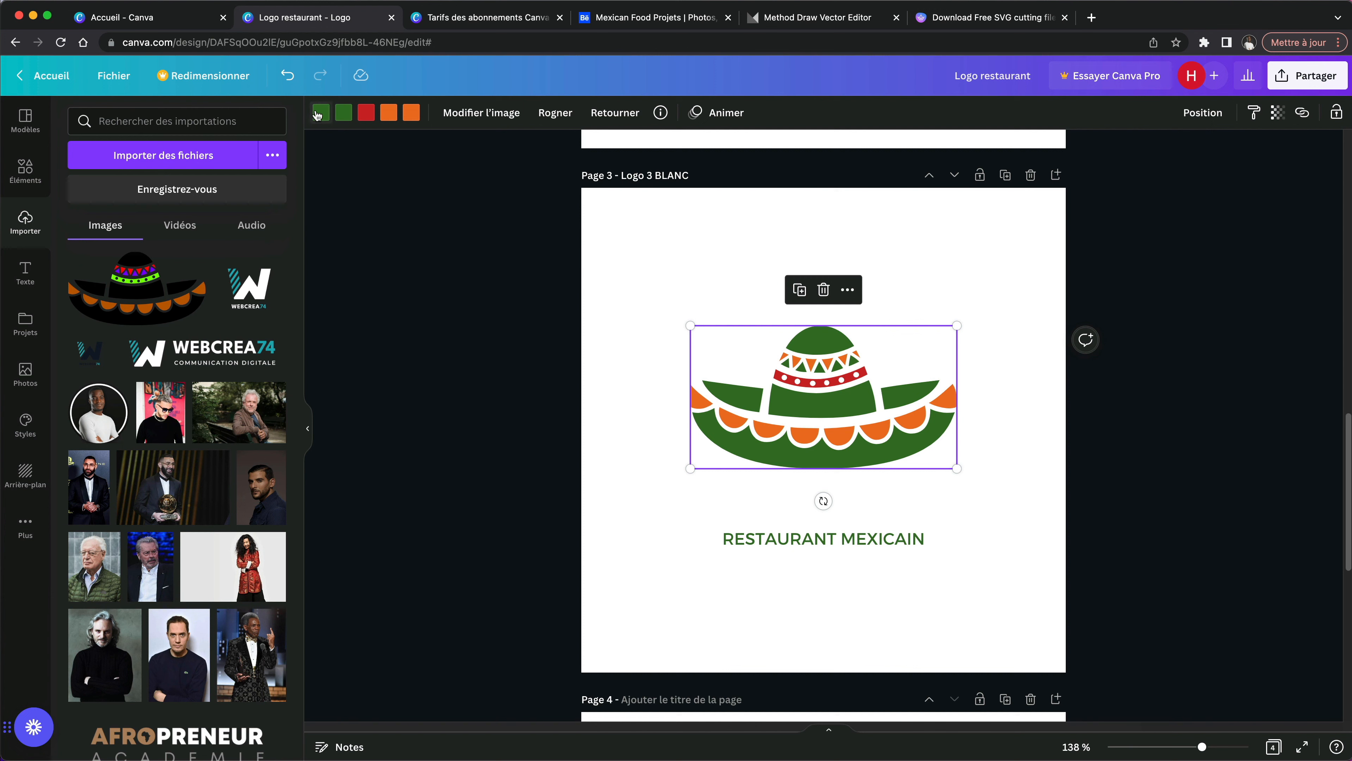
pyautogui.click(321, 112)
pyautogui.click(73, 196)
pyautogui.click(164, 330)
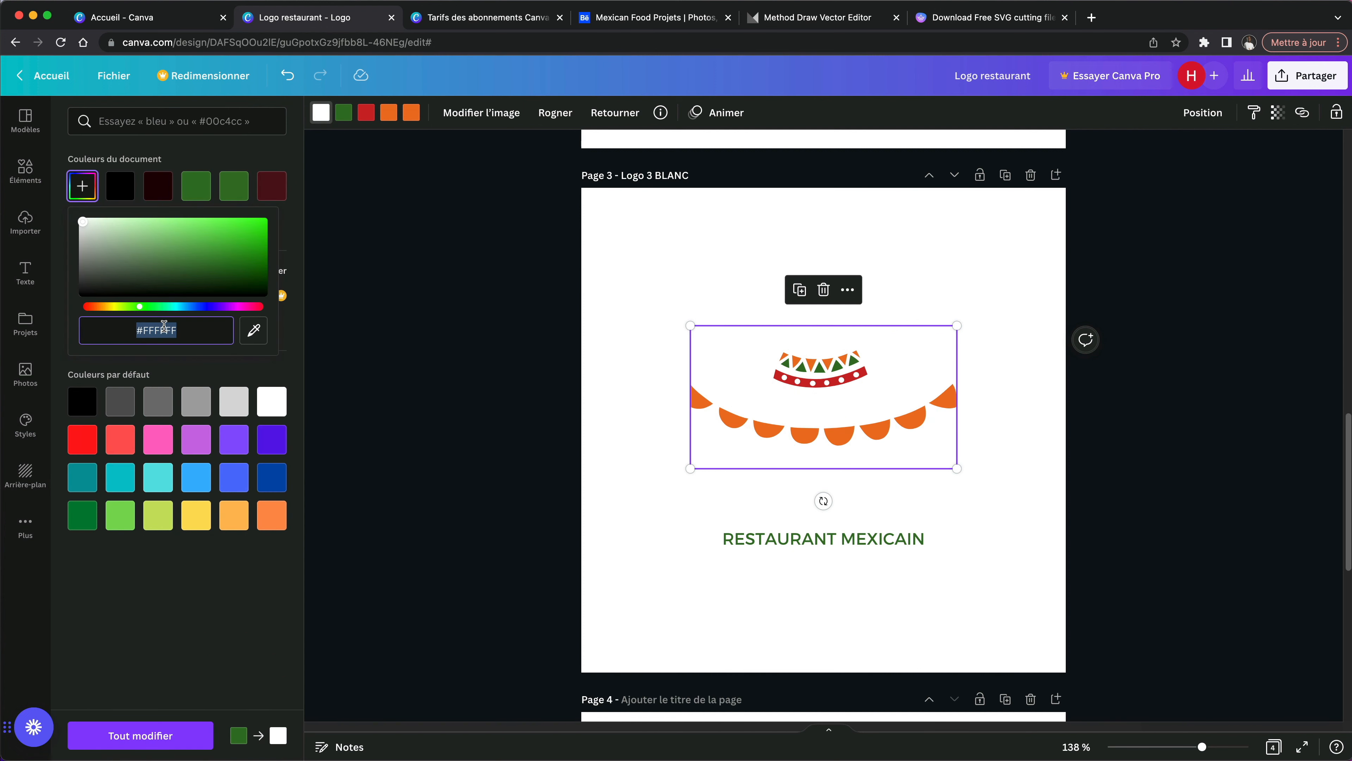
pyautogui.click(345, 114)
pyautogui.click(93, 190)
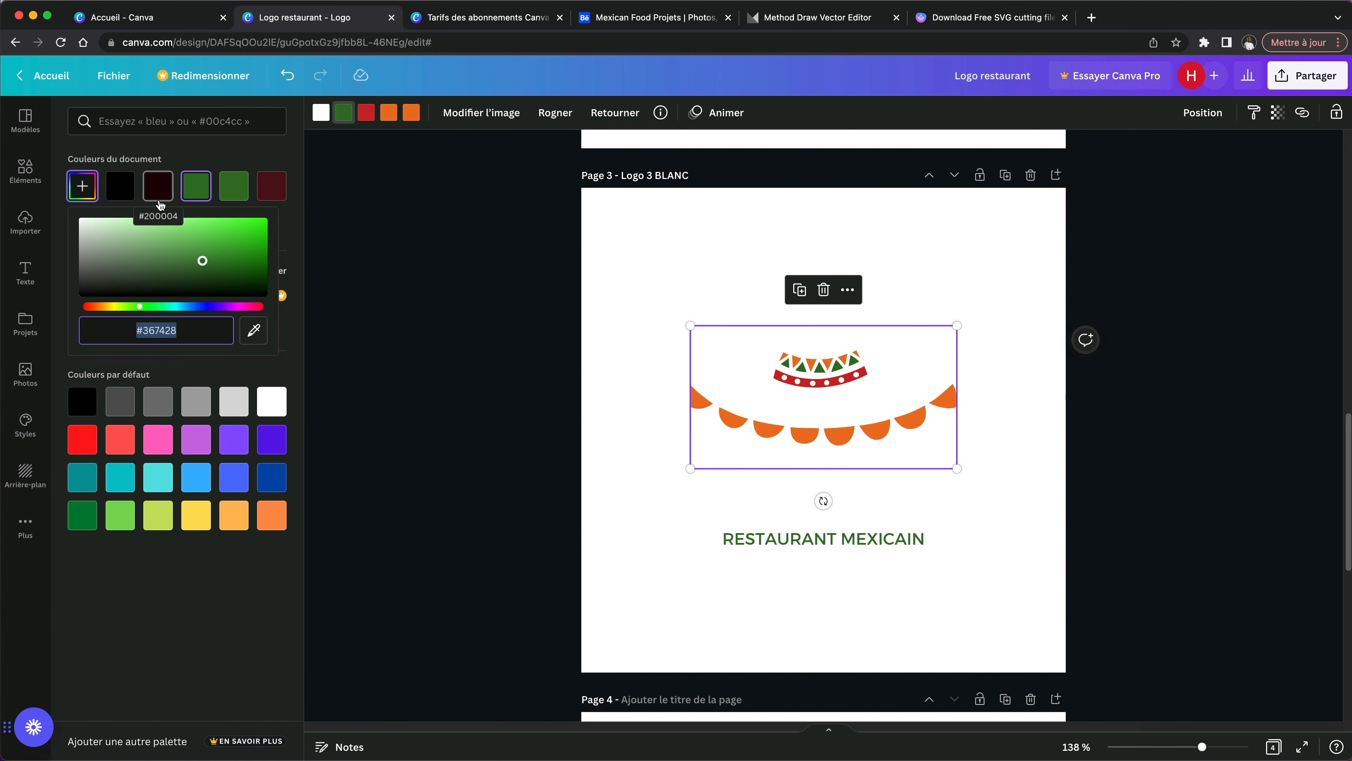
pyautogui.moveTo(203, 259); pyautogui.dragTo(87, 200)
# Step: Recolour the sombrero's red part and both orange parts white
pyautogui.click(366, 113)
pyautogui.click(197, 224)
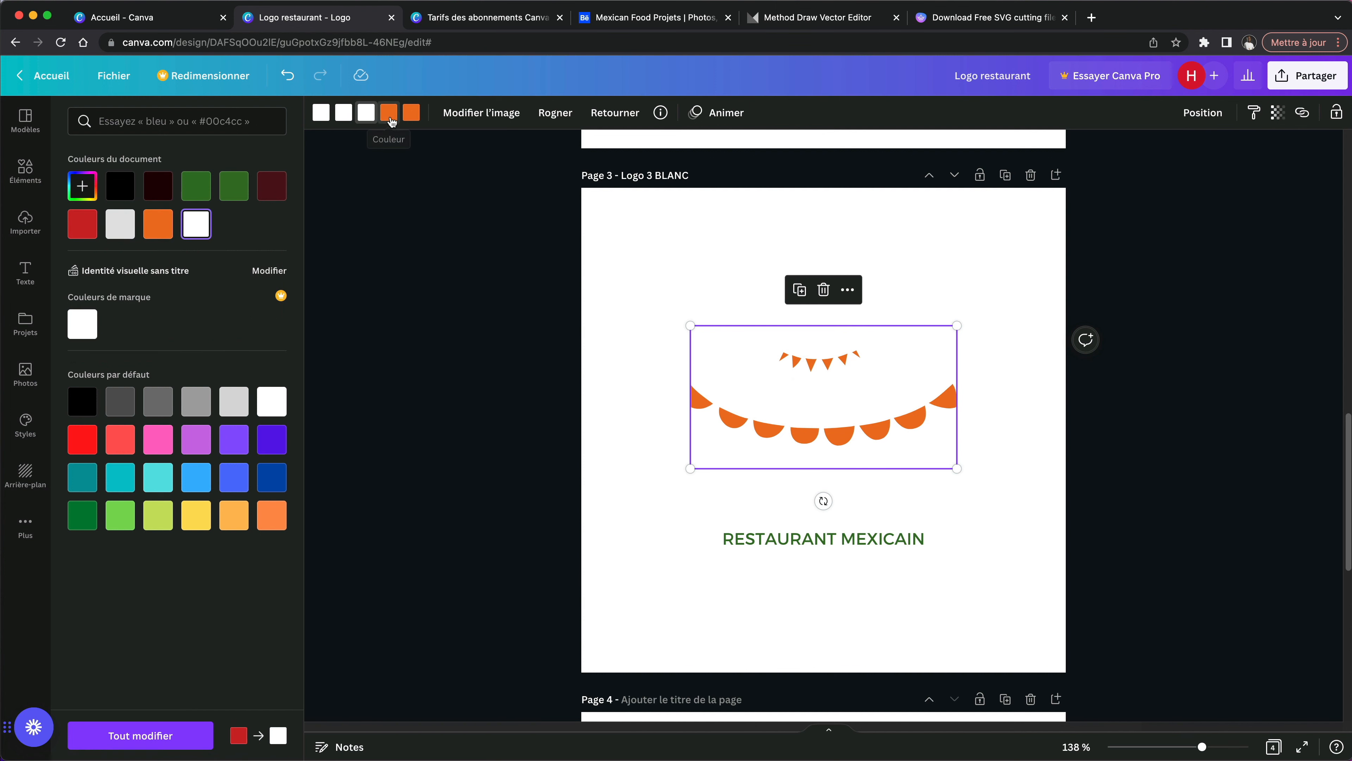
pyautogui.click(389, 113)
pyautogui.click(196, 224)
pyautogui.click(410, 113)
pyautogui.click(411, 112)
pyautogui.click(196, 225)
# Step: Change the "RESTAURANT MEXICAIN" tagline on the Logo 3 BLANC page to white
pyautogui.click(824, 539)
pyautogui.click(536, 111)
pyautogui.click(196, 224)
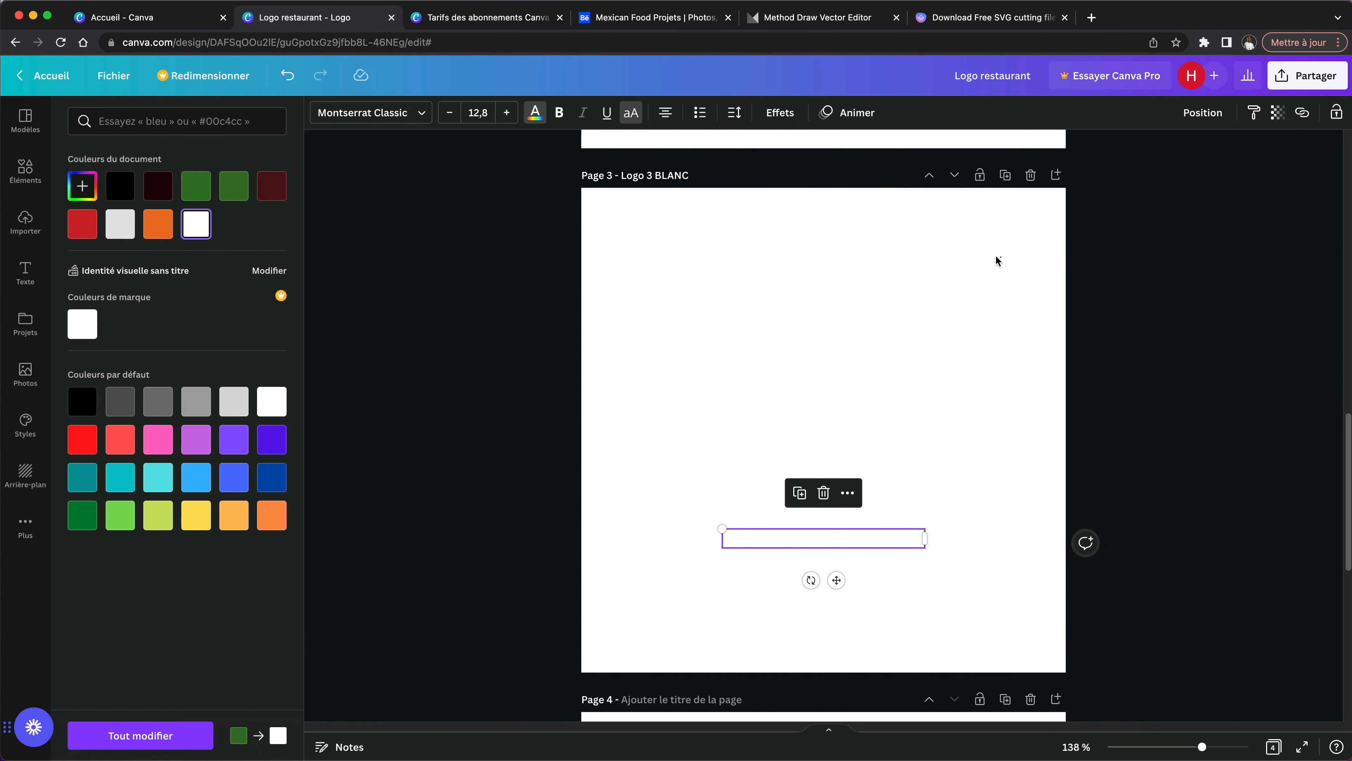
pyautogui.press('Escape')
# Step: Preview the all-white logo on a black background and undo the background change
pyautogui.click(628, 191)
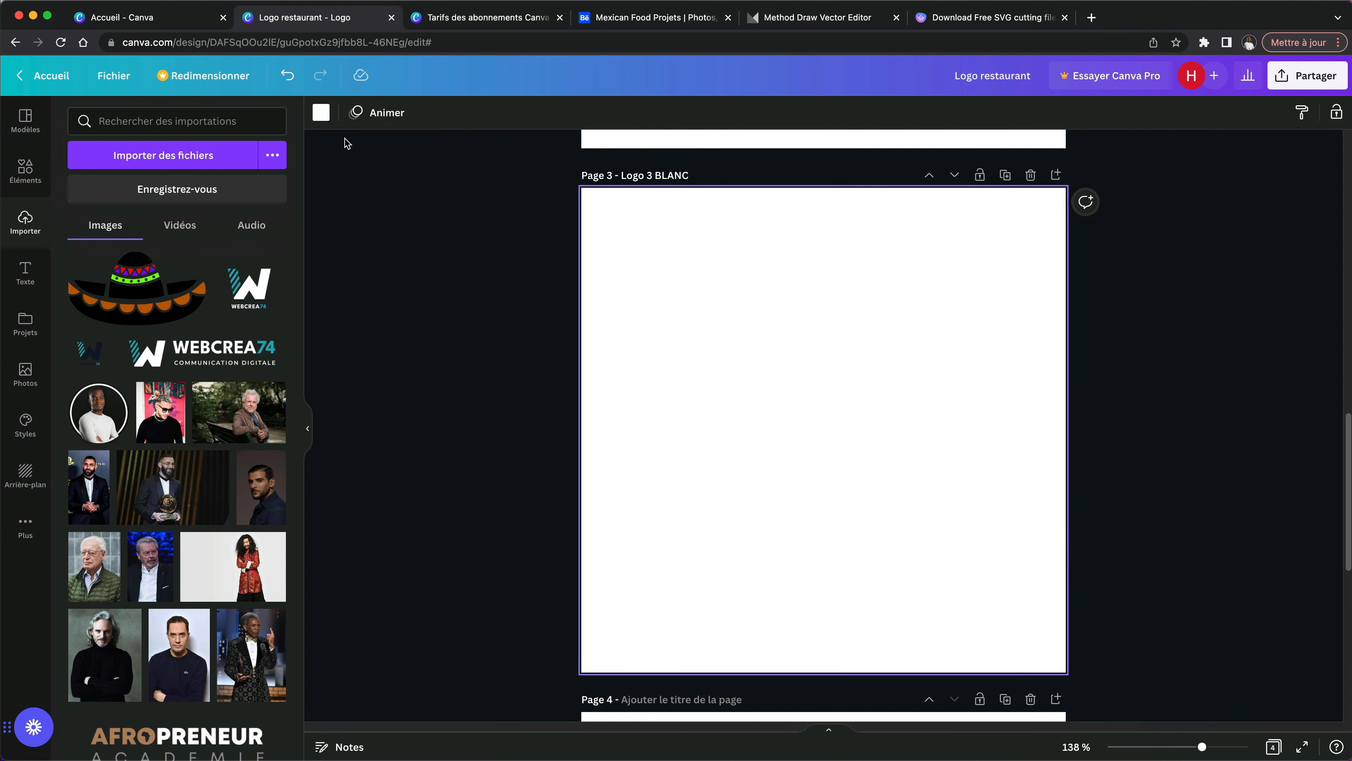
pyautogui.click(321, 113)
pyautogui.click(126, 198)
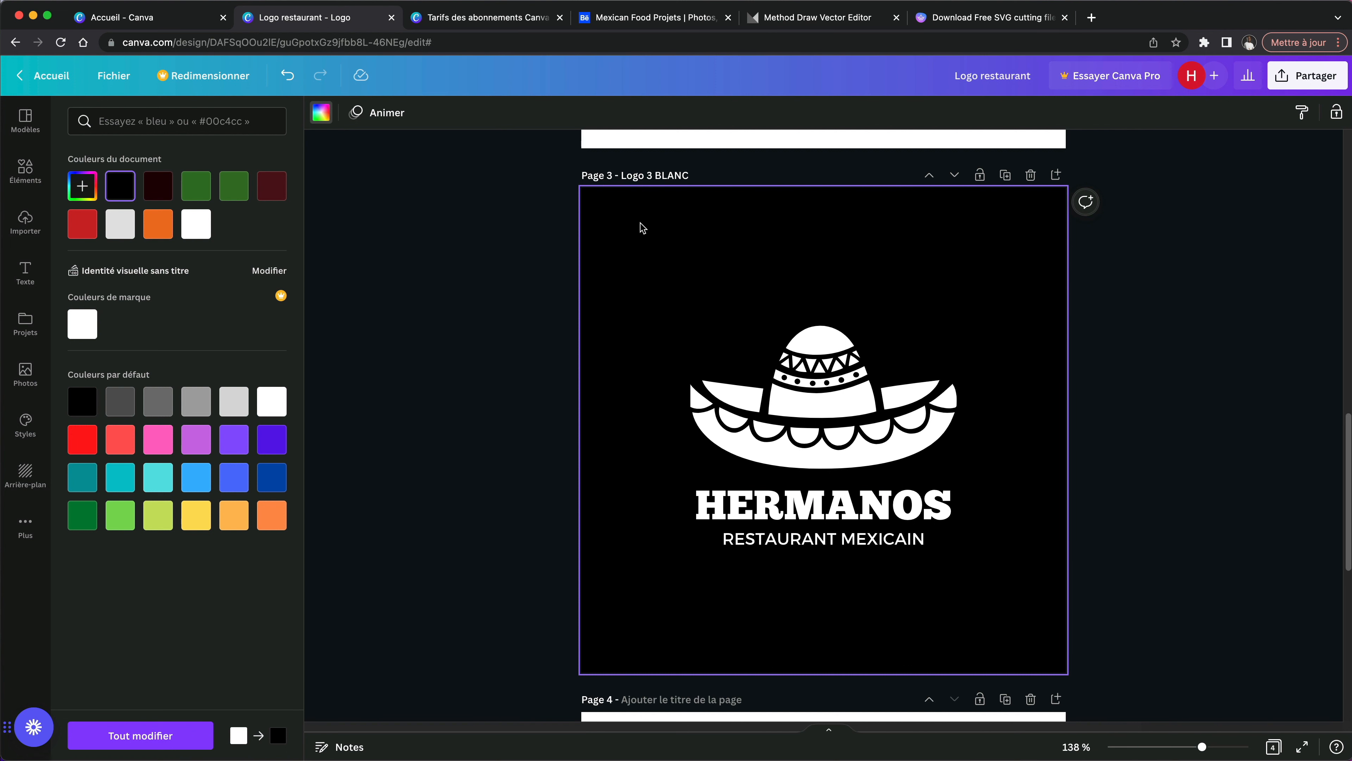
pyautogui.press('super+z')
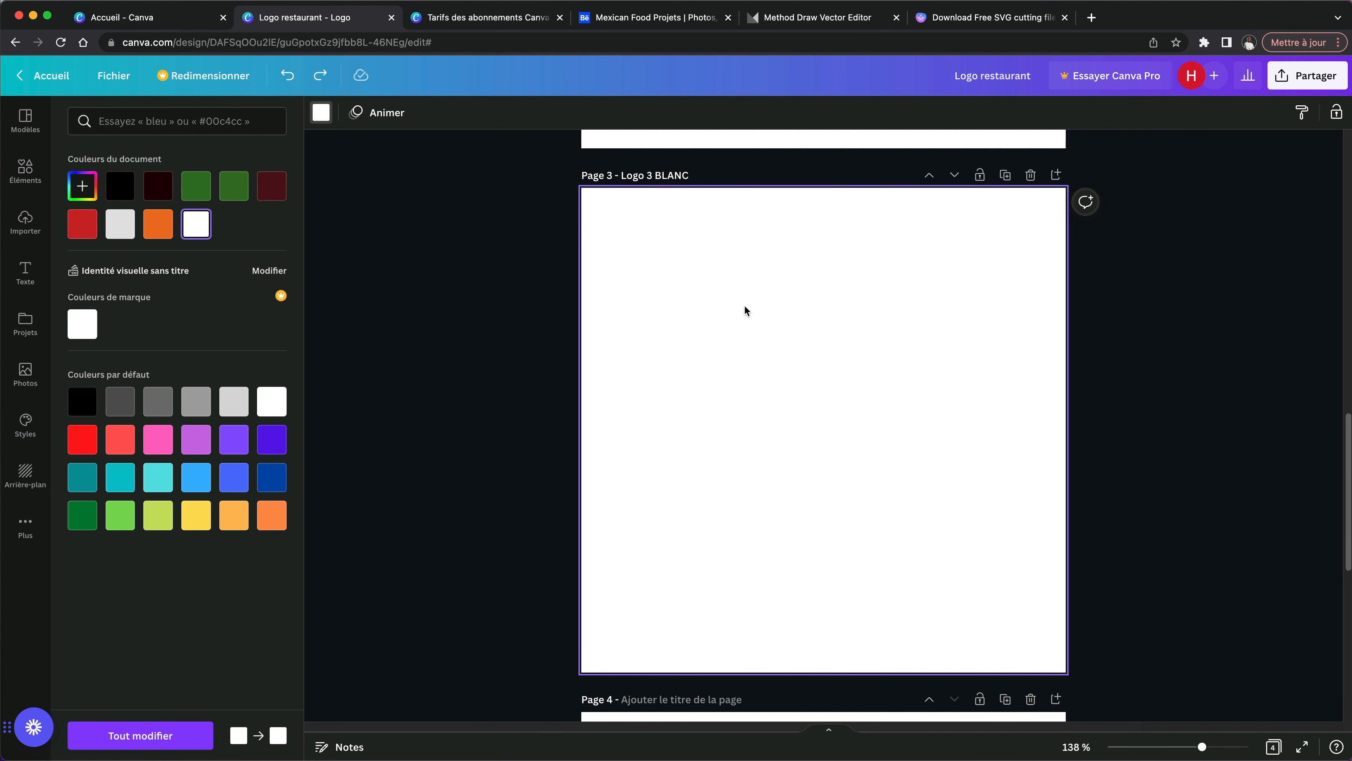
# Step: Review the logo variant pages and the brand colours on the reference page
pyautogui.scroll(15, 819, 360)
pyautogui.scroll(-15, 819, 361)
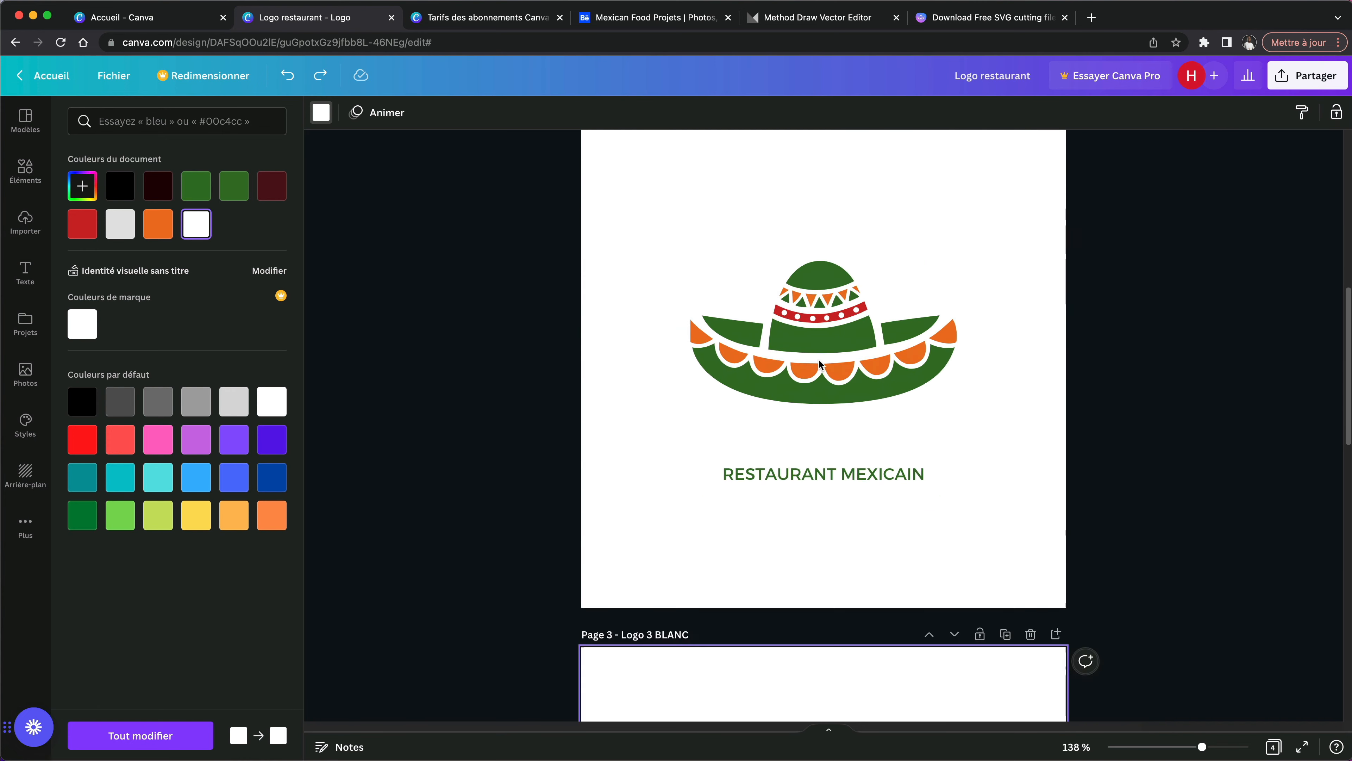
pyautogui.scroll(-3, 818, 363)
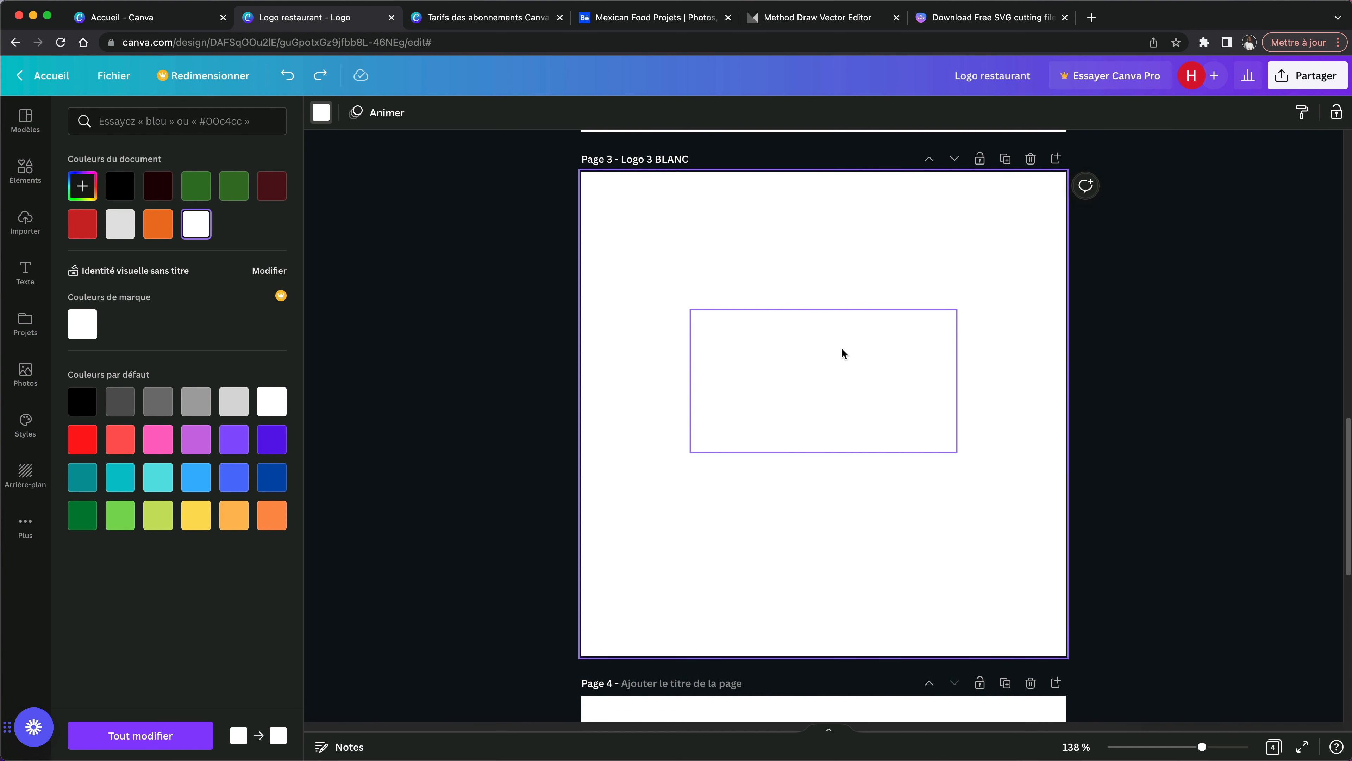
pyautogui.scroll(-10, 841, 355)
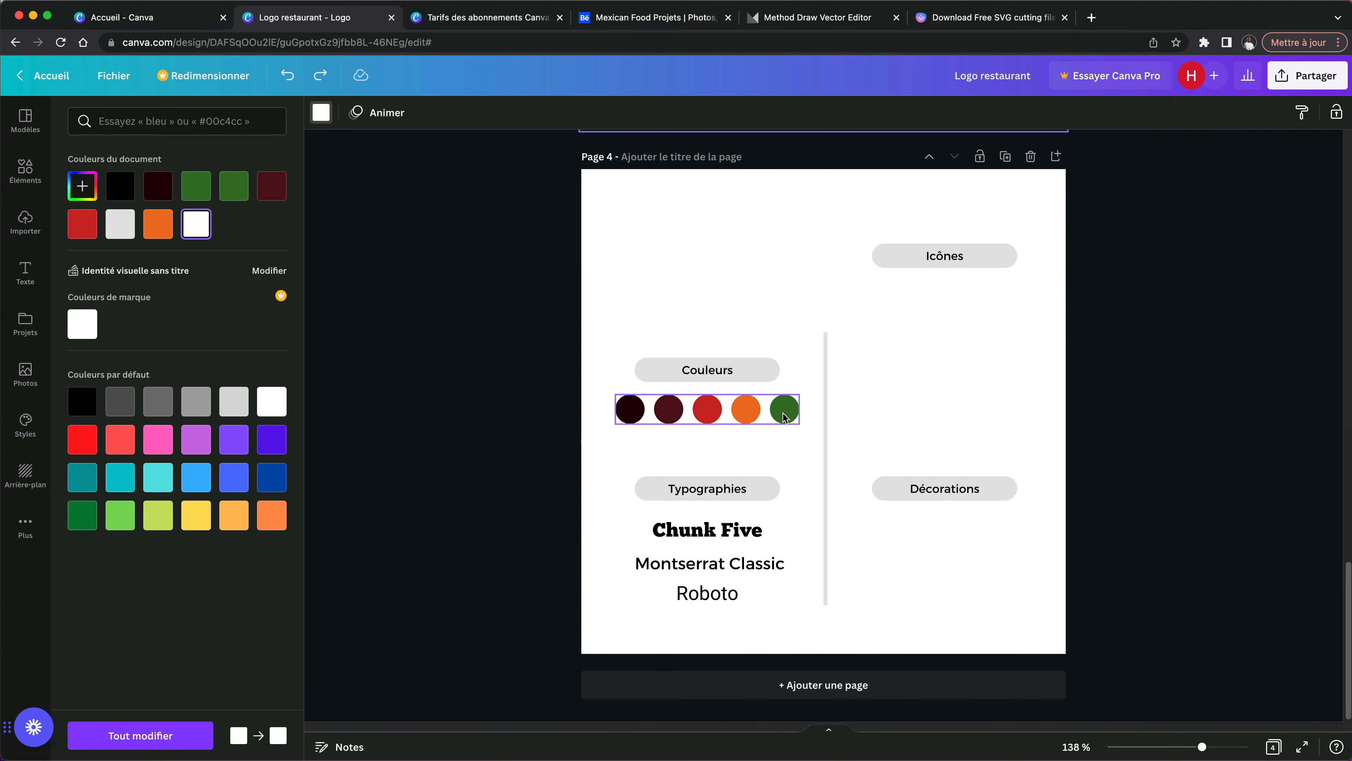
pyautogui.scroll(10, 836, 368)
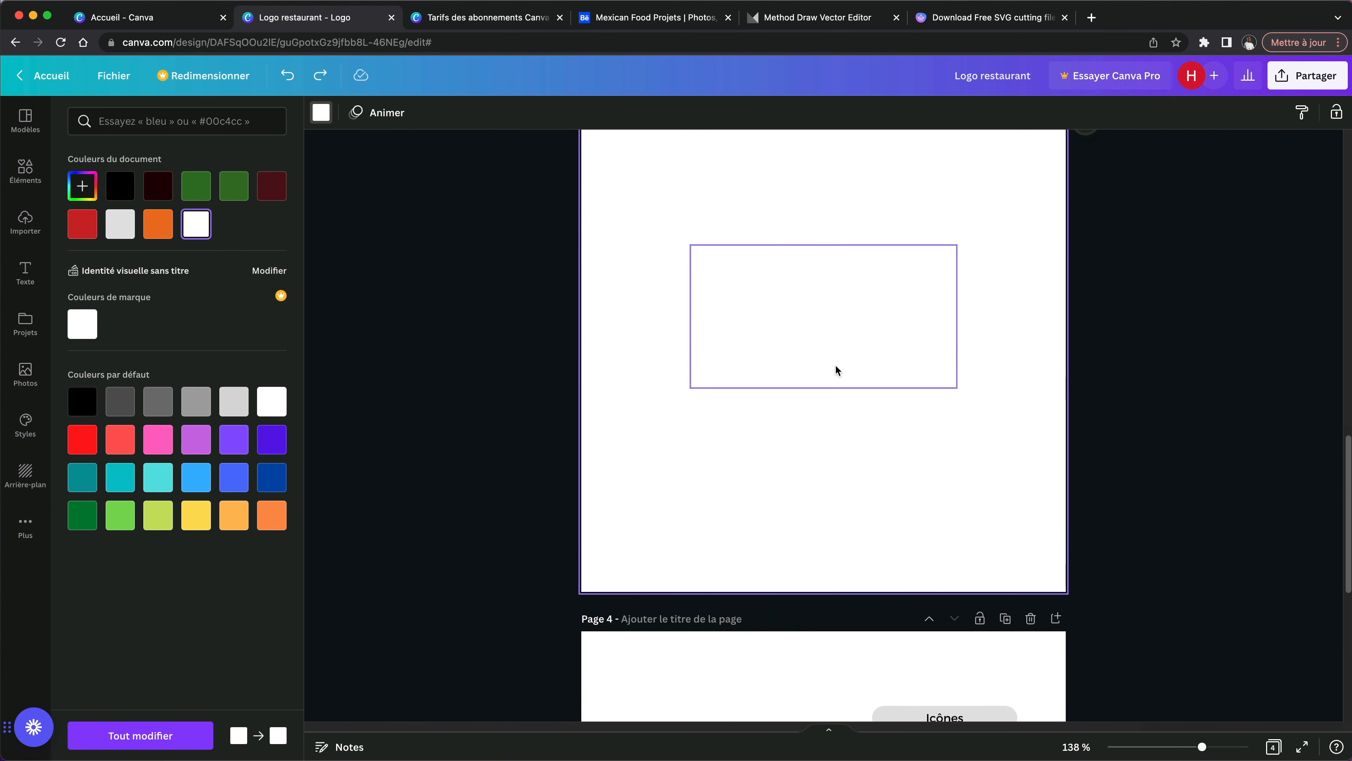
pyautogui.scroll(5, 836, 369)
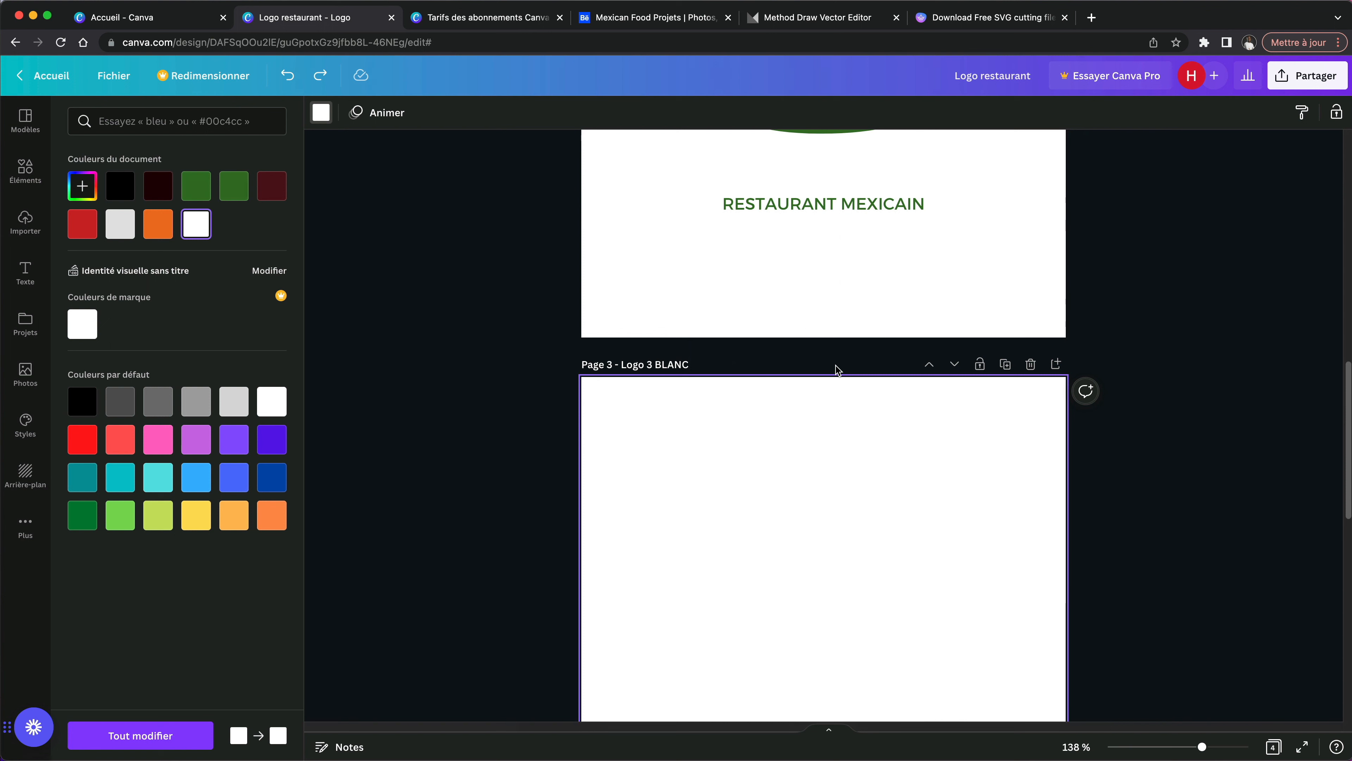
pyautogui.scroll(-1, 837, 368)
pyautogui.scroll(5, 842, 371)
pyautogui.scroll(-7, 842, 372)
pyautogui.scroll(-5, 843, 371)
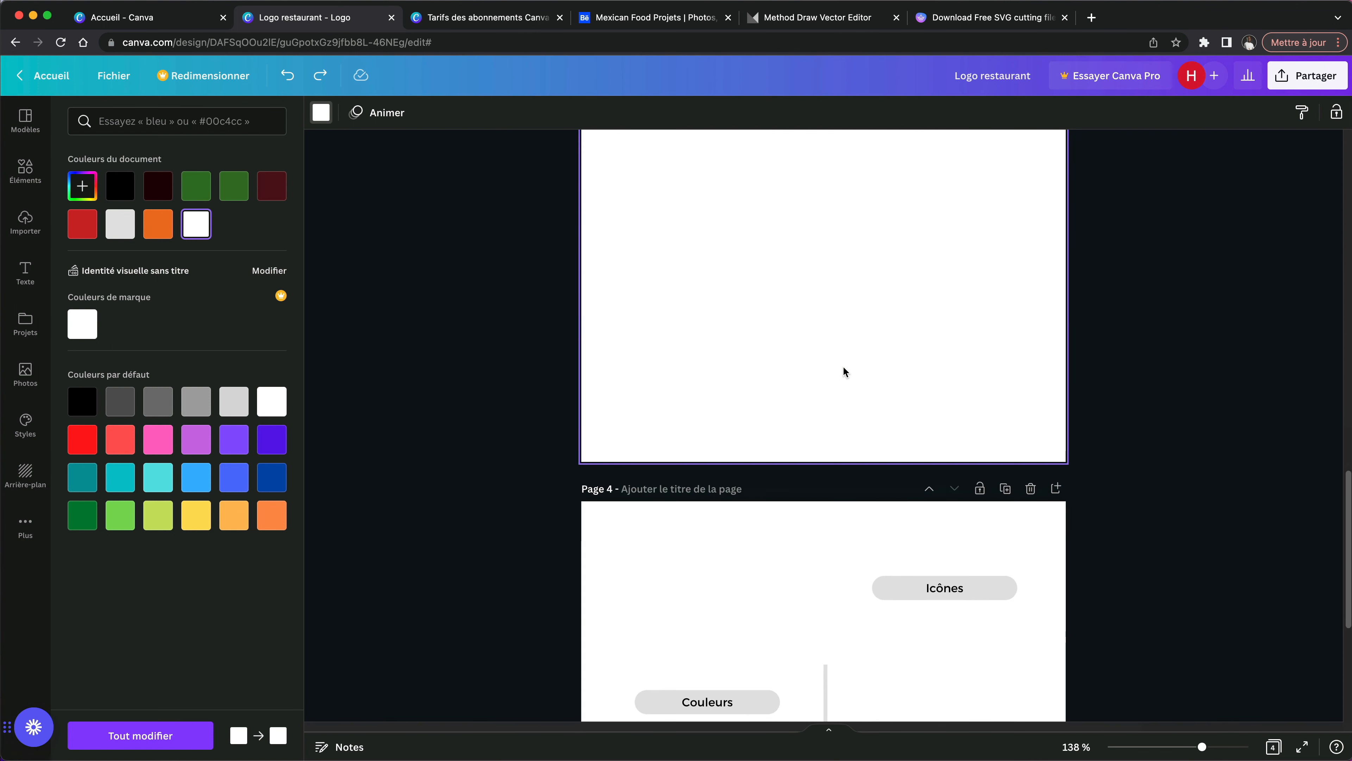
pyautogui.scroll(5, 852, 320)
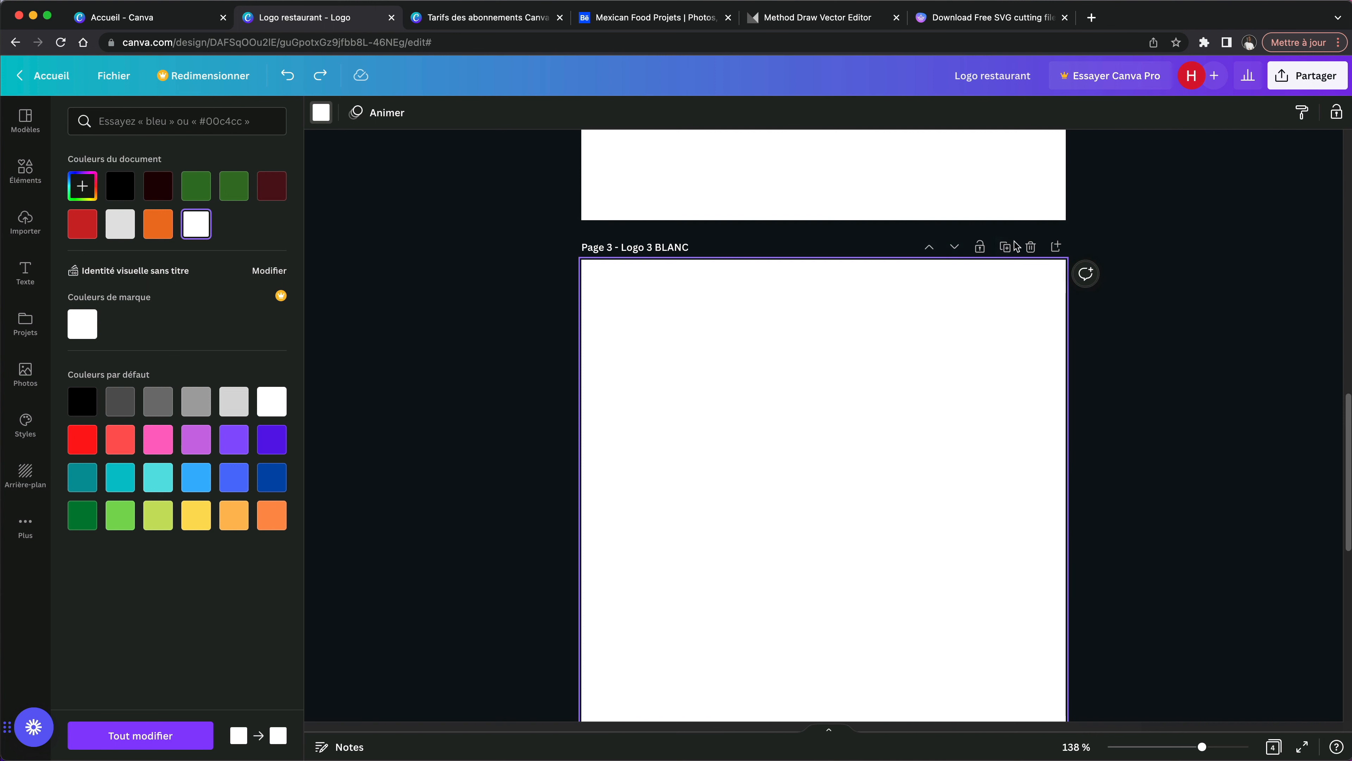
# Step: Duplicate the Logo 3 BLANC page and give the copy the brand red background
pyautogui.click(1005, 246)
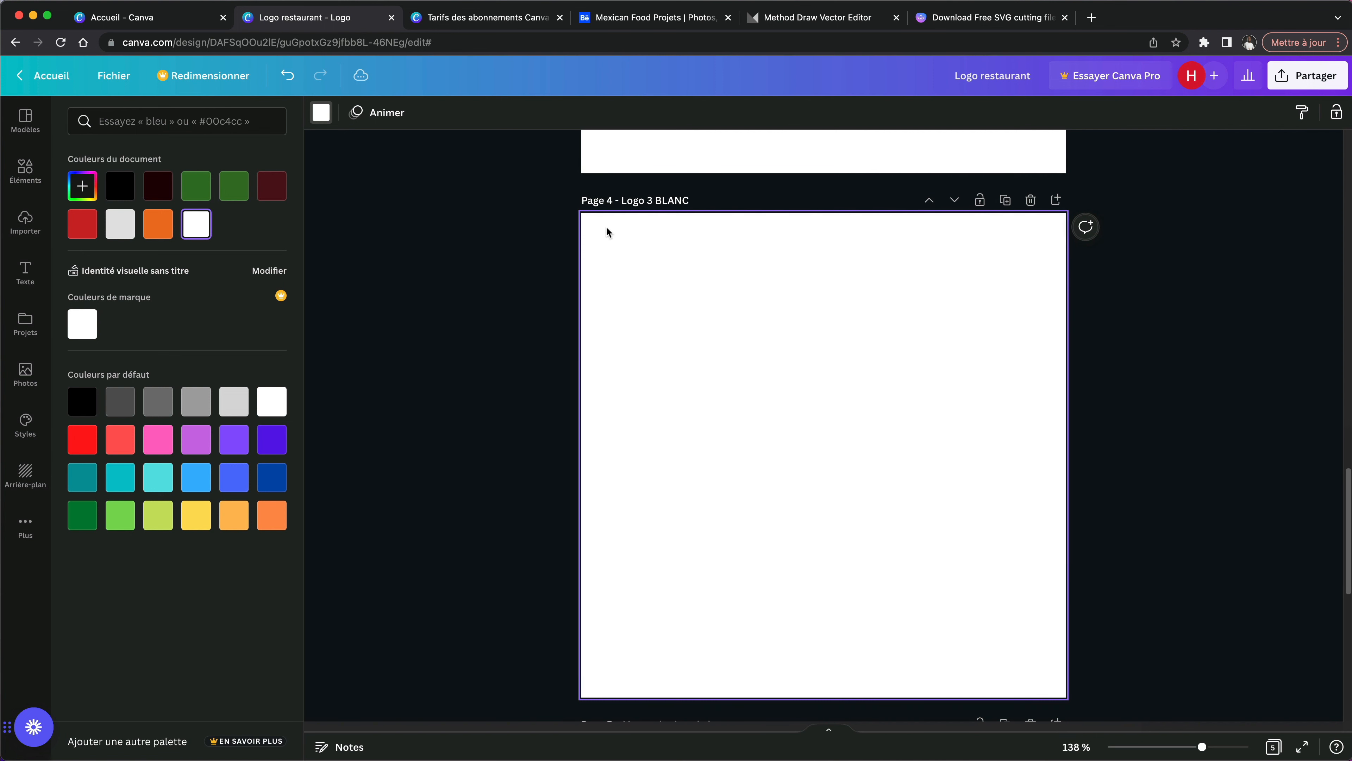
pyautogui.click(321, 114)
pyautogui.click(321, 113)
pyautogui.click(80, 228)
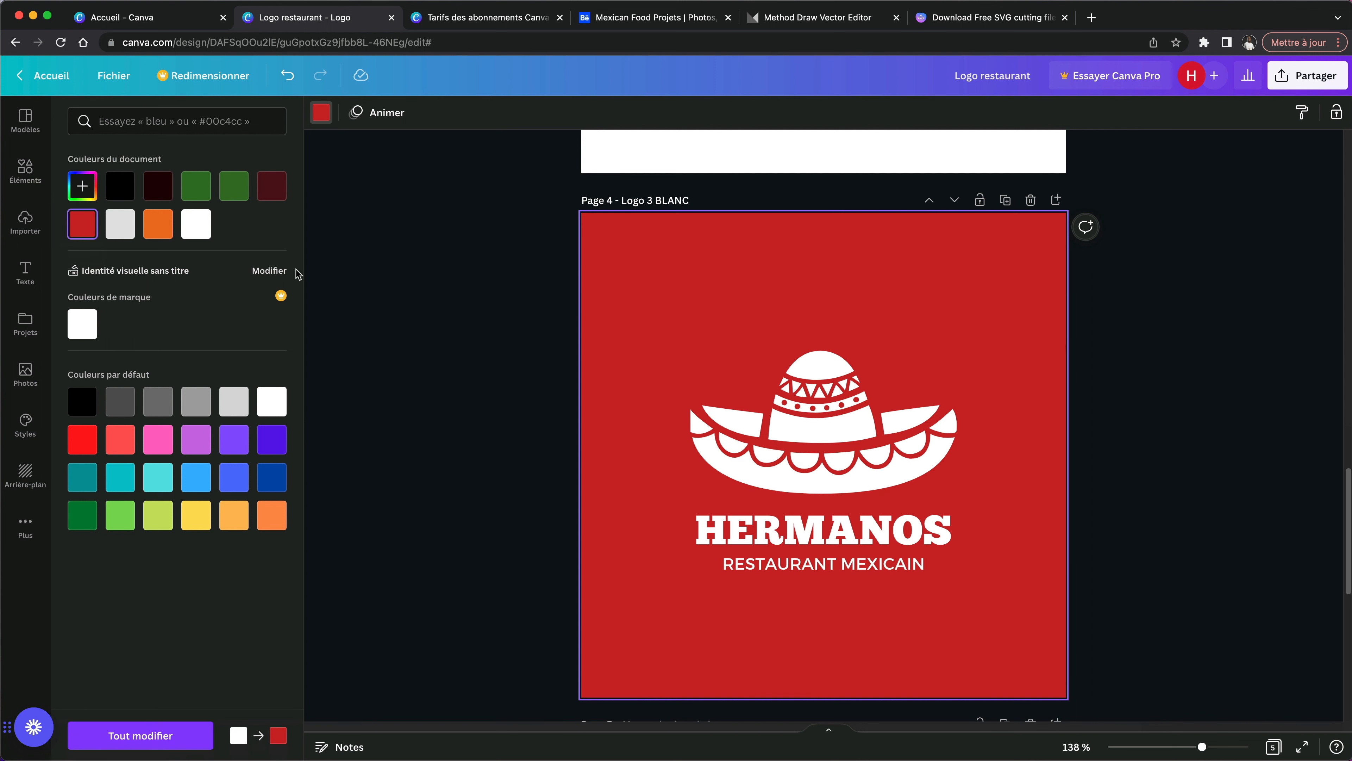
# Step: Duplicate the red logo page and change the copy's background to the brand green #367428
pyautogui.click(1005, 200)
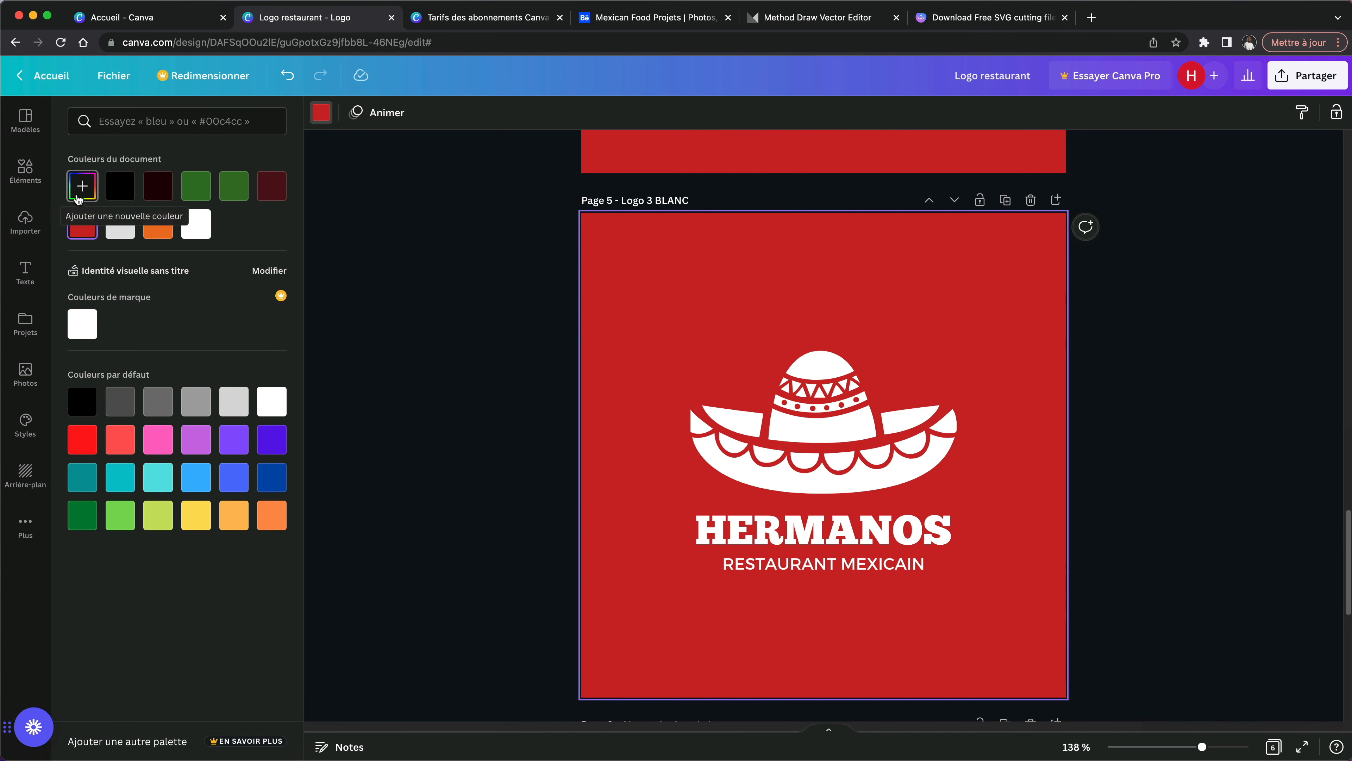
pyautogui.click(196, 185)
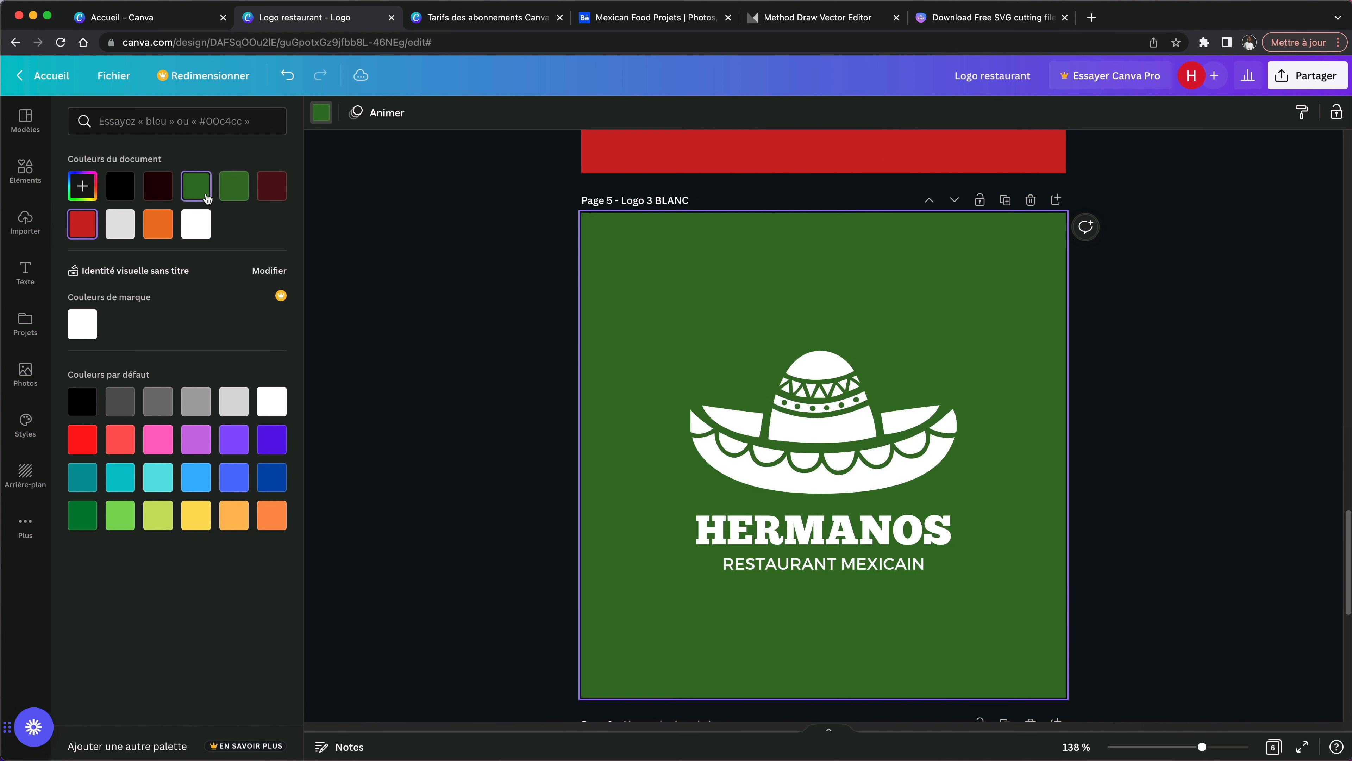
# Step: Duplicate the green logo page and change the copy's background to the brand orange
pyautogui.scroll(-2, 894, 531)
pyautogui.scroll(4, 960, 402)
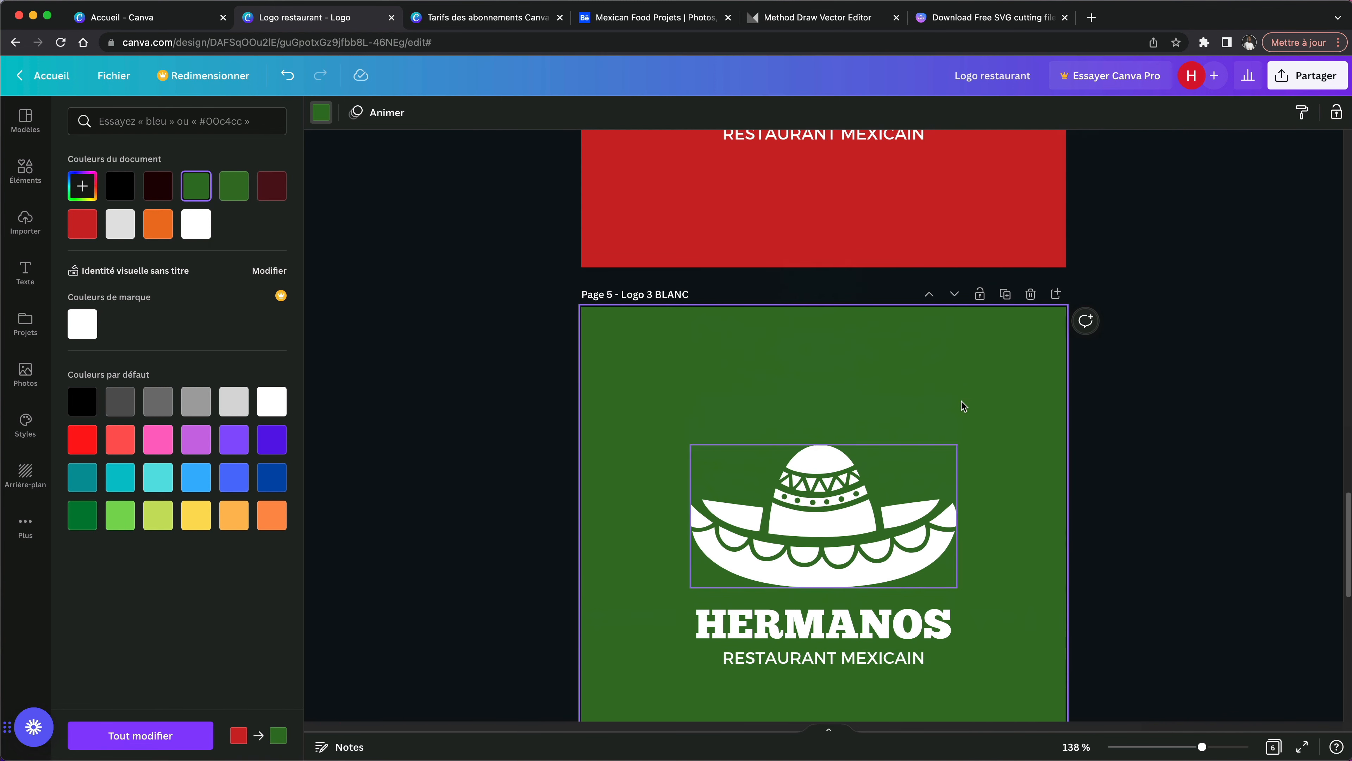
pyautogui.click(1005, 294)
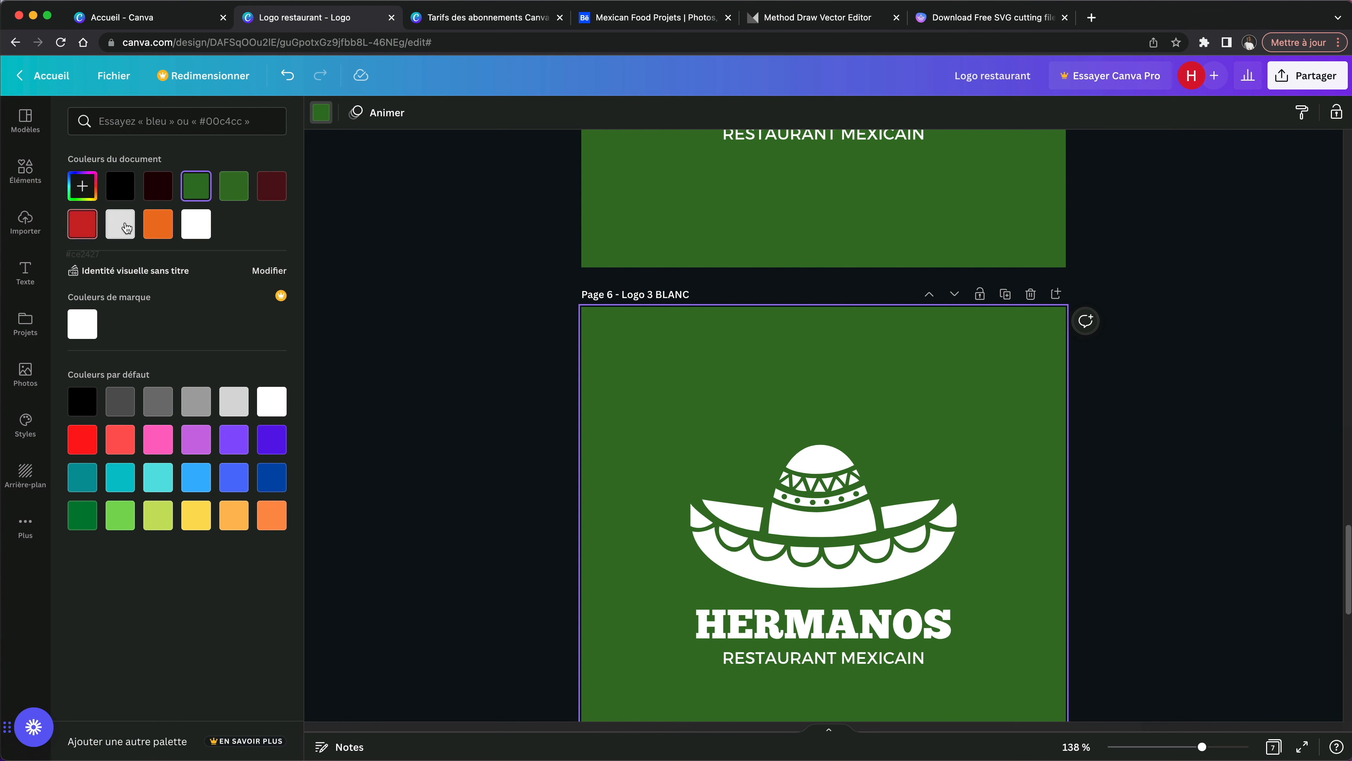
pyautogui.click(158, 223)
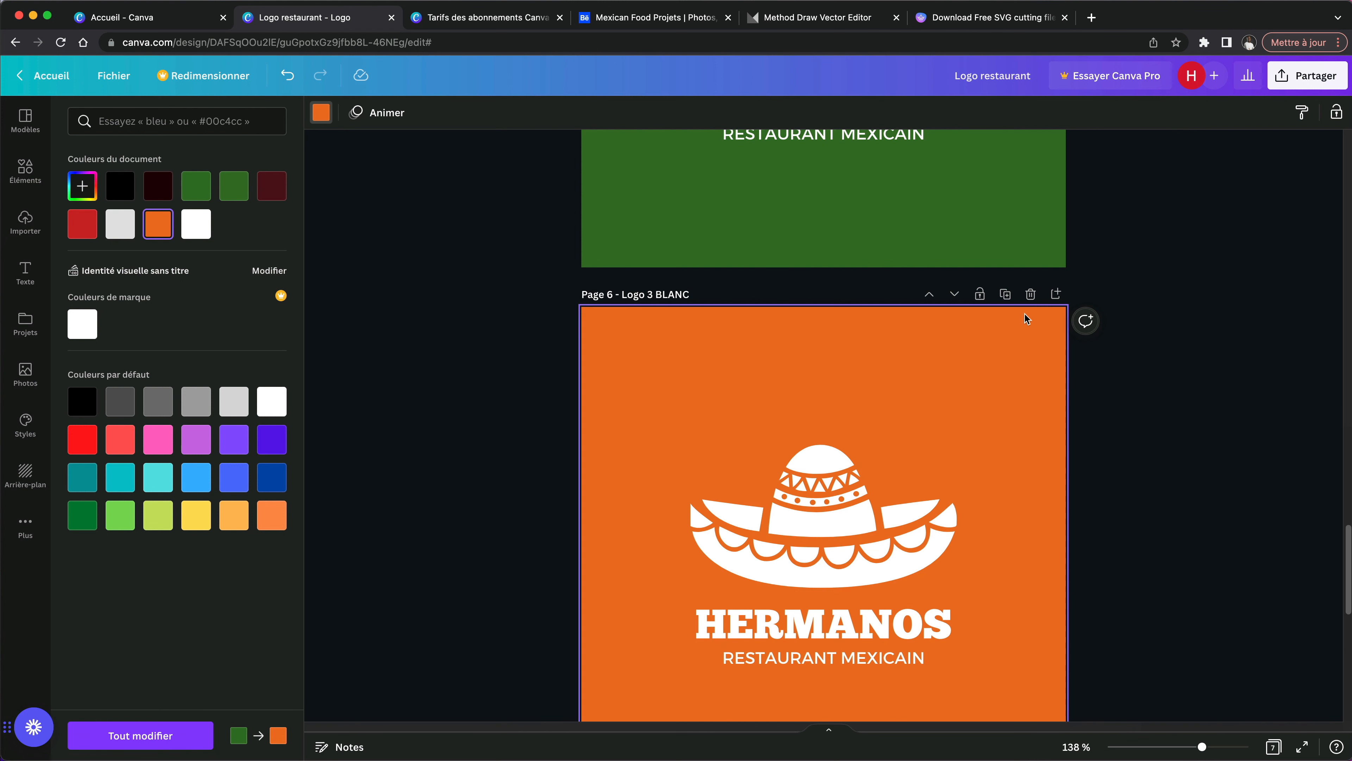
# Step: Duplicate the orange logo page and give the copy the dark burgundy brand background
pyautogui.click(1006, 295)
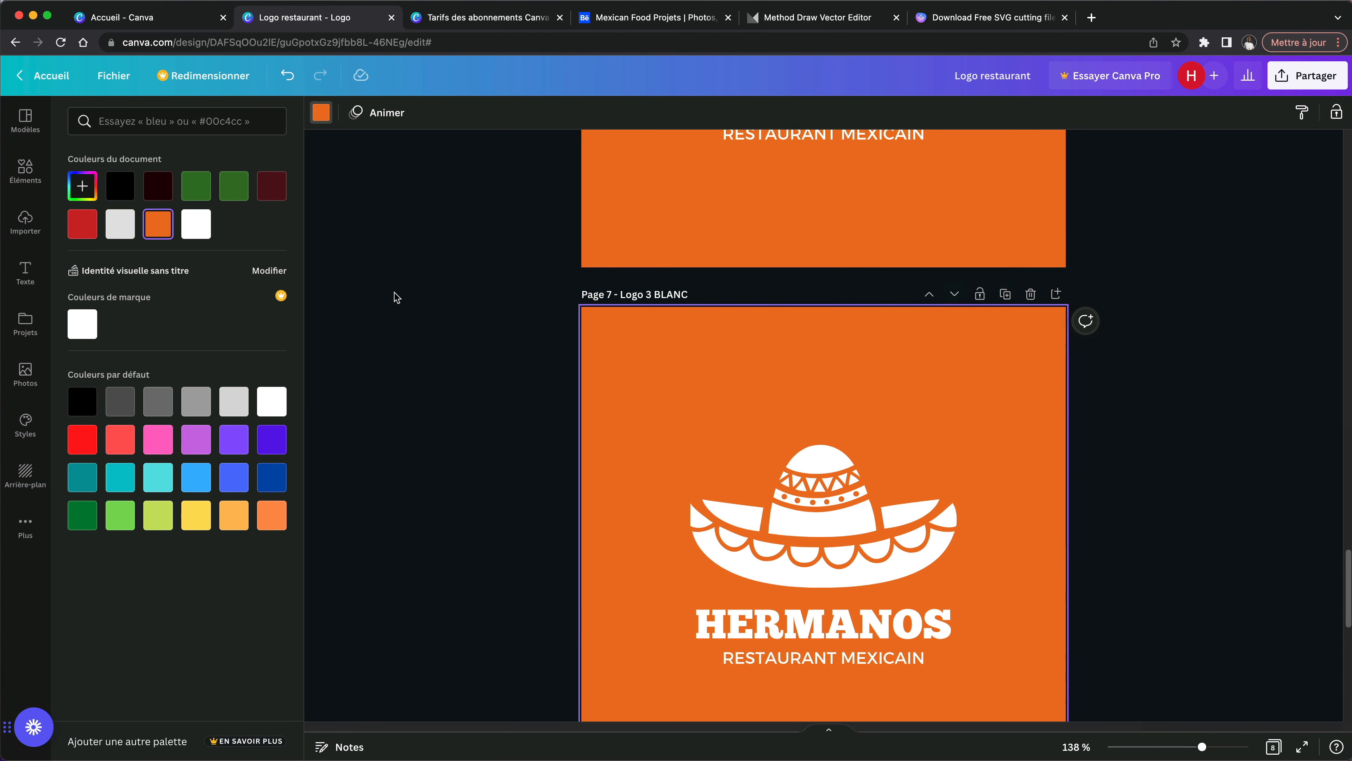
pyautogui.click(268, 193)
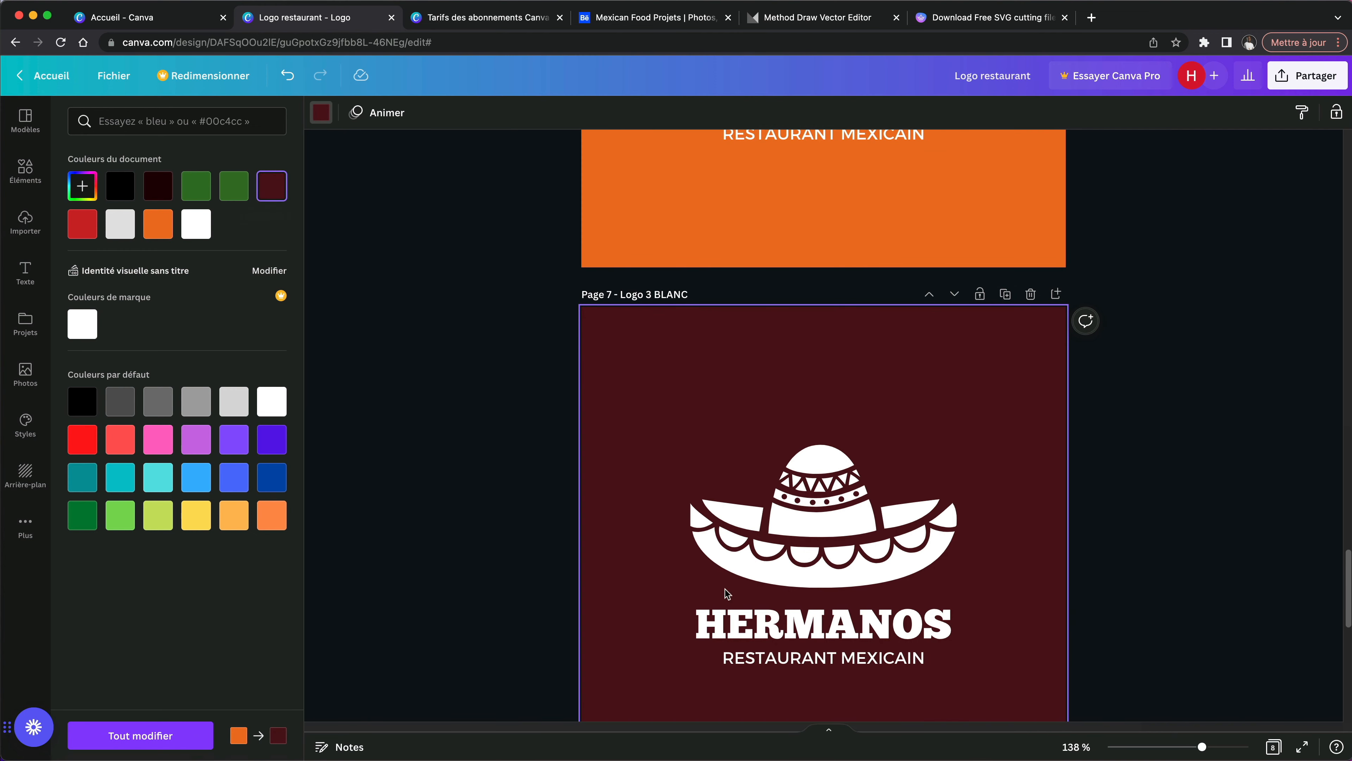
pyautogui.scroll(-2, 975, 610)
pyautogui.scroll(20, 974, 610)
pyautogui.scroll(-12, 974, 610)
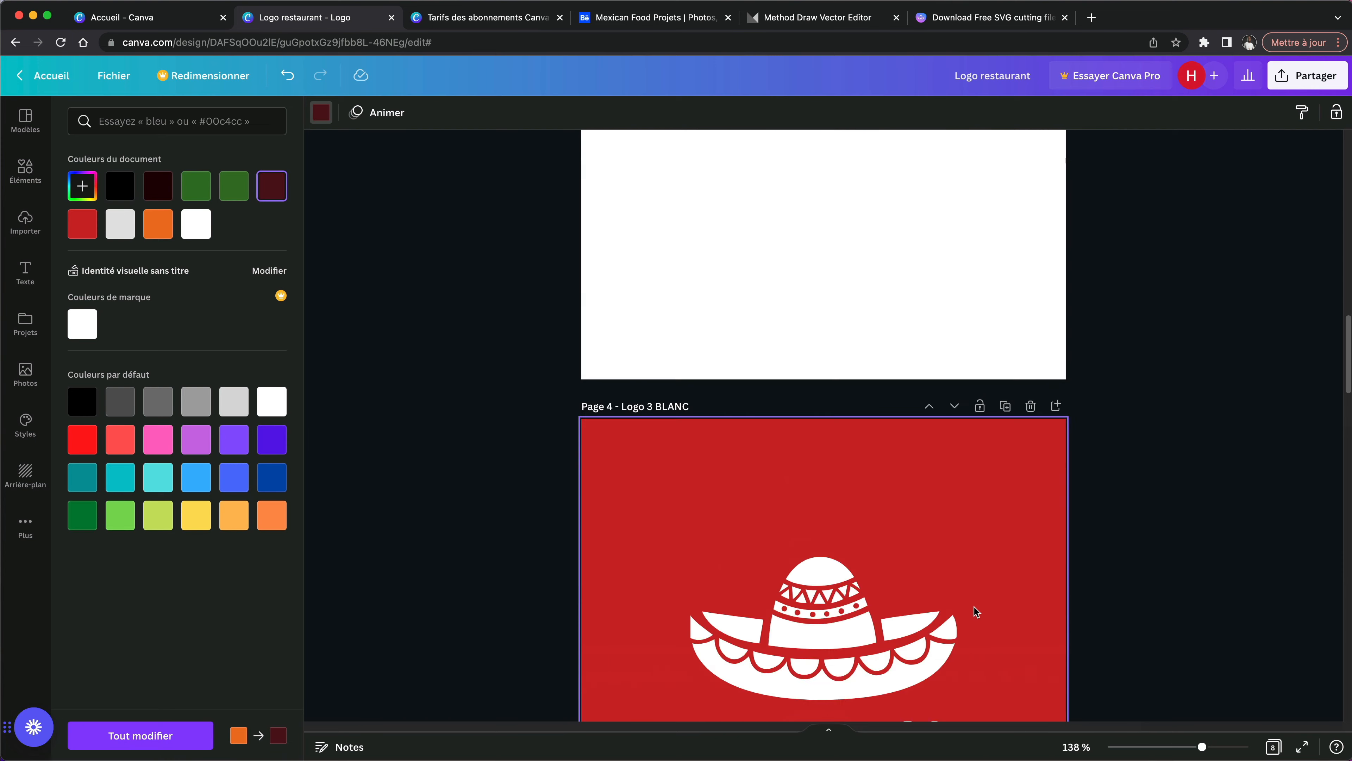
# Step: Copy the coloured sombrero from the Logo 1 page to the Brandboard page, scaled down and centred above the Couleurs label
pyautogui.scroll(-10, 974, 607)
pyautogui.scroll(3, 974, 606)
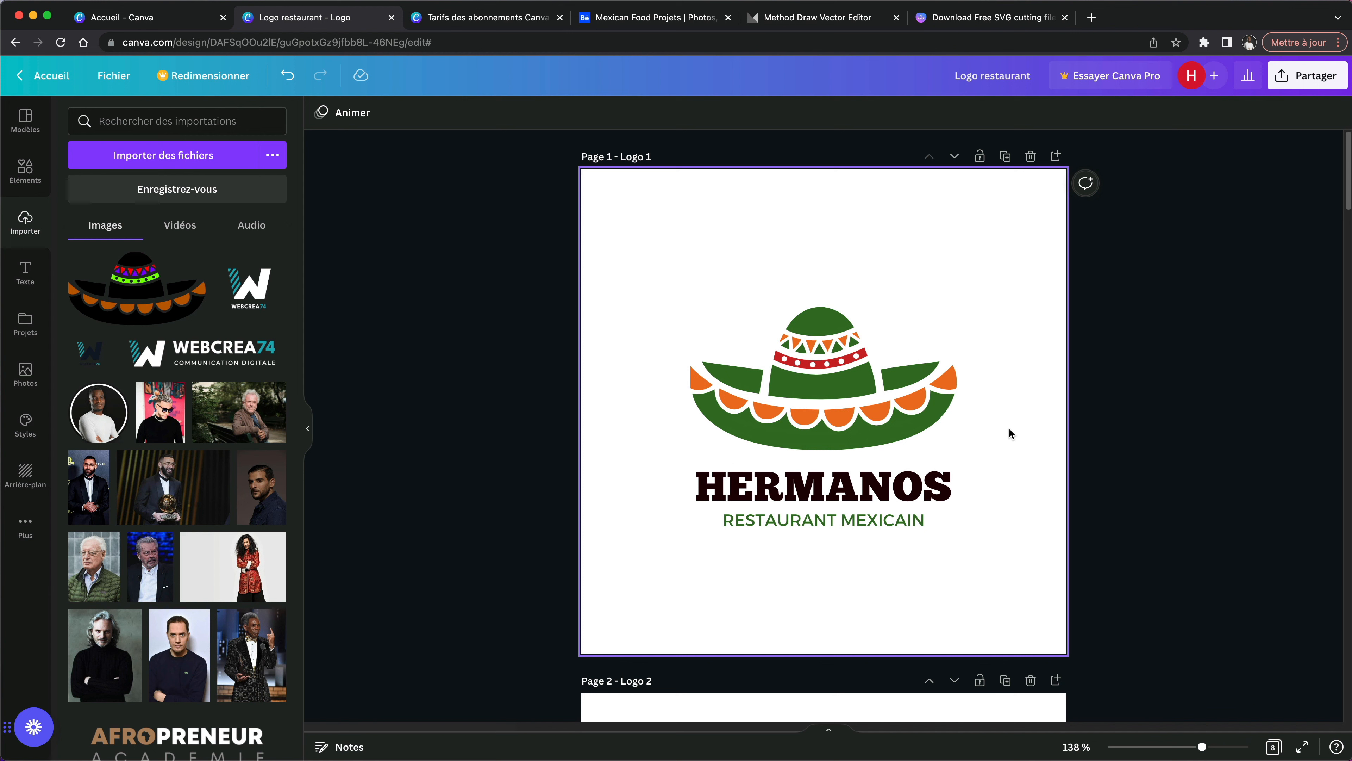
pyautogui.moveTo(1004, 425); pyautogui.dragTo(823, 341)
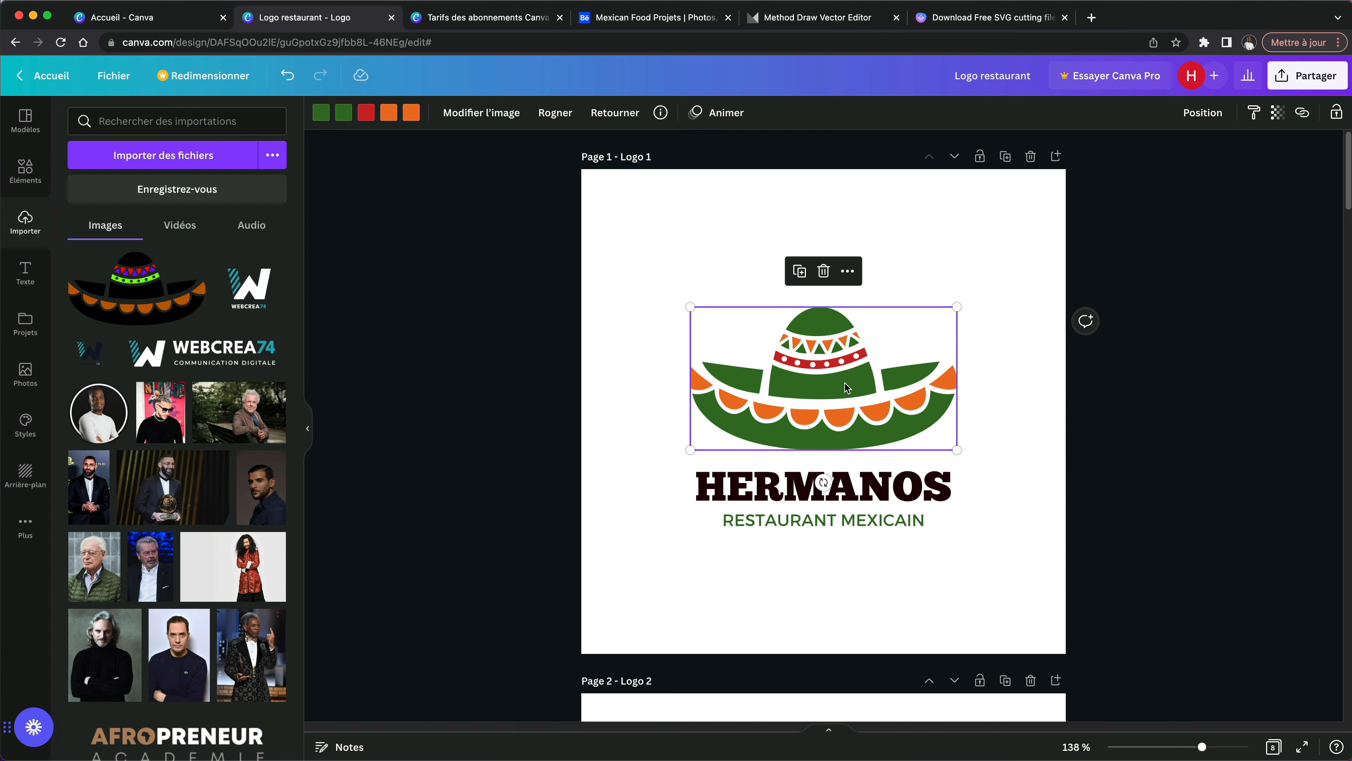
pyautogui.scroll(-20, 873, 455)
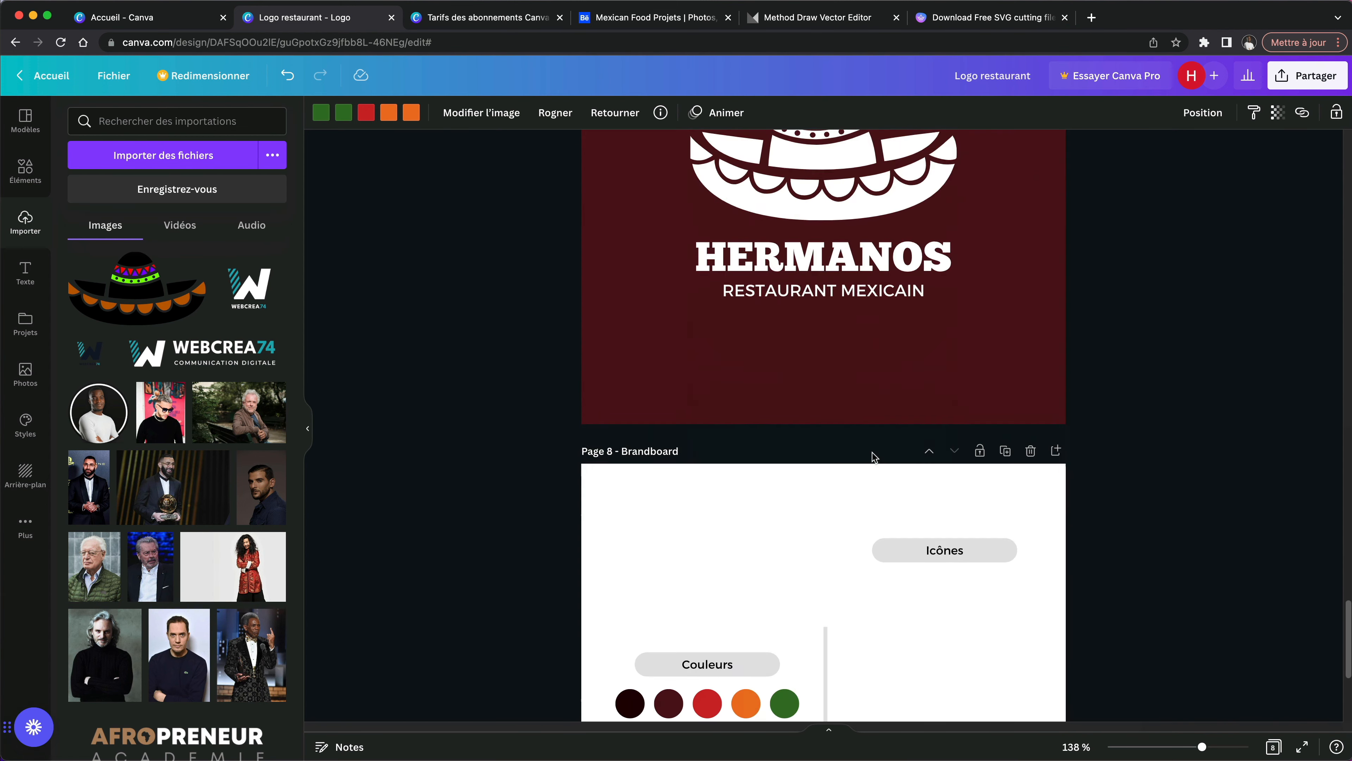
pyautogui.hotkey('ctrl', 'v')
pyautogui.moveTo(846, 507); pyautogui.dragTo(763, 386)
pyautogui.moveTo(872, 314); pyautogui.dragTo(768, 369)
pyautogui.moveTo(708, 413); pyautogui.dragTo(729, 386)
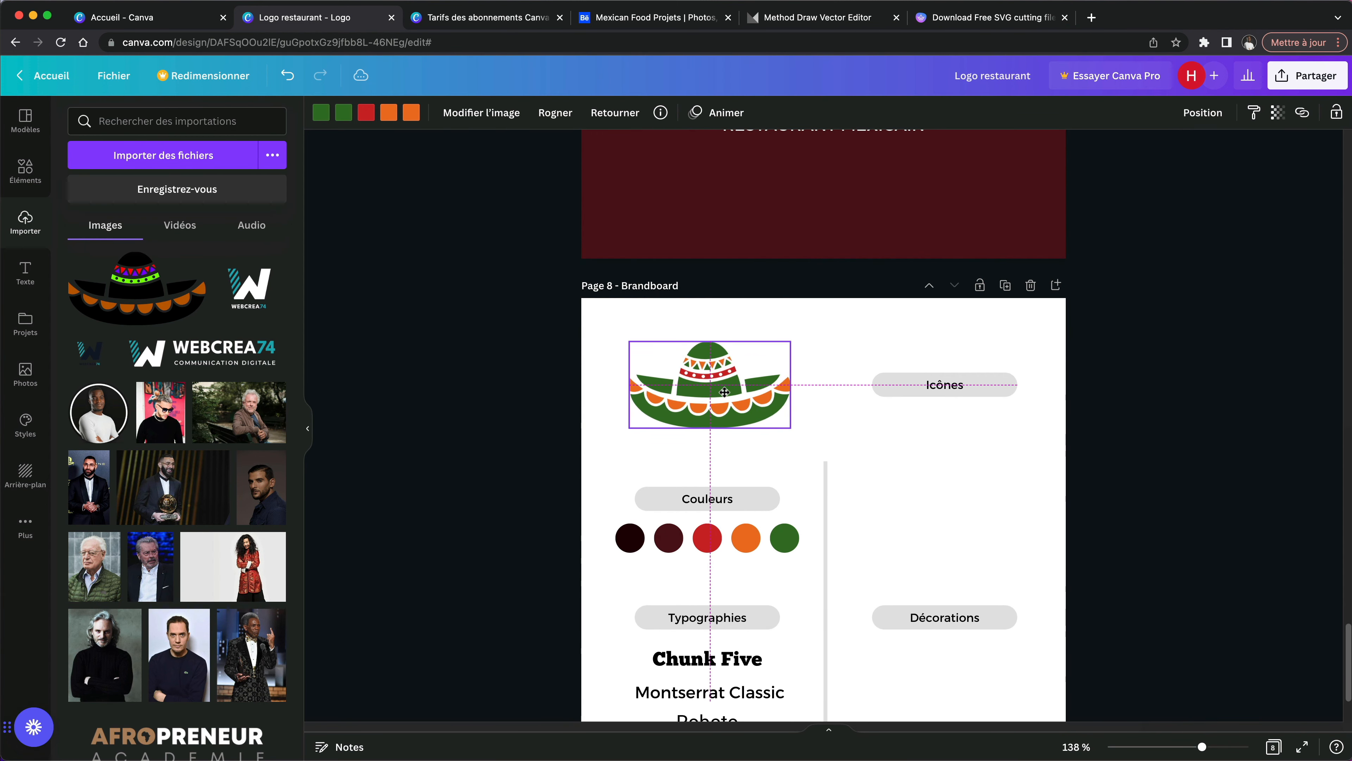
pyautogui.click(1012, 465)
pyautogui.scroll(-2, 1013, 465)
pyautogui.scroll(-2, 1012, 470)
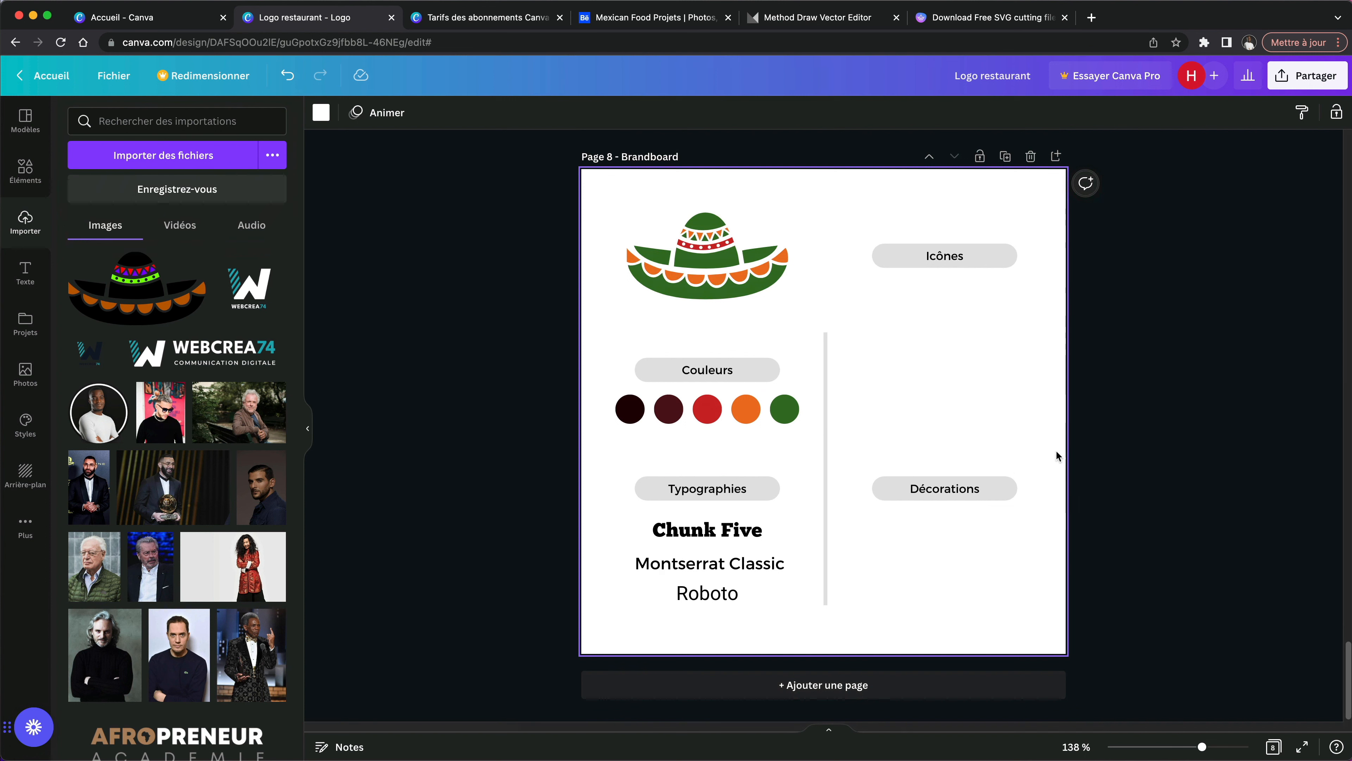
# Step: Search the elements for "tribal" and place the orange spiral sun, scaled down, under the Décorations label
pyautogui.moveTo(943, 499); pyautogui.dragTo(943, 491)
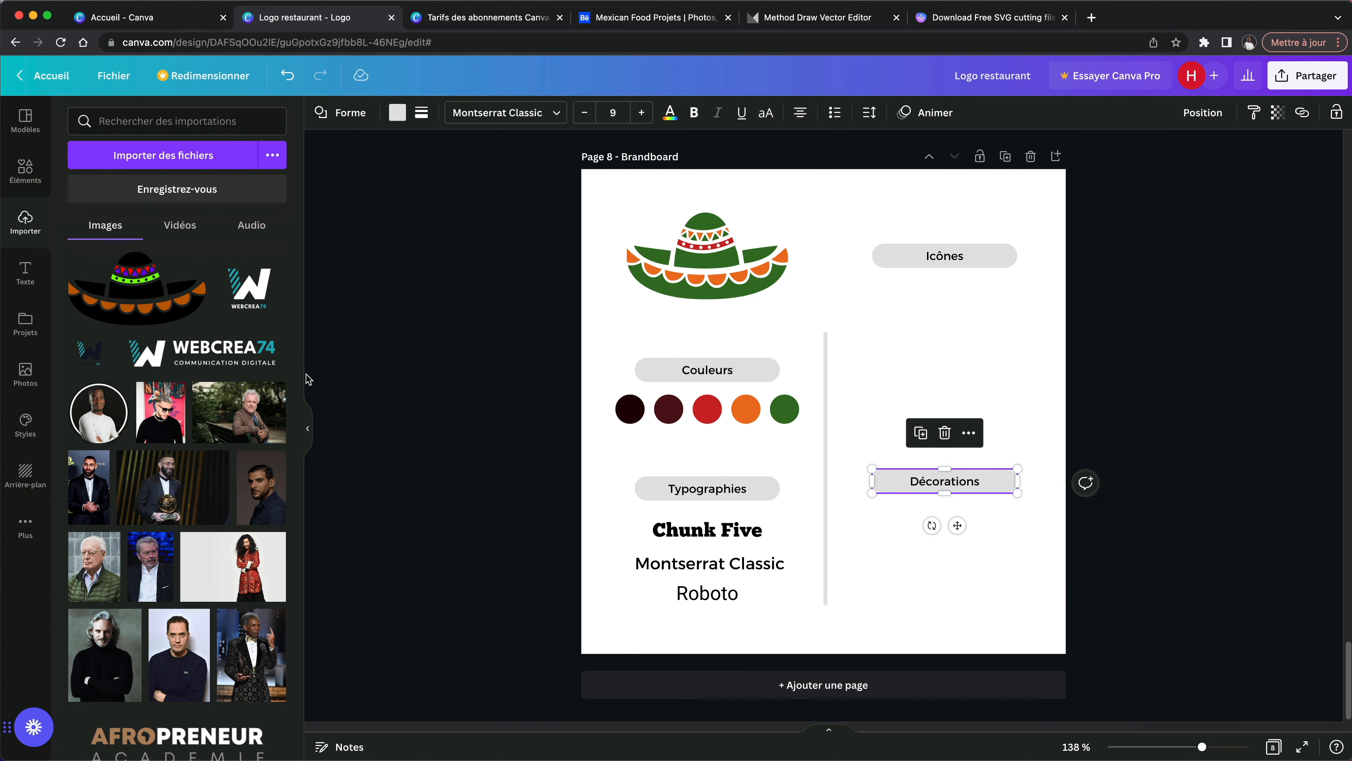
pyautogui.click(47, 175)
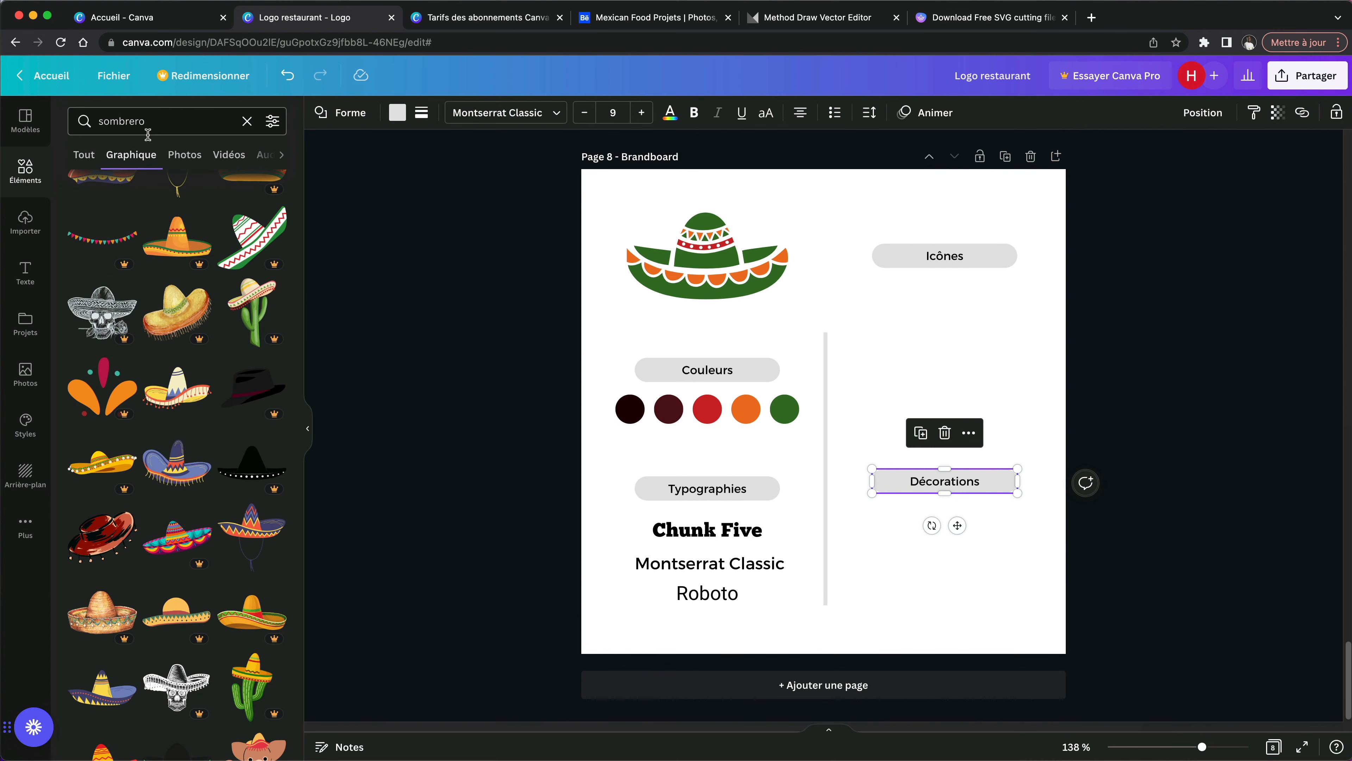
pyautogui.click(247, 121)
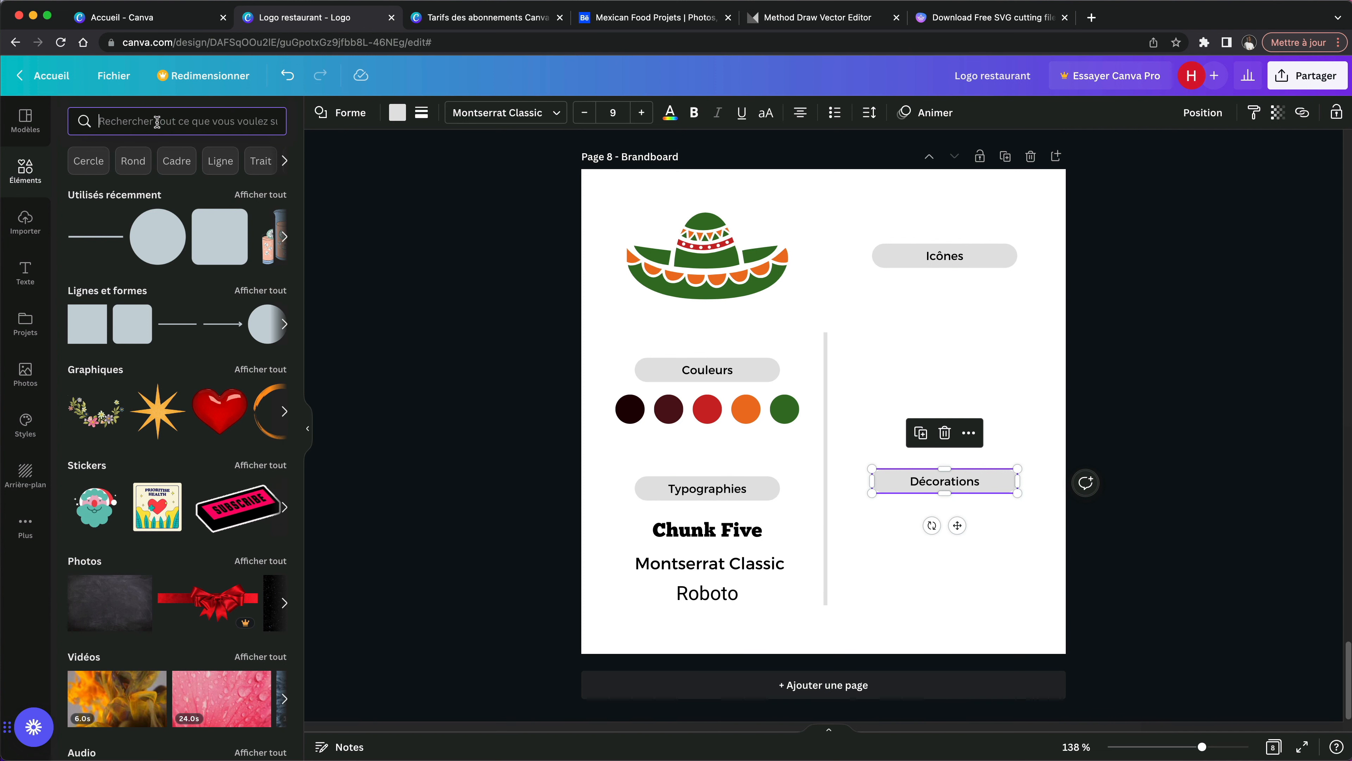
pyautogui.write('tribal')
pyautogui.press('Return')
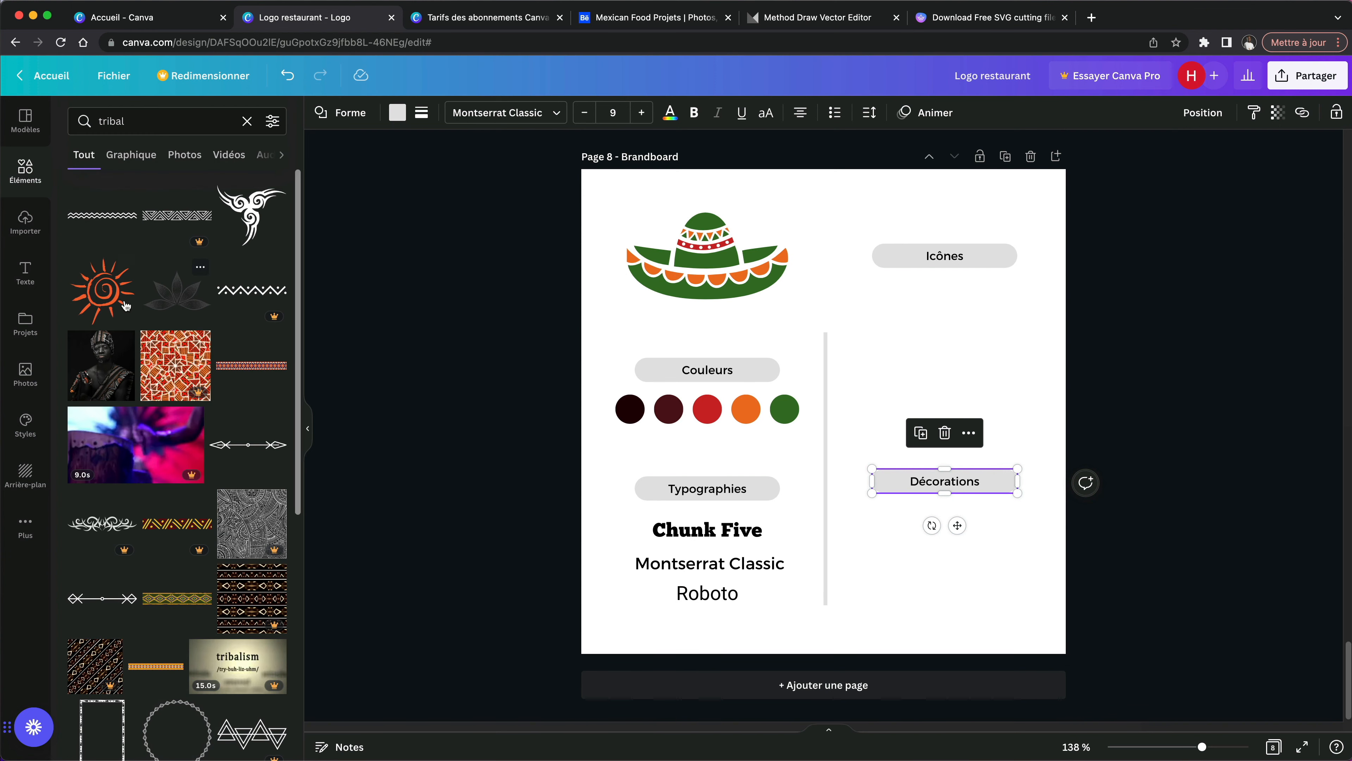
pyautogui.click(105, 305)
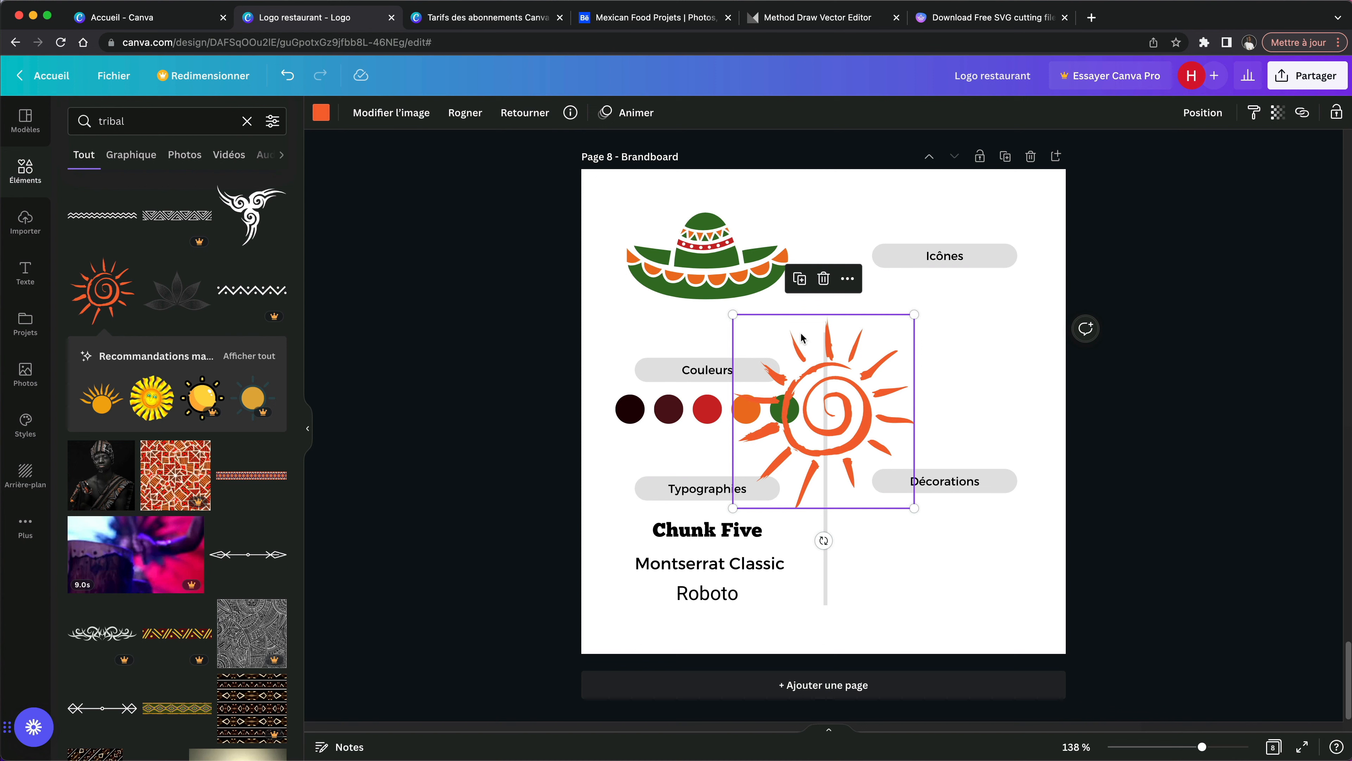
pyautogui.moveTo(736, 318); pyautogui.dragTo(899, 537)
# Step: Add the black triple-spiral graphic in a small size beside the sun
pyautogui.scroll(-8, 213, 479)
pyautogui.click(273, 122)
pyautogui.scroll(-10, 143, 505)
pyautogui.click(177, 416)
pyautogui.moveTo(823, 411); pyautogui.dragTo(960, 543)
# Step: Search for "tribal pattern" and place the hand-shaped motif, scaled down, below the sun and the triple spiral
pyautogui.click(160, 122)
pyautogui.write('pattern')
pyautogui.press('Return')
pyautogui.scroll(-15, 151, 308)
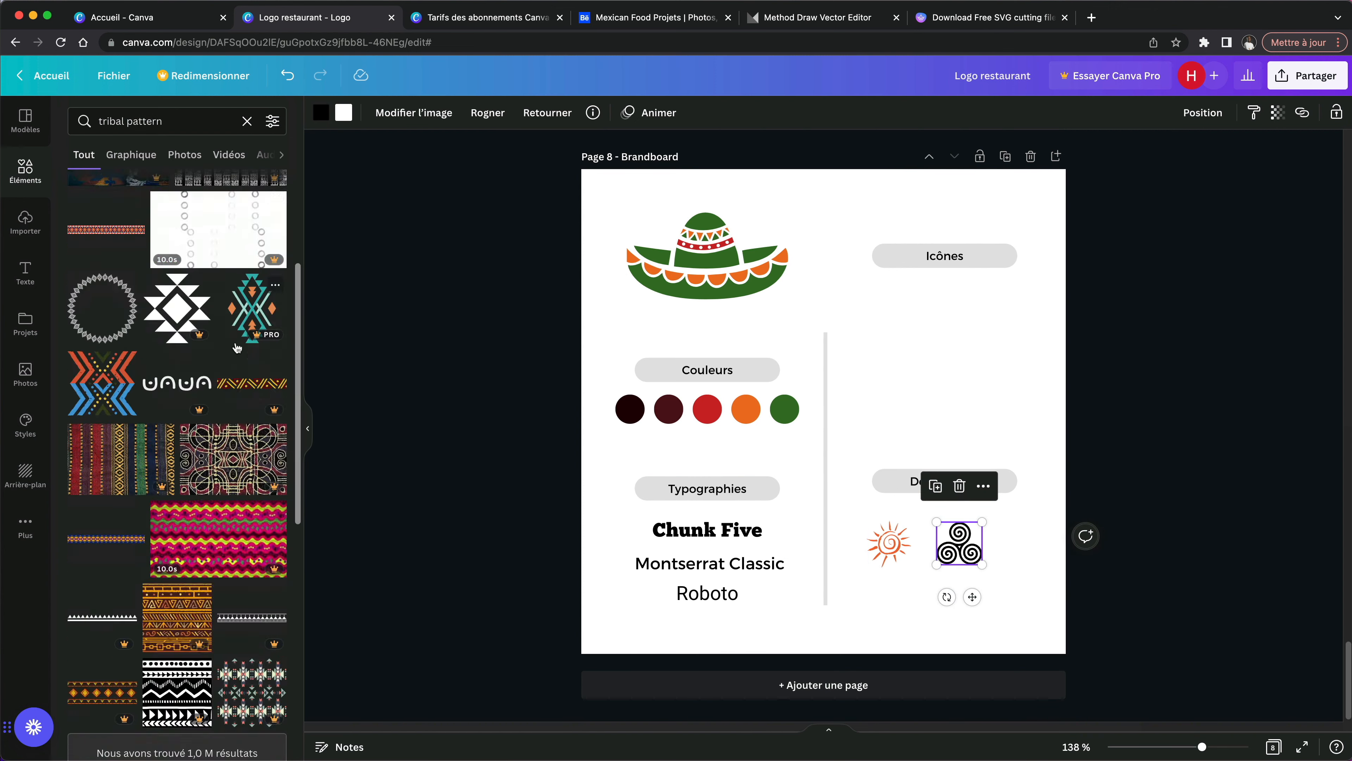
pyautogui.scroll(15, 151, 308)
pyautogui.click(102, 290)
pyautogui.click(824, 309)
pyautogui.click(152, 398)
pyautogui.moveTo(887, 314); pyautogui.dragTo(795, 455)
pyautogui.moveTo(777, 481); pyautogui.dragTo(919, 605)
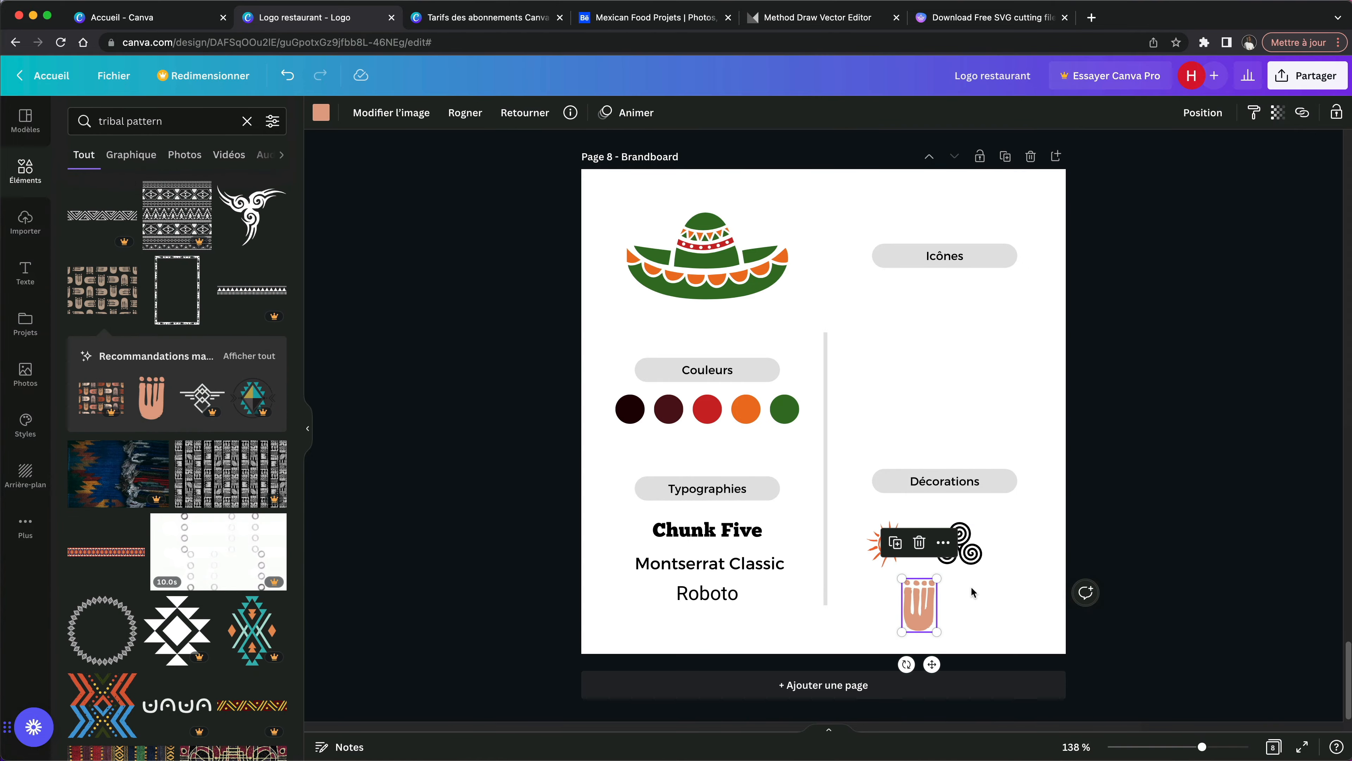
# Step: Add the black double zigzag band from the "tribal" results under Décorations, with the sun, hand and spiral in a row beneath it
pyautogui.click(131, 155)
pyautogui.scroll(-15, 160, 397)
pyautogui.tripleClick(144, 122)
pyautogui.write('azteque')
pyautogui.press('Return')
pyautogui.write('tribal')
pyautogui.click(102, 215)
pyautogui.moveTo(824, 411); pyautogui.dragTo(935, 520)
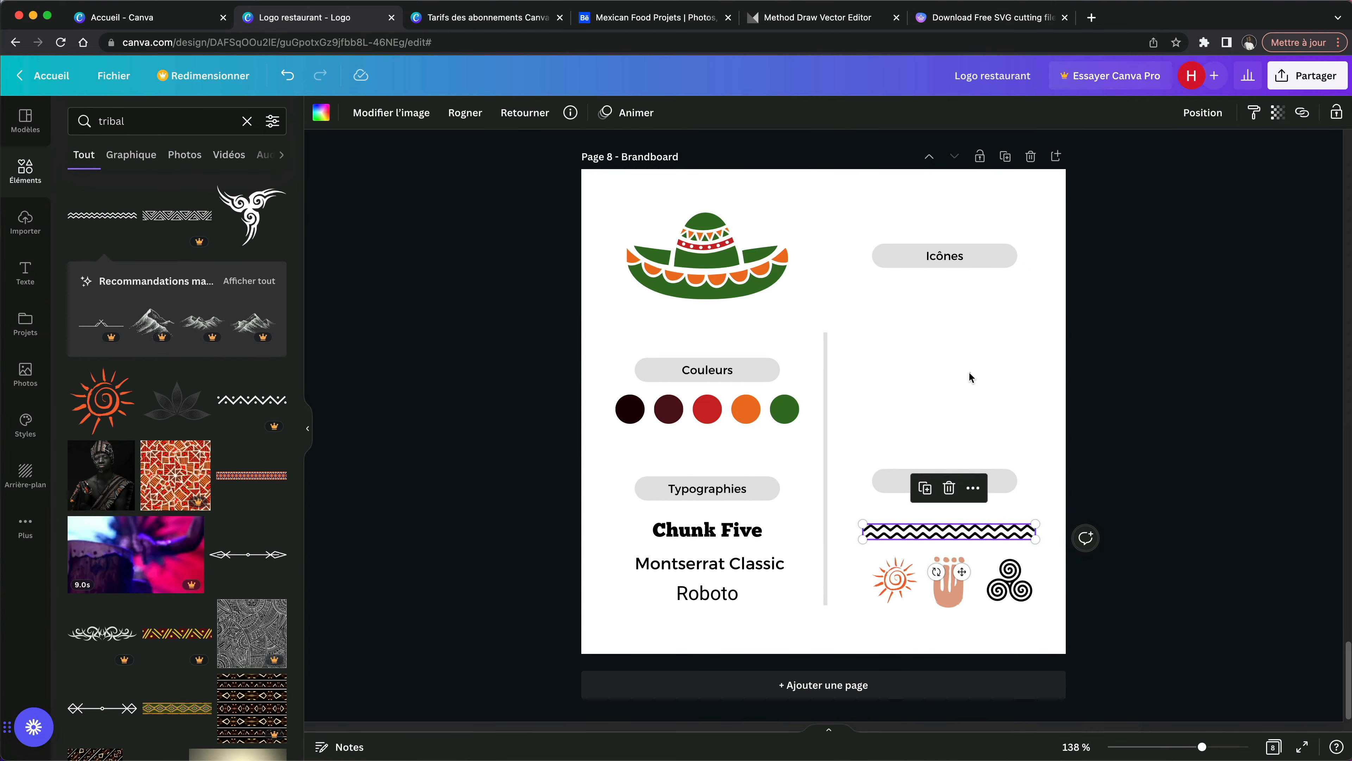
pyautogui.click(968, 378)
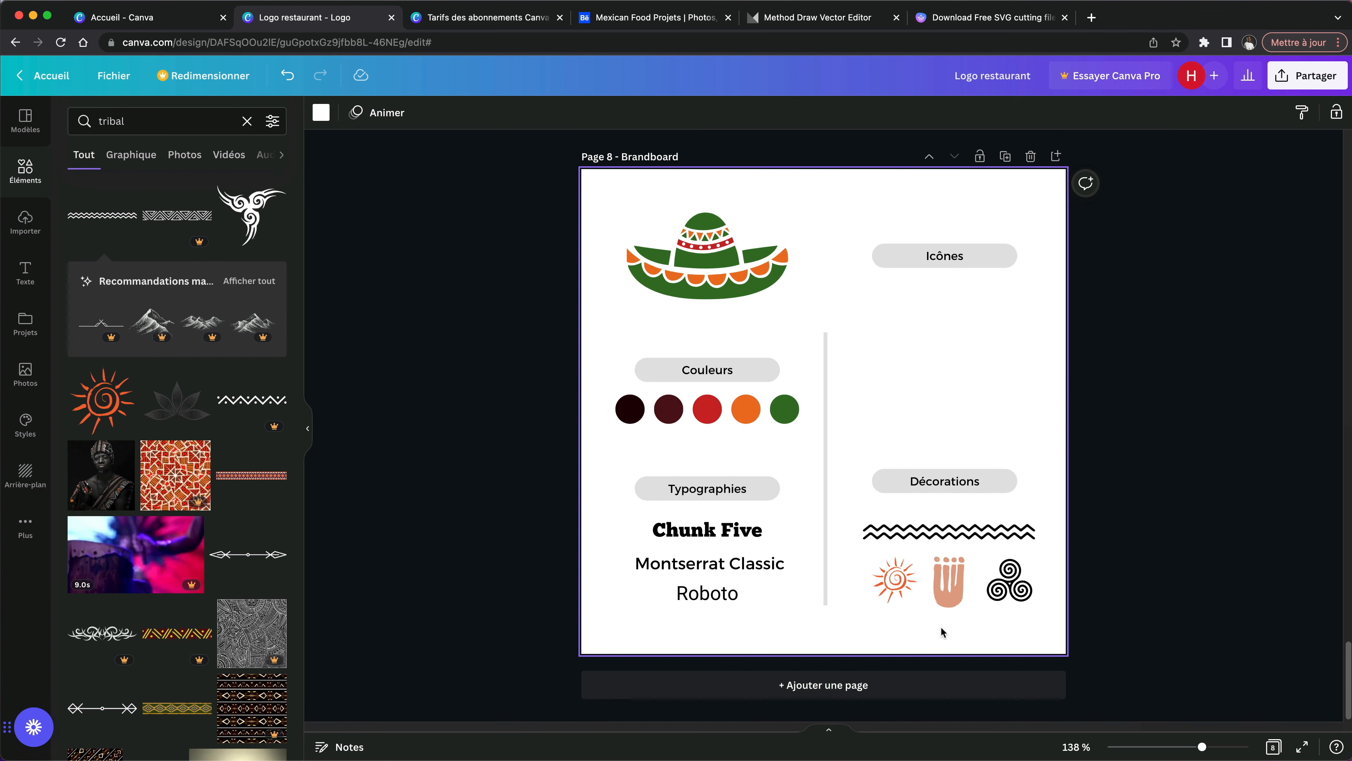
# Step: Recolour the zigzag band red and the sun orange by sampling the brand colour circles
pyautogui.click(936, 533)
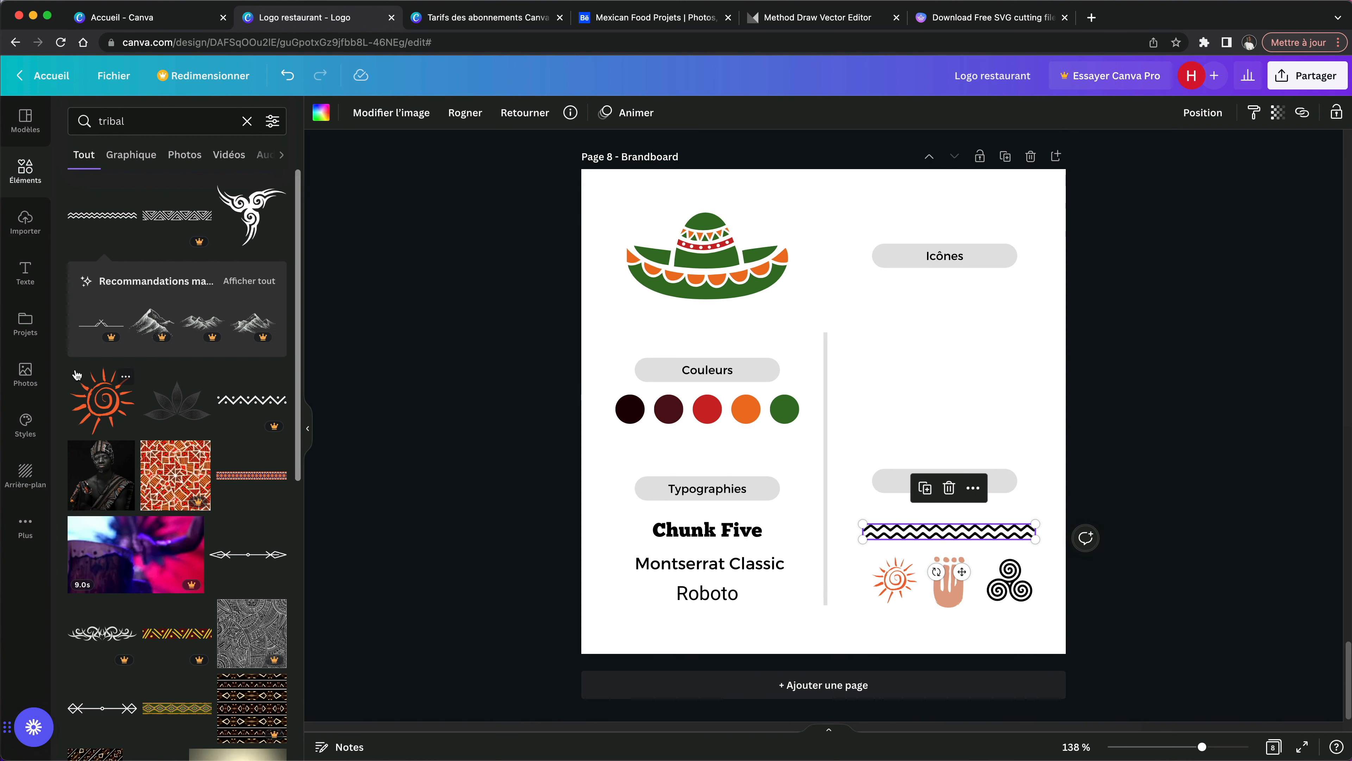
pyautogui.click(321, 113)
pyautogui.click(82, 186)
pyautogui.click(253, 330)
pyautogui.click(708, 411)
pyautogui.click(896, 579)
pyautogui.click(82, 186)
pyautogui.click(254, 330)
pyautogui.click(746, 410)
# Step: Recolour the hand motif brand green and the triple spiral dark maroon, and realign the Décorations label with the Typographies label
pyautogui.click(949, 583)
pyautogui.click(82, 186)
pyautogui.click(254, 330)
pyautogui.click(669, 410)
pyautogui.click(82, 186)
pyautogui.click(82, 186)
pyautogui.click(251, 326)
pyautogui.click(781, 407)
pyautogui.click(1011, 581)
pyautogui.moveTo(938, 481); pyautogui.dragTo(937, 488)
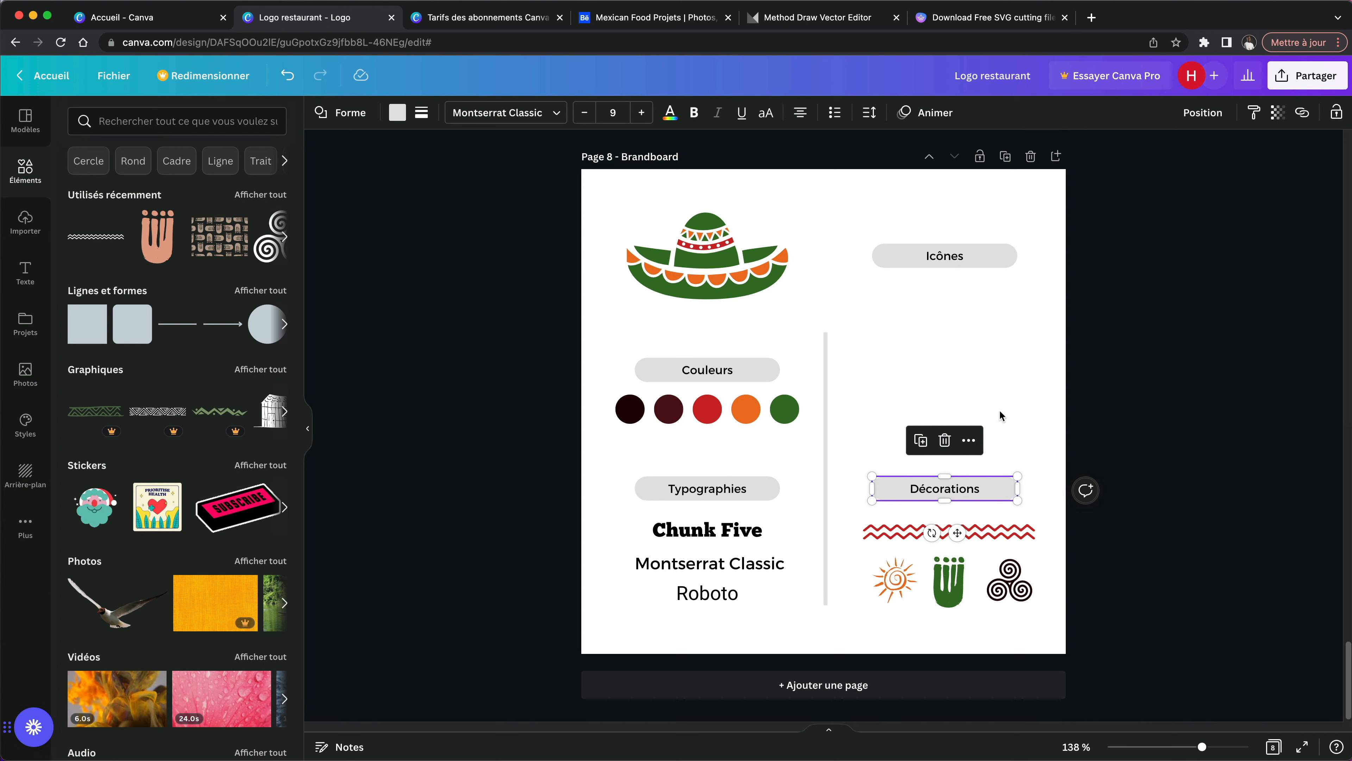
pyautogui.click(937, 357)
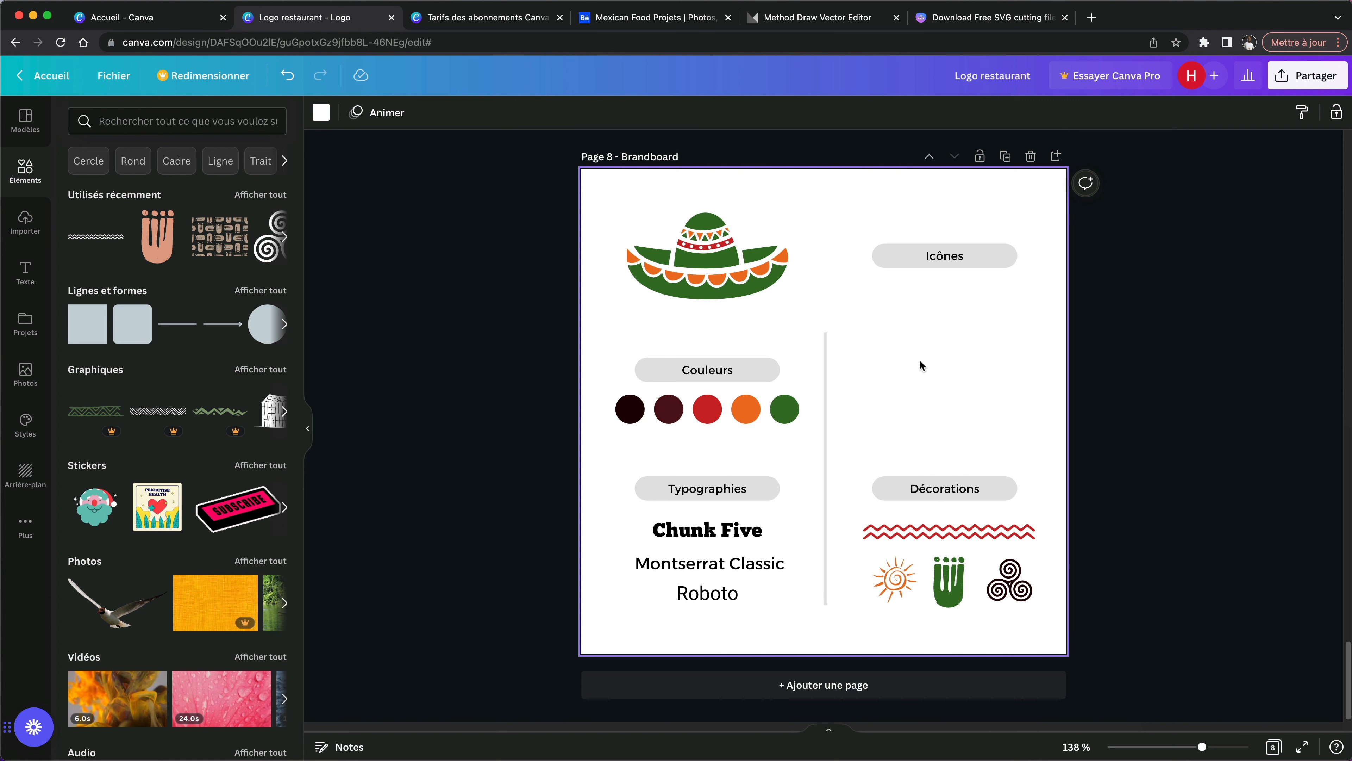
# Step: Place small taco, pizza slice, chili pepper and nacho graphics under Icônes, plus a citrus cocktail mug found by searching "drink"
pyautogui.click(183, 128)
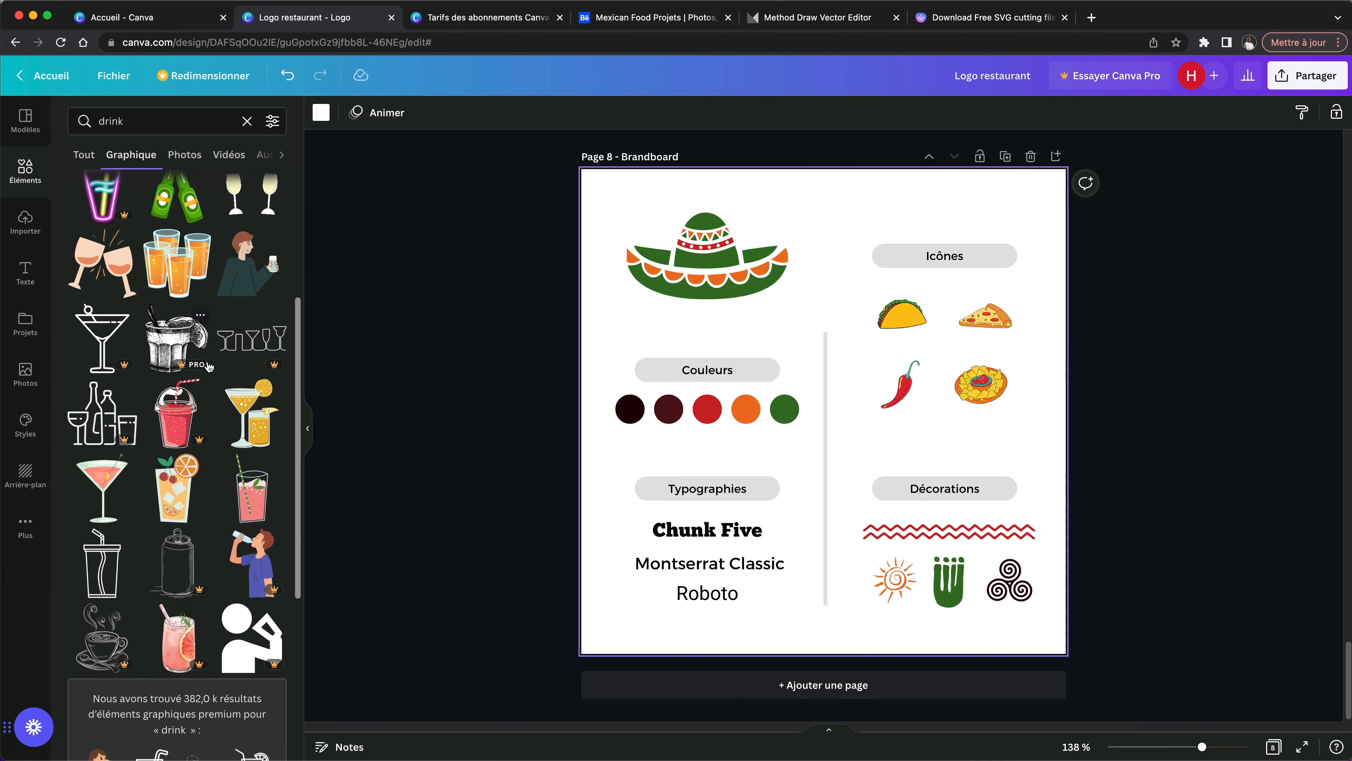
pyautogui.scroll(-10, 186, 504)
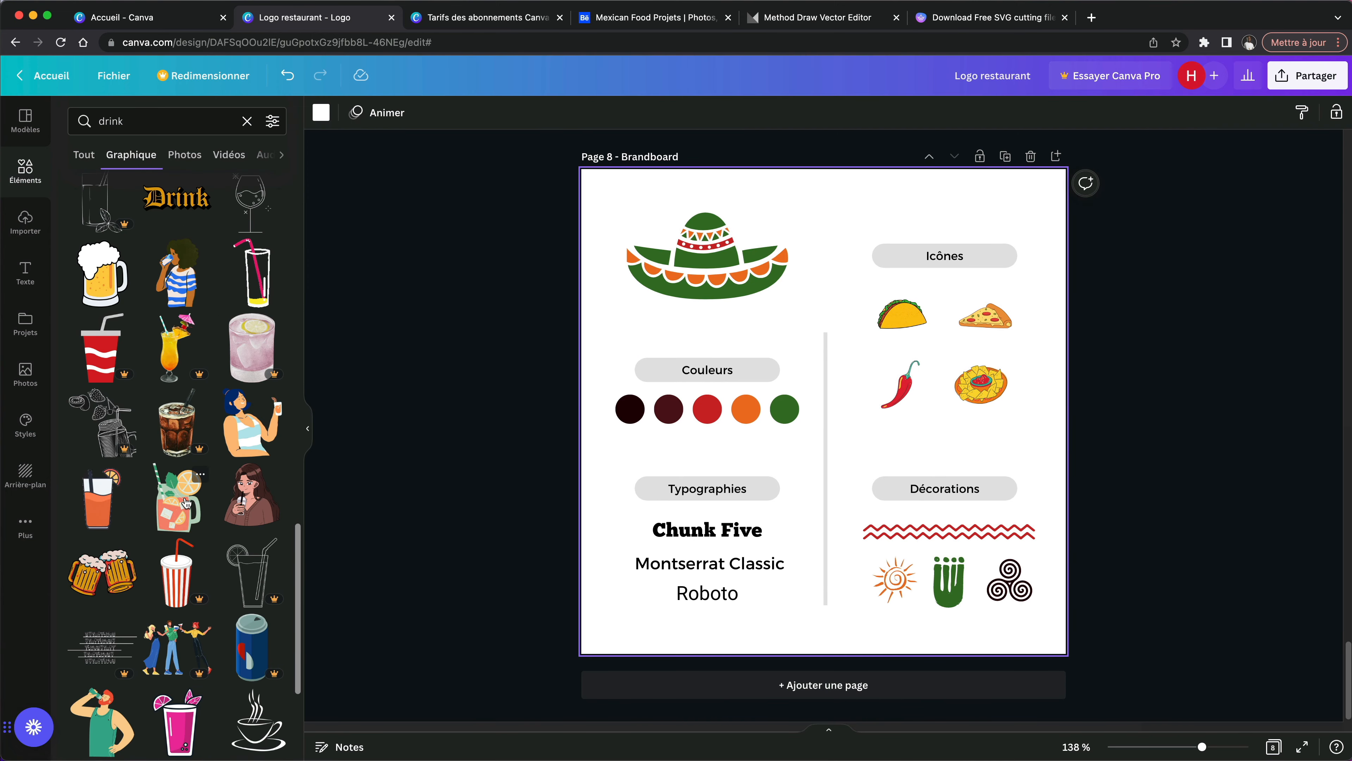
pyautogui.moveTo(187, 503); pyautogui.dragTo(948, 442)
pyautogui.click(1000, 347)
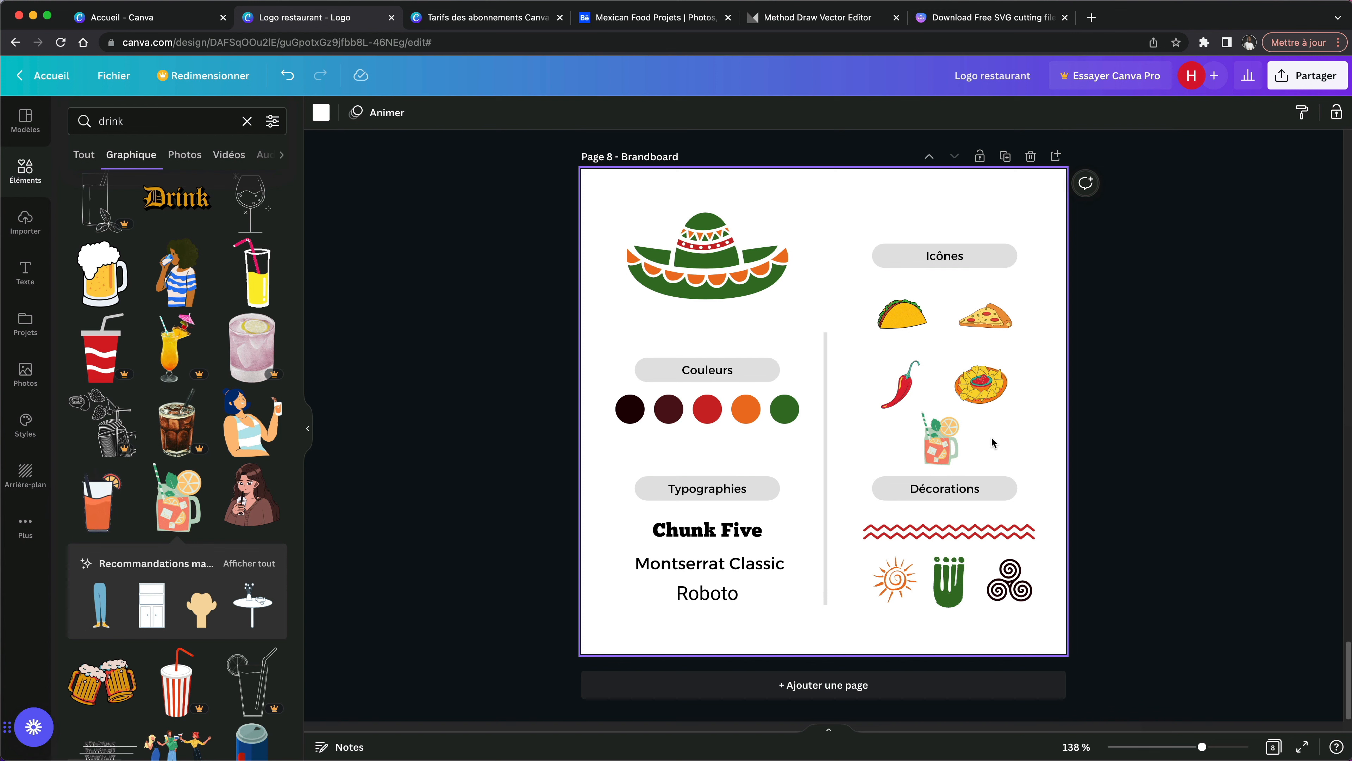
# Step: Recolour the taco icon with the brand orange for the shell and the brand green for the filling
pyautogui.click(903, 315)
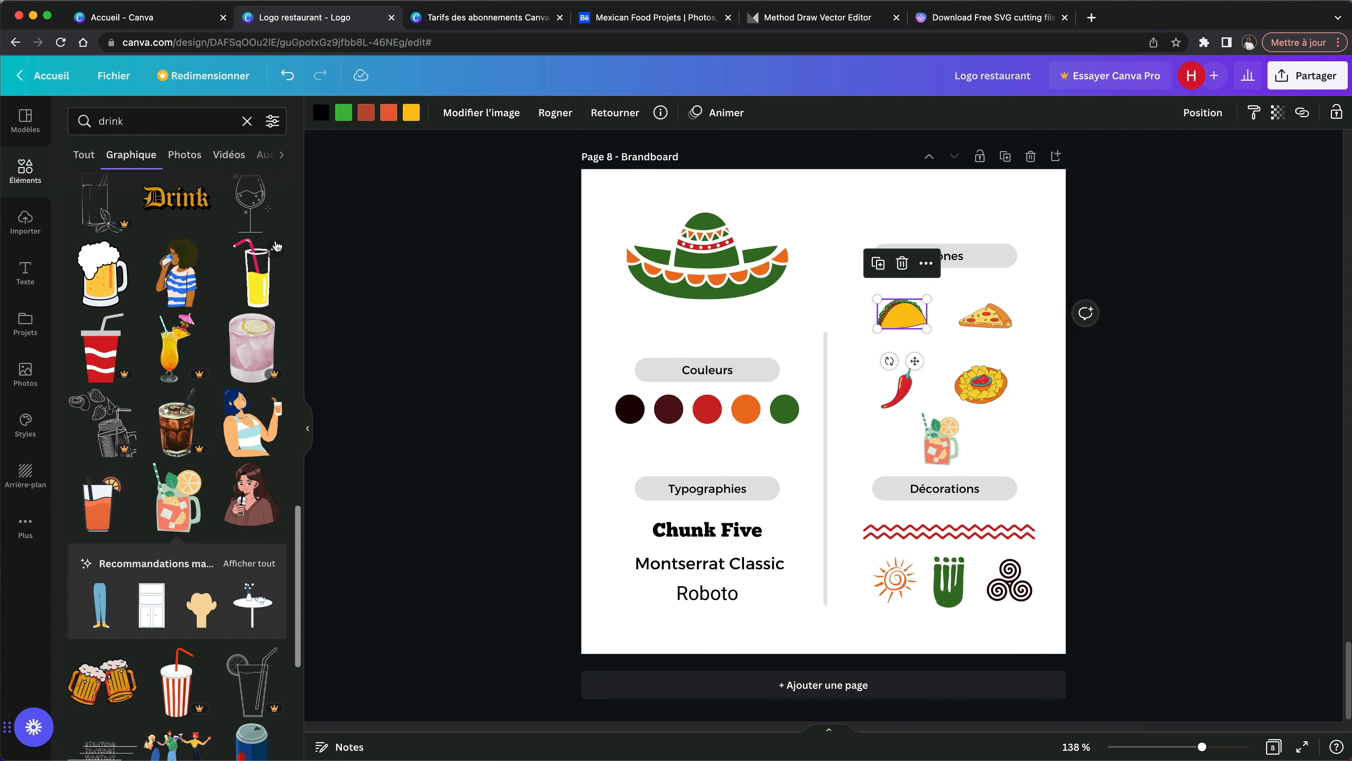
pyautogui.click(411, 112)
pyautogui.click(83, 186)
pyautogui.click(253, 330)
pyautogui.click(746, 409)
pyautogui.click(343, 112)
pyautogui.click(785, 410)
# Step: Recolour the pizza slice icon with the brand burgundy, green, orange and red, plus a light yellow-orange
pyautogui.click(985, 316)
pyautogui.click(715, 411)
pyautogui.click(343, 112)
pyautogui.click(82, 186)
pyautogui.click(253, 330)
pyautogui.click(785, 409)
pyautogui.click(322, 112)
pyautogui.click(83, 186)
pyautogui.click(254, 330)
pyautogui.click(669, 409)
pyautogui.moveTo(99, 306); pyautogui.dragTo(109, 307)
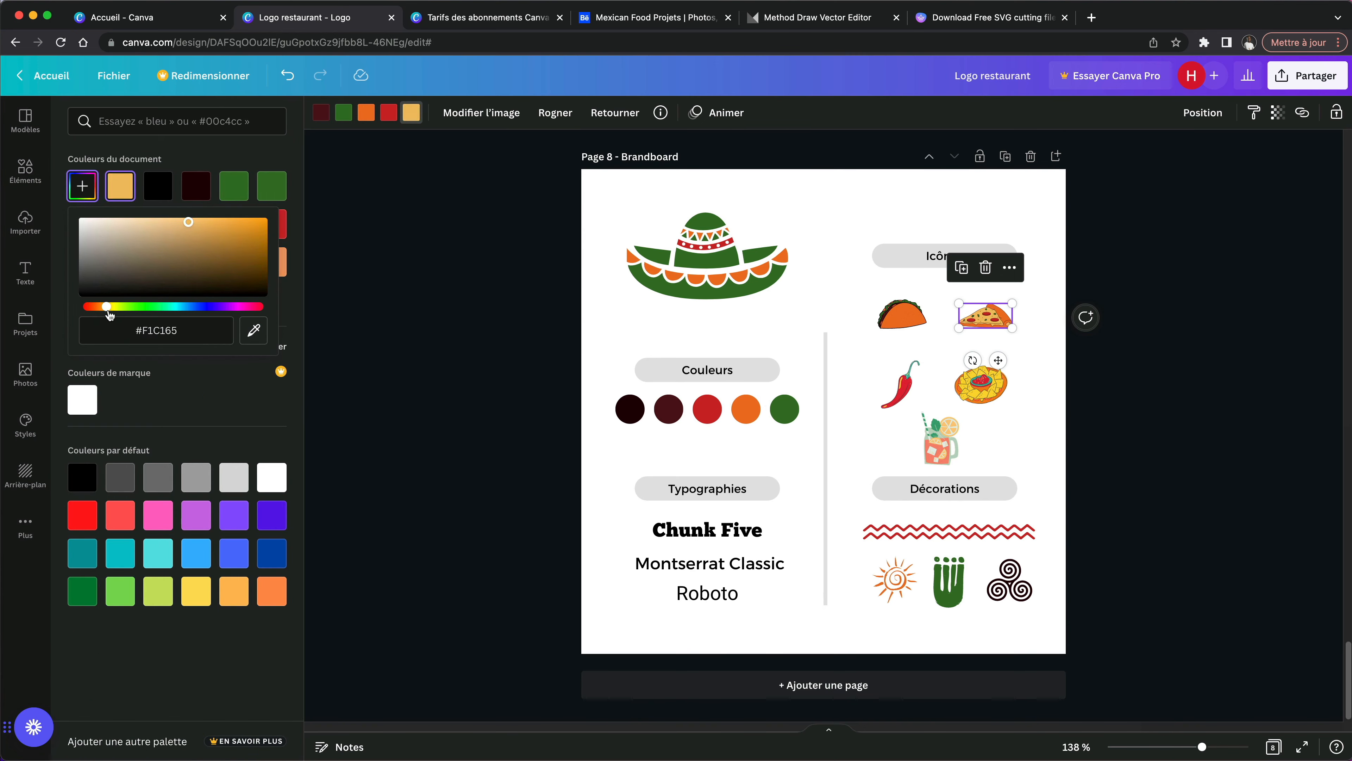
# Step: Recolour the chili pepper icon by sampling the brand red and orange
pyautogui.click(900, 384)
pyautogui.click(366, 112)
pyautogui.click(707, 411)
pyautogui.click(389, 112)
pyautogui.click(745, 411)
# Step: Change the nacho icon's orange and red parts to the brand orange and brand red
pyautogui.click(981, 383)
pyautogui.click(388, 113)
pyautogui.click(196, 261)
pyautogui.click(366, 113)
pyautogui.click(233, 223)
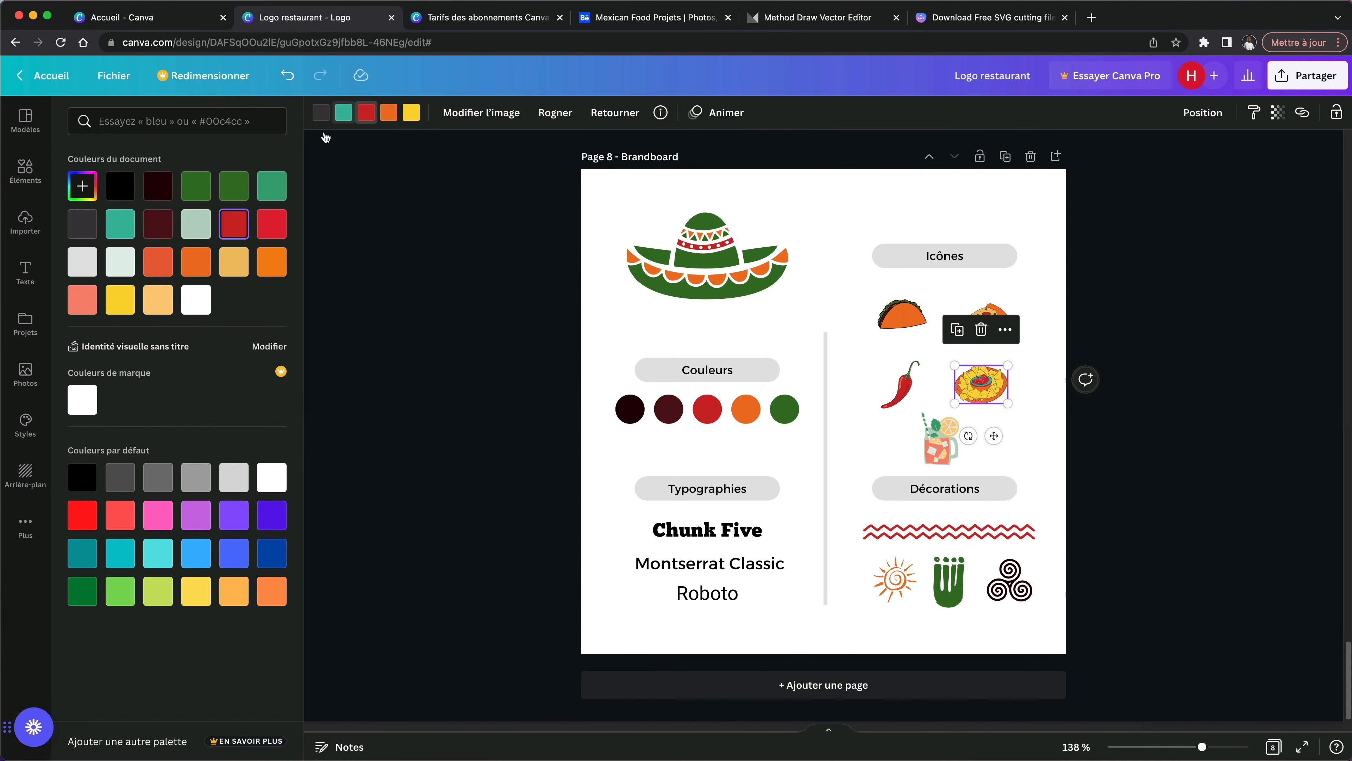
# Step: Recolour the cocktail mug icon's drink with the brand orange to match the palette
pyautogui.click(940, 439)
pyautogui.click(388, 112)
pyautogui.click(82, 186)
pyautogui.click(254, 330)
pyautogui.click(745, 409)
pyautogui.click(1050, 441)
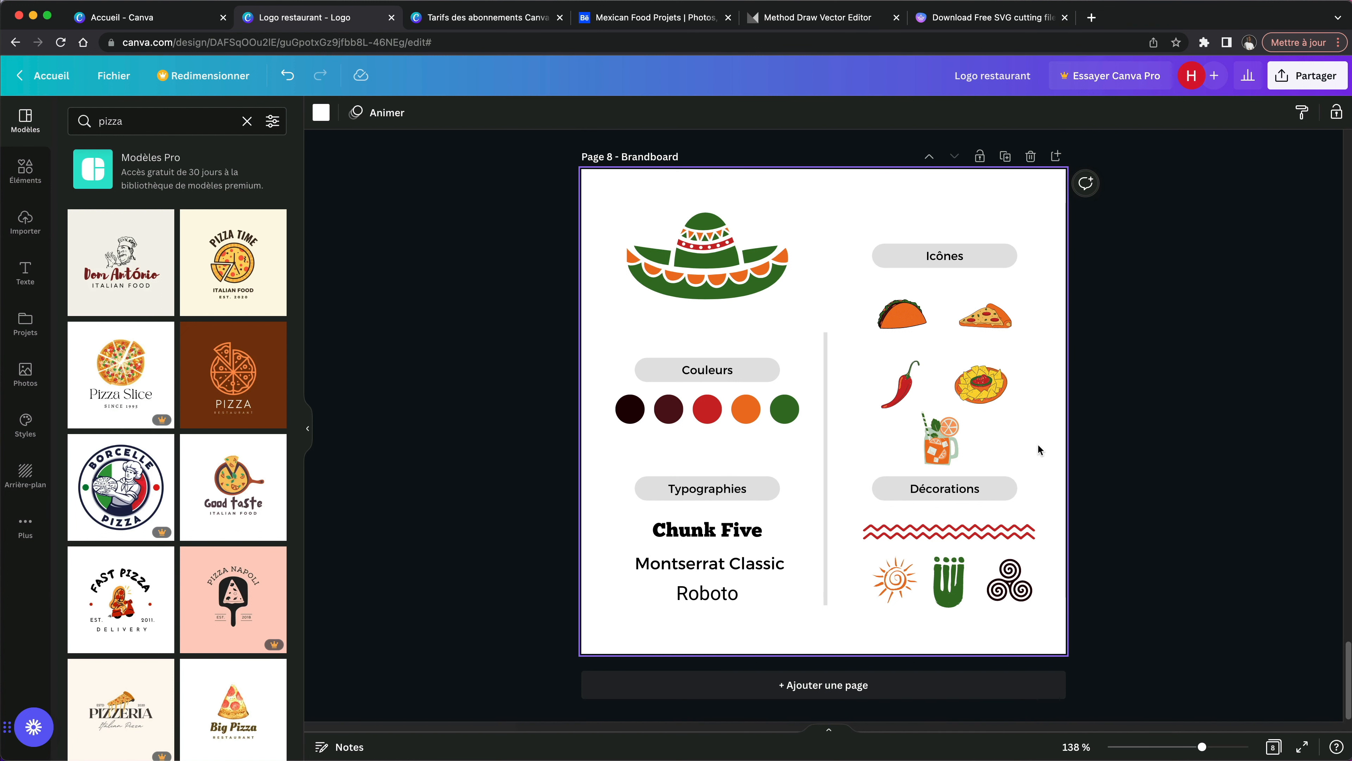
# Step: Open the download settings for the design and set the file type to JPG
pyautogui.scroll(20, 1038, 442)
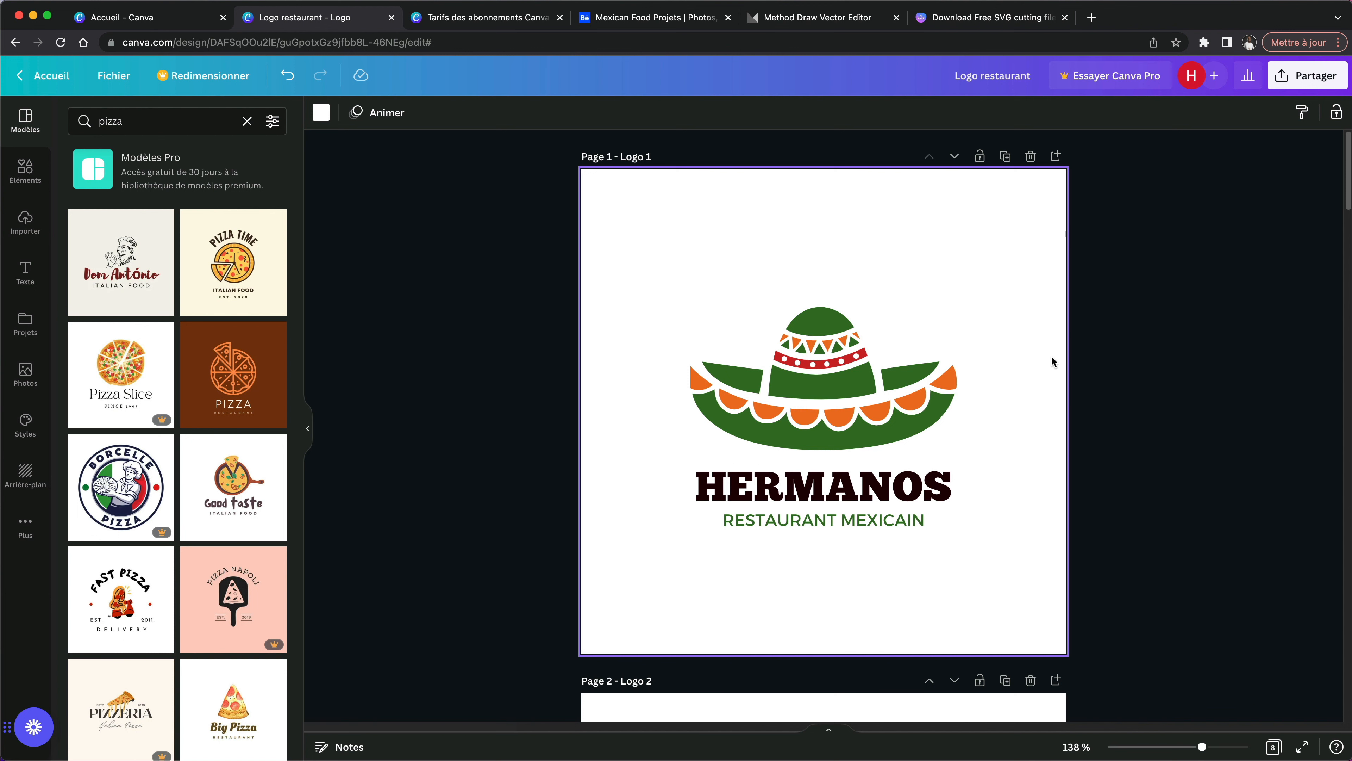
pyautogui.click(1307, 80)
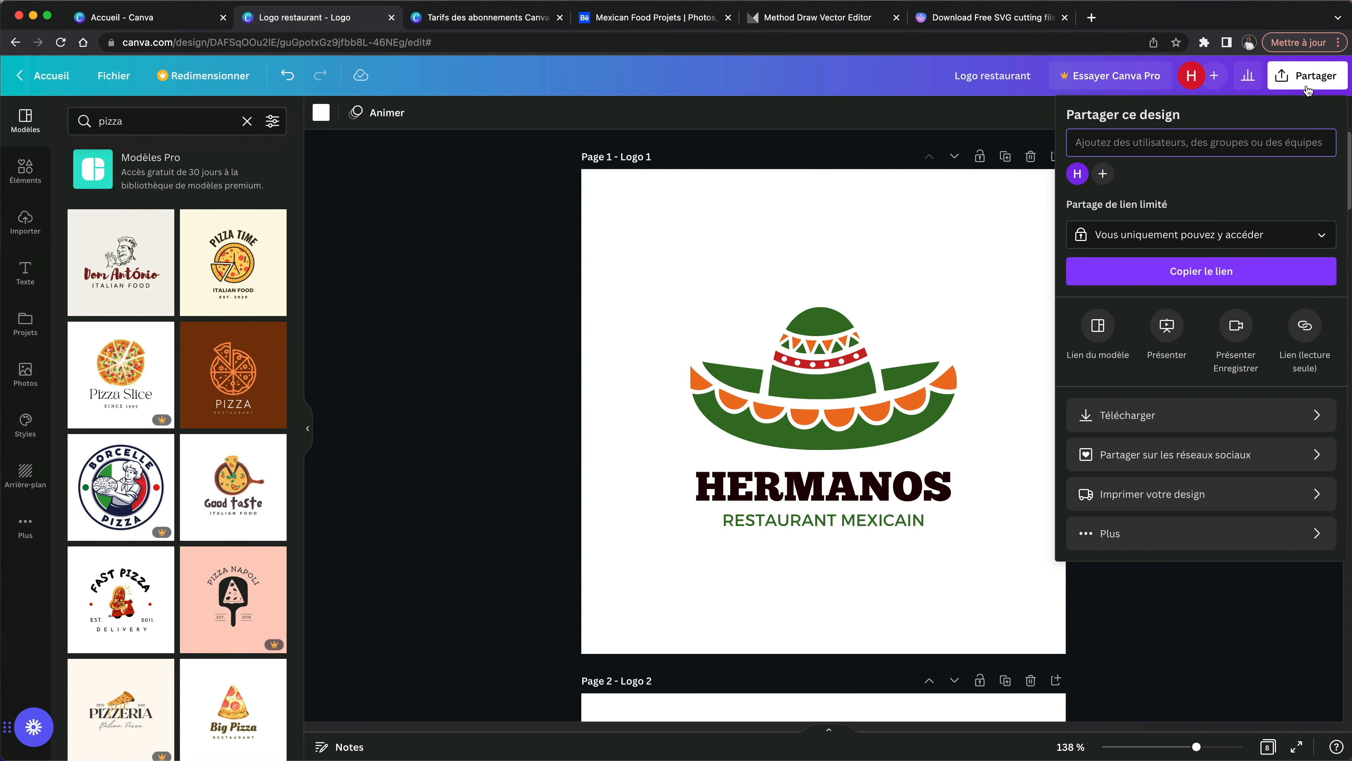
pyautogui.click(1204, 416)
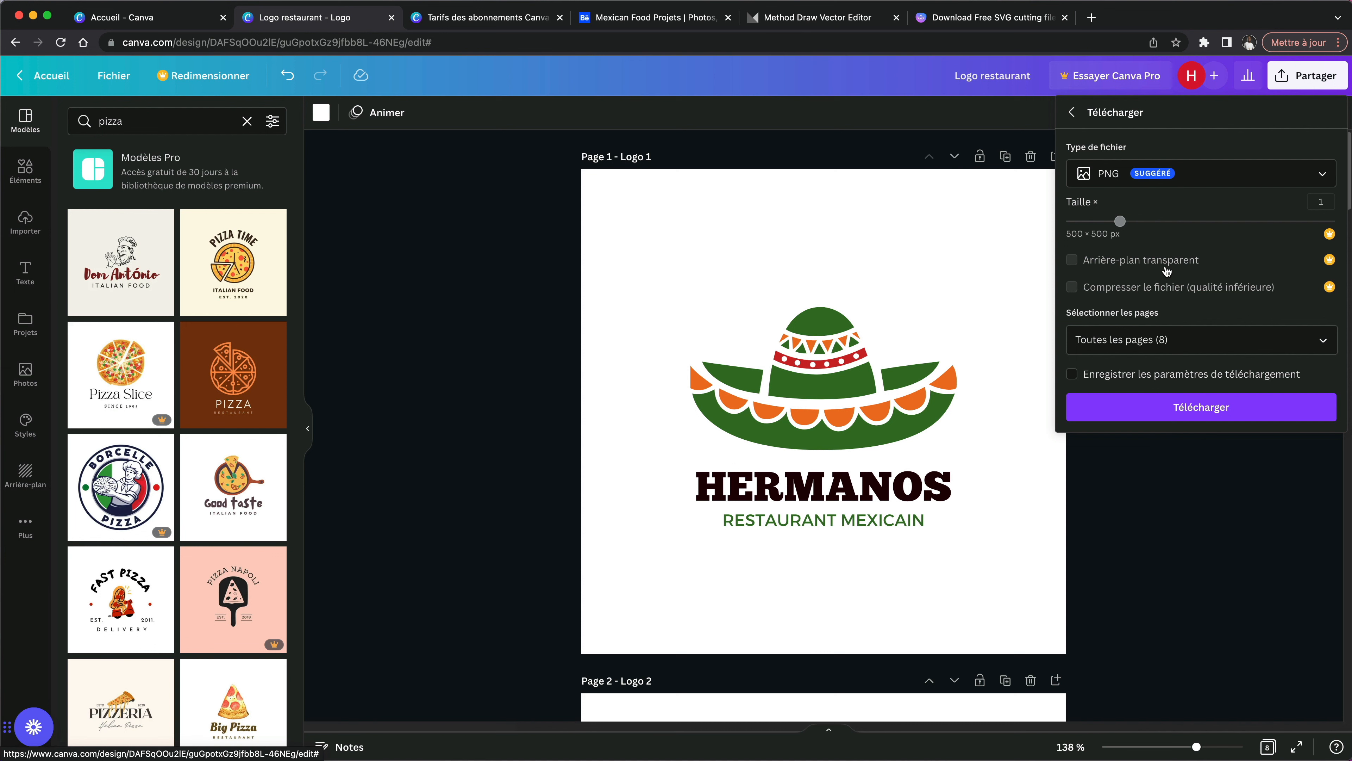
pyautogui.click(1192, 176)
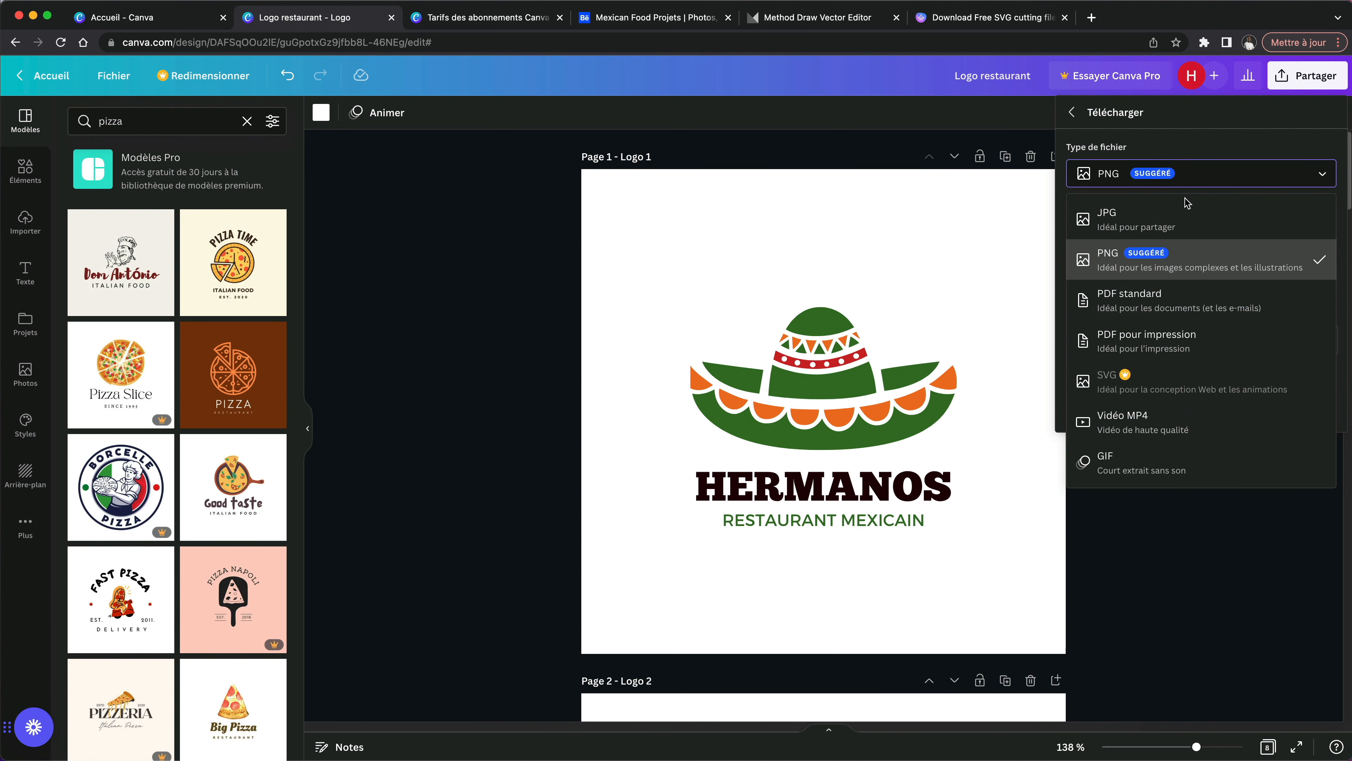
pyautogui.click(1186, 211)
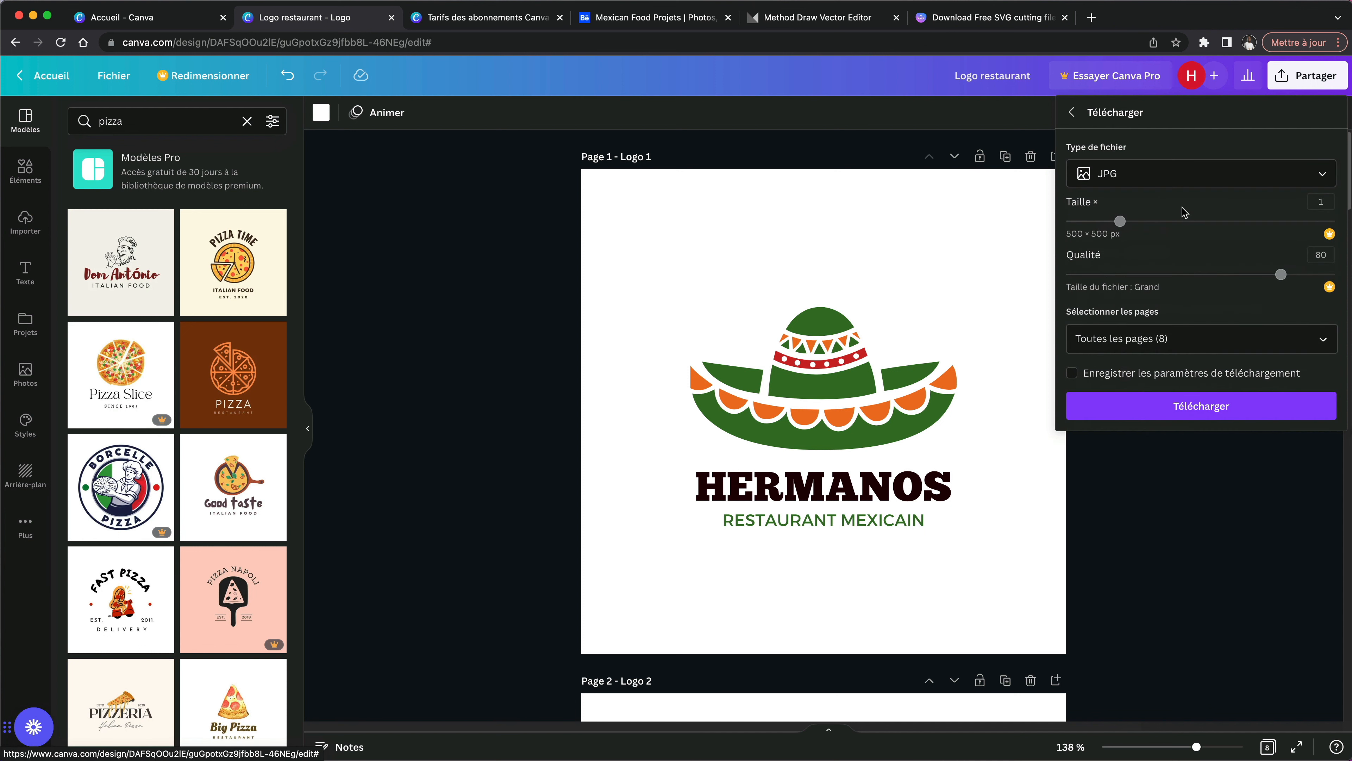
# Step: Change the download file type to PNG and download all eight pages of the design
pyautogui.click(1198, 178)
pyautogui.click(1181, 255)
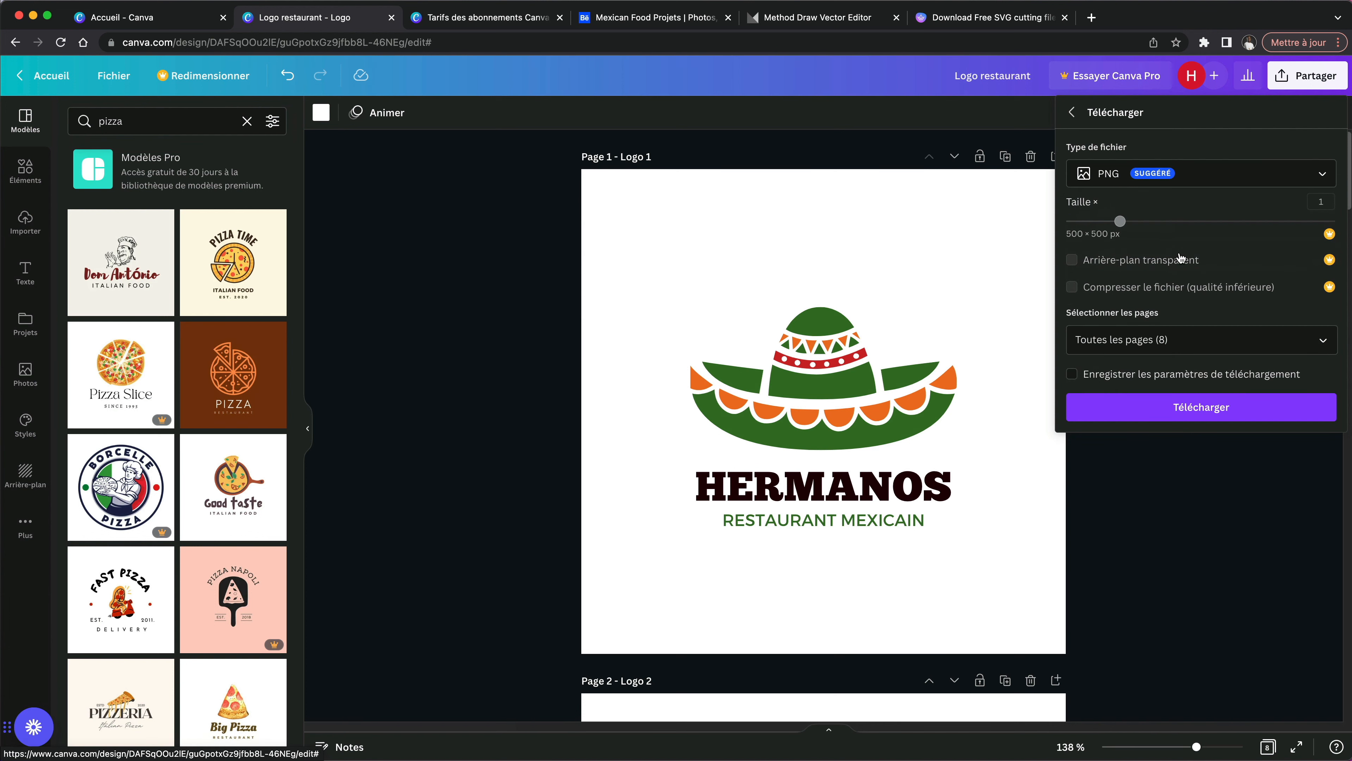
pyautogui.click(1191, 408)
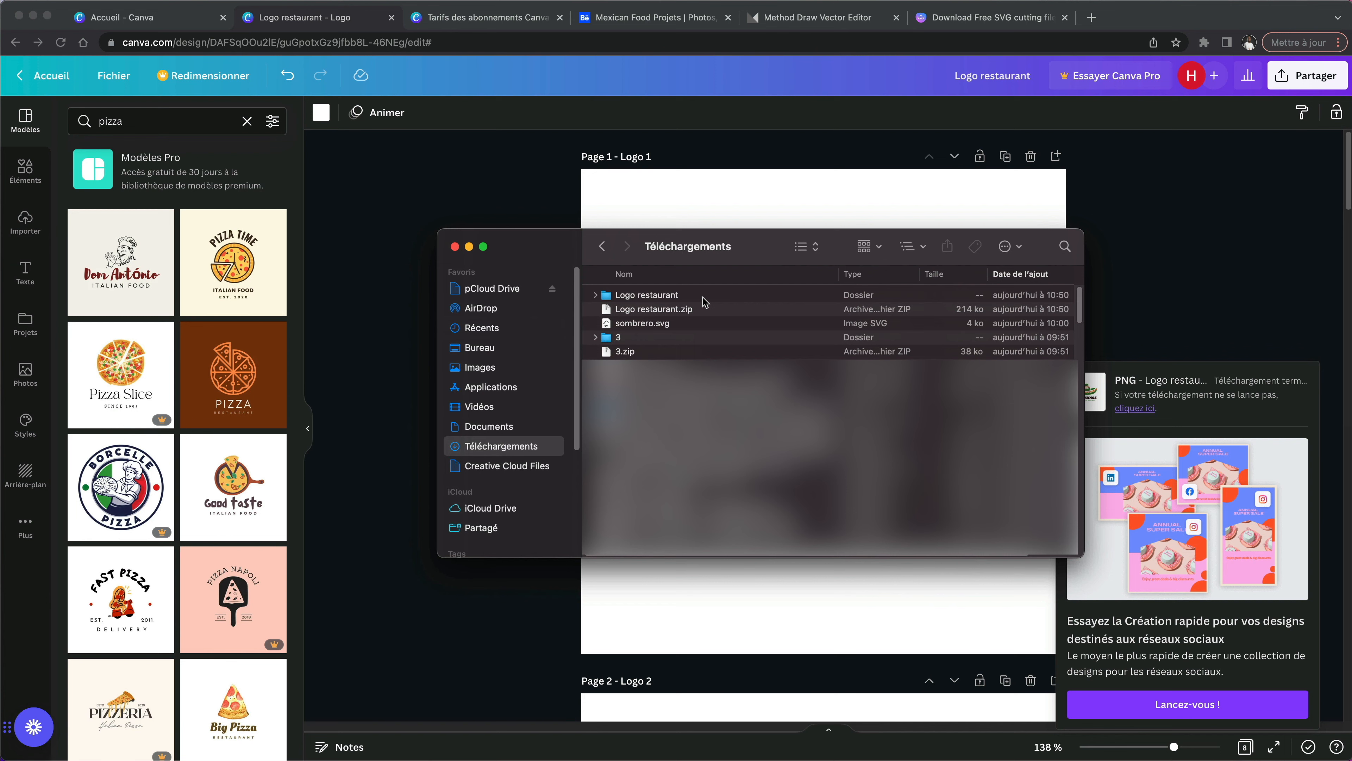
# Step: Open the downloaded Logo restaurant folder and preview its PNG files one after another, starting with Brandboard.png
pyautogui.doubleClick(703, 297)
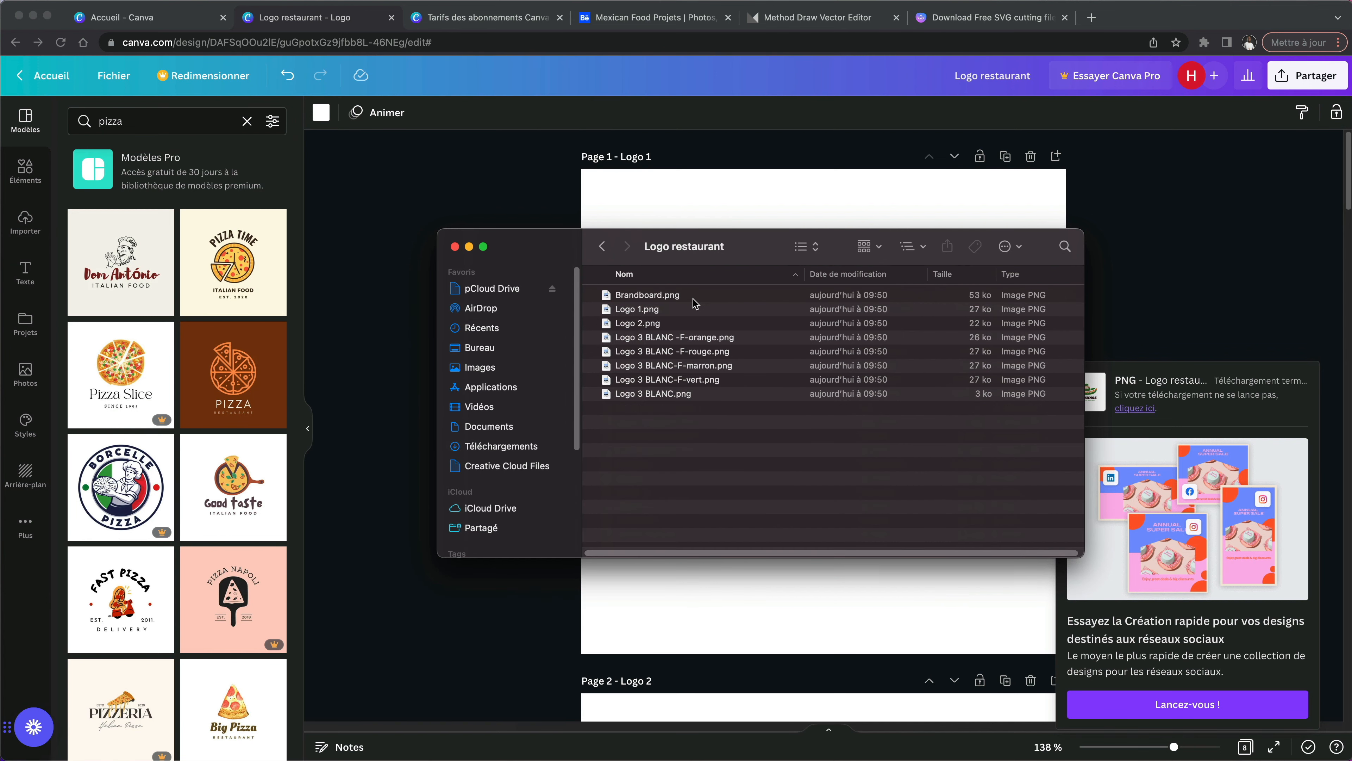
pyautogui.click(694, 296)
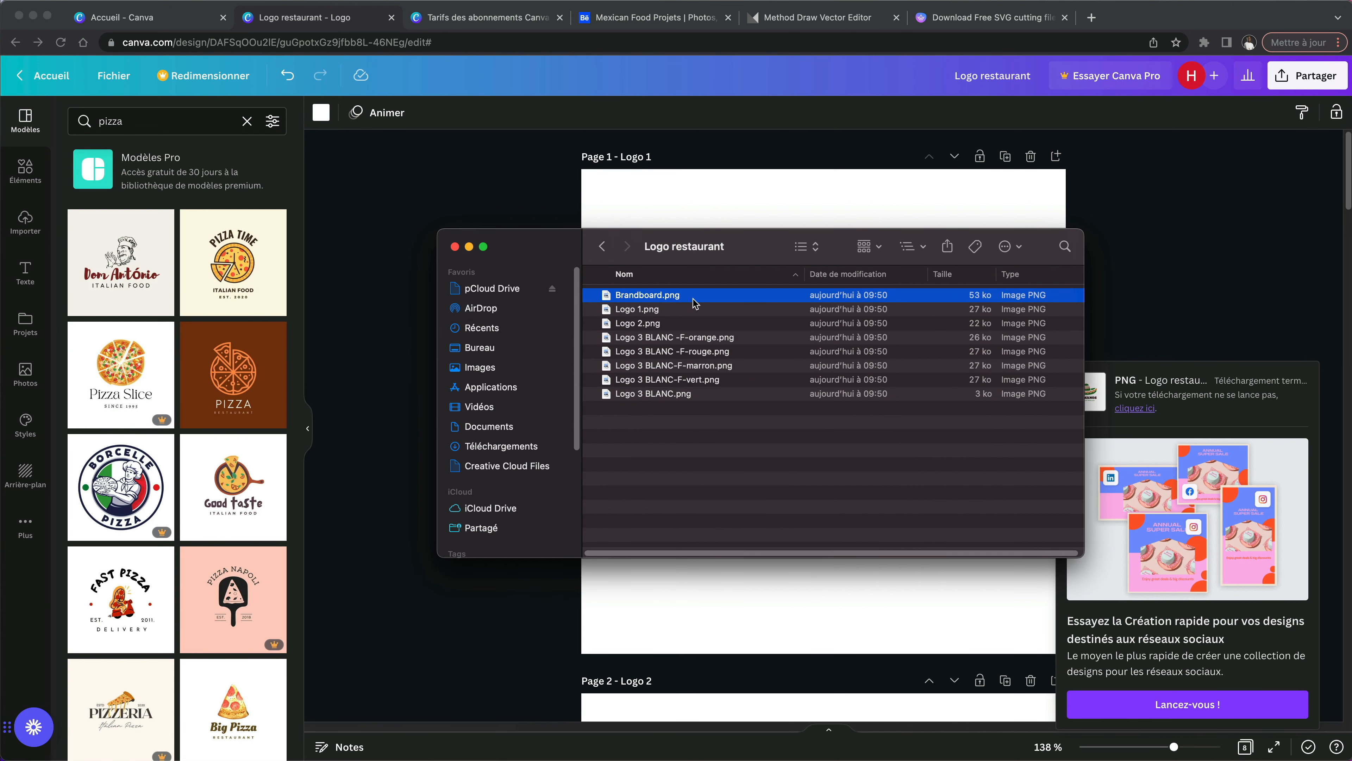
pyautogui.press('space')
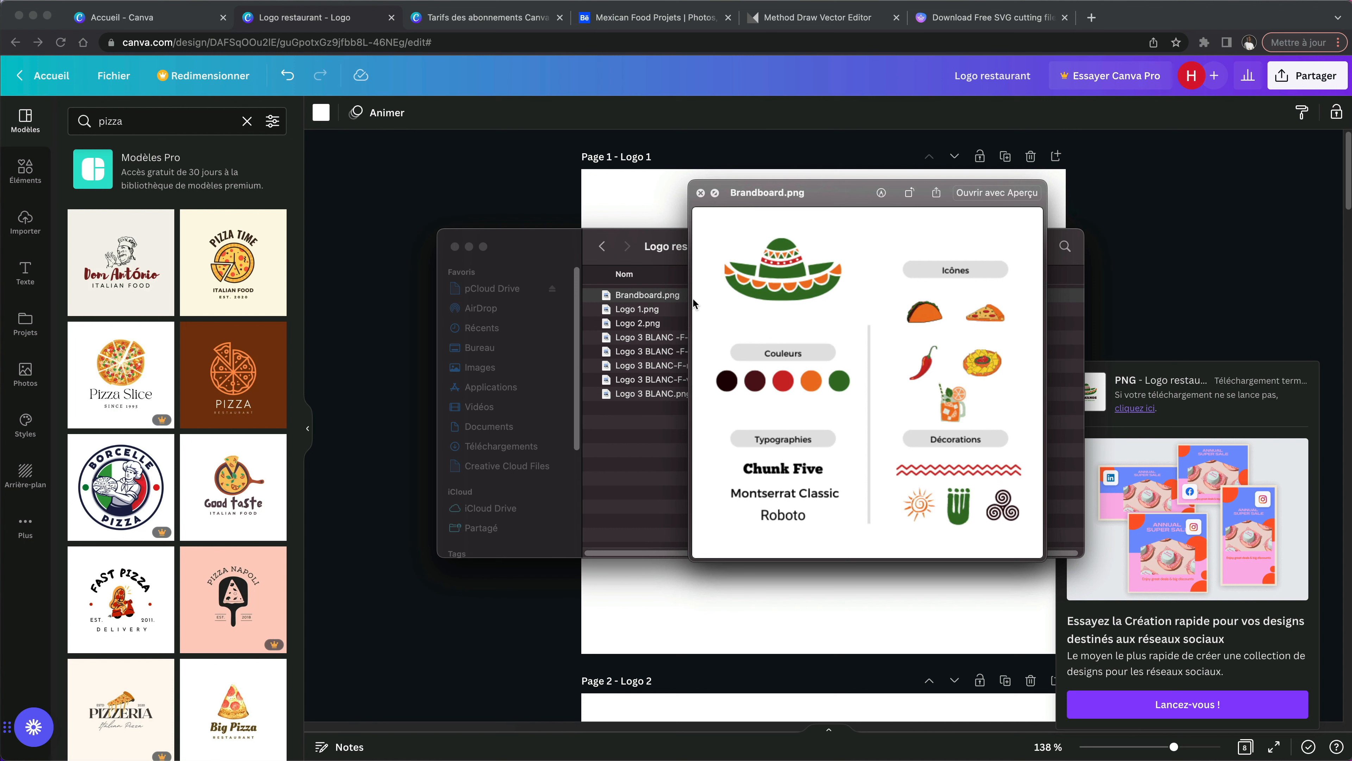
pyautogui.press('Down')
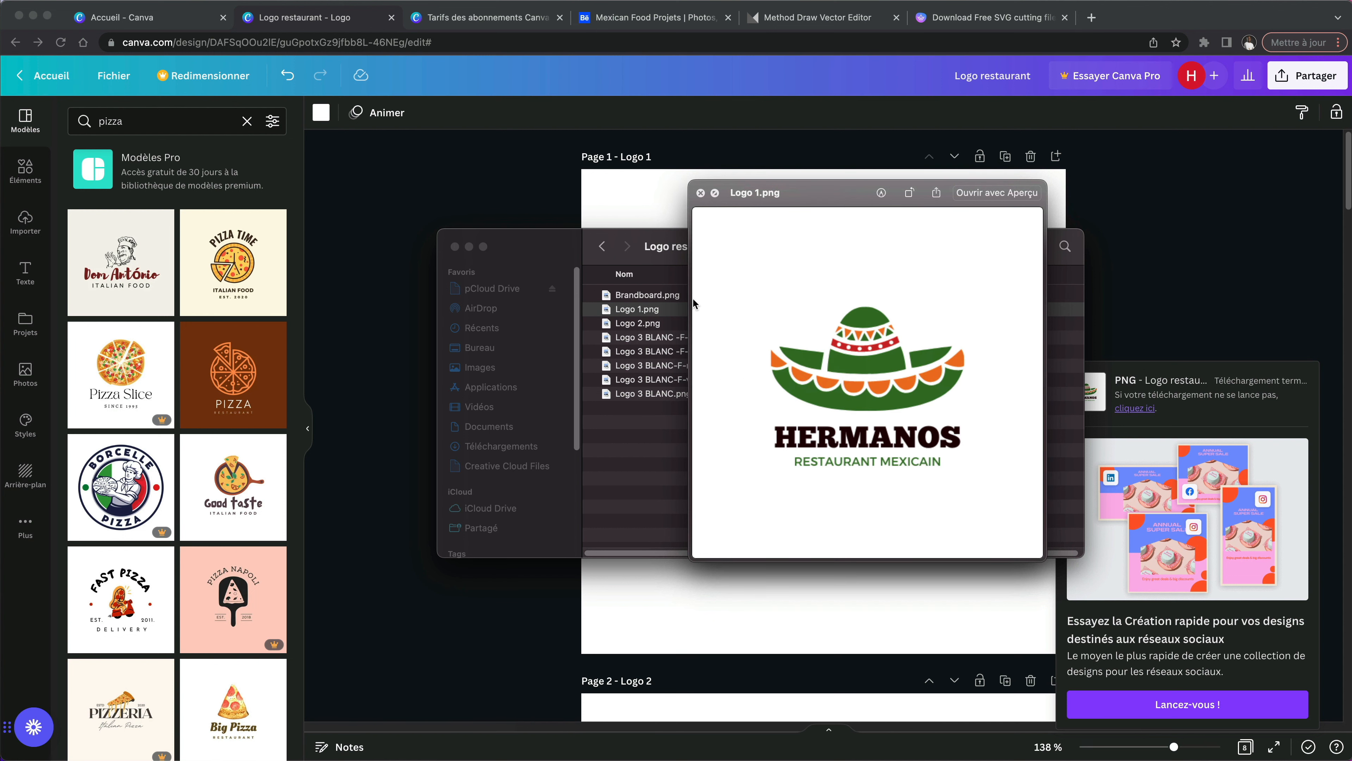
pyautogui.press('Down')
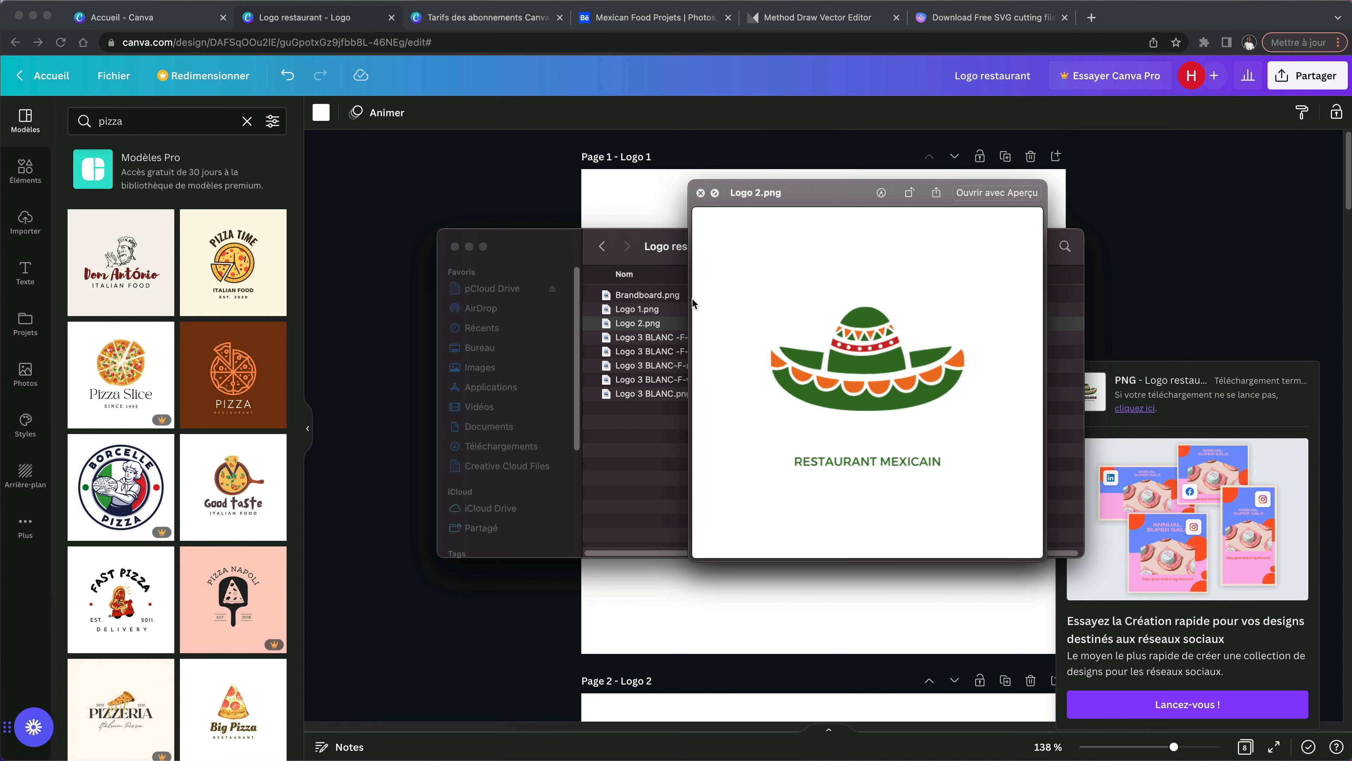
pyautogui.press('Down')
pyautogui.press('Down')
pyautogui.press('Down')
pyautogui.press('Down')
pyautogui.press('Down')
pyautogui.press('Up')
pyautogui.press('Up')
pyautogui.press('Up')
pyautogui.press('Up')
pyautogui.press('Up')
pyautogui.press('Up')
pyautogui.press('Up')
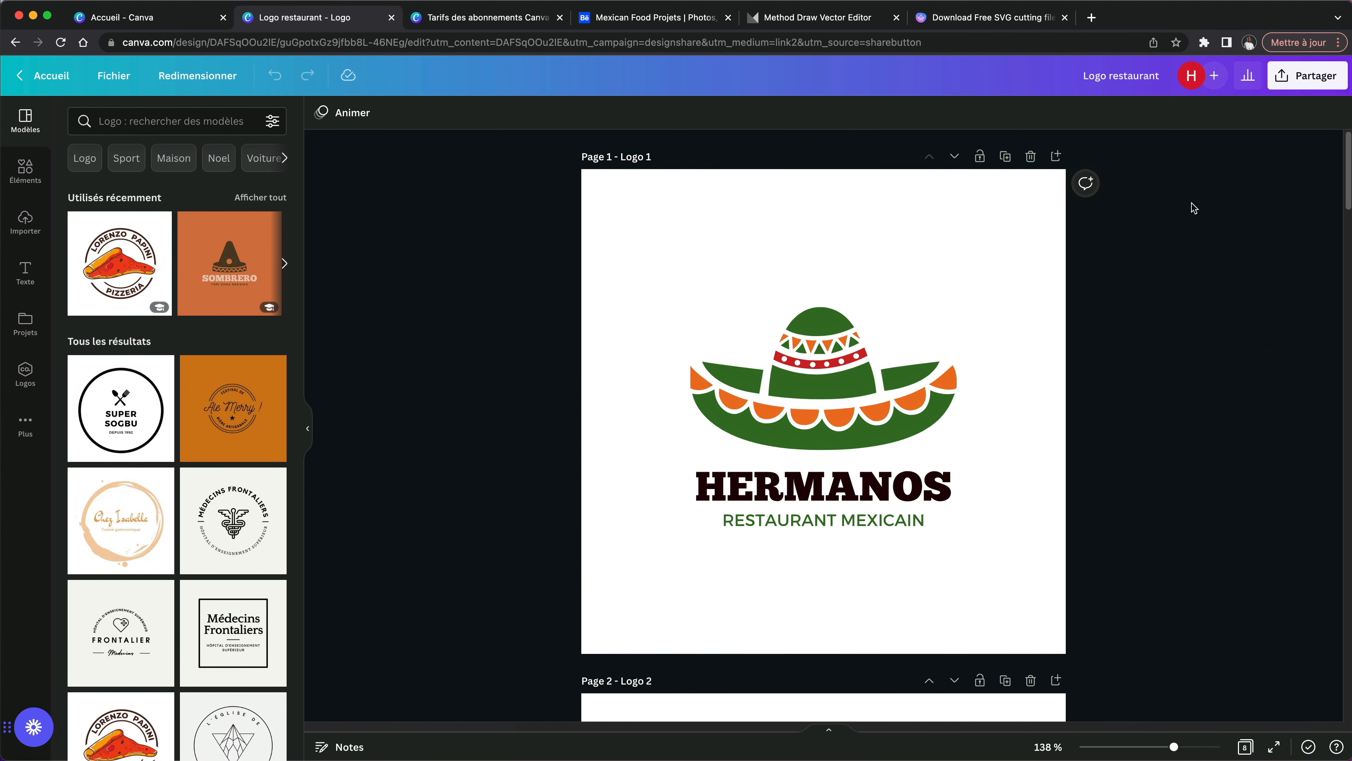
# Step: Download all pages as PNG with a transparent background and the size multiplier set to 2 (1000 × 1000 px)
pyautogui.click(1305, 83)
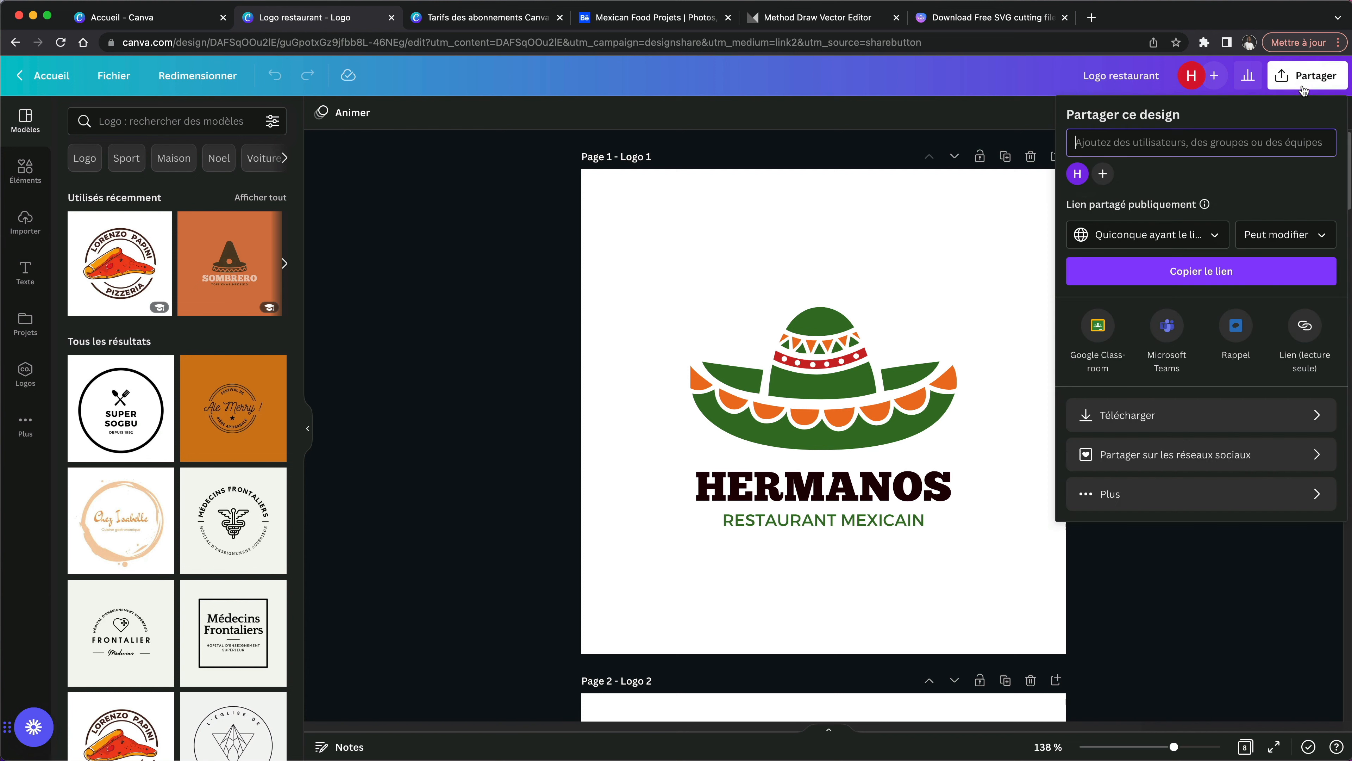
pyautogui.click(1154, 415)
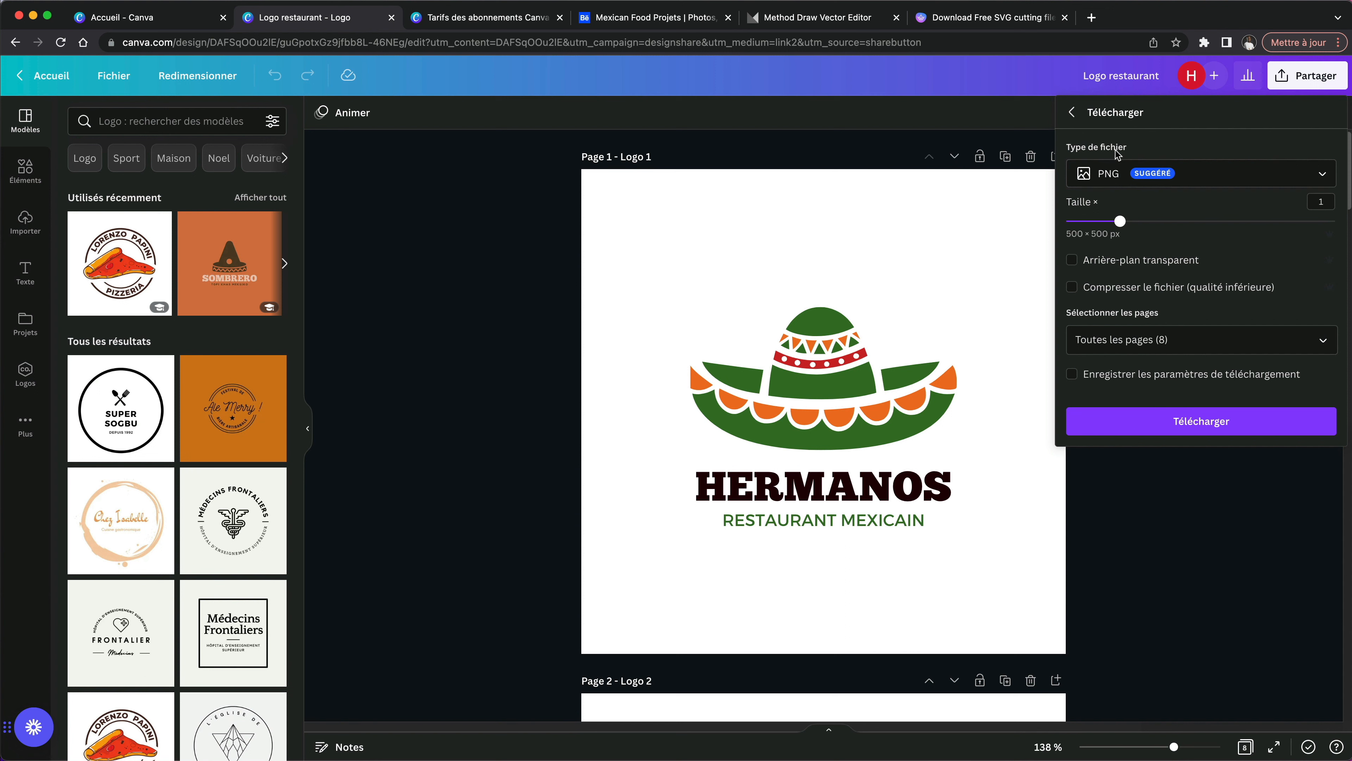
pyautogui.click(1102, 265)
pyautogui.moveTo(1120, 221); pyautogui.dragTo(1205, 219)
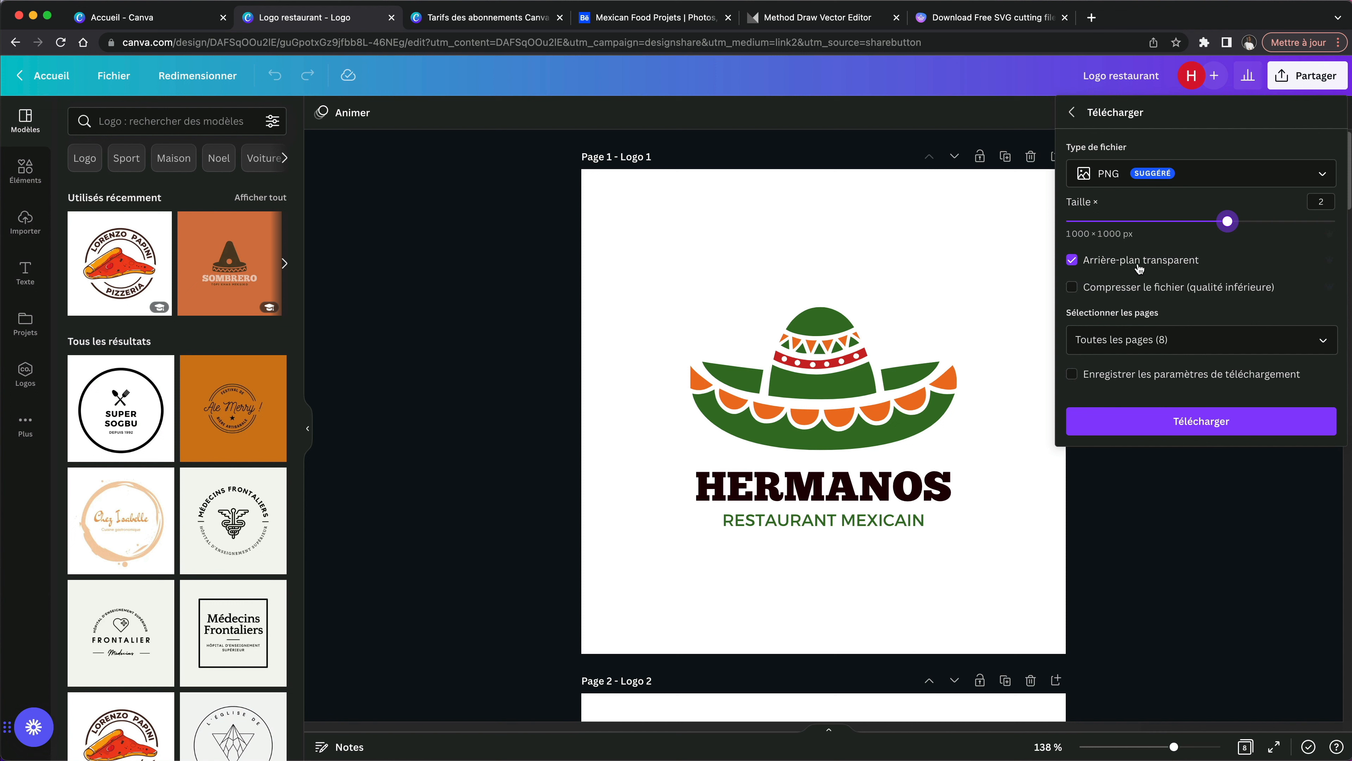
pyautogui.click(1201, 421)
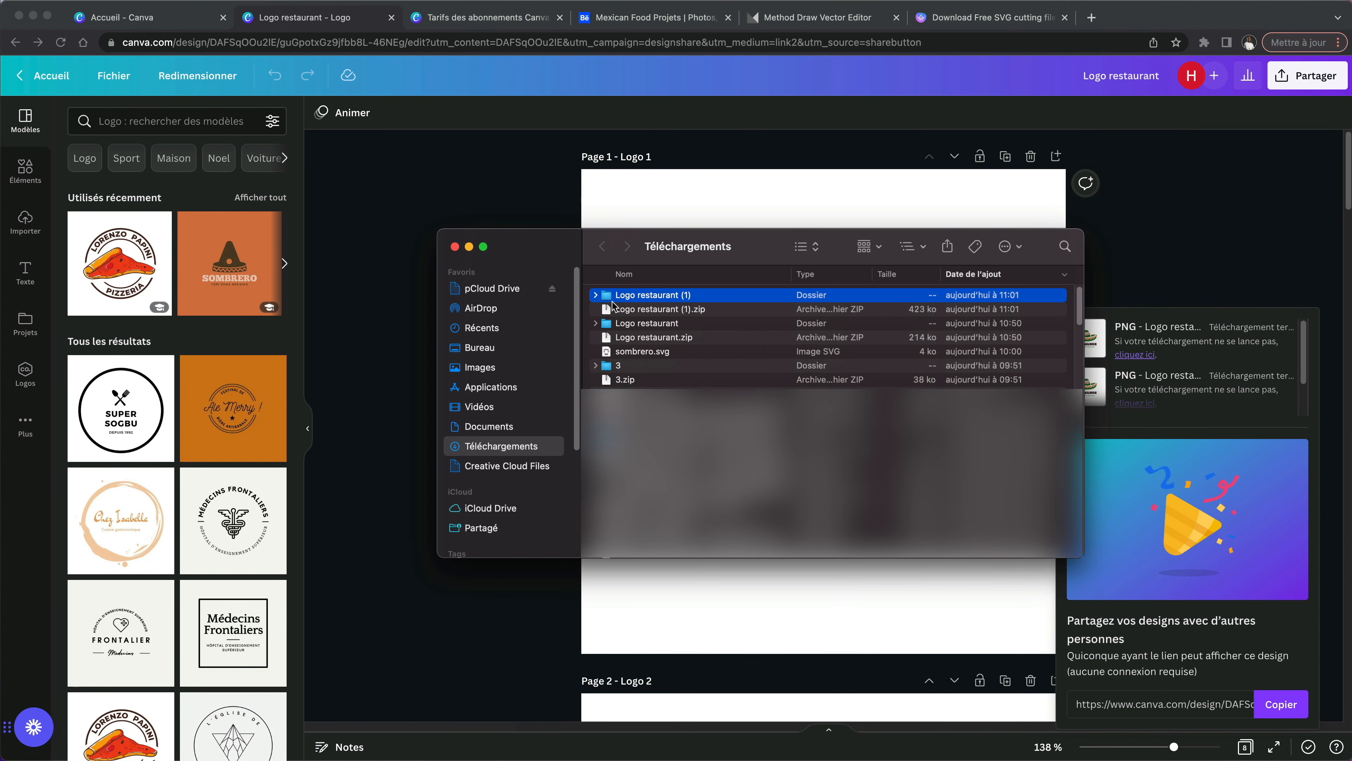
# Step: Open the Logo restaurant (1) folder and preview the transparent brandboard and logo files, including Logo 3 BLANC.png
pyautogui.doubleClick(620, 296)
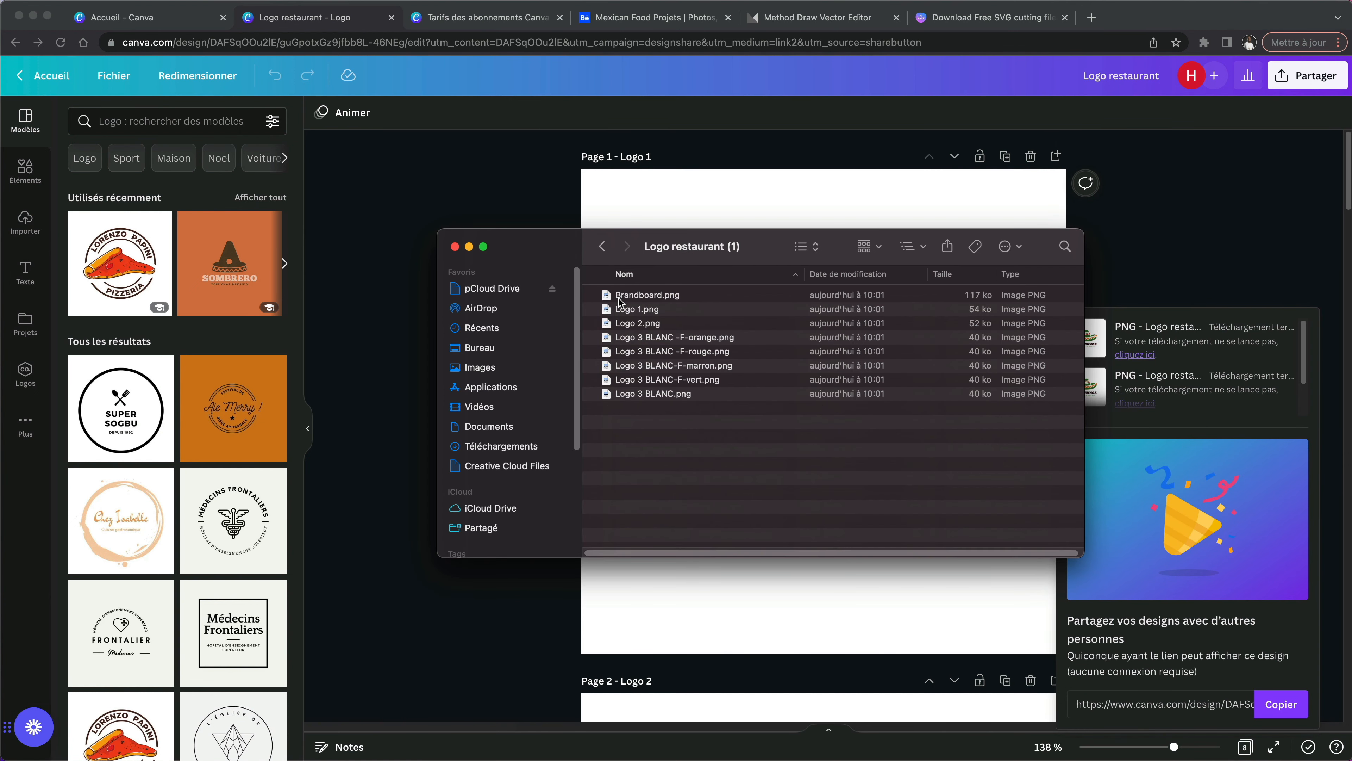
pyautogui.click(631, 300)
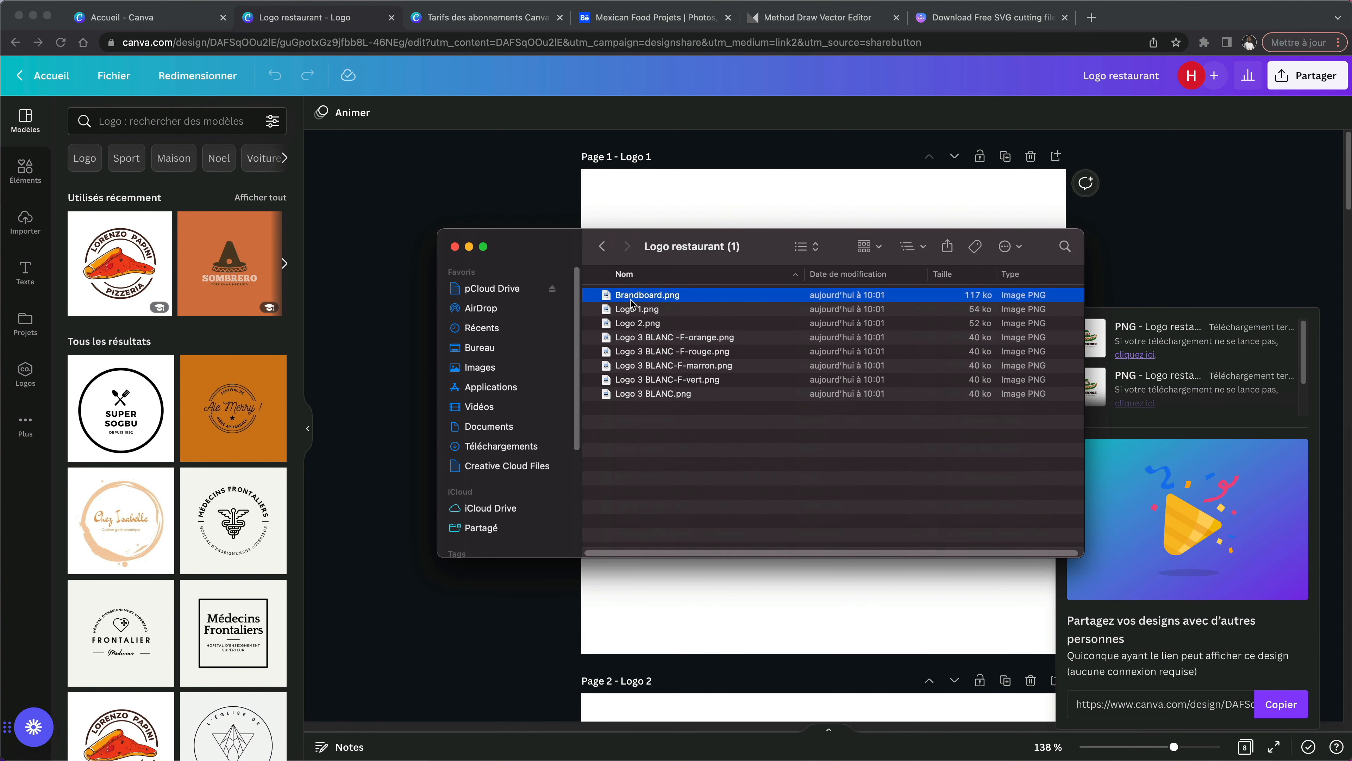
pyautogui.press('space')
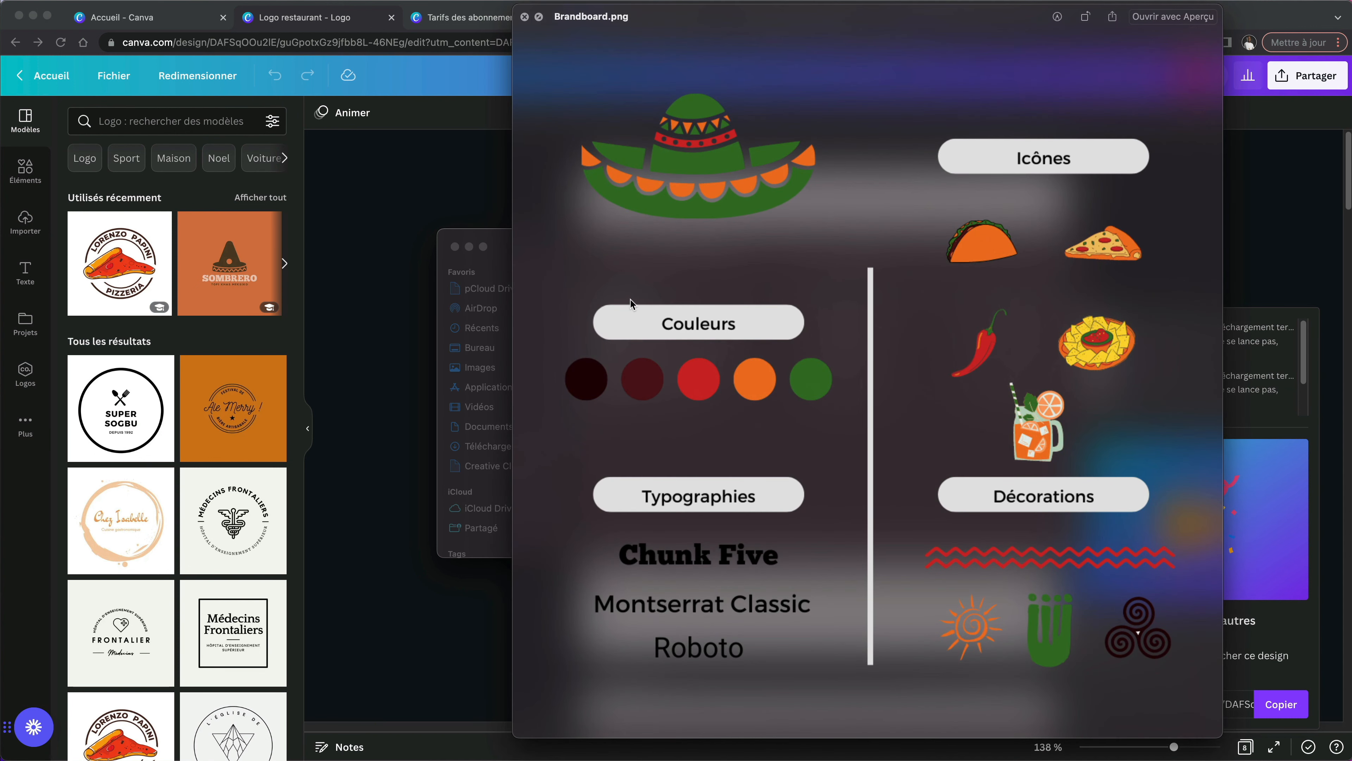
pyautogui.press('Down')
pyautogui.press('Down')
pyautogui.press('Down')
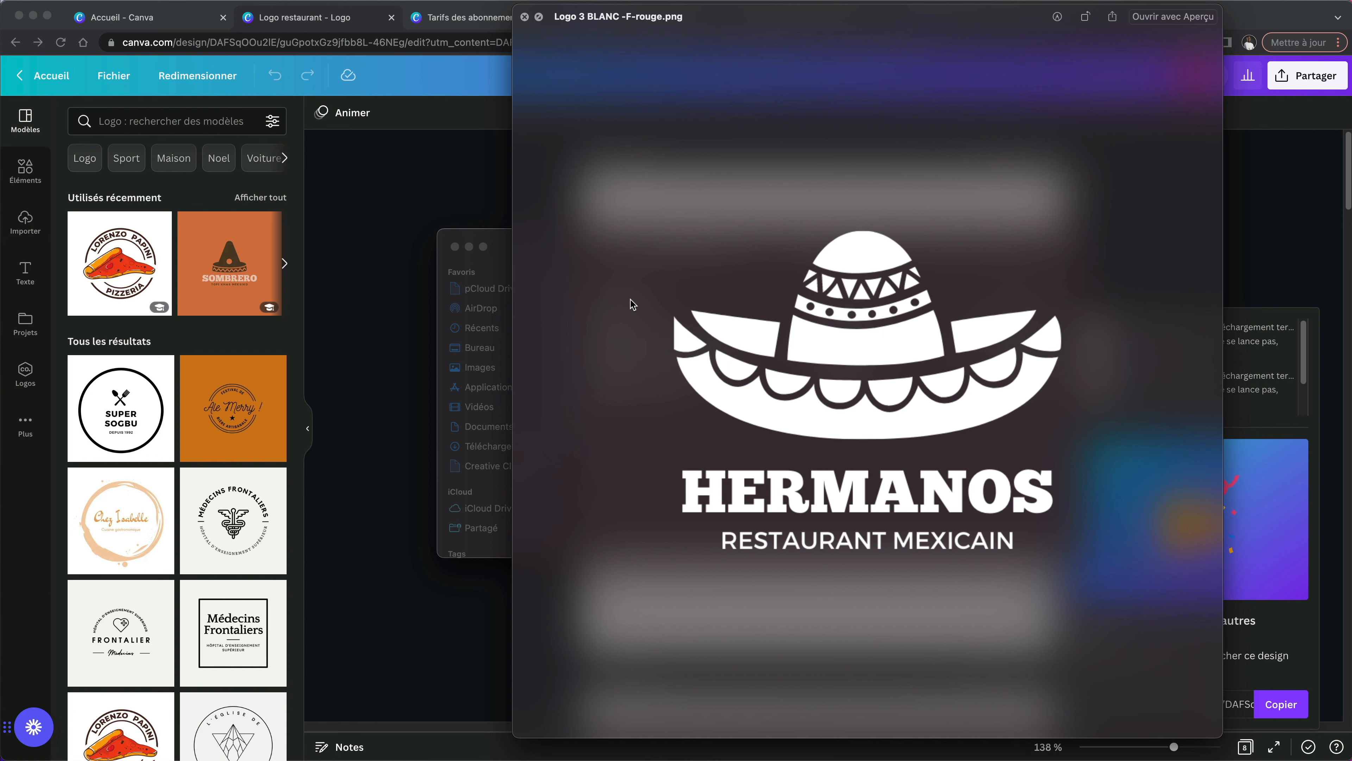
pyautogui.press('Up')
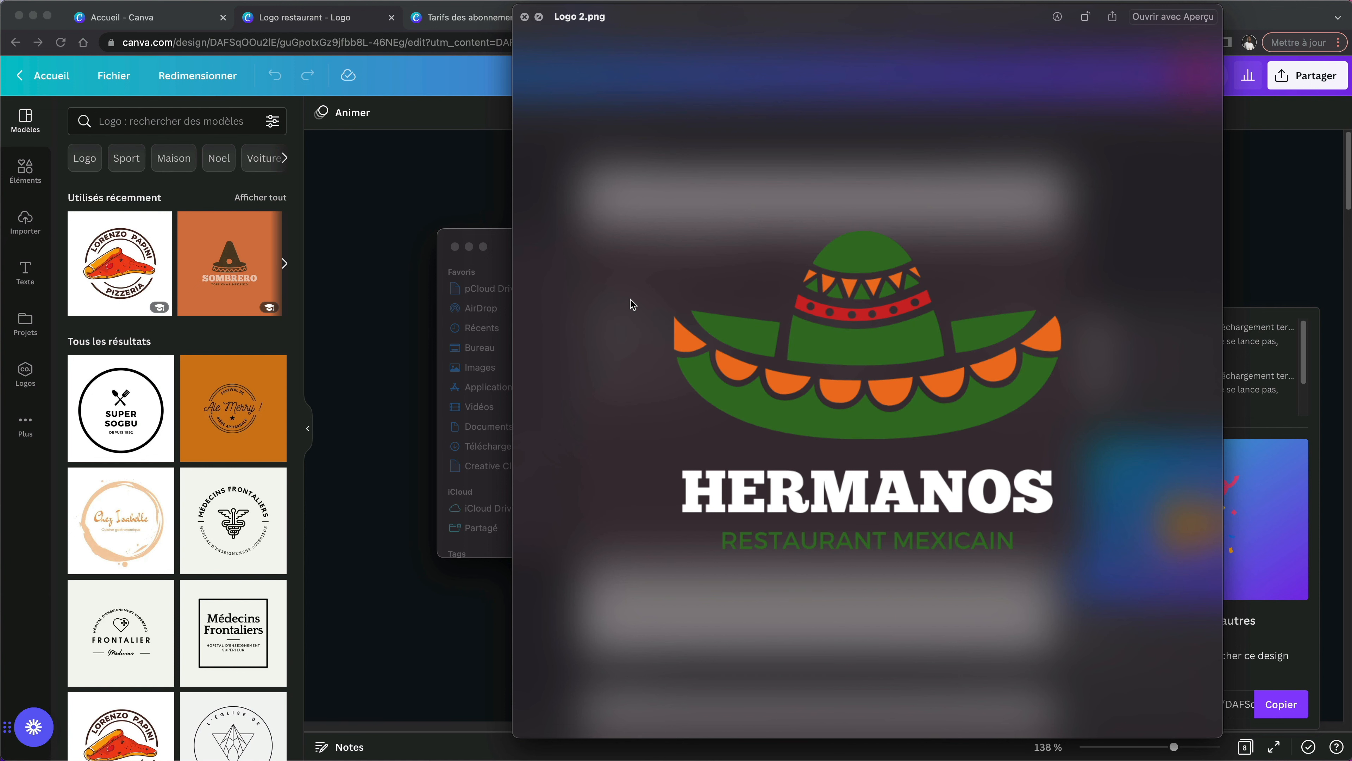
pyautogui.press('space')
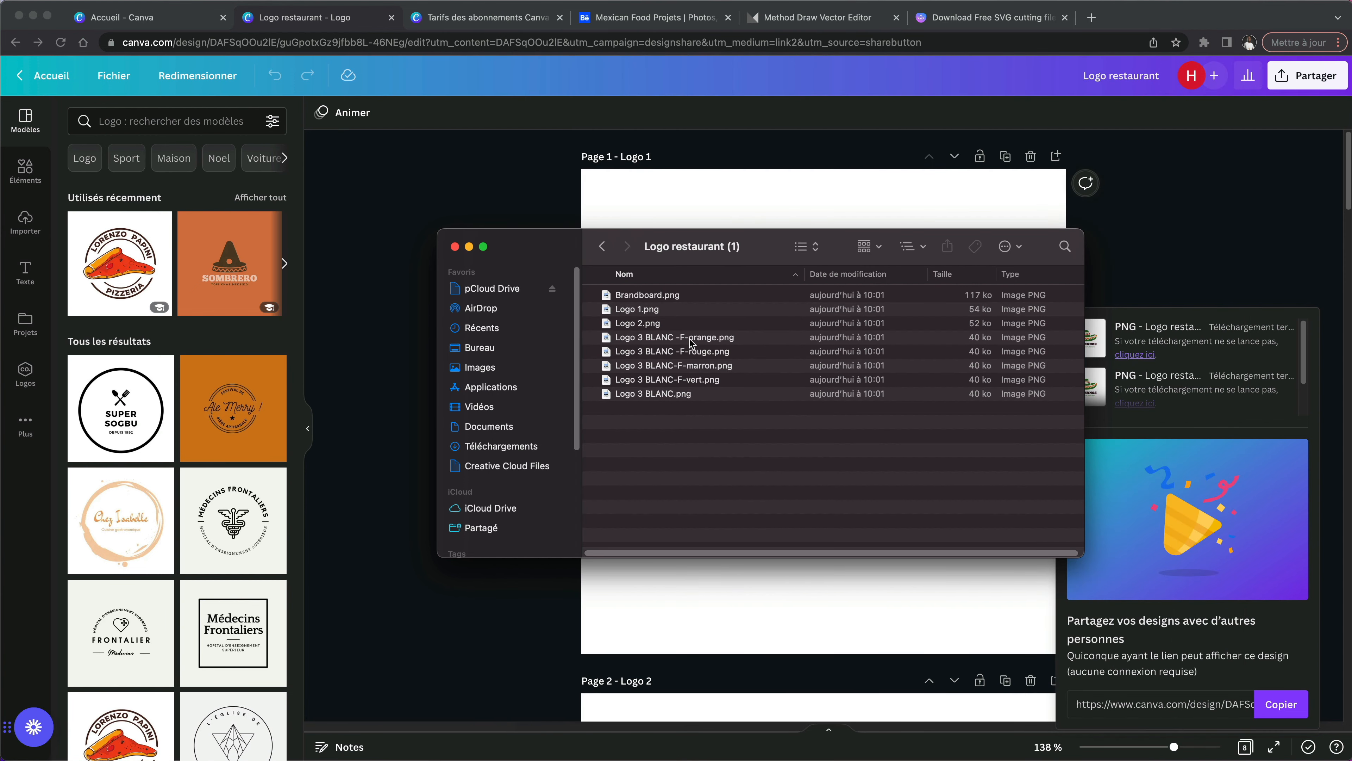
pyautogui.click(636, 395)
pyautogui.press('space')
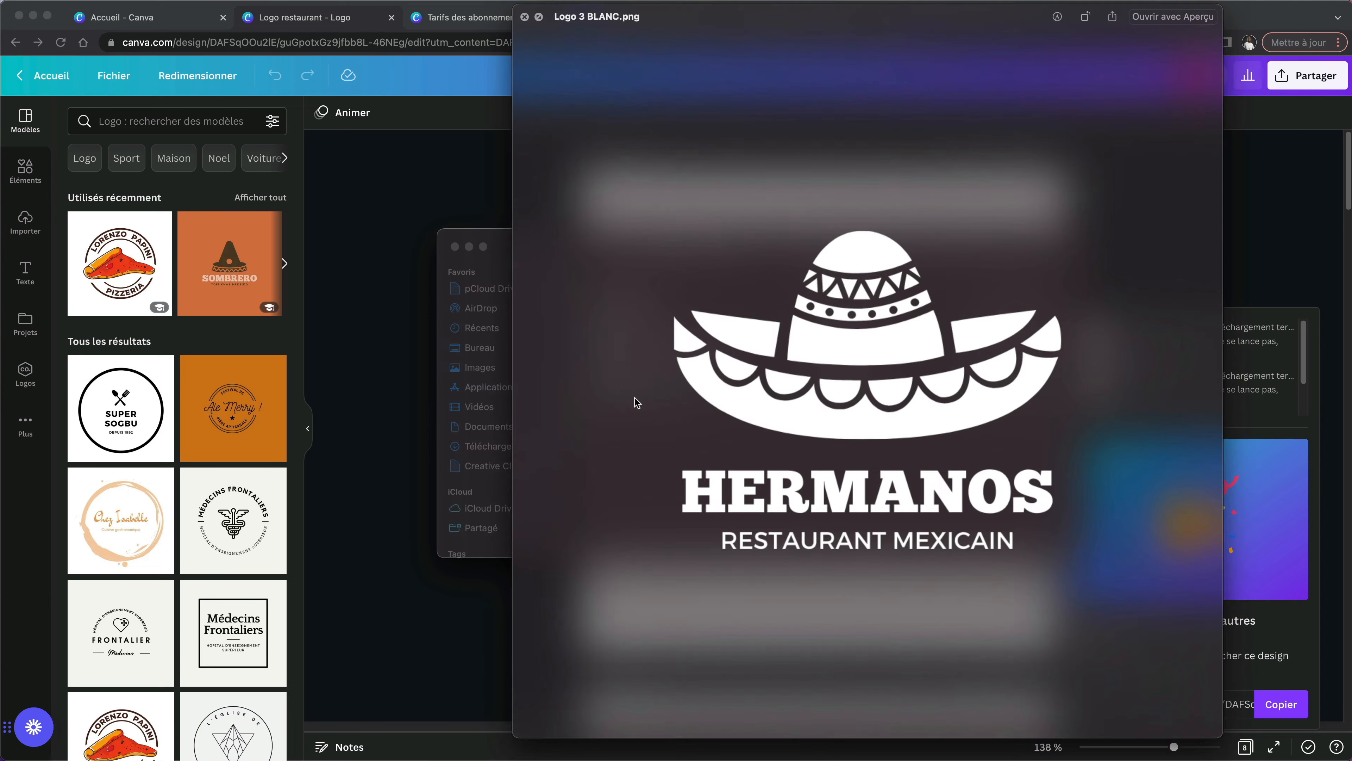
pyautogui.press('space')
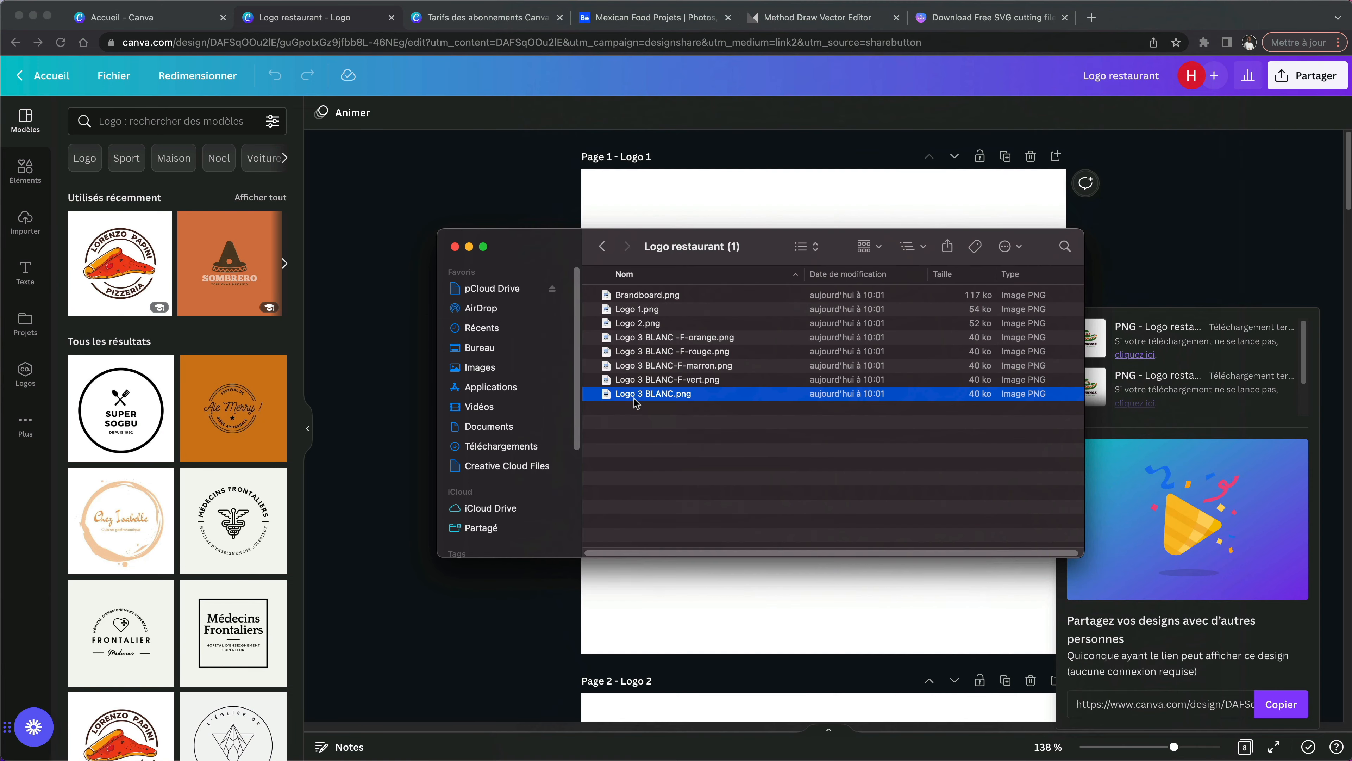
# Step: Move the four Logo 3 BLANC files with orange, rouge, marron and vert backgrounds to the trash
pyautogui.click(683, 338)
pyautogui.keyDown('shift'); pyautogui.click(709, 381); pyautogui.keyUp('shift')
pyautogui.rightClick(708, 380)
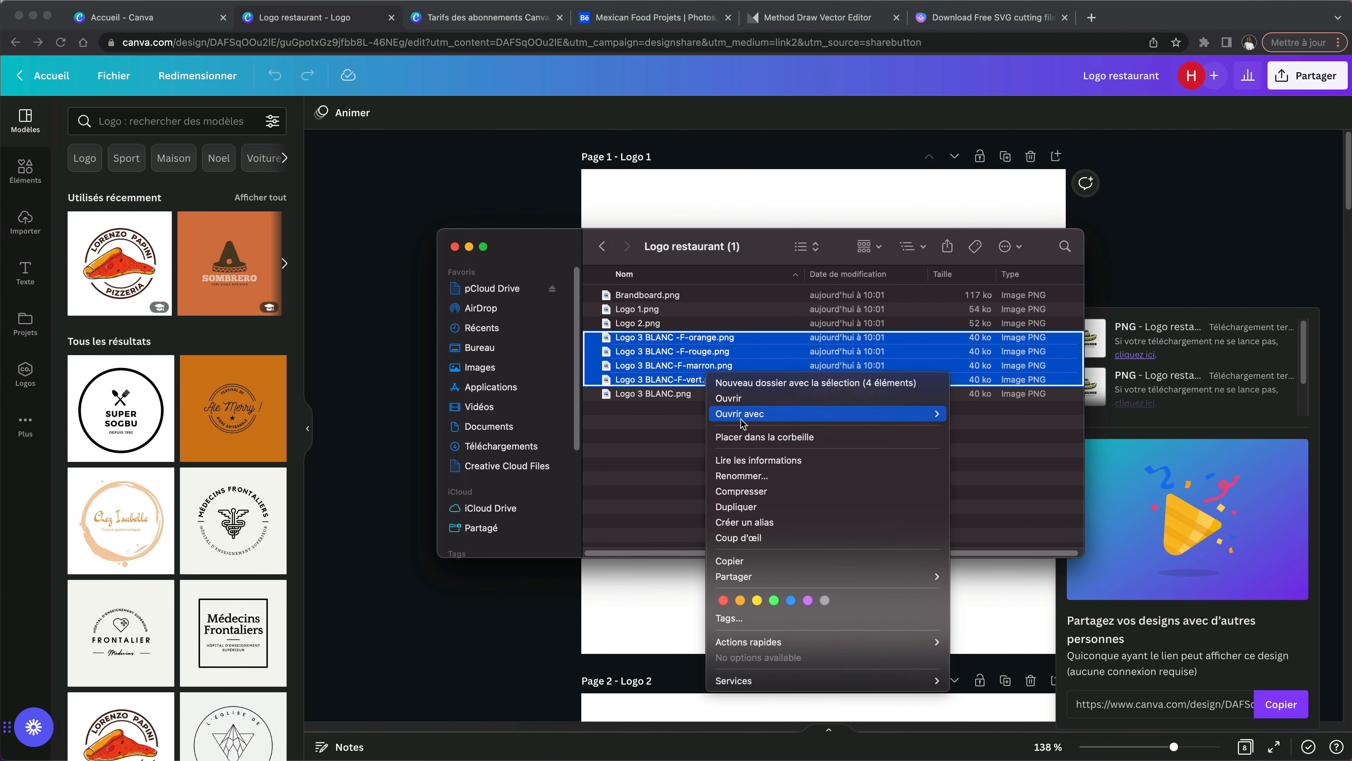
pyautogui.click(741, 437)
# Step: Preview the remaining transparent logos from Logo 1.png to Logo 3 BLANC.png
pyautogui.click(646, 315)
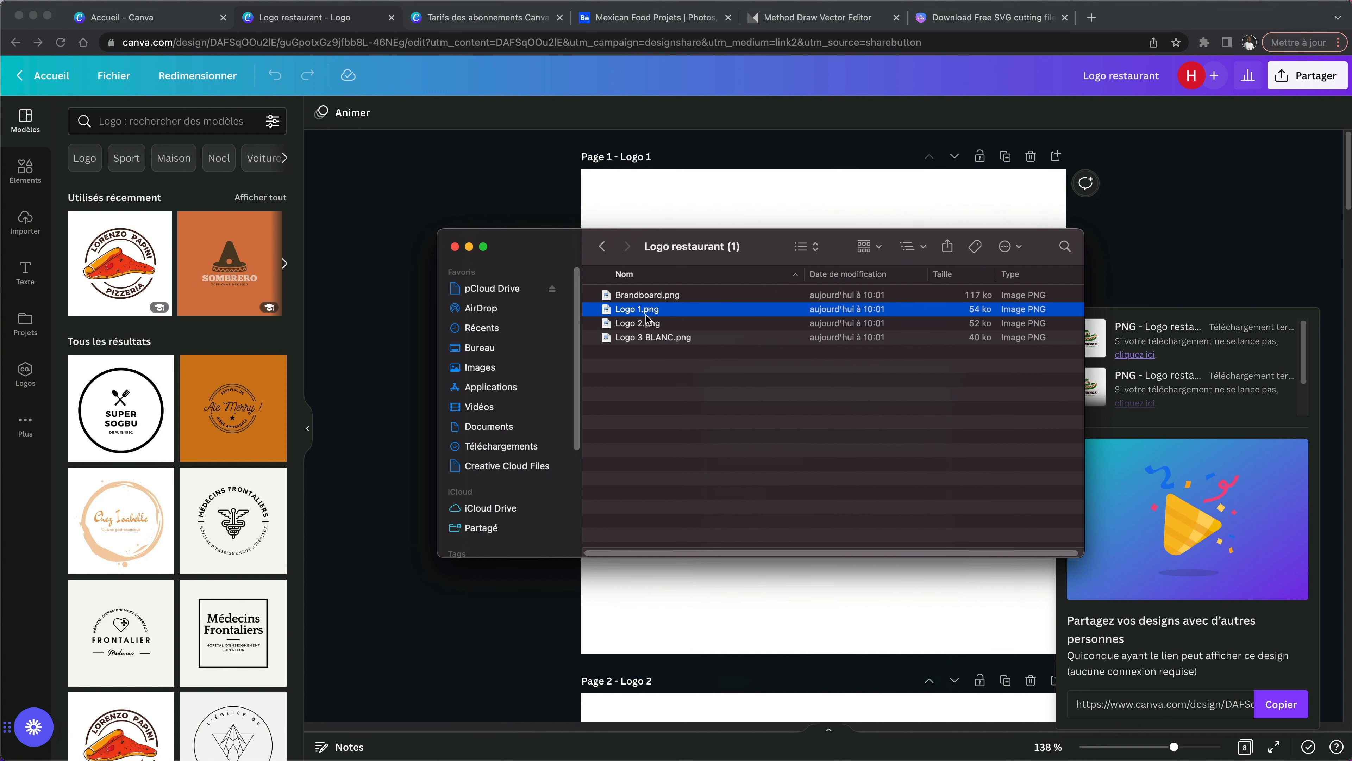
pyautogui.press('space')
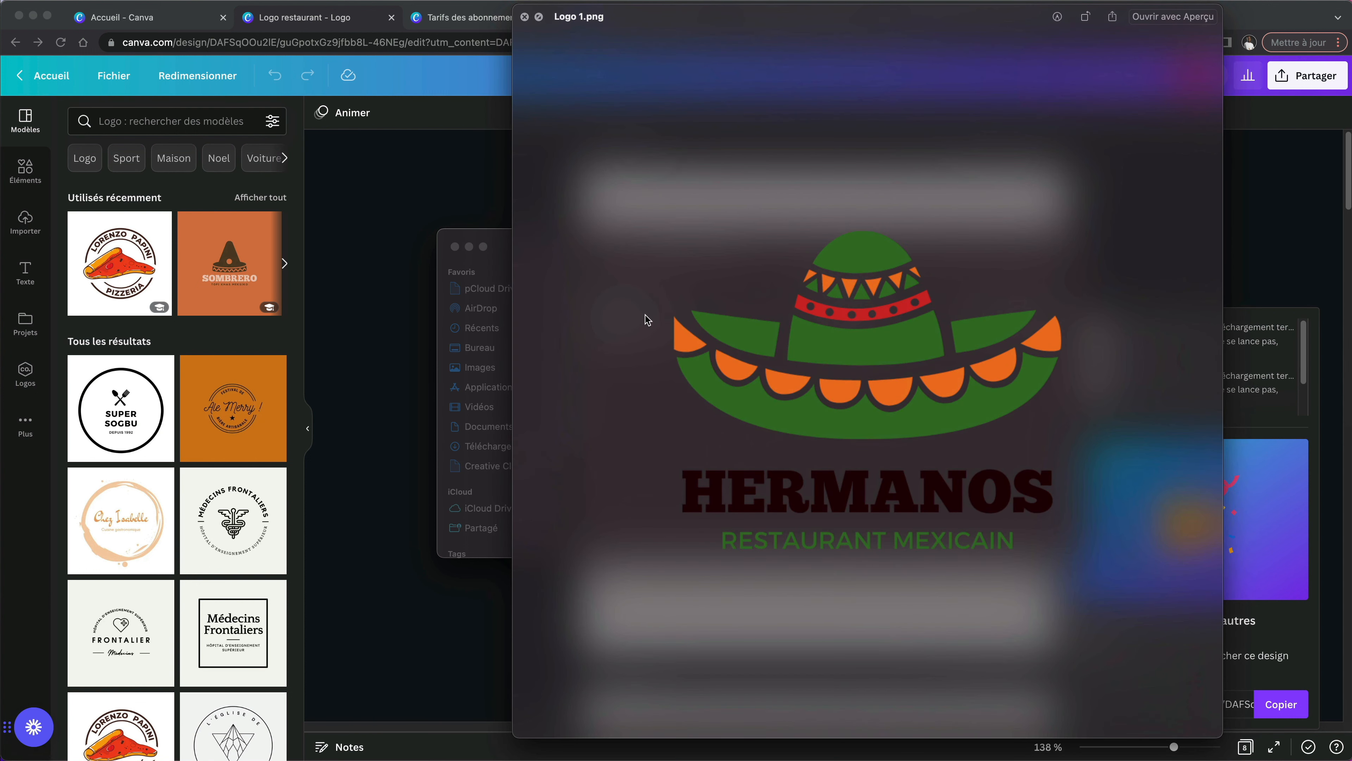
pyautogui.press('Down')
pyautogui.press('Down')
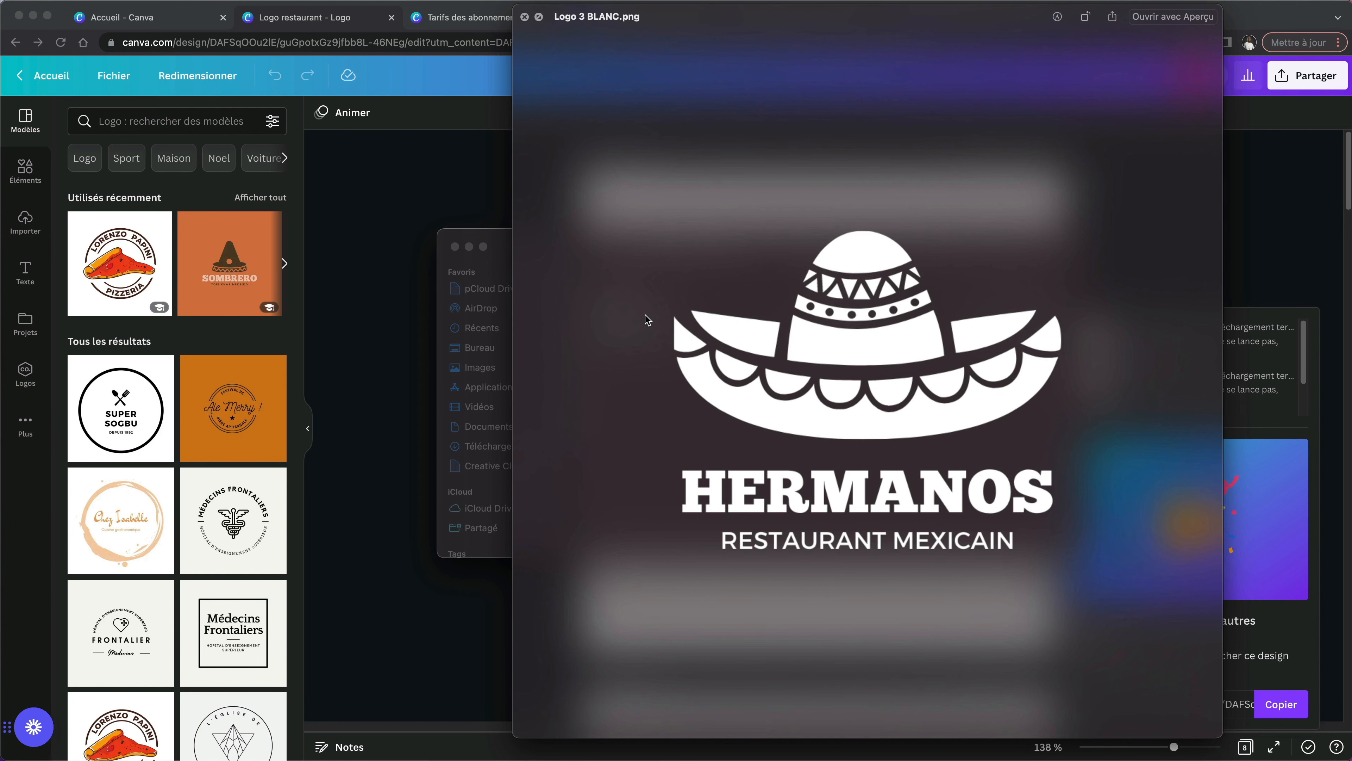
pyautogui.press('space')
# Step: Preview the transparent Brandboard.png and move it to the trash
pyautogui.click(659, 297)
pyautogui.press('space')
pyautogui.press('space')
pyautogui.press('space')
pyautogui.press('space')
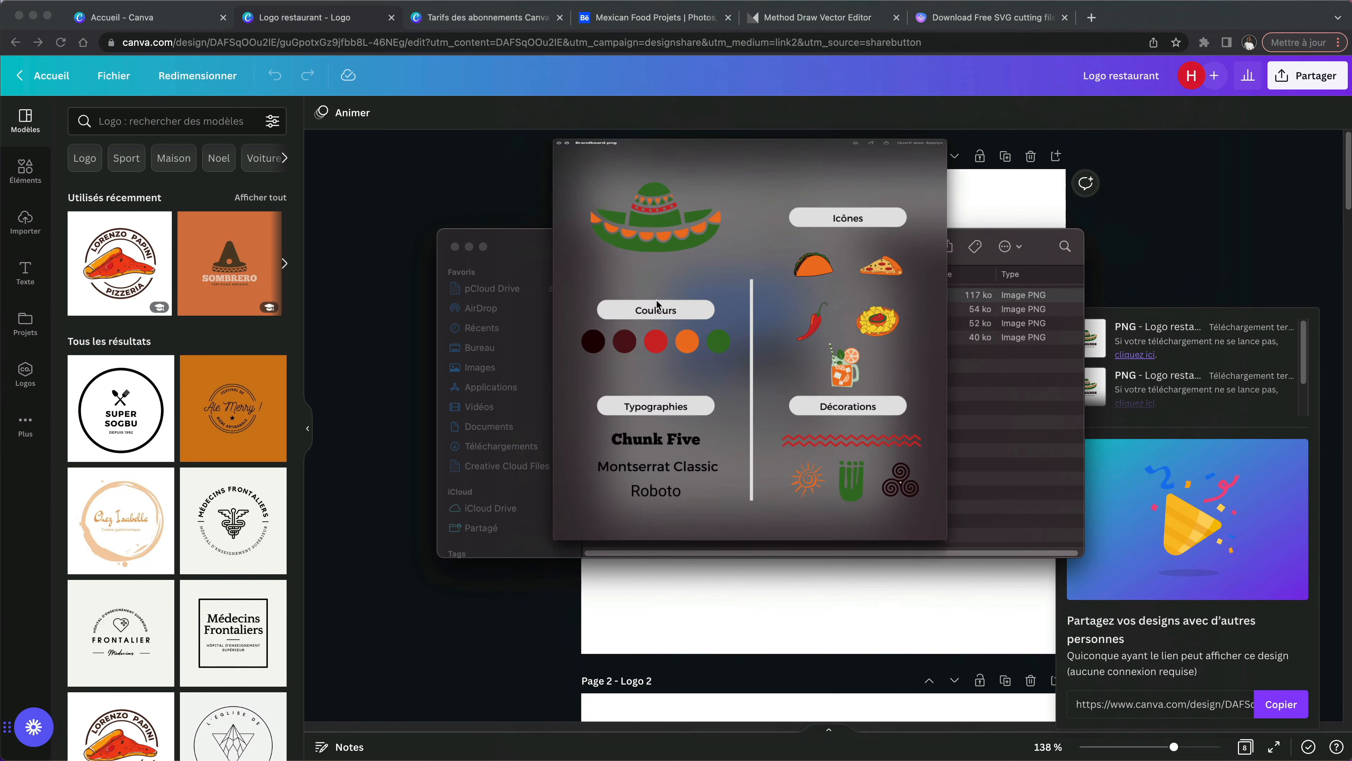
pyautogui.rightClick(656, 298)
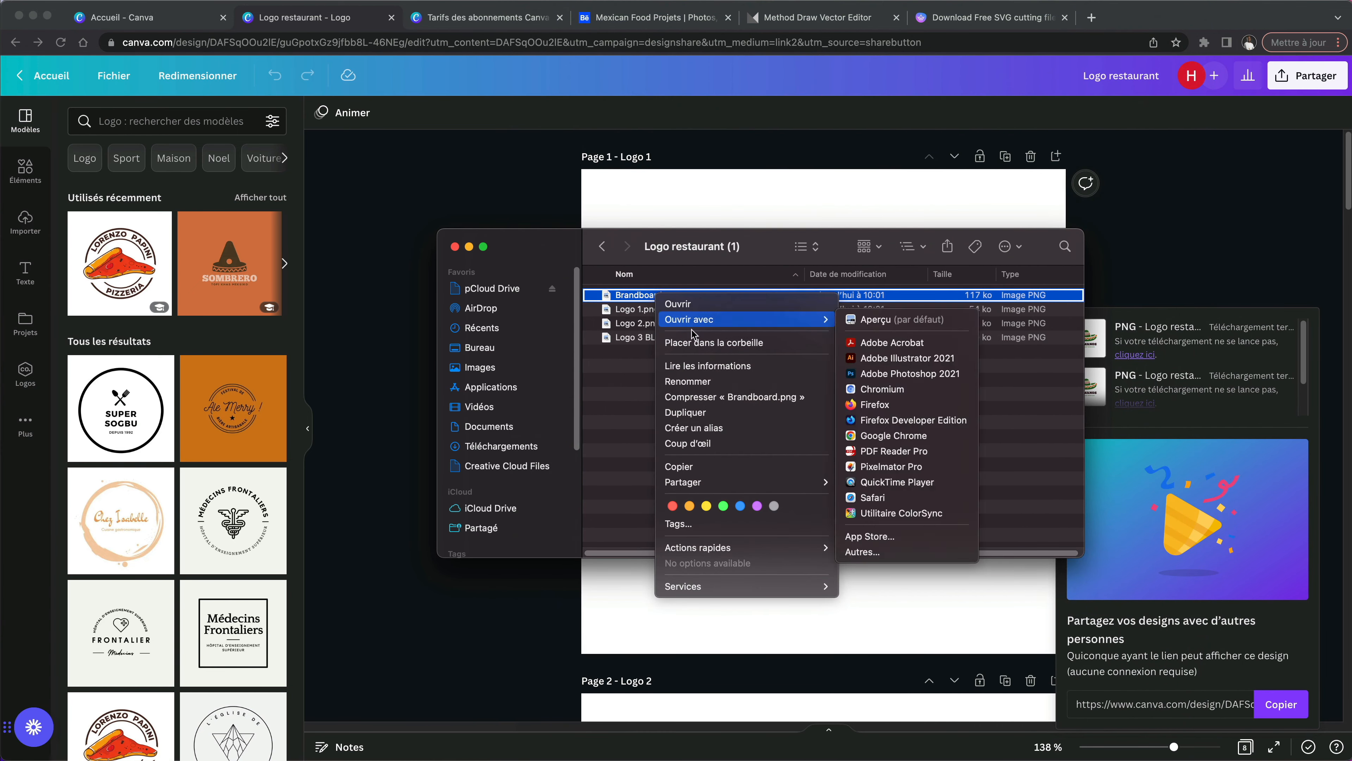
pyautogui.click(637, 309)
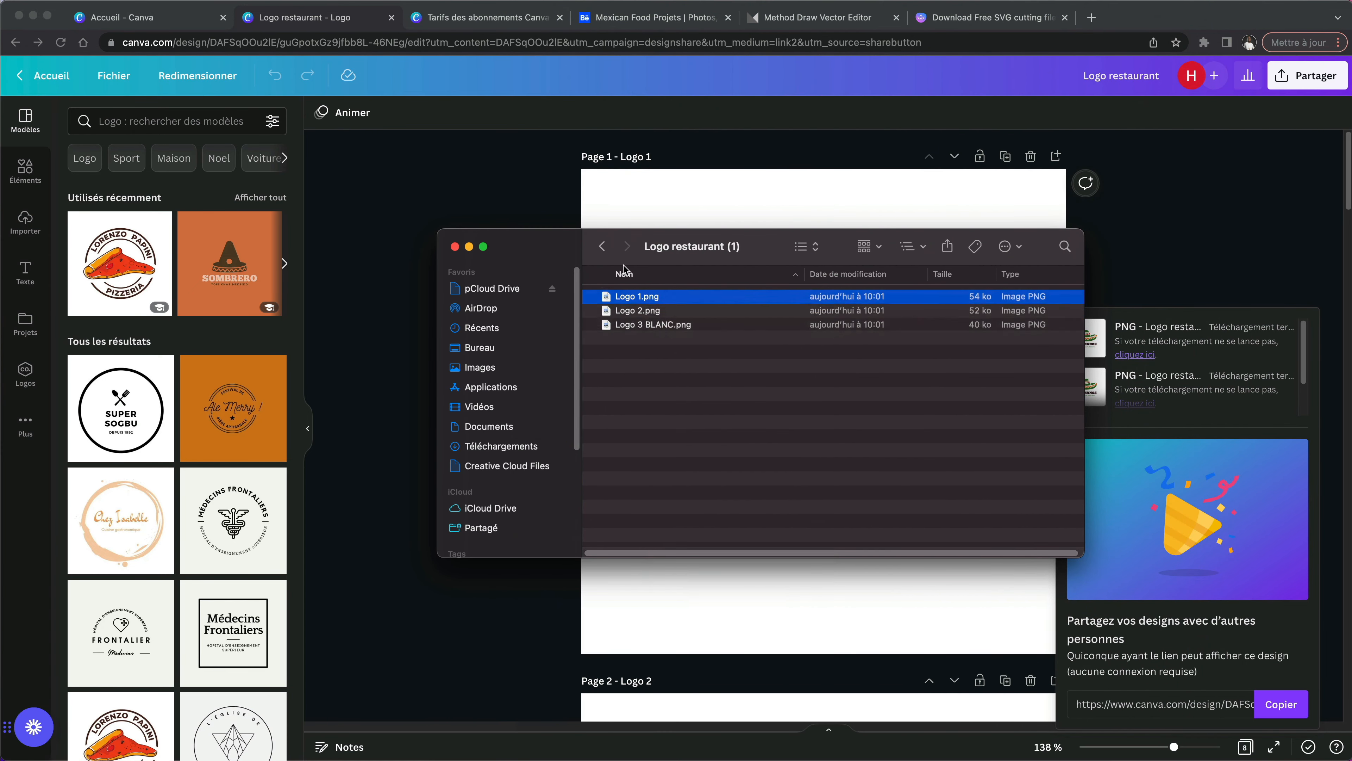
# Step: Return to the Téléchargements folder and rename the Logo restaurant (1) folder as Logo restaurant Transparent
pyautogui.click(610, 252)
pyautogui.click(681, 296)
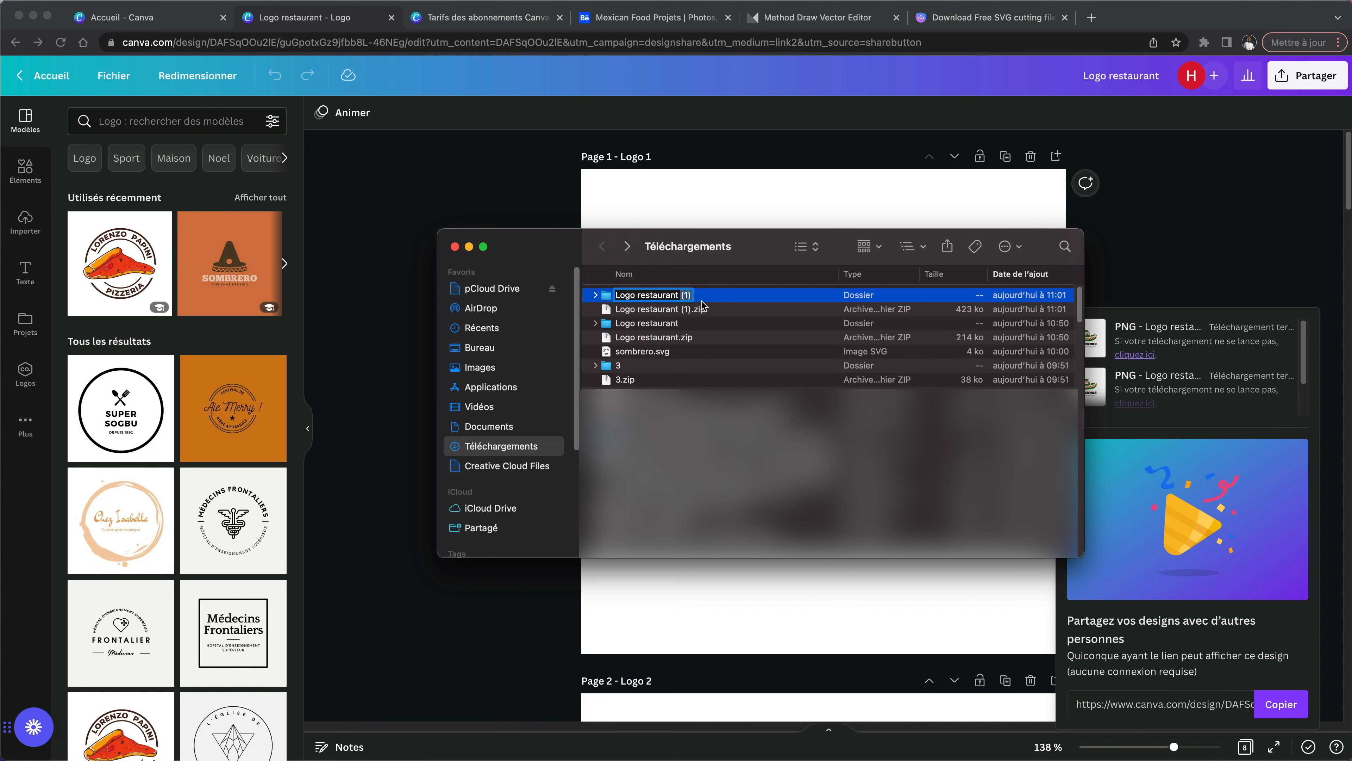
pyautogui.write('Transparent')
pyautogui.press('Return')
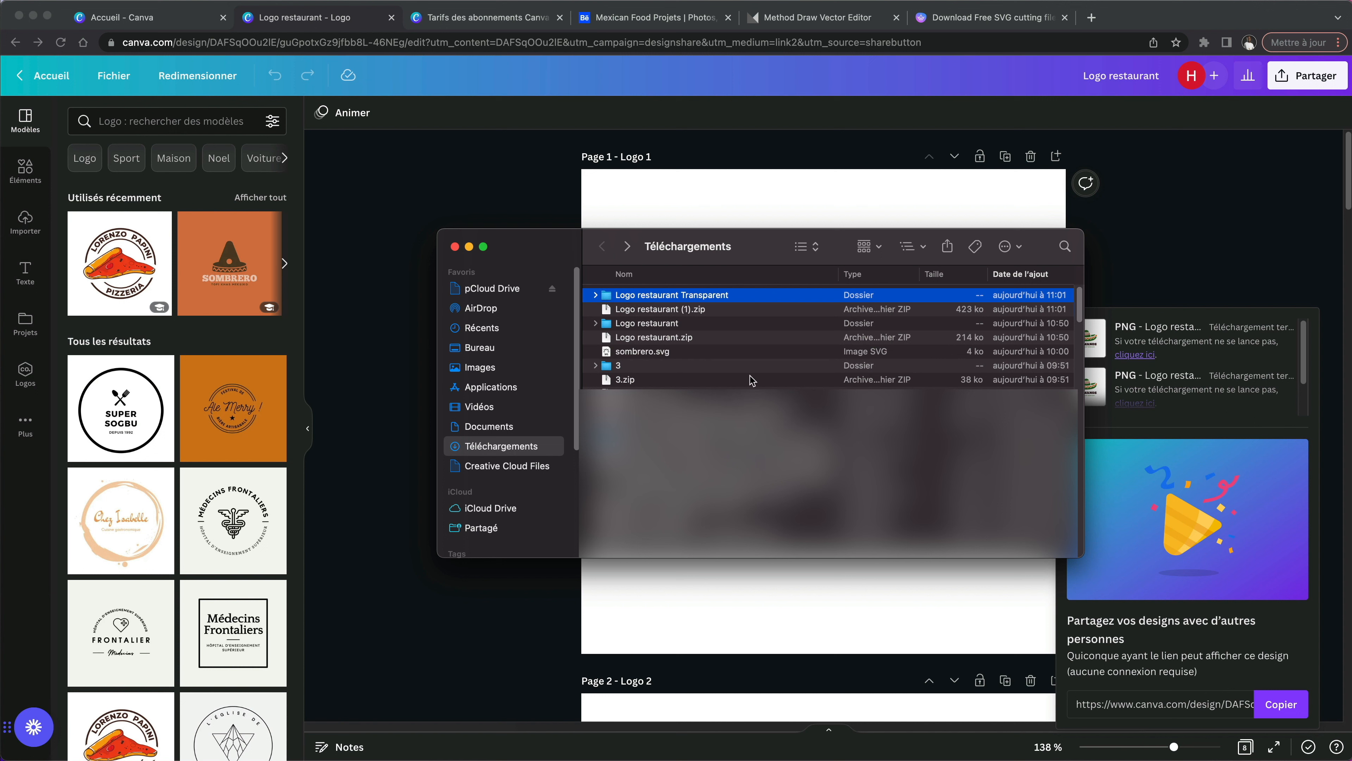
# Step: Switch back to Canva and set the design's download to JPG with size multiplier 2 and quality 100
pyautogui.click(799, 211)
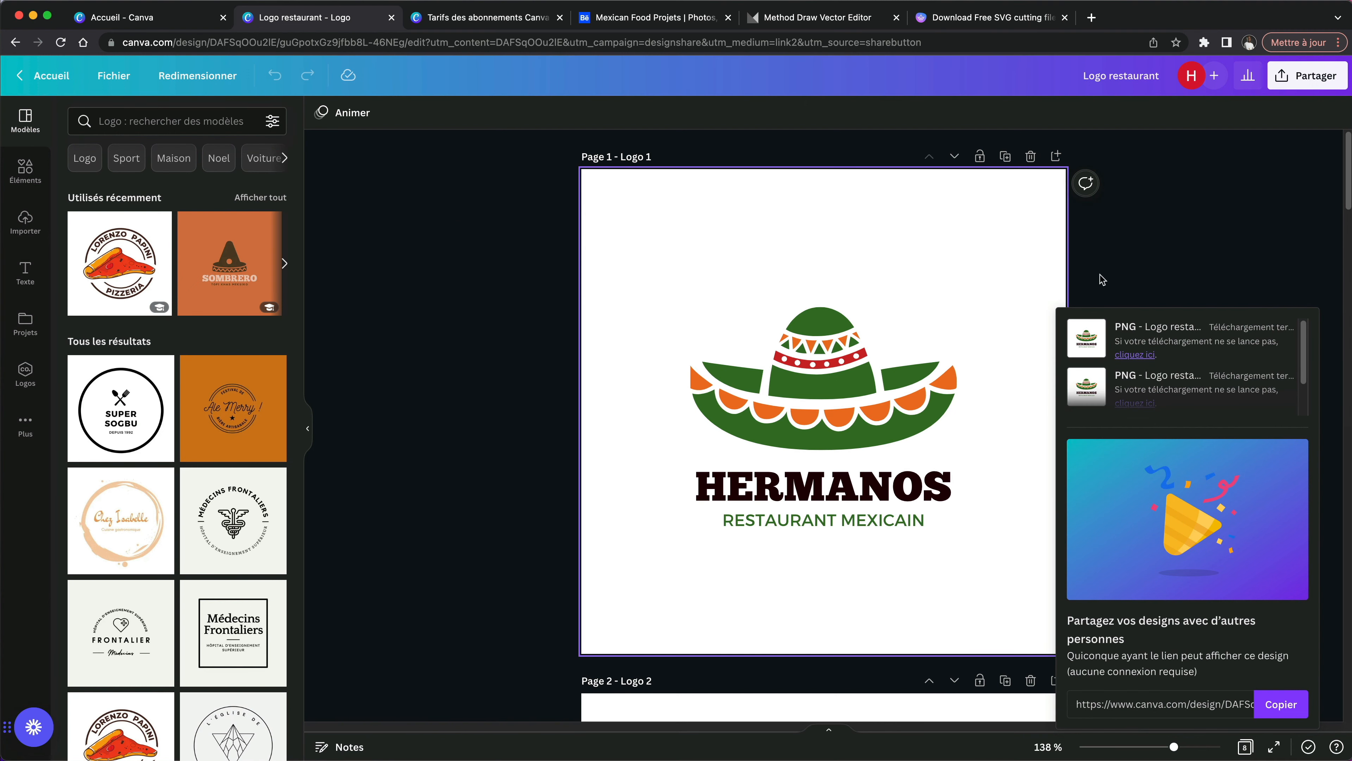
pyautogui.click(1256, 173)
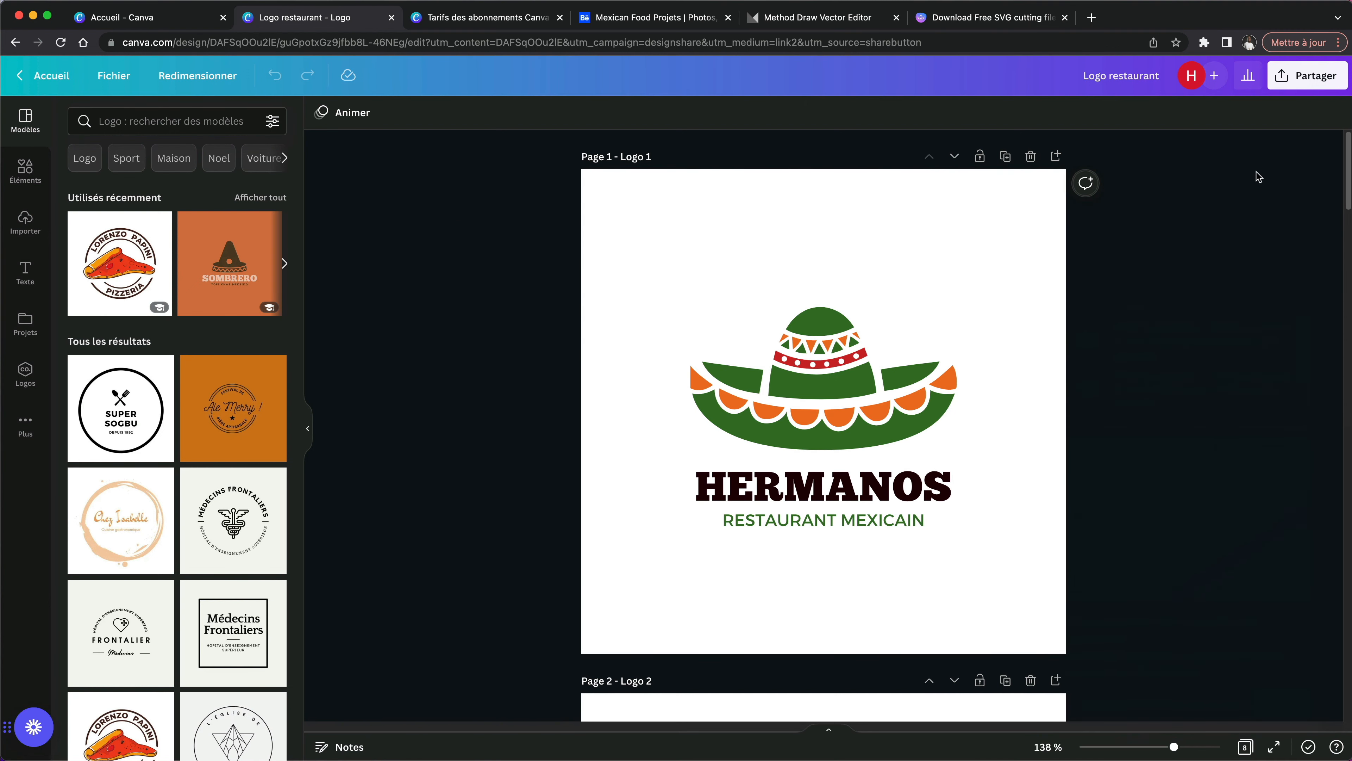
pyautogui.click(1299, 86)
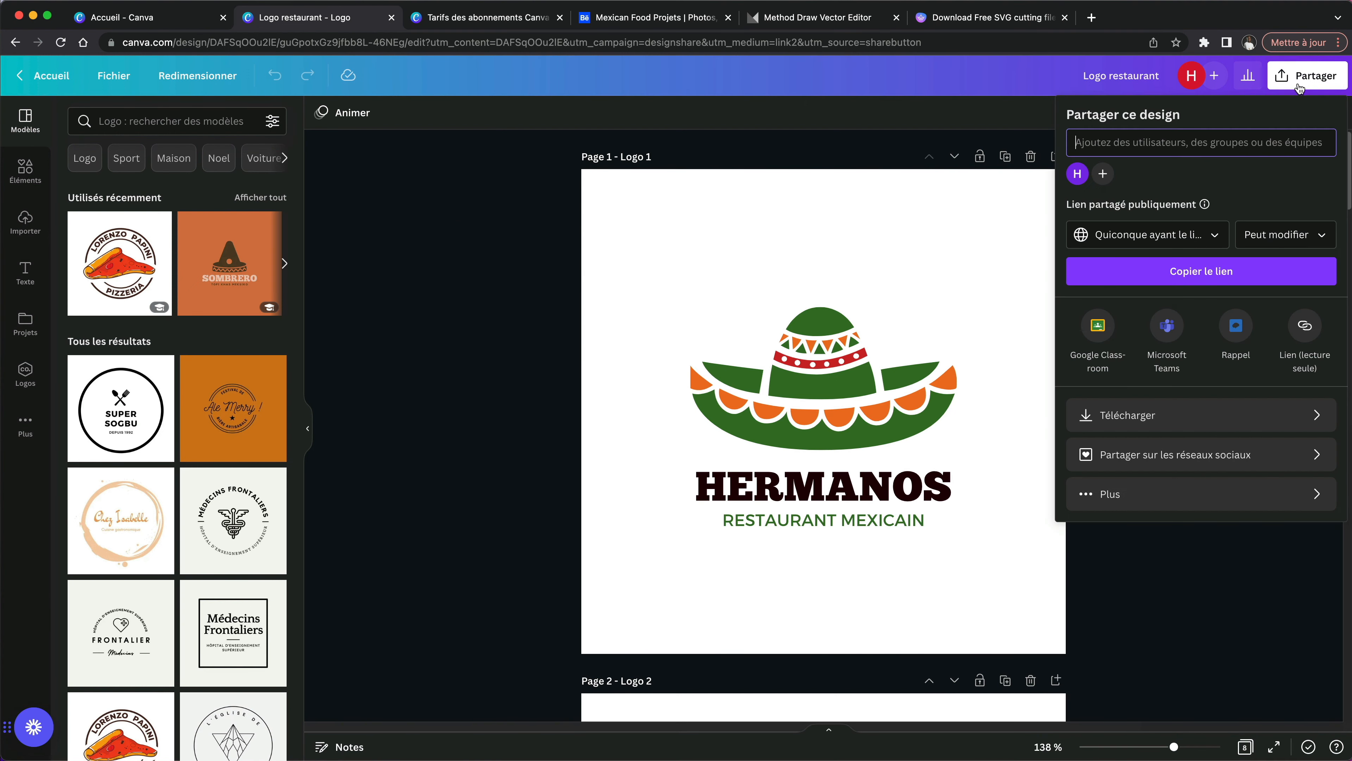
pyautogui.click(1136, 417)
pyautogui.click(1137, 176)
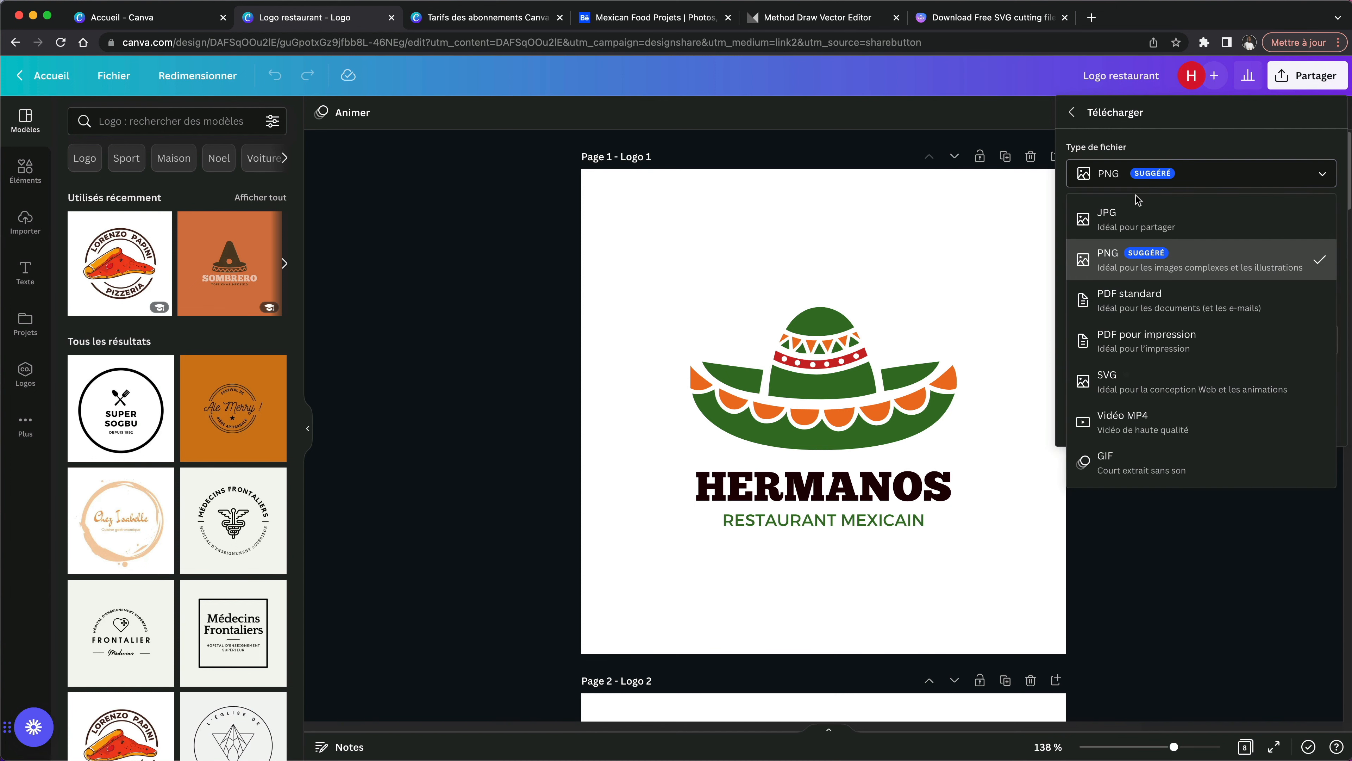
pyautogui.click(1139, 216)
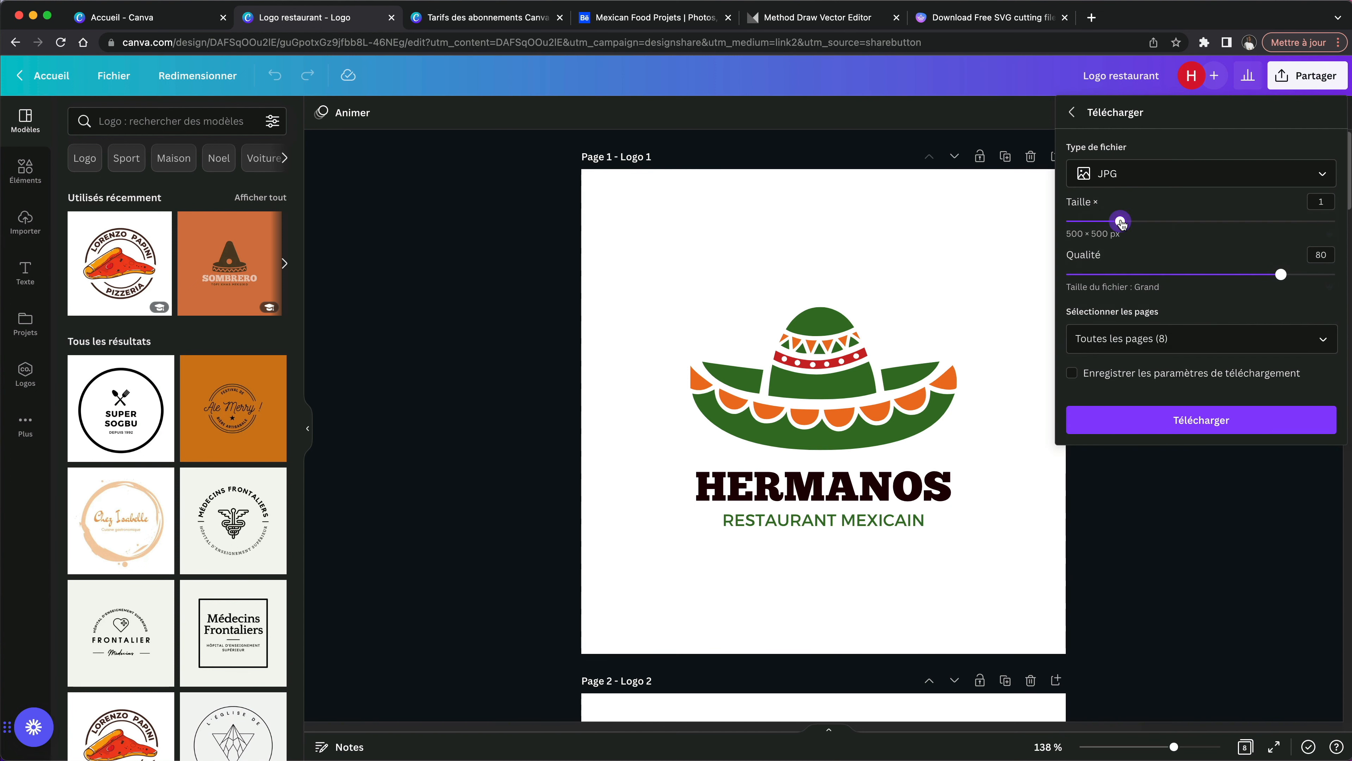
pyautogui.moveTo(1120, 221); pyautogui.dragTo(1175, 221)
pyautogui.click(1279, 275)
pyautogui.moveTo(1279, 275); pyautogui.dragTo(1336, 275)
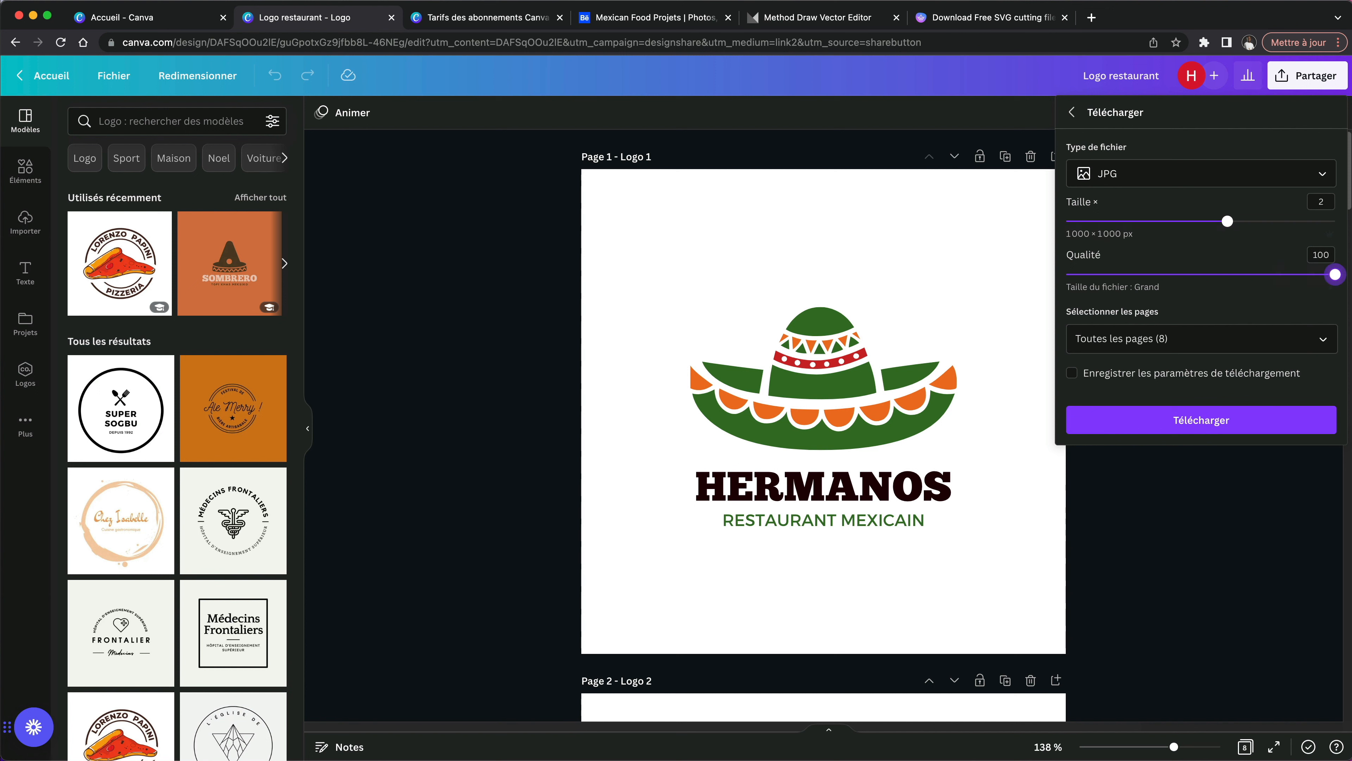
# Step: Download all pages of the logo design as JPG and open the downloaded Logo restaurant (2) folder
pyautogui.click(1204, 426)
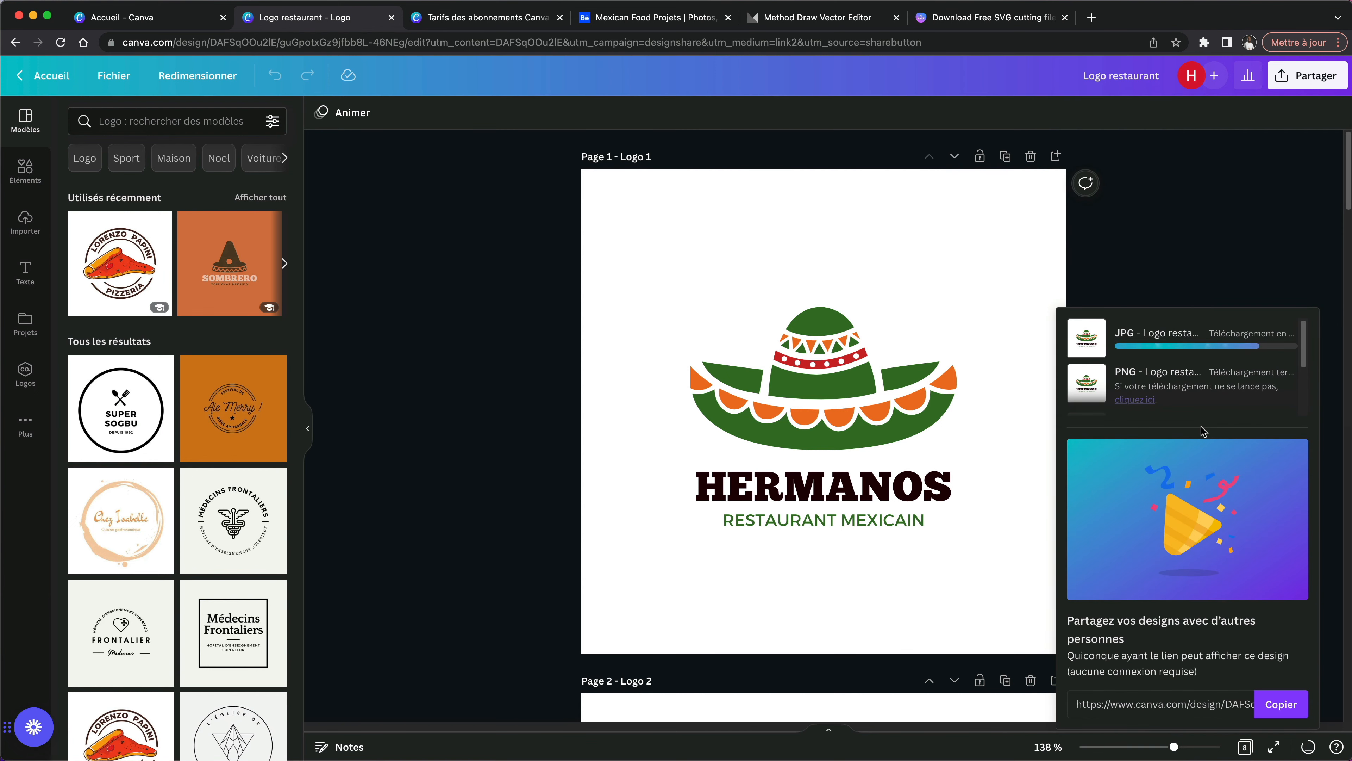
pyautogui.doubleClick(621, 298)
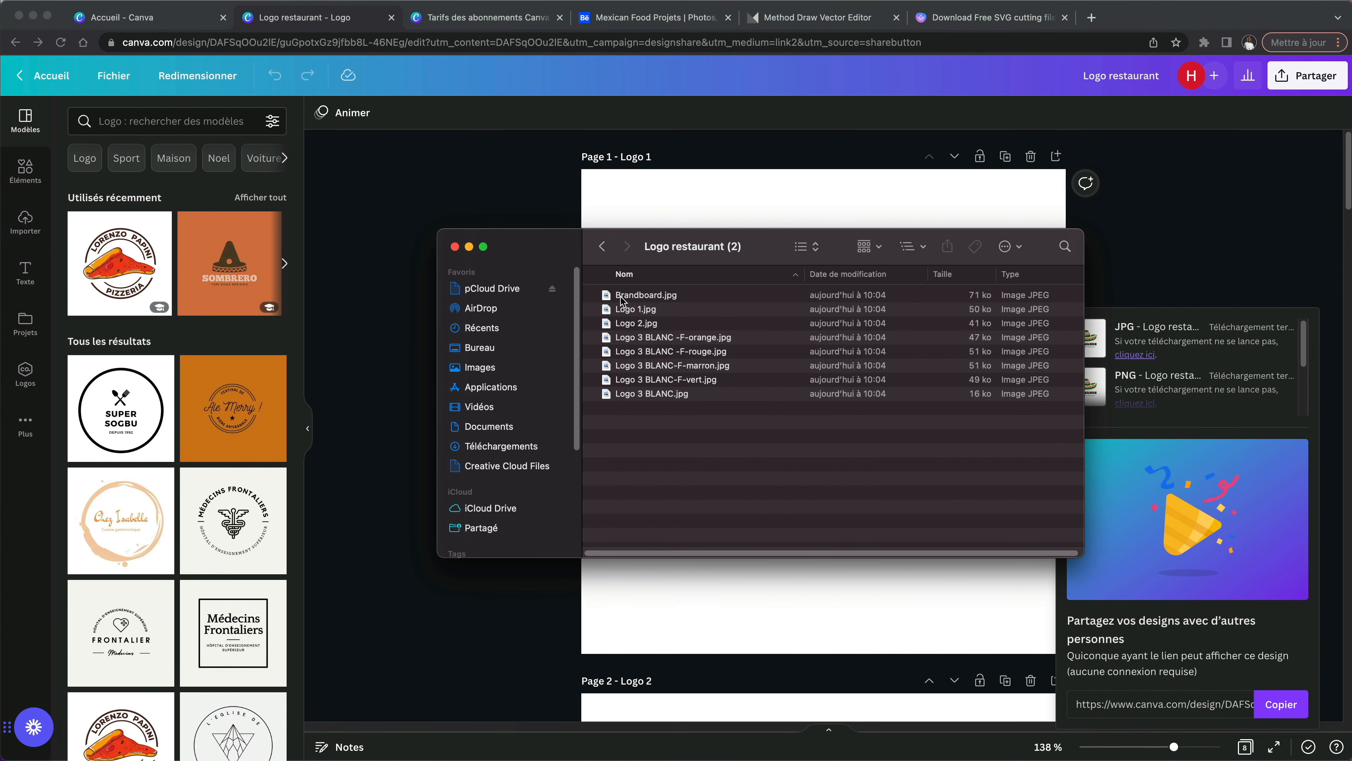
# Step: Preview the images from Brandboard.jpg to Logo 2.jpg, and move Logo 2.jpg to the trash
pyautogui.click(626, 300)
pyautogui.press('space')
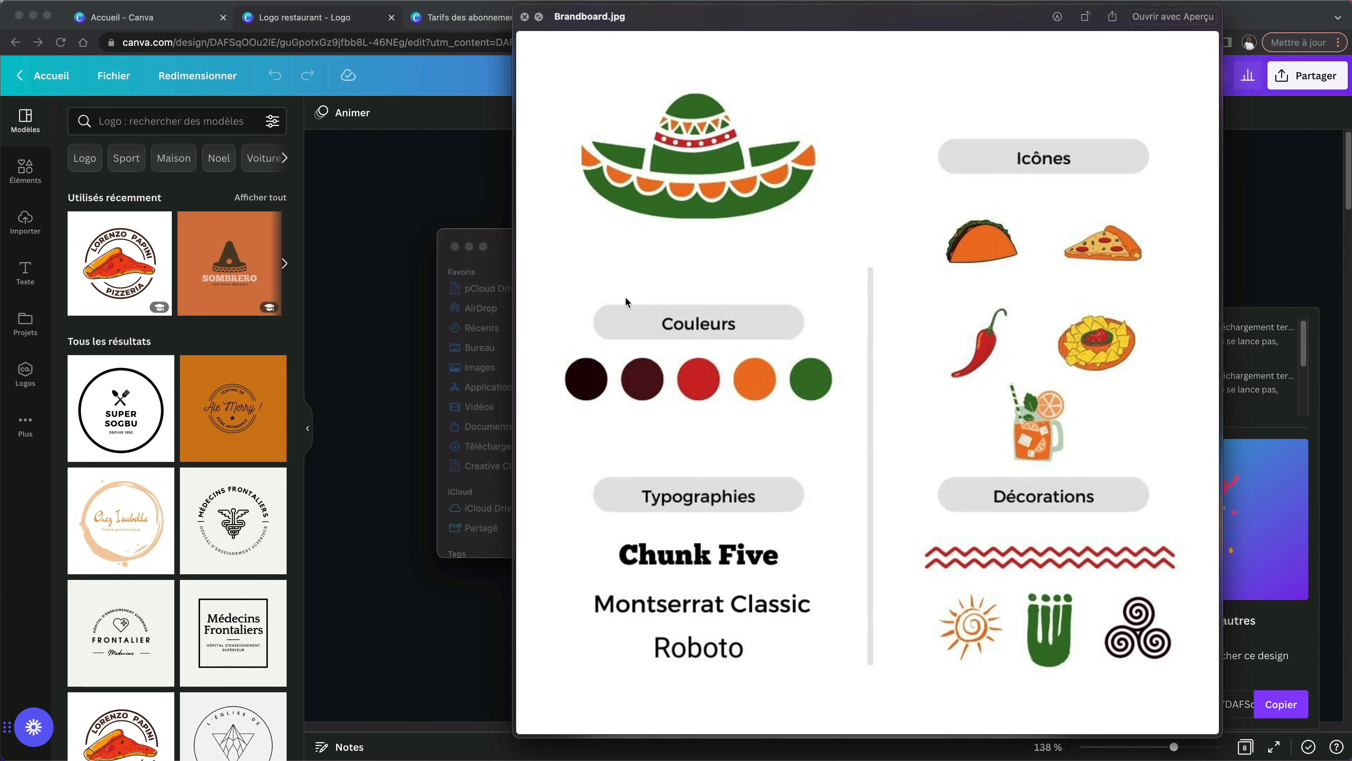
pyautogui.press('Down')
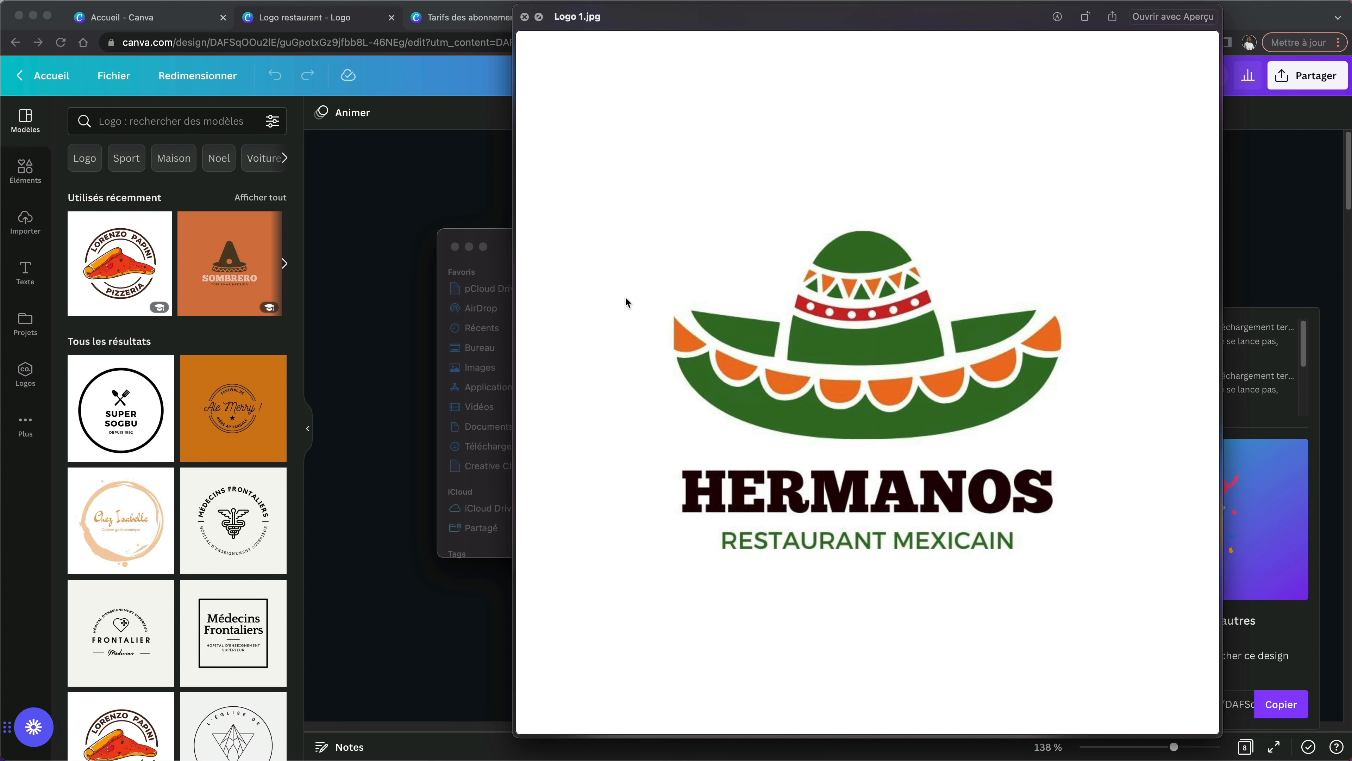
pyautogui.press('Down')
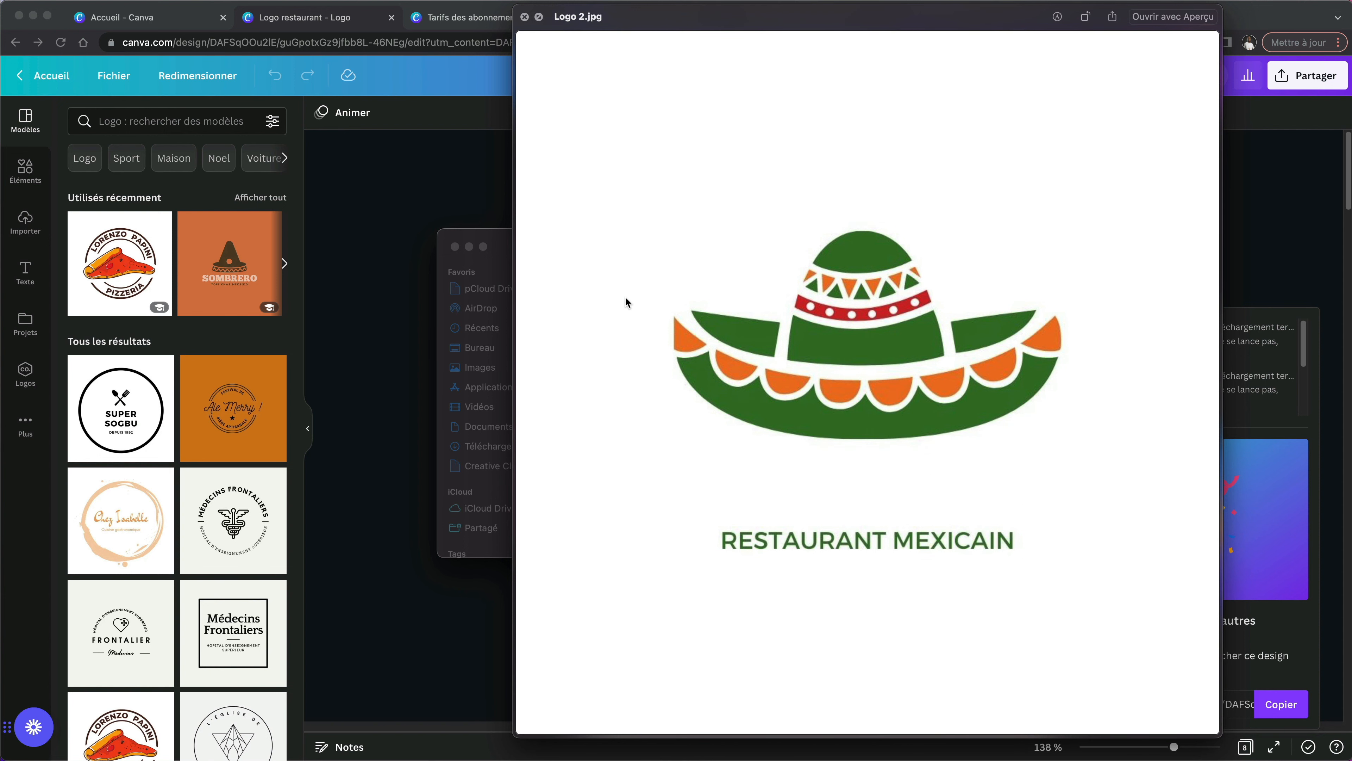
pyautogui.press('space')
pyautogui.rightClick(620, 321)
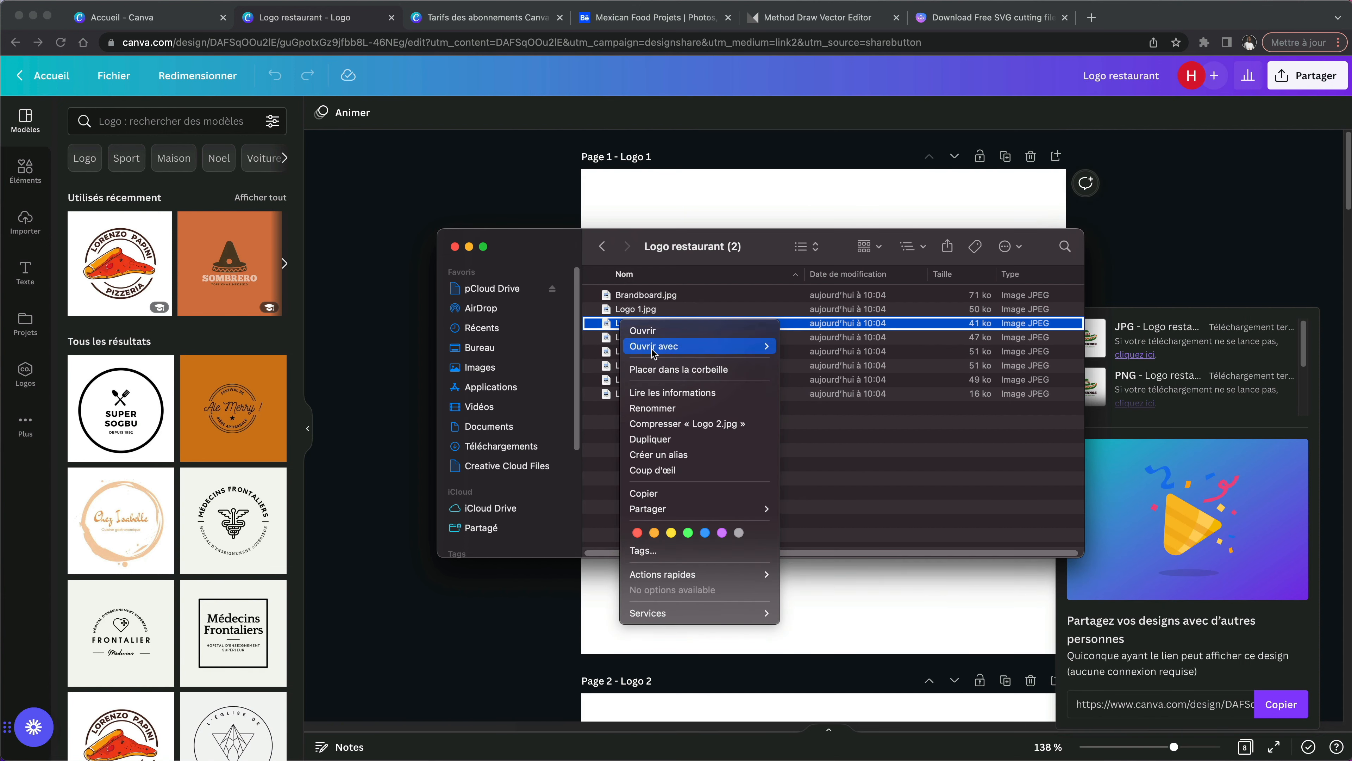
pyautogui.click(656, 373)
# Step: Preview the Logo 3 BLANC JPG variants and move the plain Logo 3 BLANC.jpg to the trash
pyautogui.press('space')
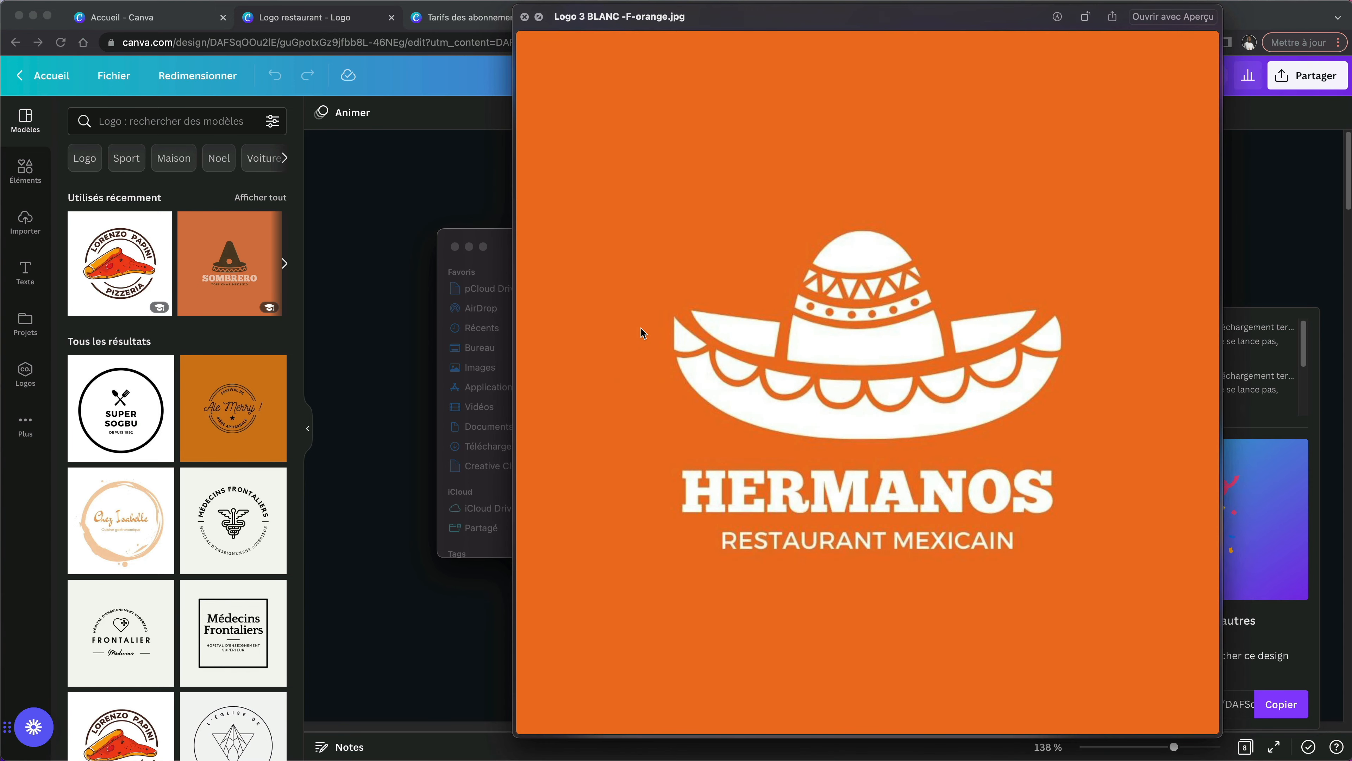
pyautogui.press('Down')
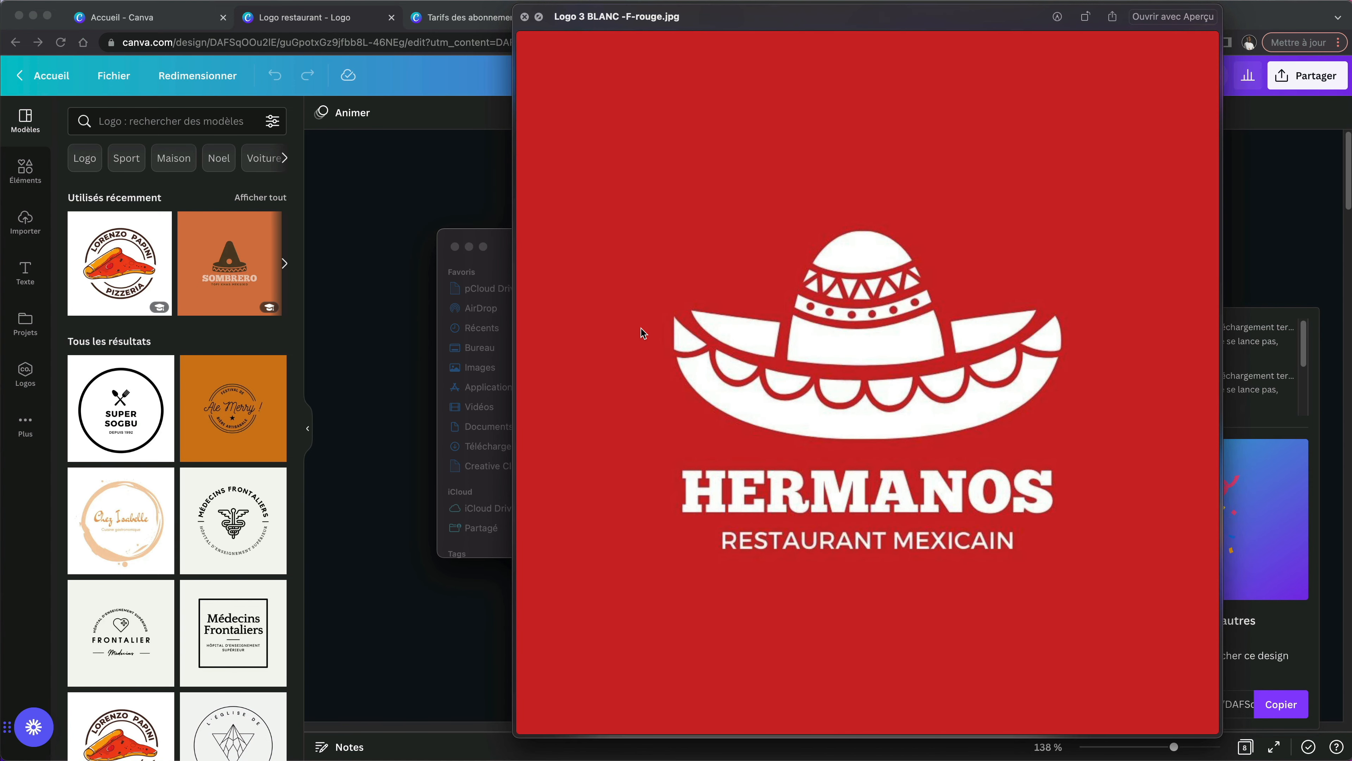
pyautogui.press('Down')
pyautogui.press('Down')
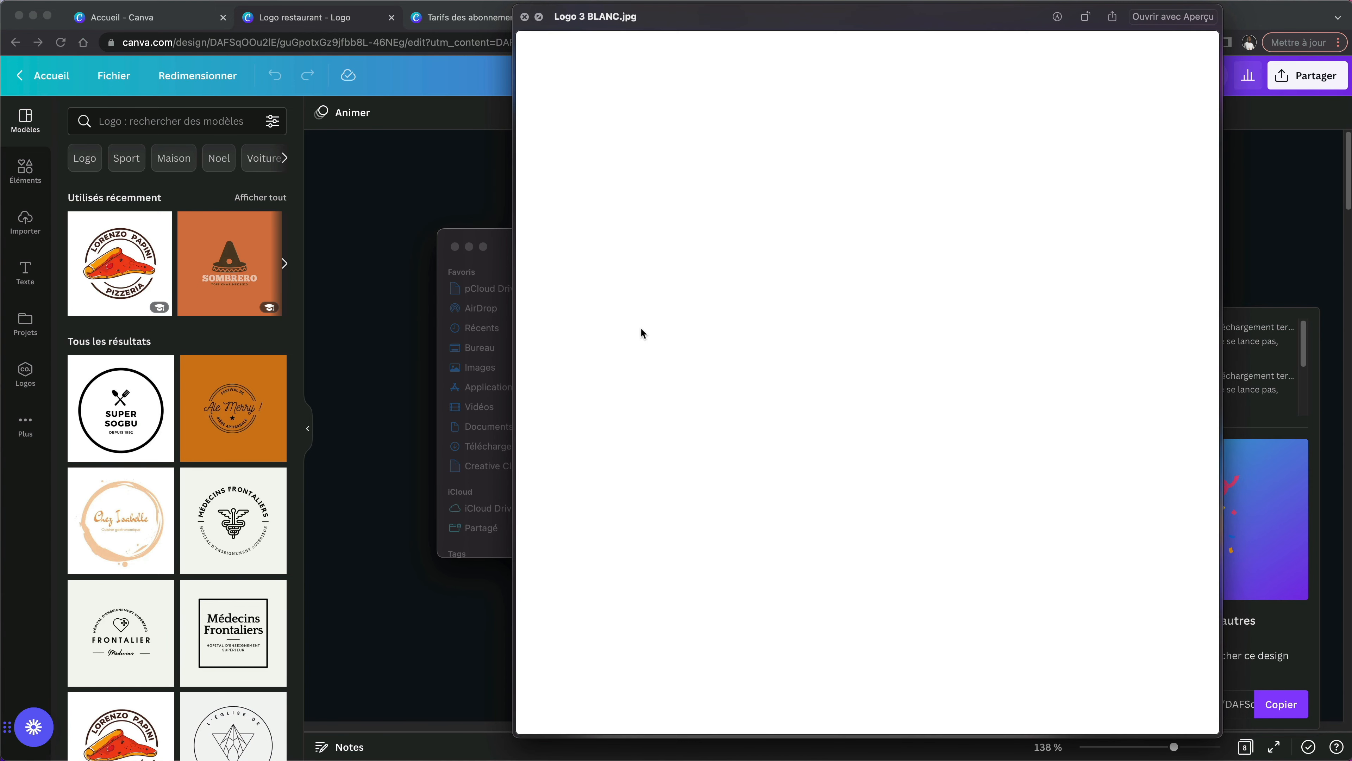
pyautogui.press('space')
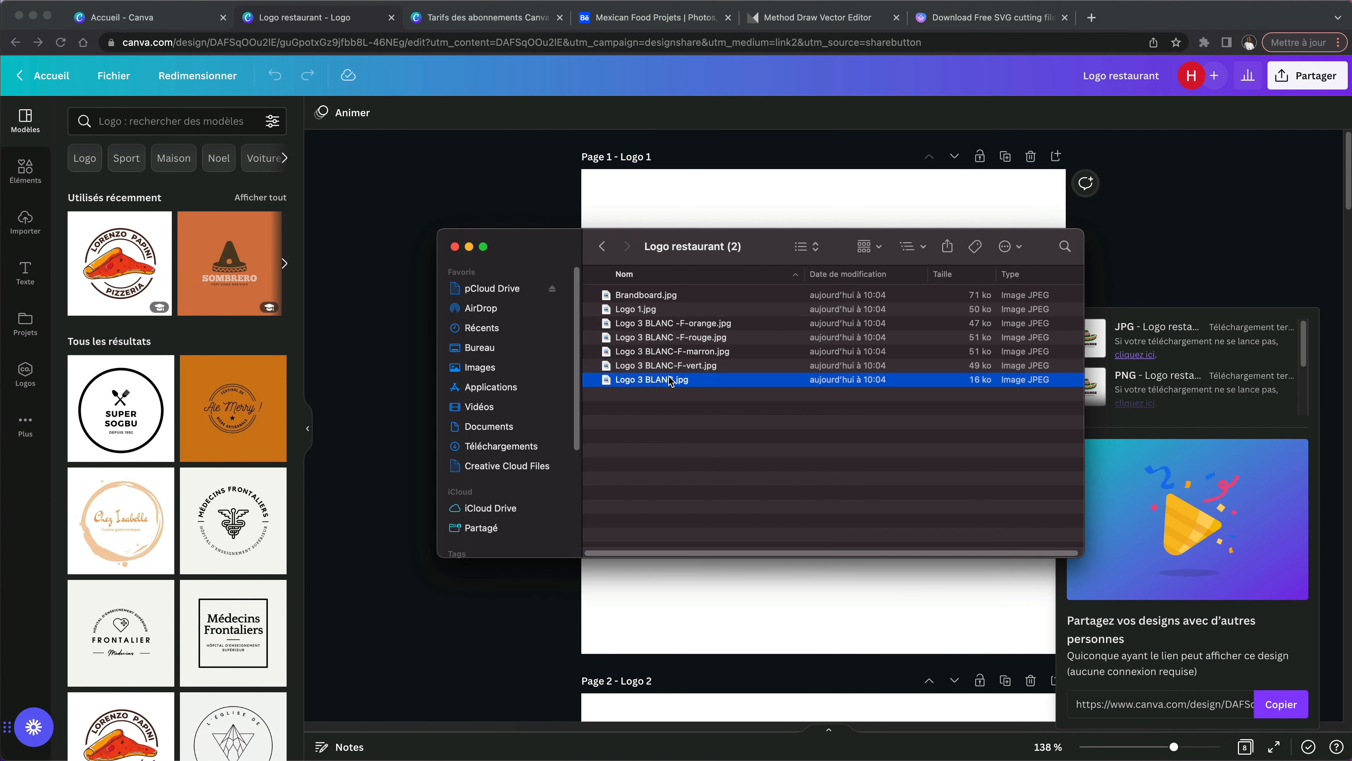
pyautogui.rightClick(664, 383)
pyautogui.click(708, 432)
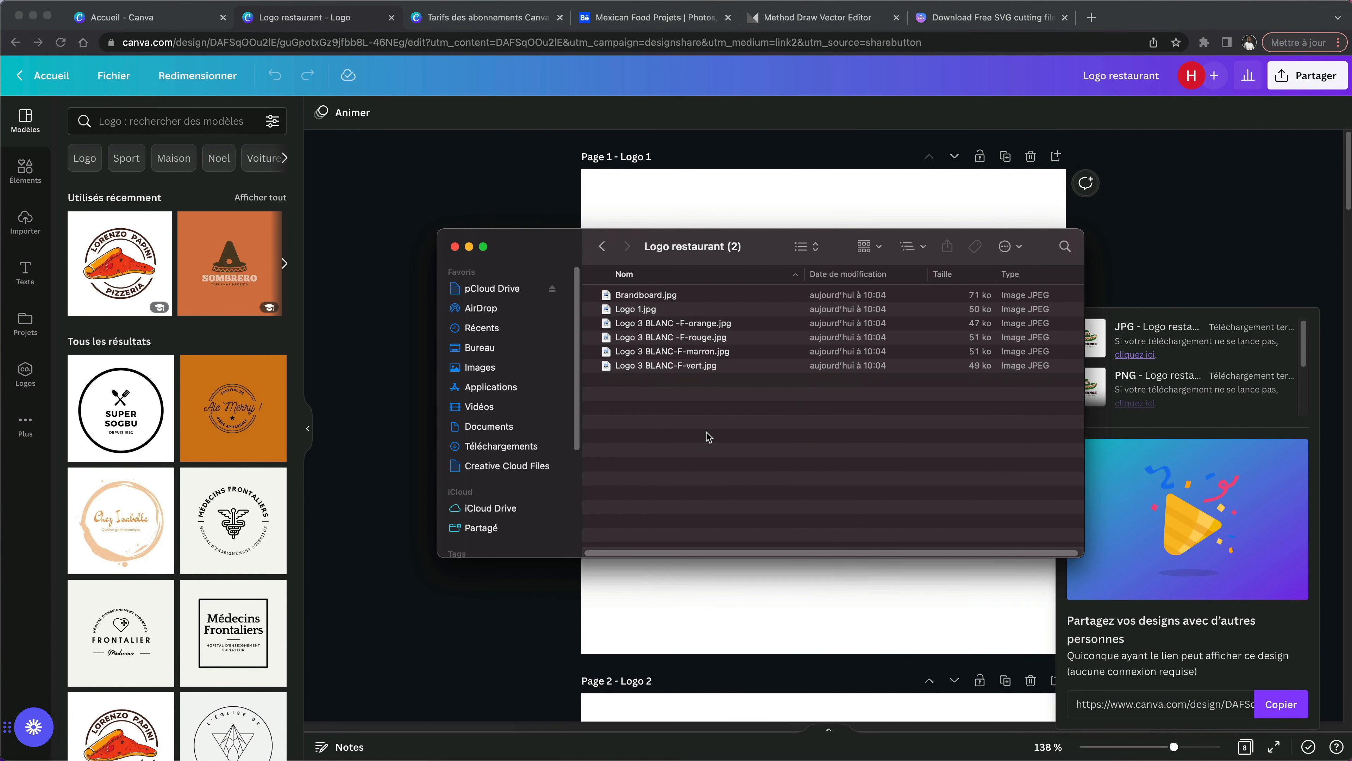
# Step: Preview the remaining JPG files from Brandboard.jpg through Logo 3 BLANC-F-vert.jpg
pyautogui.click(643, 294)
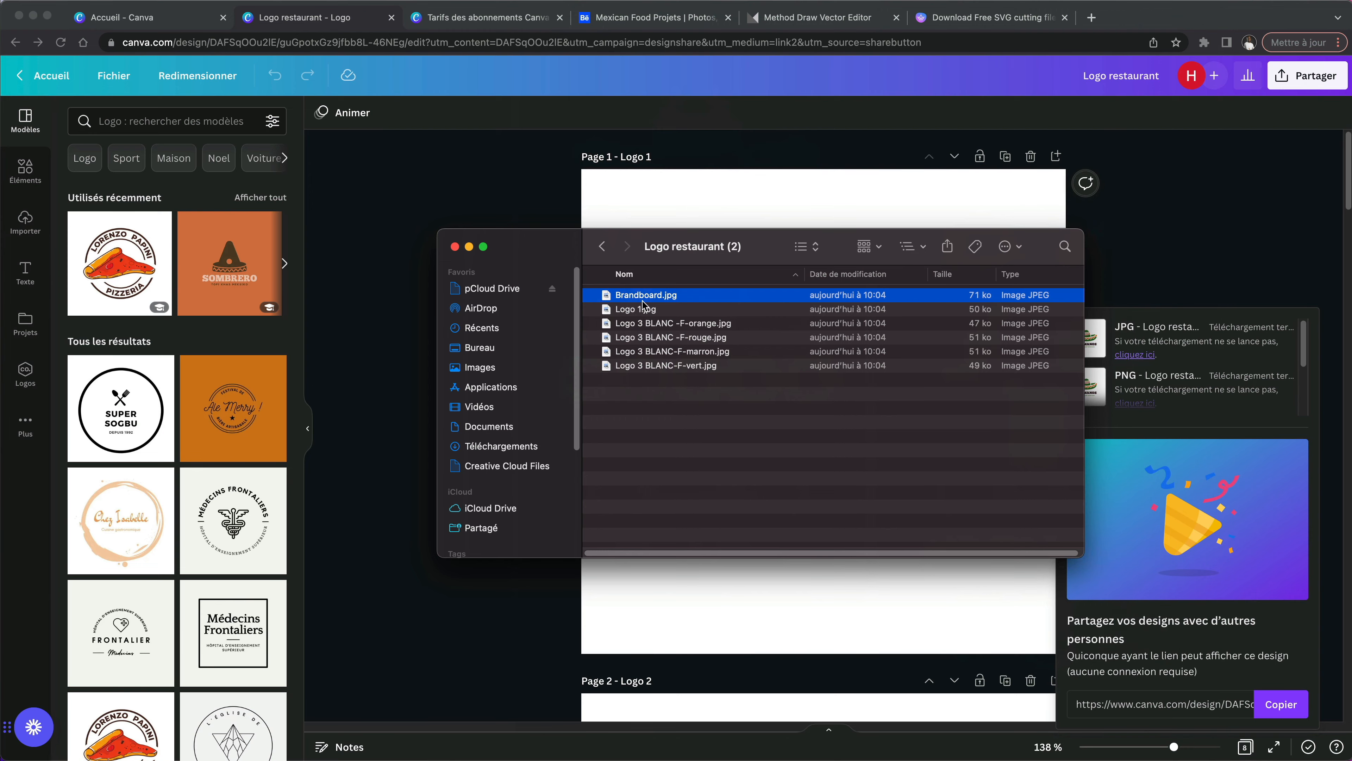
pyautogui.press('space')
pyautogui.press('Down')
pyautogui.press('Down')
pyautogui.press('Down')
pyautogui.press('Down')
pyautogui.press('Down')
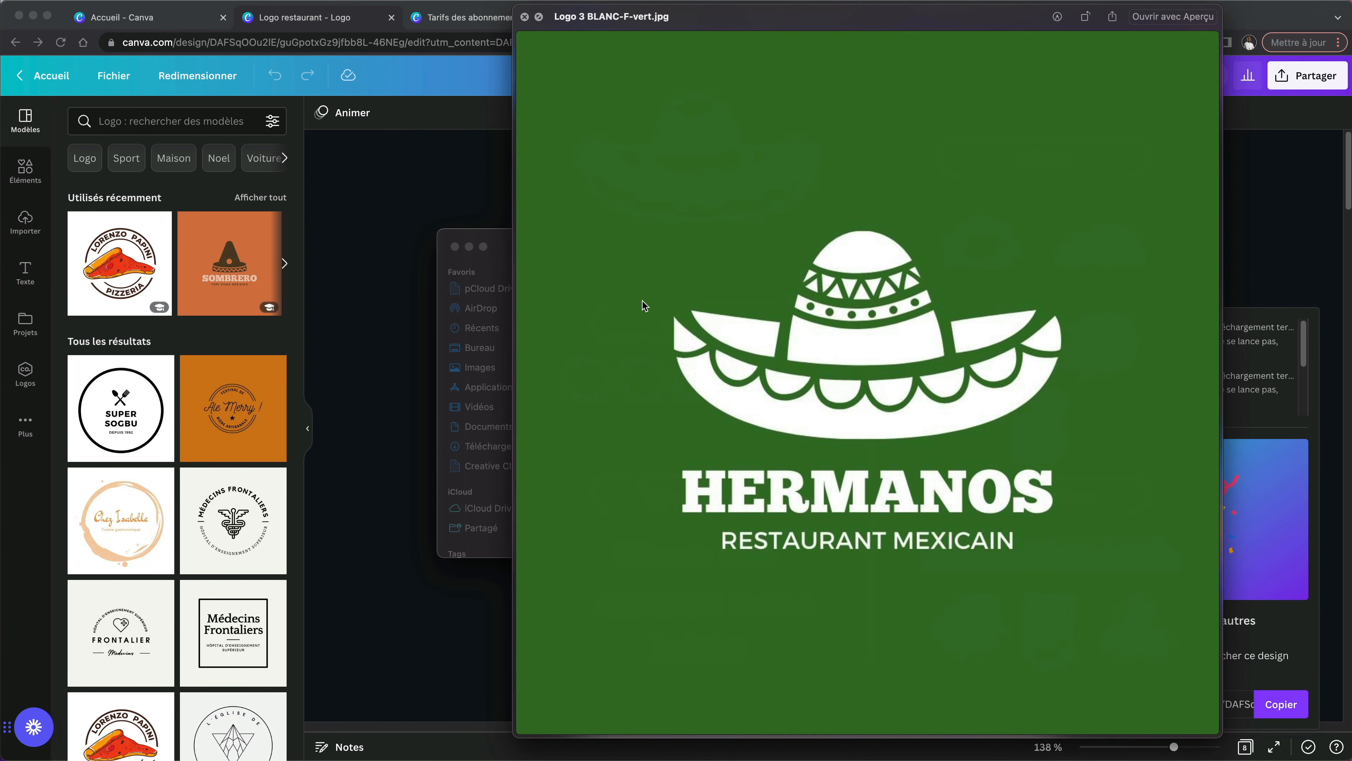
pyautogui.press('space')
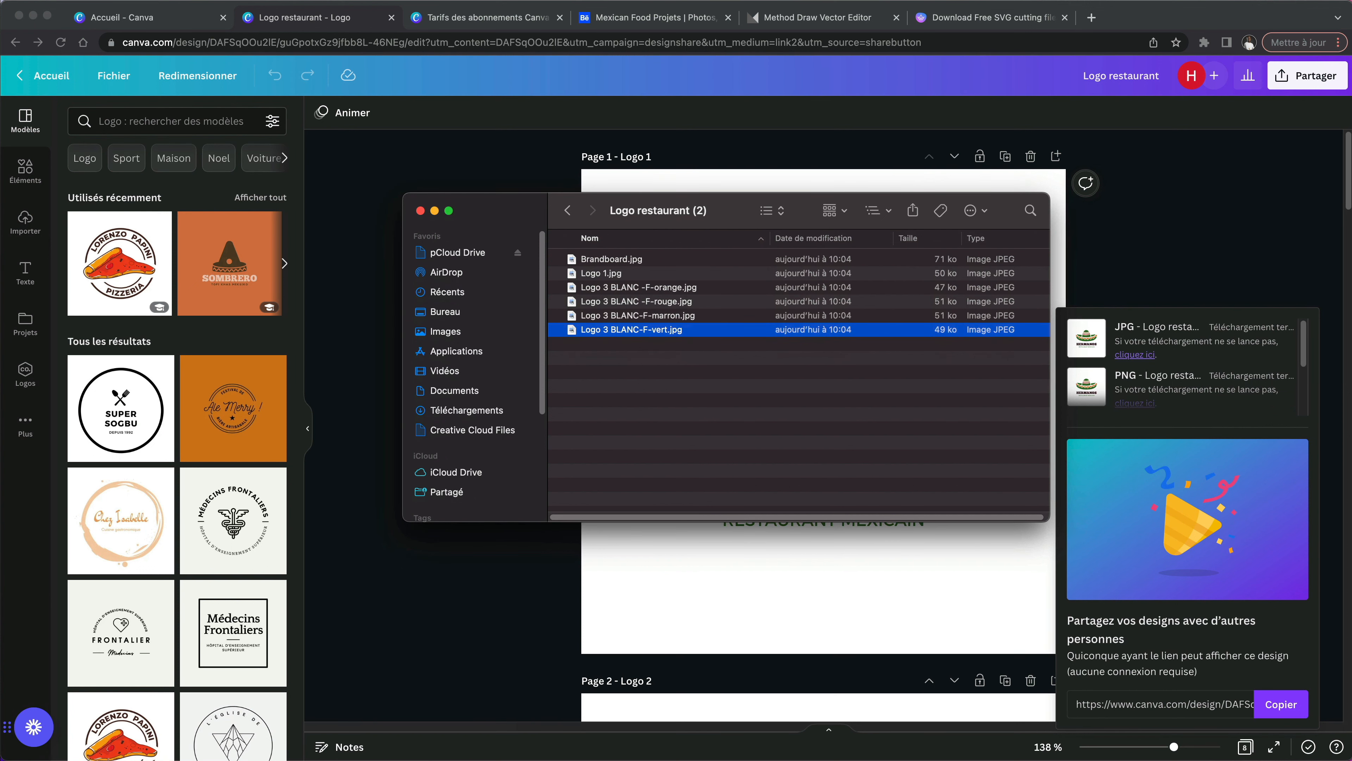
# Step: Open the Logo restaurant Transparent folder from Téléchargements in a second Finder window
pyautogui.press('super+n')
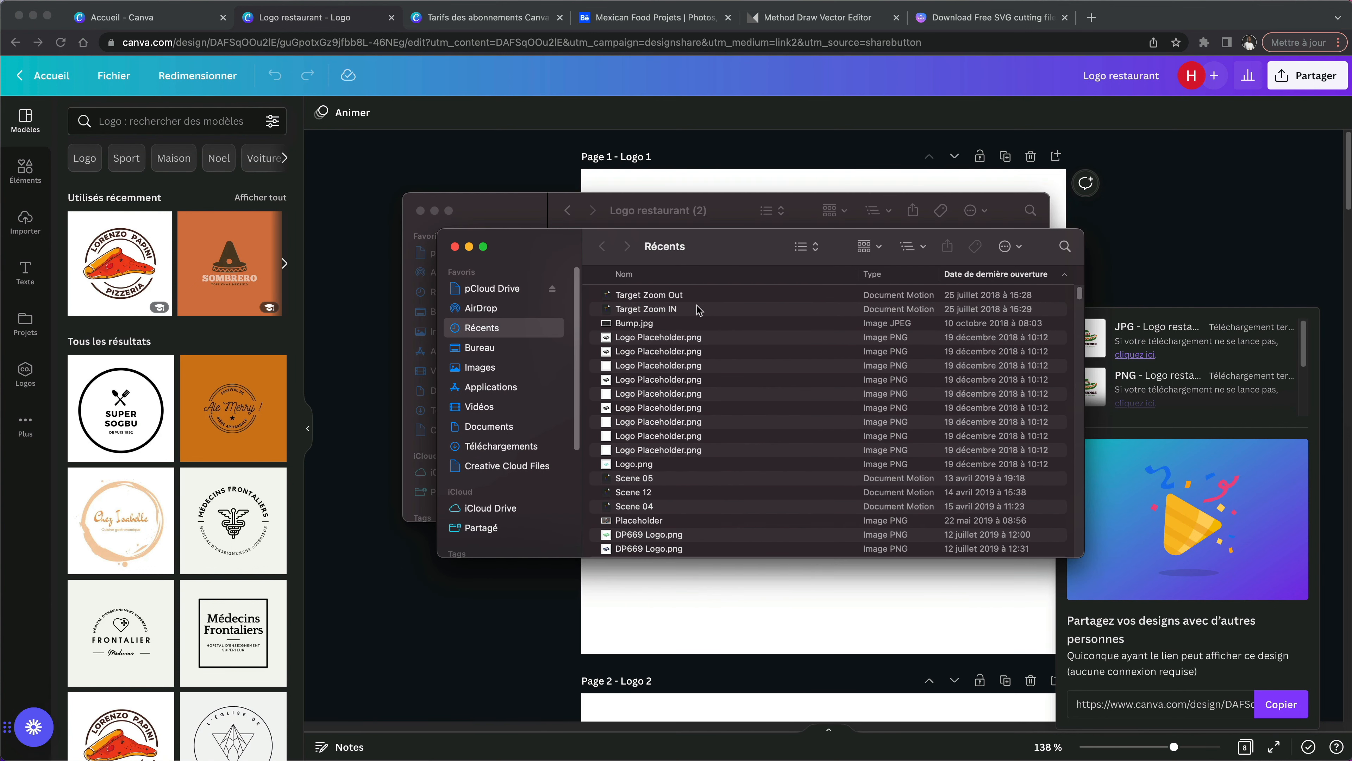
pyautogui.click(494, 447)
pyautogui.doubleClick(655, 329)
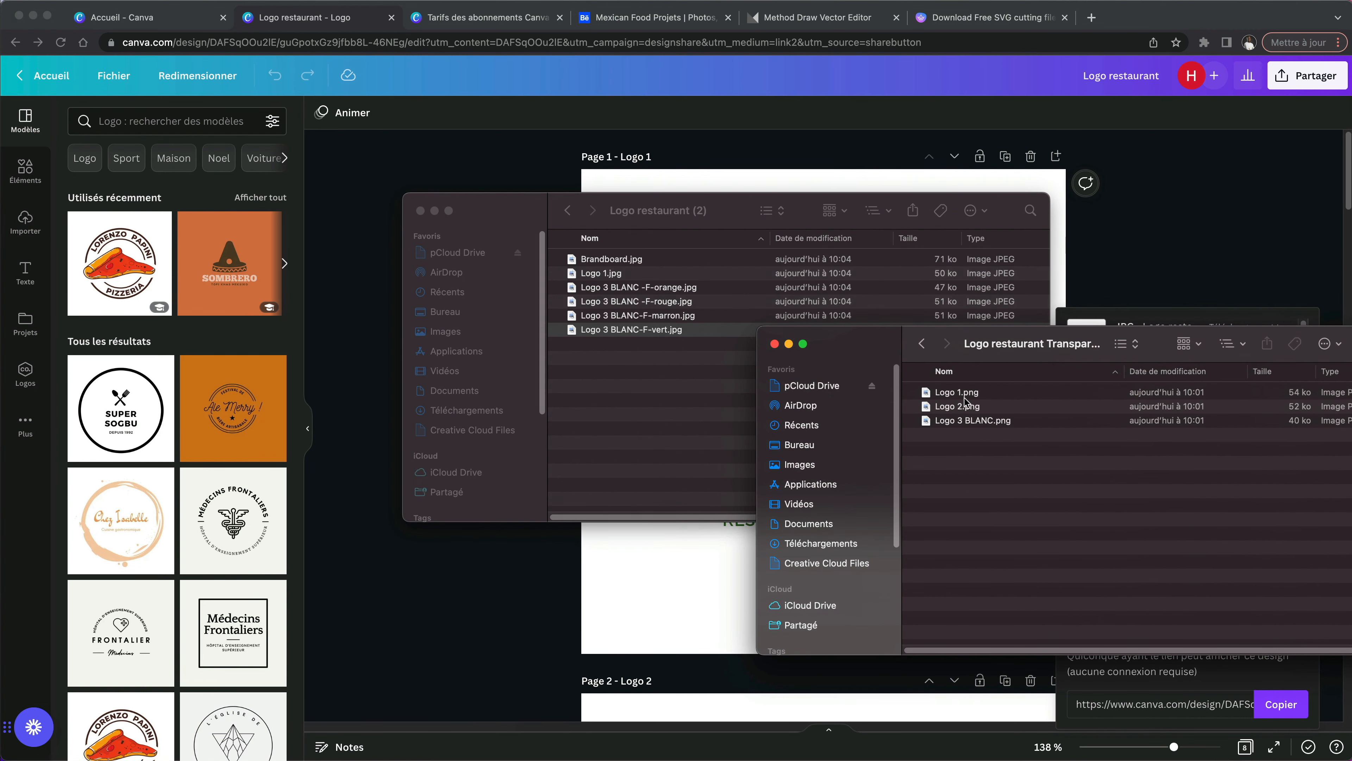
# Step: Add the suffix _transparent to the file names Logo 1.png, Logo 2.png and Logo 3 BLANC.png
pyautogui.click(963, 393)
pyautogui.click(963, 394)
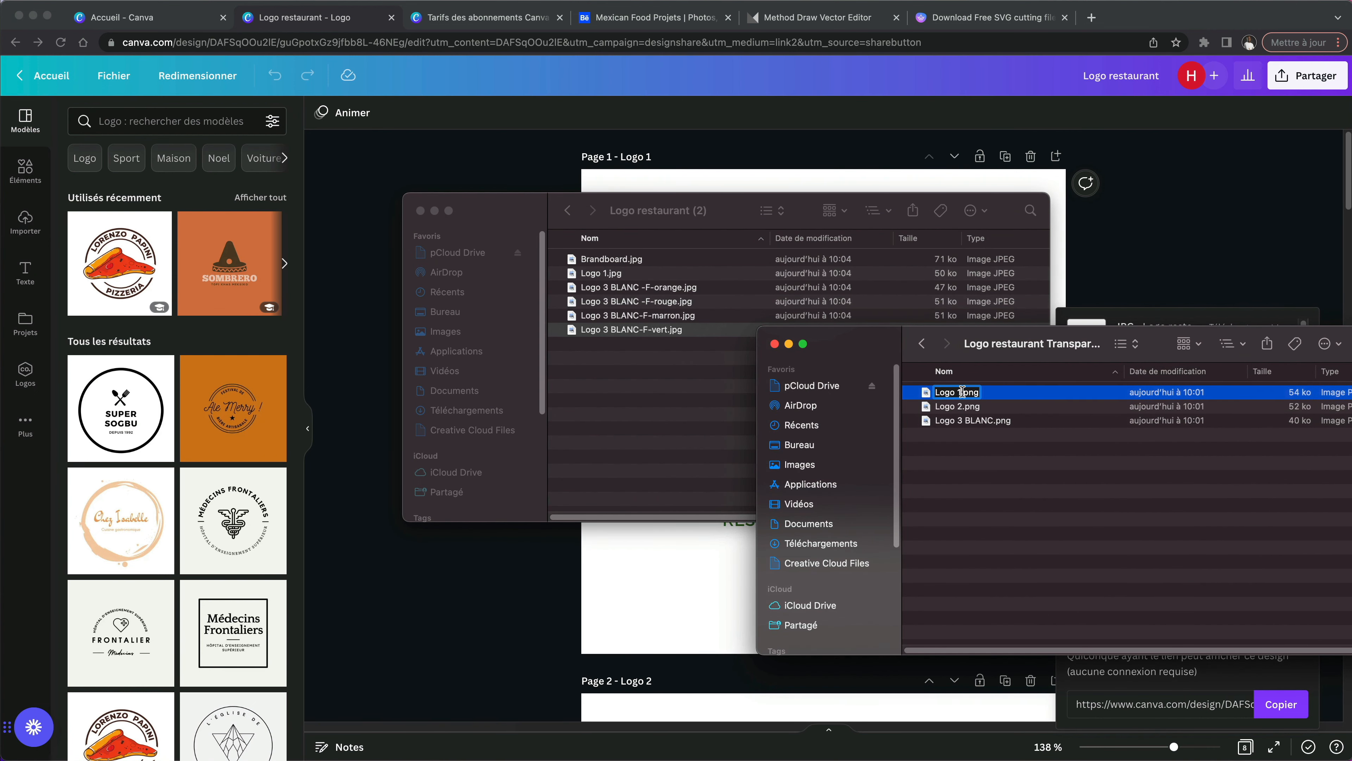
pyautogui.write('_transparent')
pyautogui.moveTo(1012, 393); pyautogui.dragTo(697, 395)
pyautogui.press('super+c')
pyautogui.click(966, 407)
pyautogui.click(966, 407)
pyautogui.press('super+v')
pyautogui.click(995, 421)
pyautogui.press('super+v')
# Step: Move all three transparent PNG files into the Logo restaurant (2) folder
pyautogui.press('super+a')
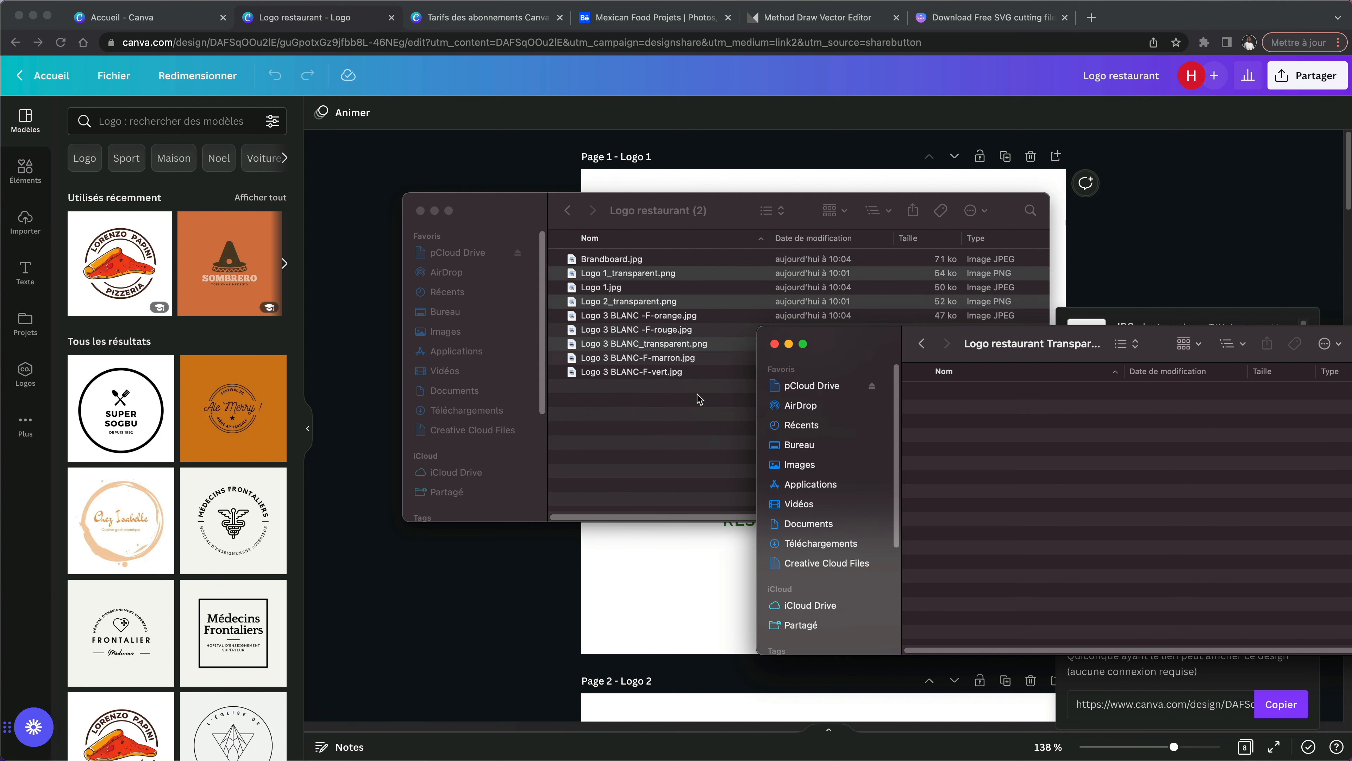
pyautogui.click(684, 444)
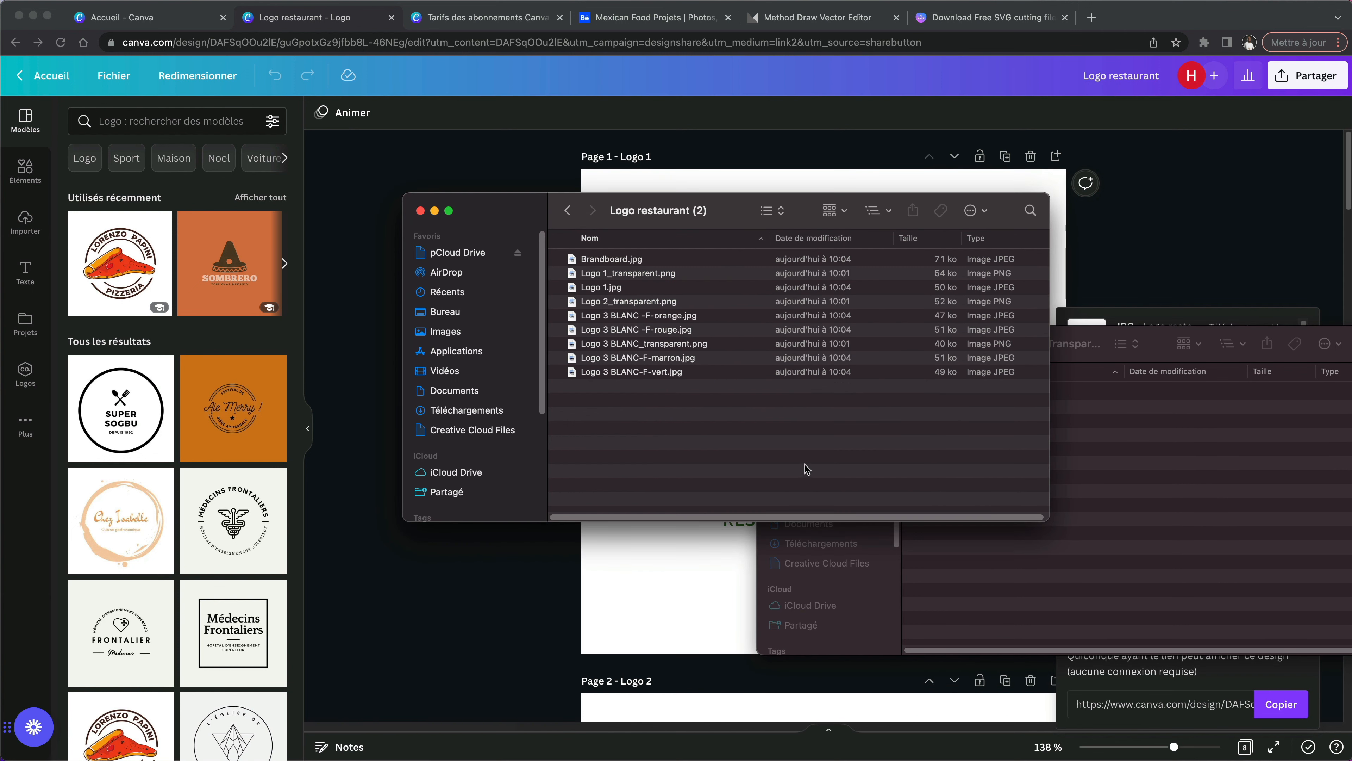